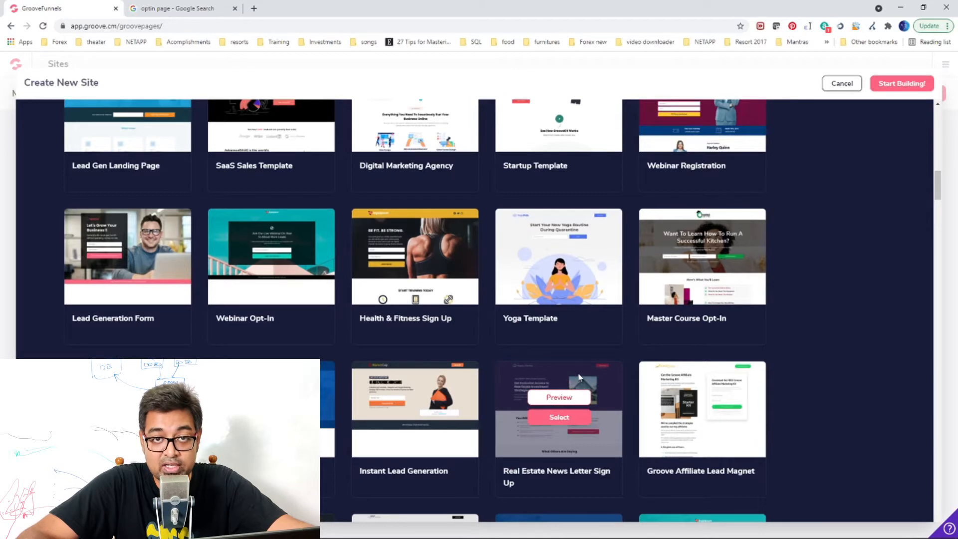
Look through the single-page template gallery for the available opt-in, landing, sales and thank-you page designs
{"action": "scroll", "coordinate": [579, 377], "scroll_direction": "down", "scroll_amount": 5}
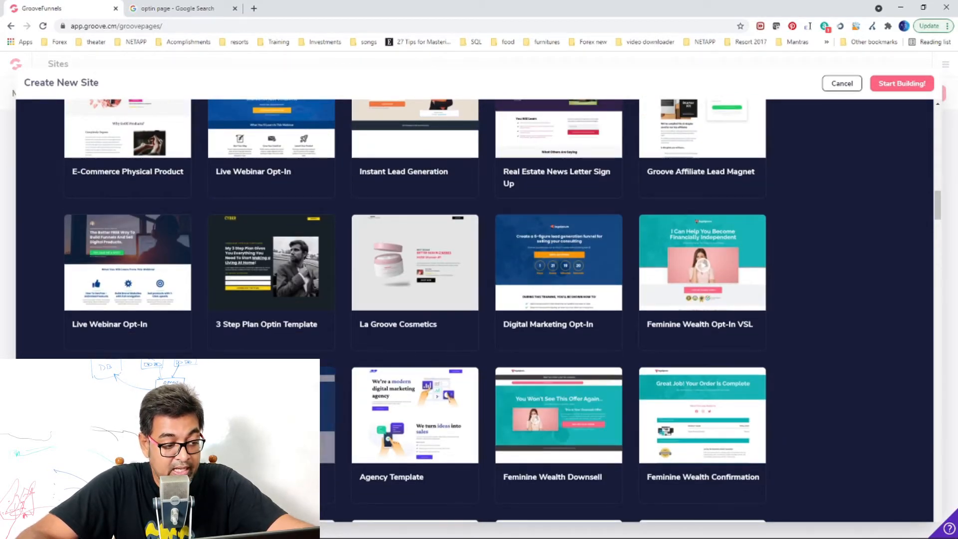
{"action": "scroll", "coordinate": [300, 425], "scroll_direction": "up", "scroll_amount": 1}
{"action": "scroll", "coordinate": [299, 426], "scroll_direction": "up", "scroll_amount": 5}
{"action": "scroll", "coordinate": [474, 309], "scroll_direction": "down", "scroll_amount": 5}
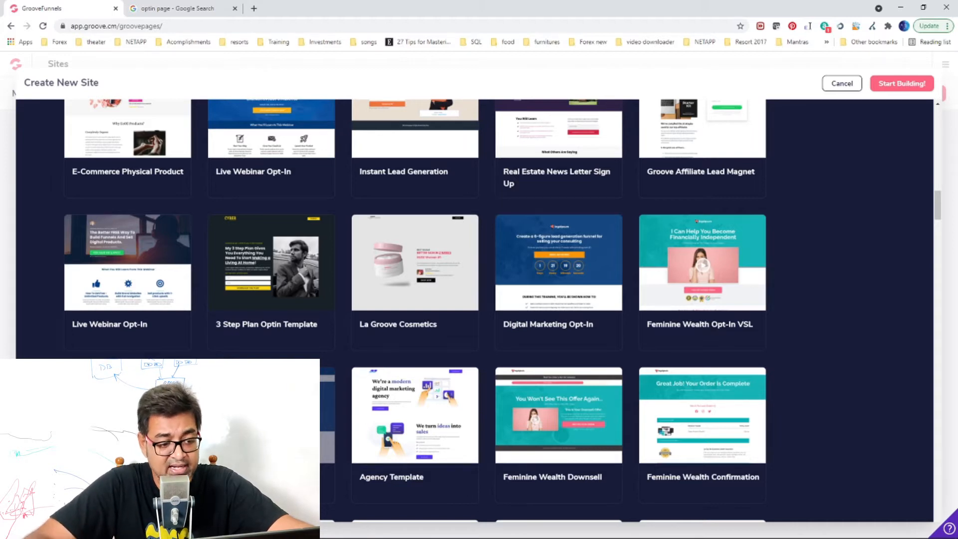
{"action": "scroll", "coordinate": [641, 190], "scroll_direction": "down", "scroll_amount": 3}
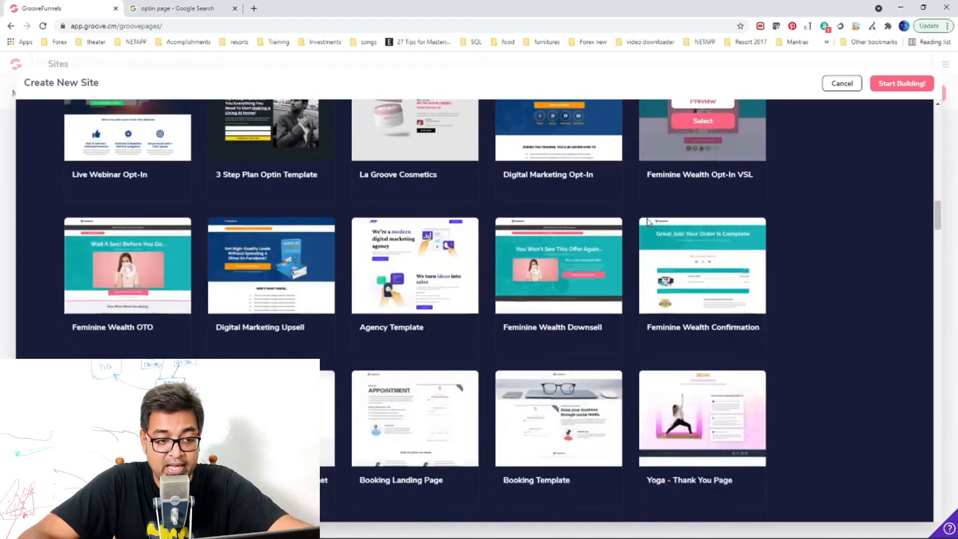
{"action": "scroll", "coordinate": [642, 235], "scroll_direction": "down", "scroll_amount": 3}
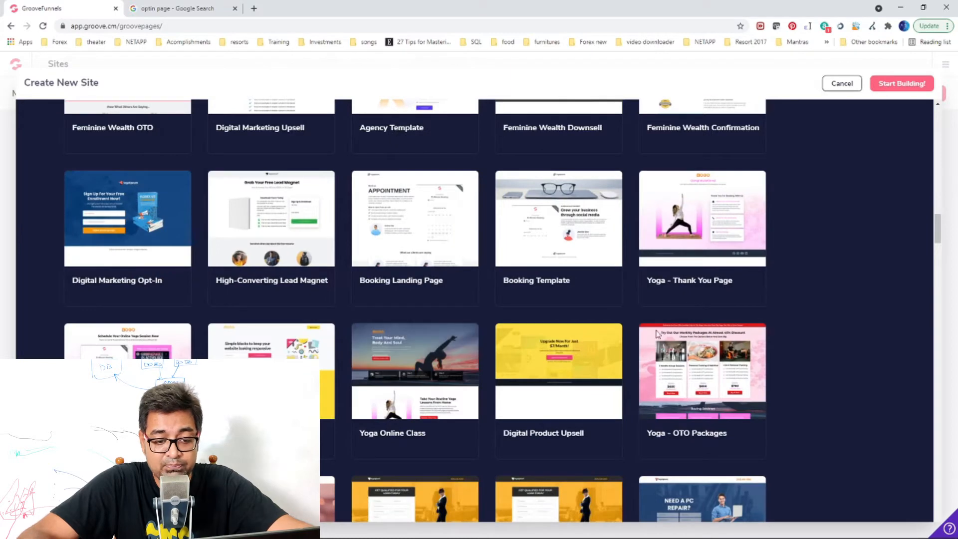
{"action": "scroll", "coordinate": [701, 391], "scroll_direction": "down", "scroll_amount": 4}
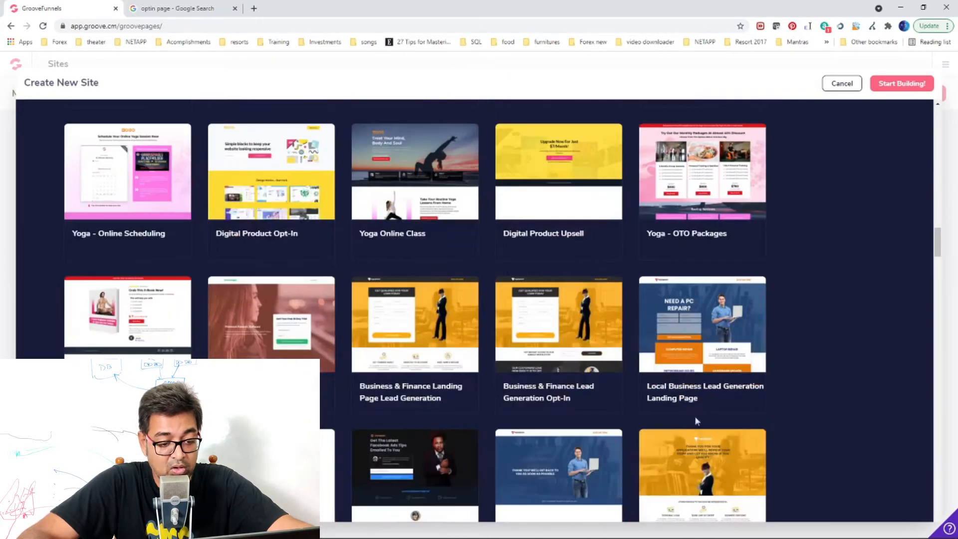
{"action": "scroll", "coordinate": [698, 428], "scroll_direction": "down", "scroll_amount": 2}
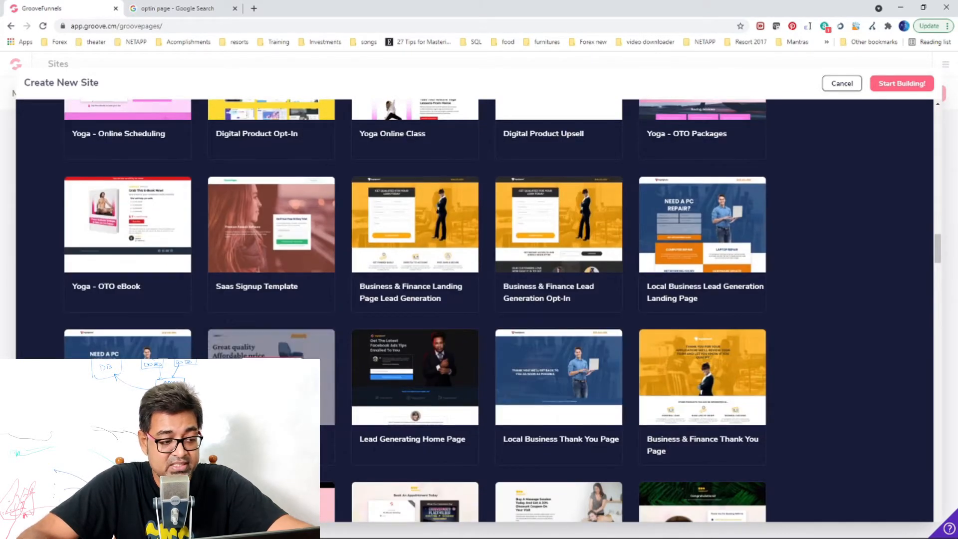
{"action": "mouse_move", "coordinate": [402, 363]}
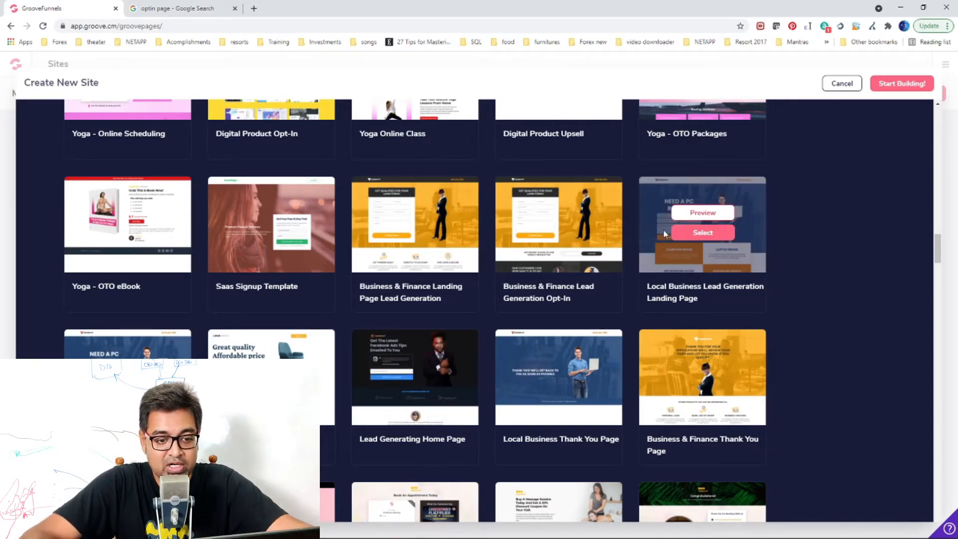
{"action": "scroll", "coordinate": [344, 350], "scroll_direction": "down", "scroll_amount": 6}
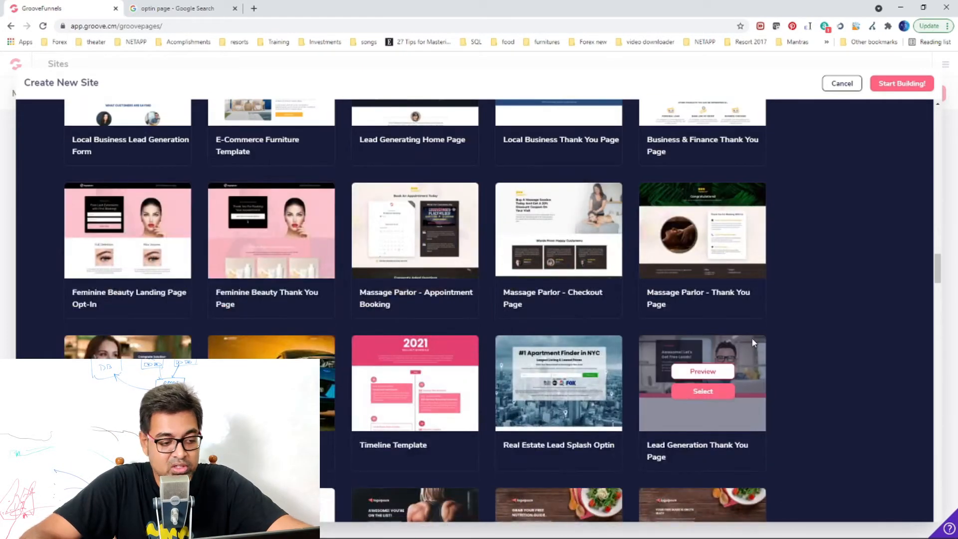
{"action": "scroll", "coordinate": [457, 402], "scroll_direction": "down", "scroll_amount": 5}
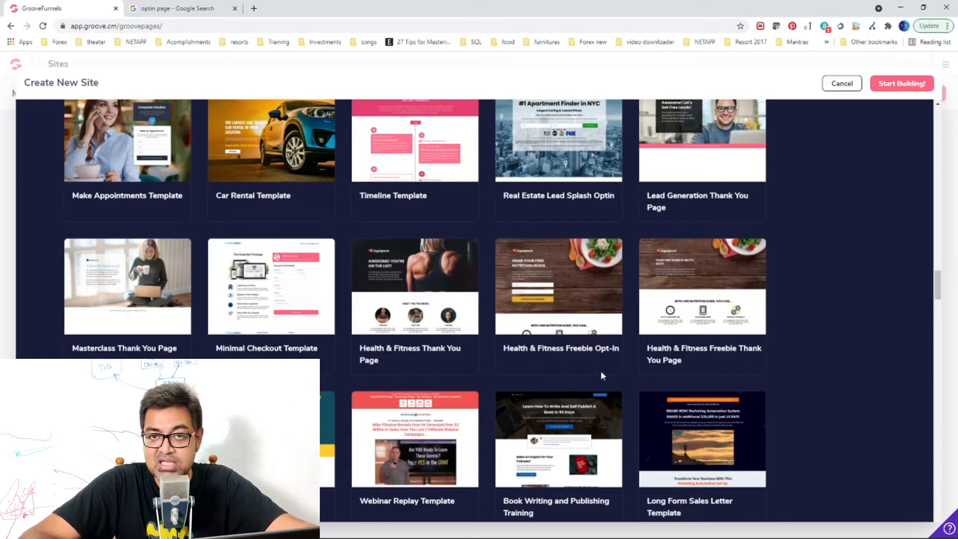
{"action": "mouse_move", "coordinate": [442, 395]}
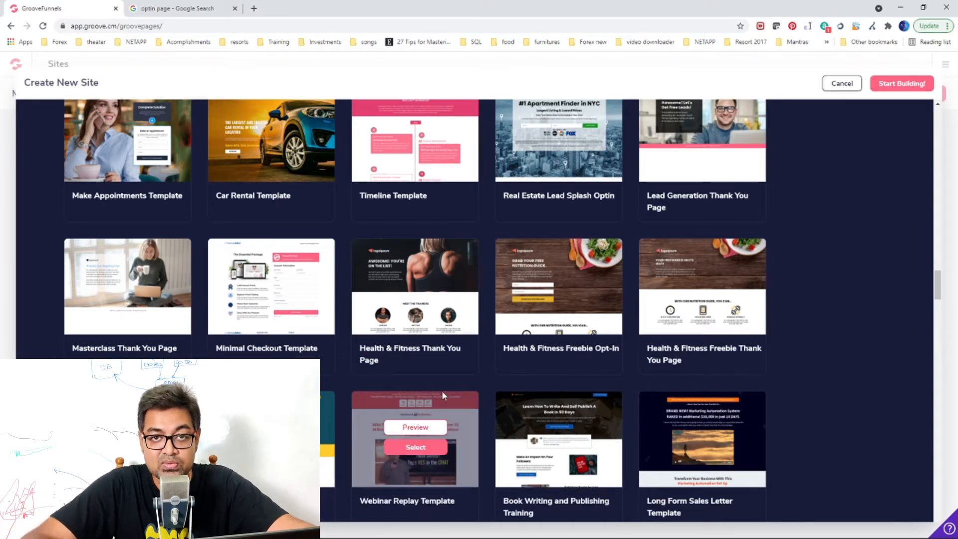
{"action": "scroll", "coordinate": [441, 390], "scroll_direction": "down", "scroll_amount": 10}
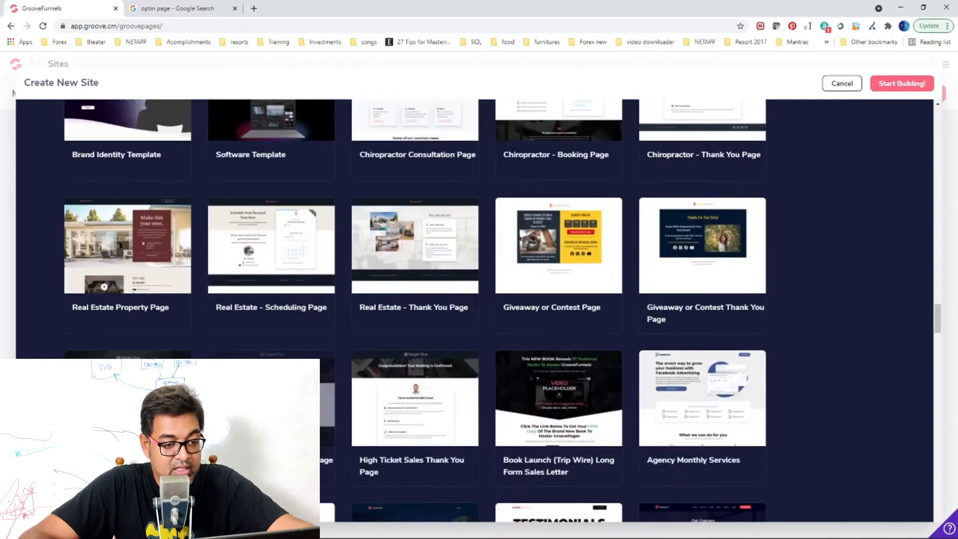
{"action": "scroll", "coordinate": [384, 352], "scroll_direction": "down", "scroll_amount": 5}
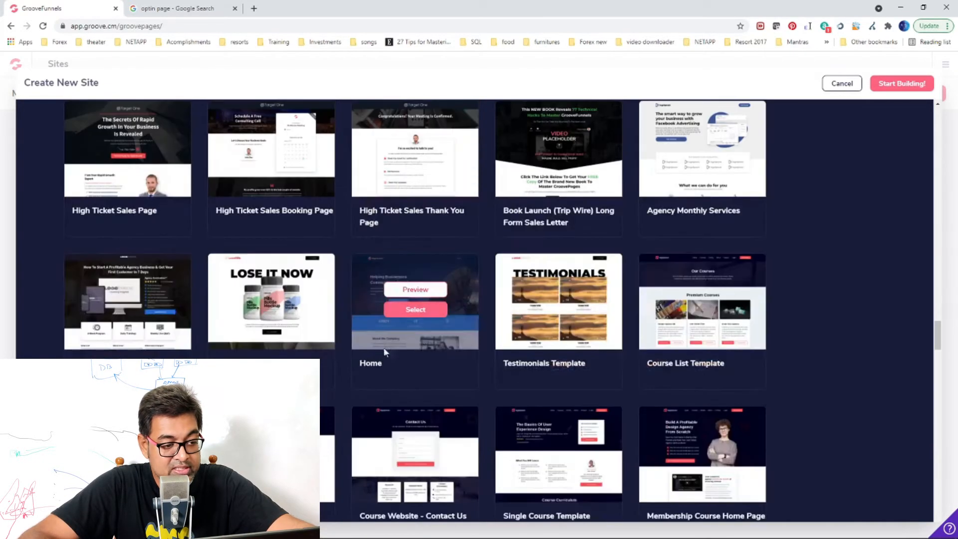
{"action": "scroll", "coordinate": [429, 321], "scroll_direction": "up", "scroll_amount": 15}
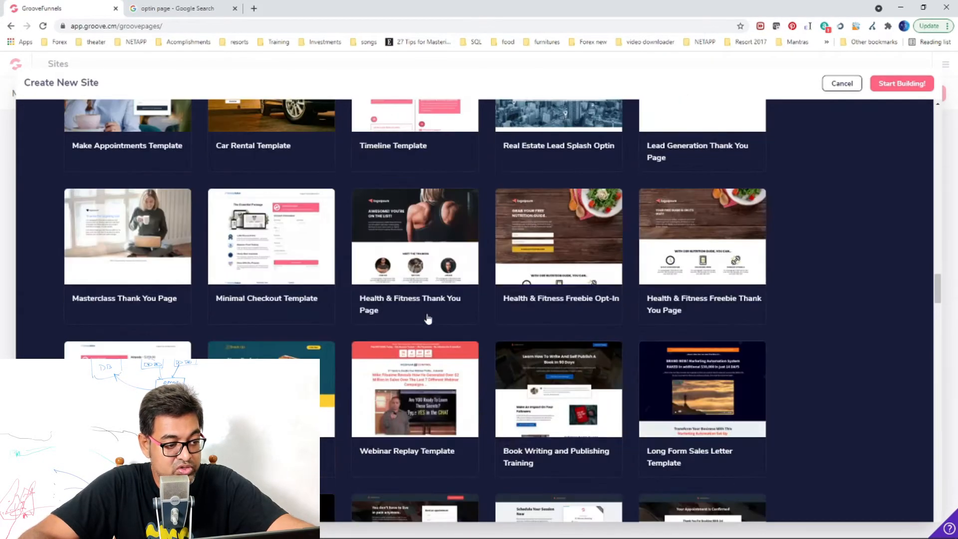
{"action": "scroll", "coordinate": [442, 331], "scroll_direction": "down", "scroll_amount": 7}
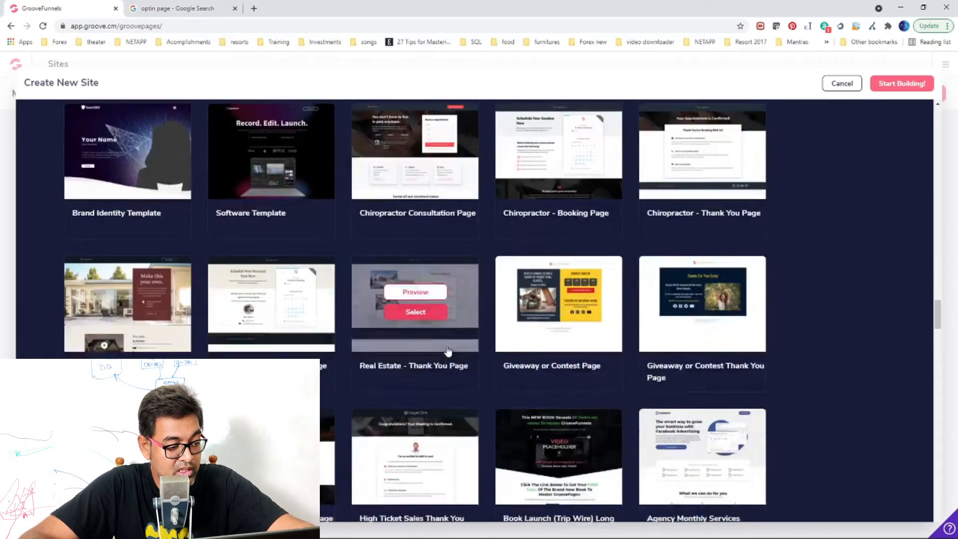
{"action": "scroll", "coordinate": [446, 345], "scroll_direction": "up", "scroll_amount": 2}
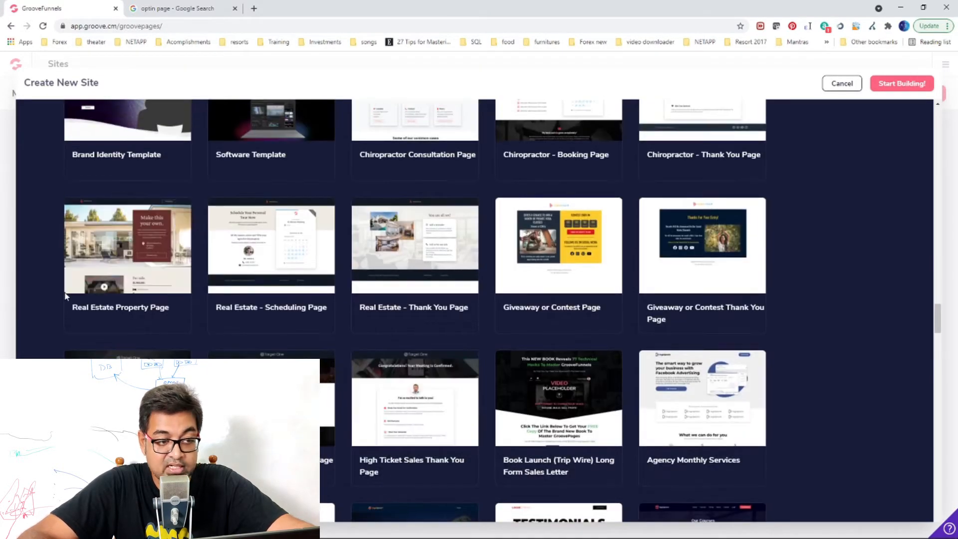
{"action": "scroll", "coordinate": [559, 394], "scroll_direction": "down", "scroll_amount": 4}
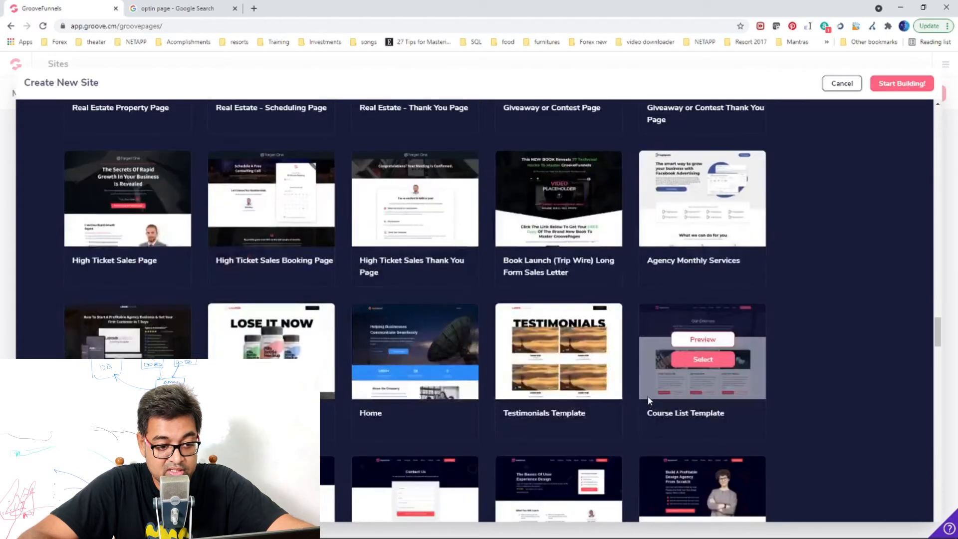
{"action": "scroll", "coordinate": [519, 447], "scroll_direction": "down", "scroll_amount": 7}
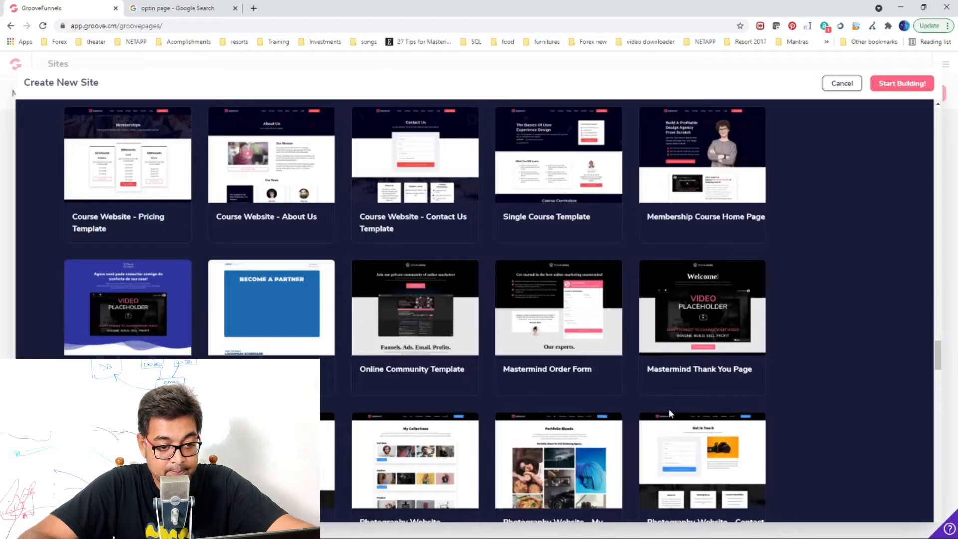
{"action": "scroll", "coordinate": [748, 391], "scroll_direction": "down", "scroll_amount": 7}
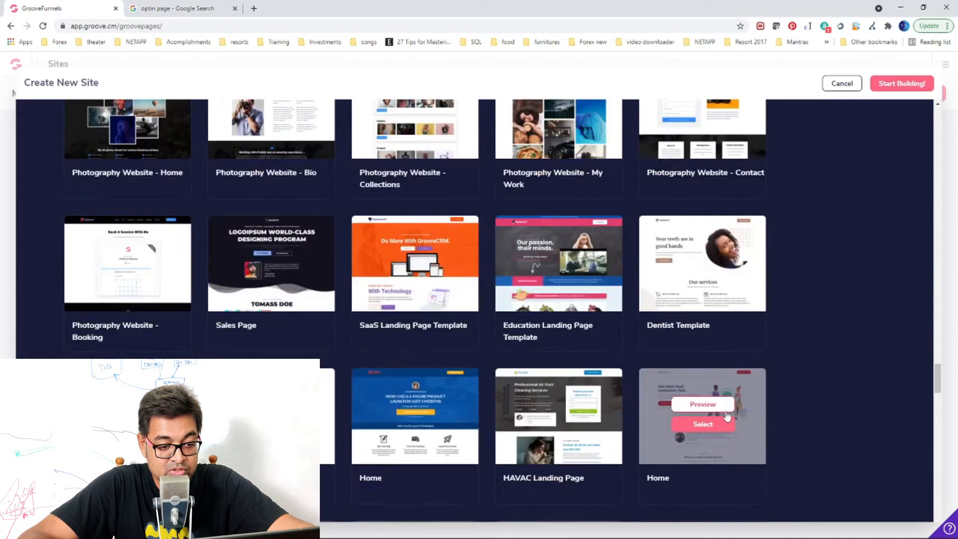
{"action": "scroll", "coordinate": [760, 384], "scroll_direction": "up", "scroll_amount": 20}
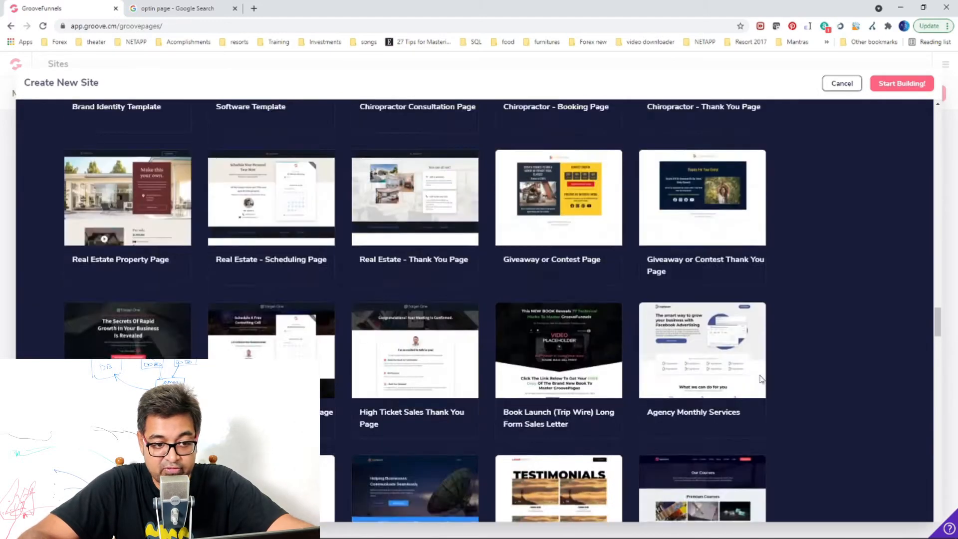
{"action": "scroll", "coordinate": [760, 381], "scroll_direction": "up", "scroll_amount": 15}
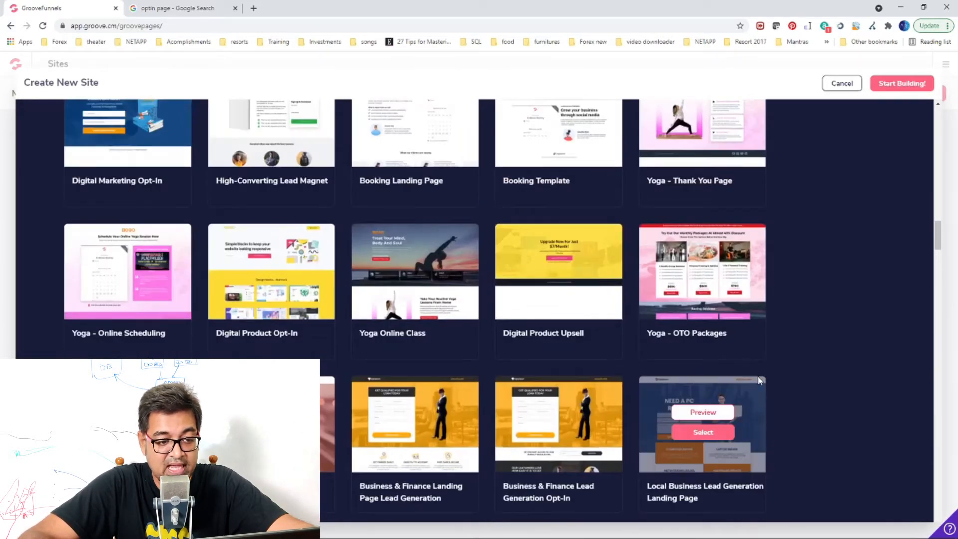
{"action": "scroll", "coordinate": [759, 380], "scroll_direction": "up", "scroll_amount": 18}
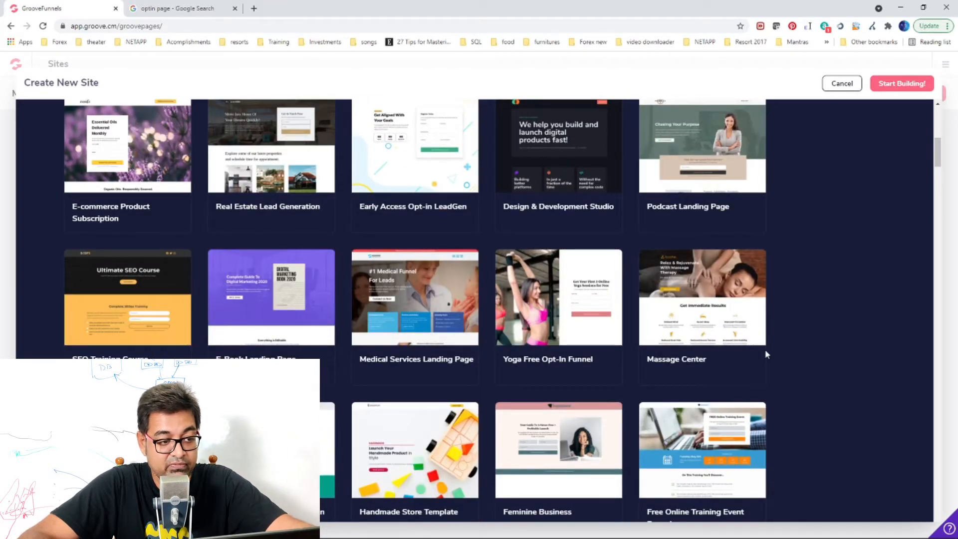
{"action": "scroll", "coordinate": [765, 353], "scroll_direction": "up", "scroll_amount": 8}
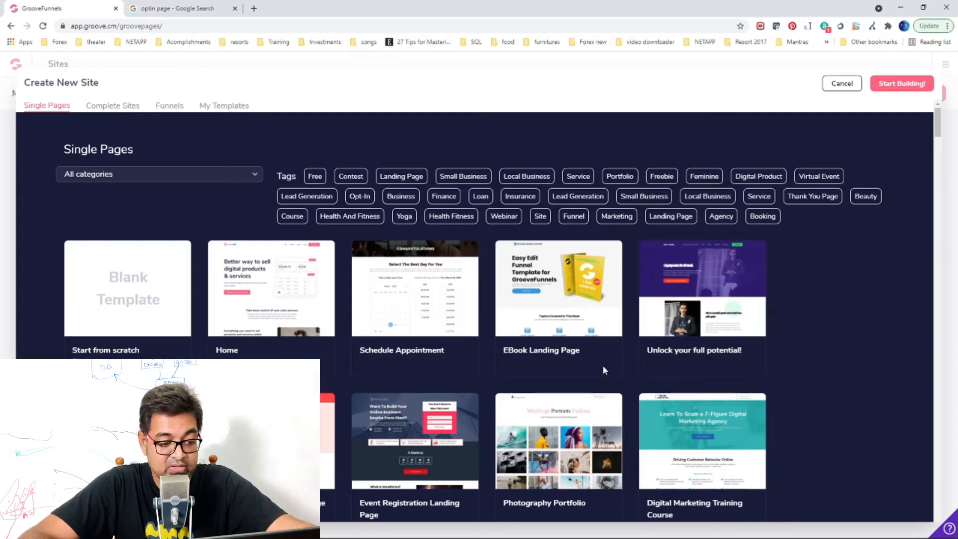
{"action": "scroll", "coordinate": [588, 379], "scroll_direction": "down", "scroll_amount": 2}
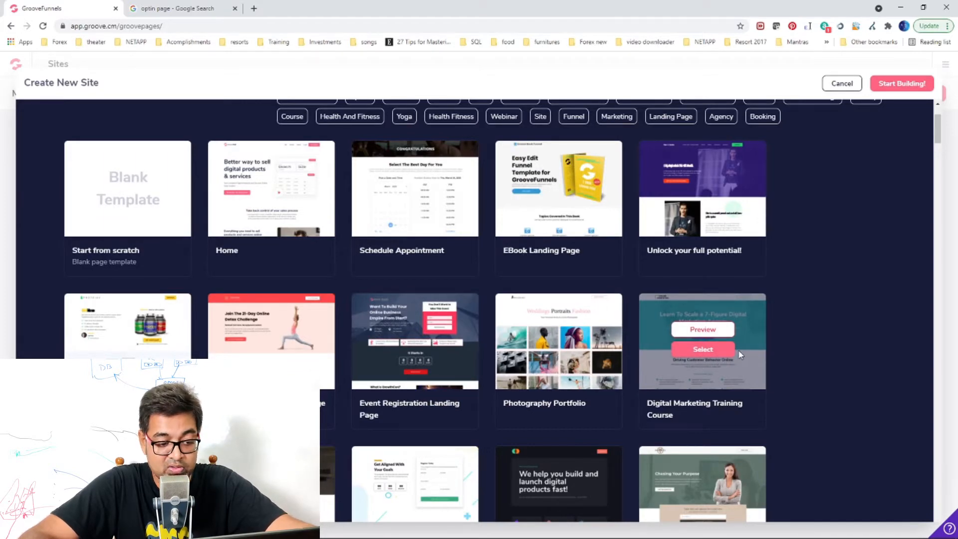
{"action": "scroll", "coordinate": [739, 353], "scroll_direction": "down", "scroll_amount": 4}
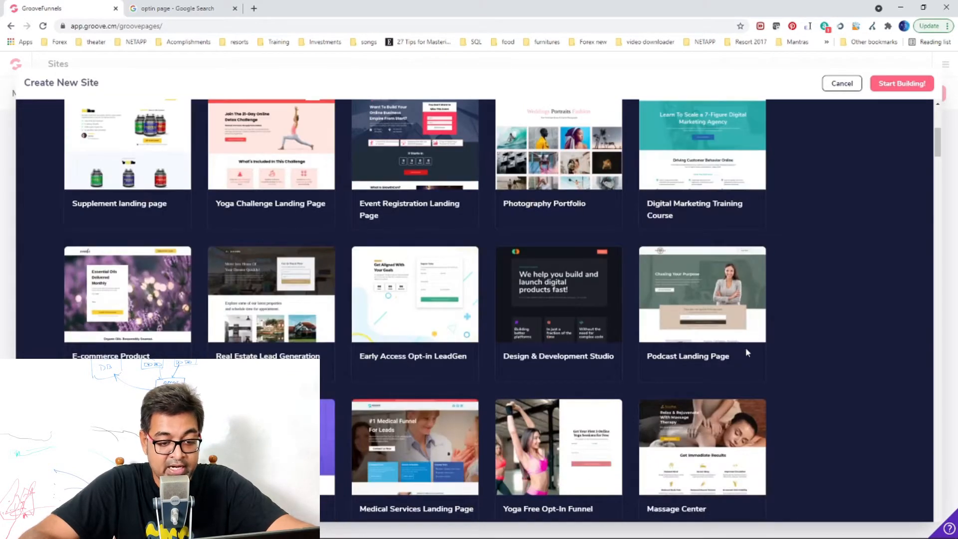
{"action": "scroll", "coordinate": [748, 363], "scroll_direction": "down", "scroll_amount": 2}
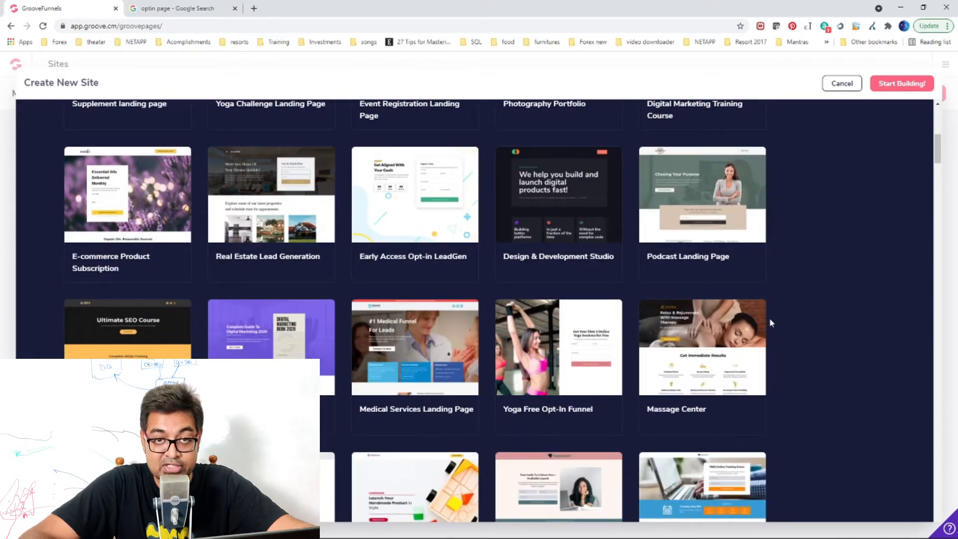
{"action": "scroll", "coordinate": [770, 320], "scroll_direction": "down", "scroll_amount": 3}
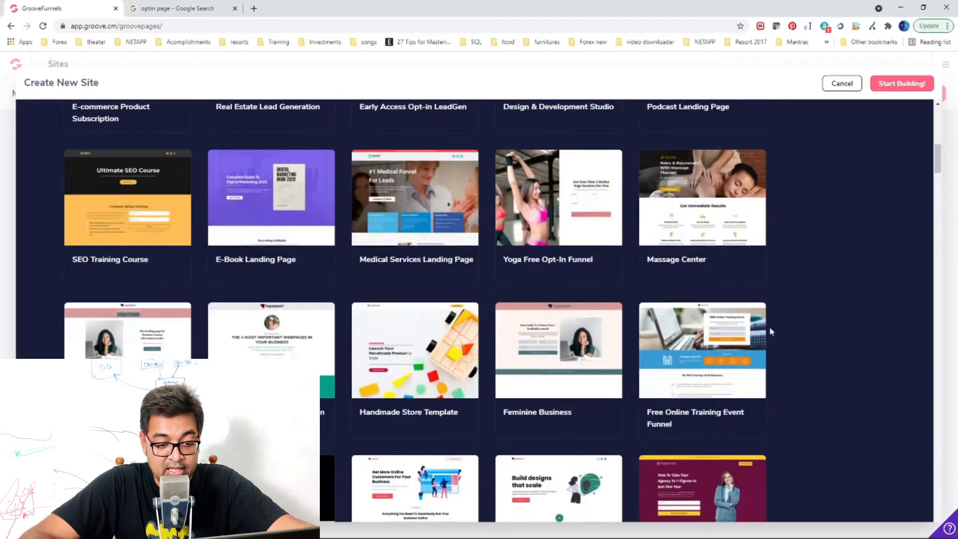
{"action": "scroll", "coordinate": [796, 384], "scroll_direction": "down", "scroll_amount": 4}
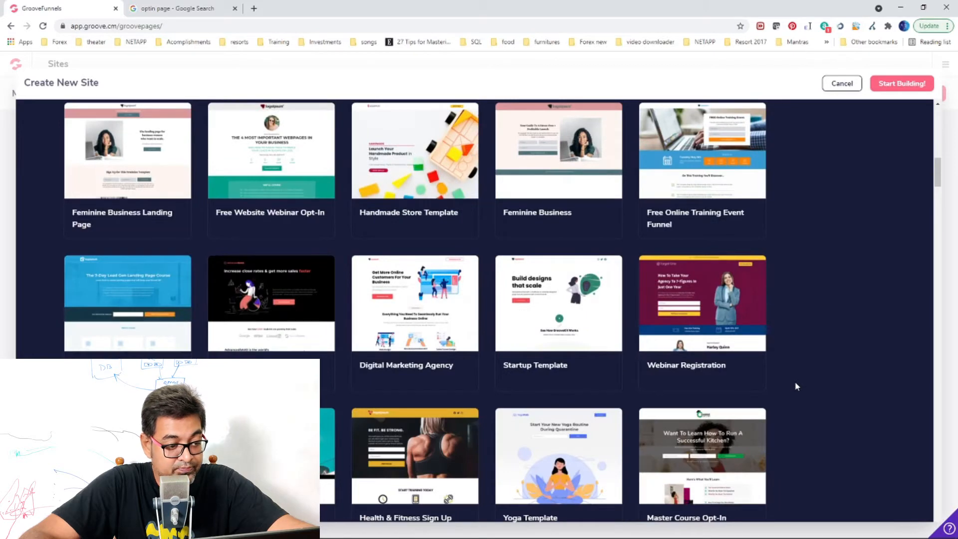
Create a new site named "test" from the blank Start from scratch template and start building it
{"action": "scroll", "coordinate": [795, 386], "scroll_direction": "up", "scroll_amount": 15}
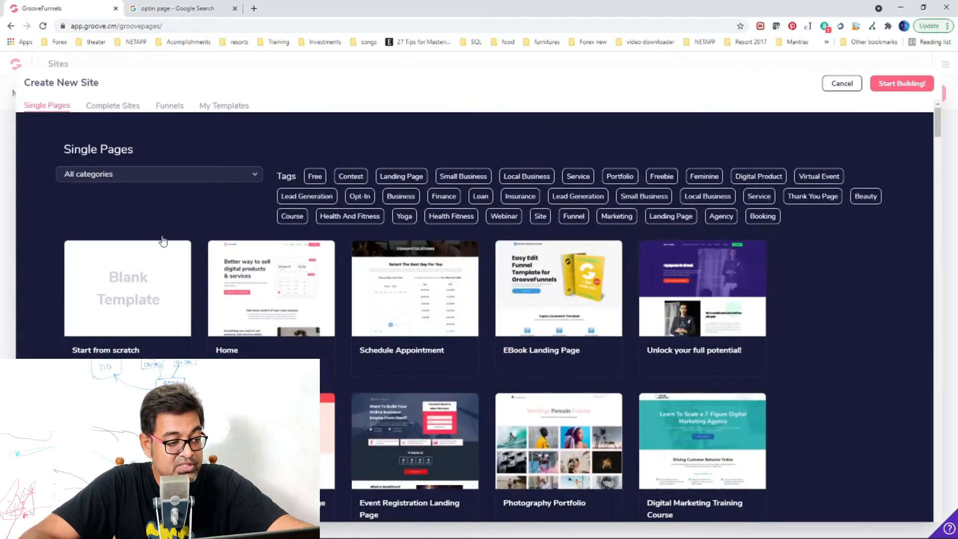
{"action": "left_click", "coordinate": [128, 278]}
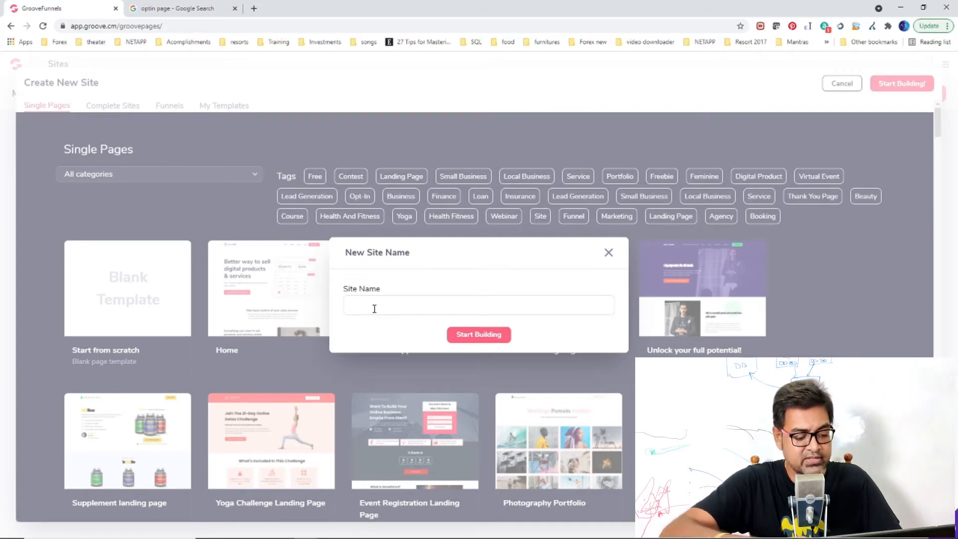
{"action": "type", "text": "test"}
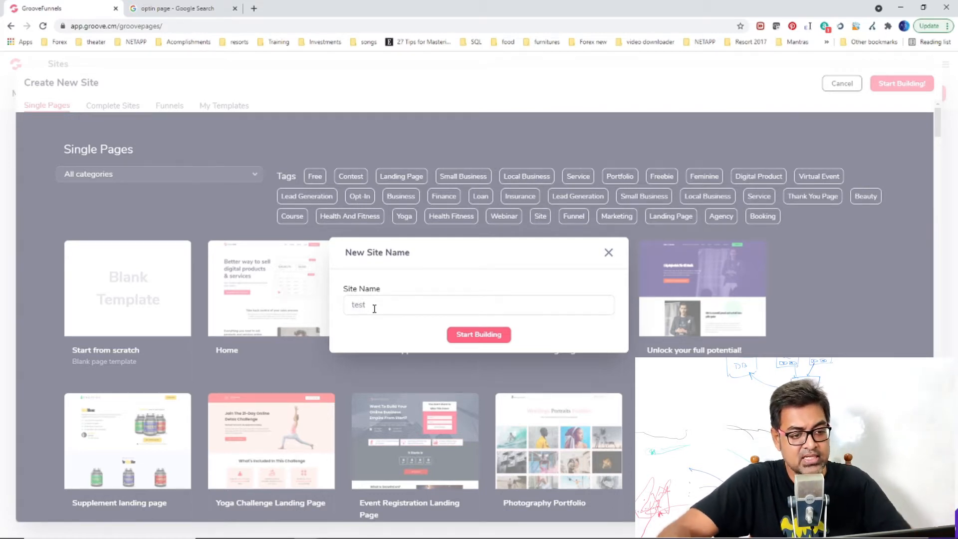
{"action": "left_click", "coordinate": [477, 336]}
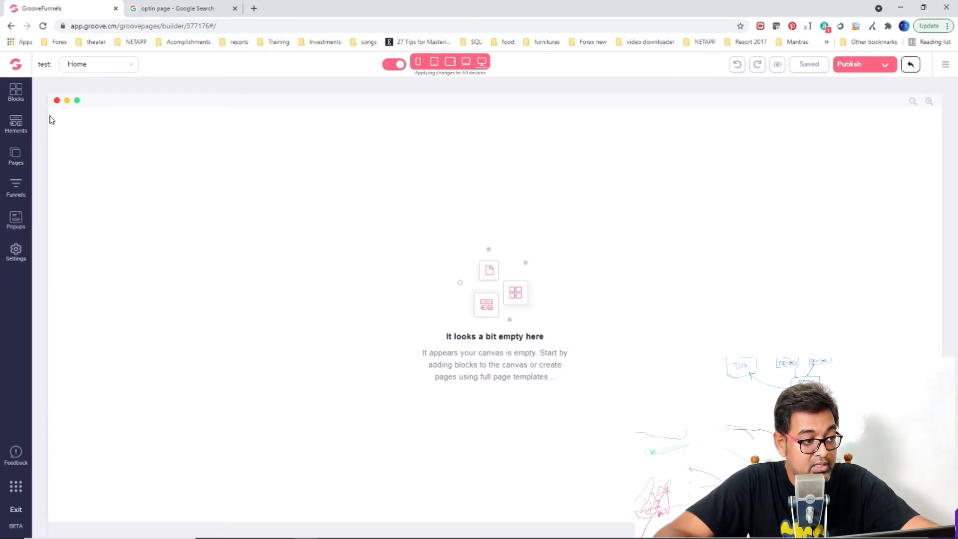
Look over the wireframe and designed block categories, and expand the designed Contacts blocks
{"action": "left_click", "coordinate": [15, 92]}
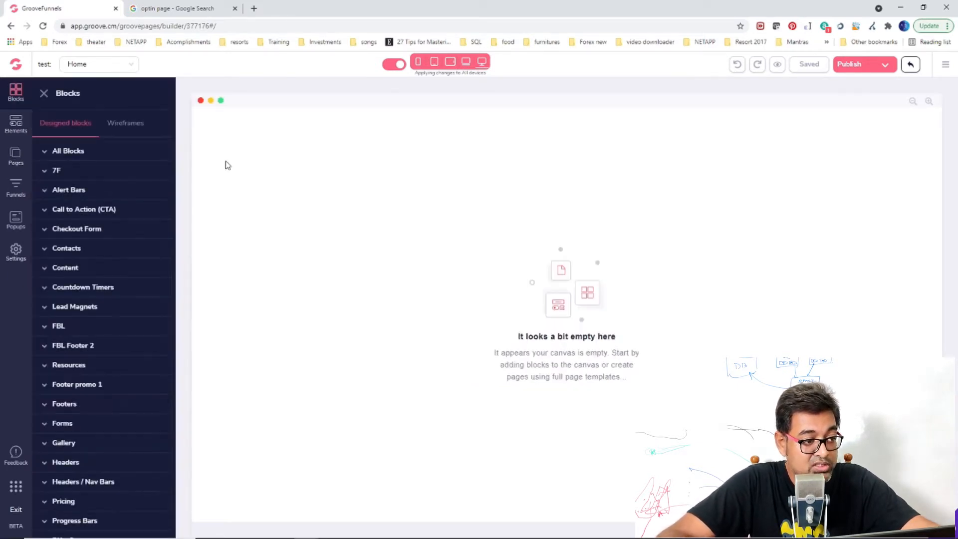
{"action": "left_click", "coordinate": [129, 131]}
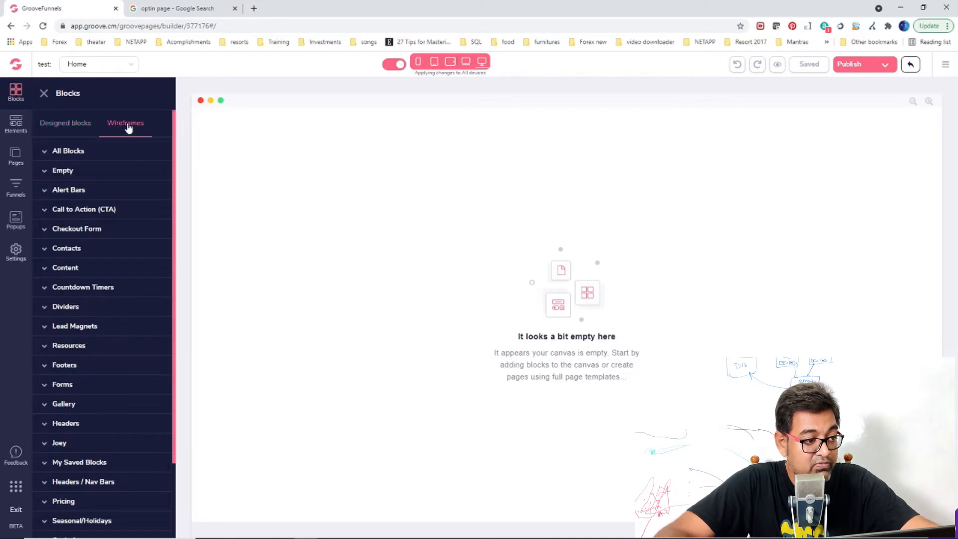
{"action": "left_click", "coordinate": [73, 130]}
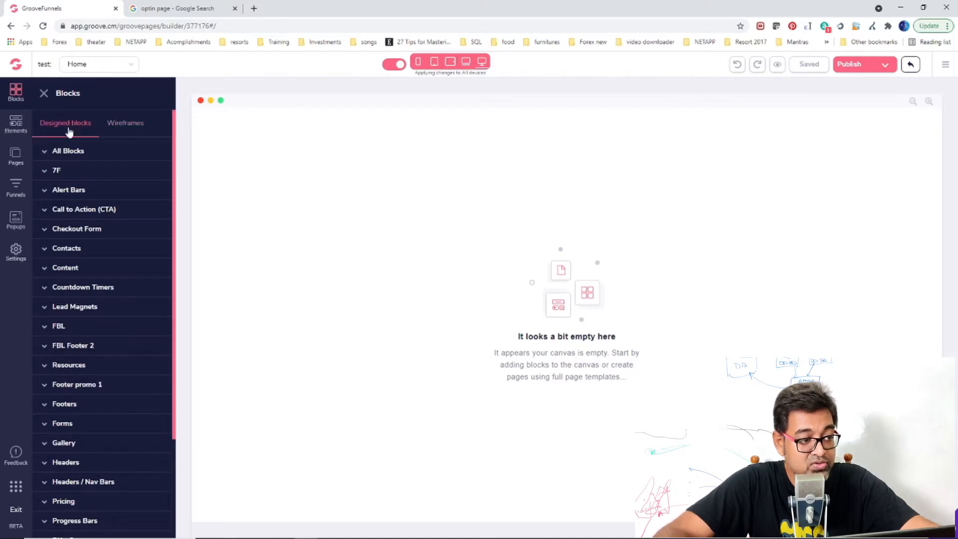
{"action": "left_click", "coordinate": [48, 251]}
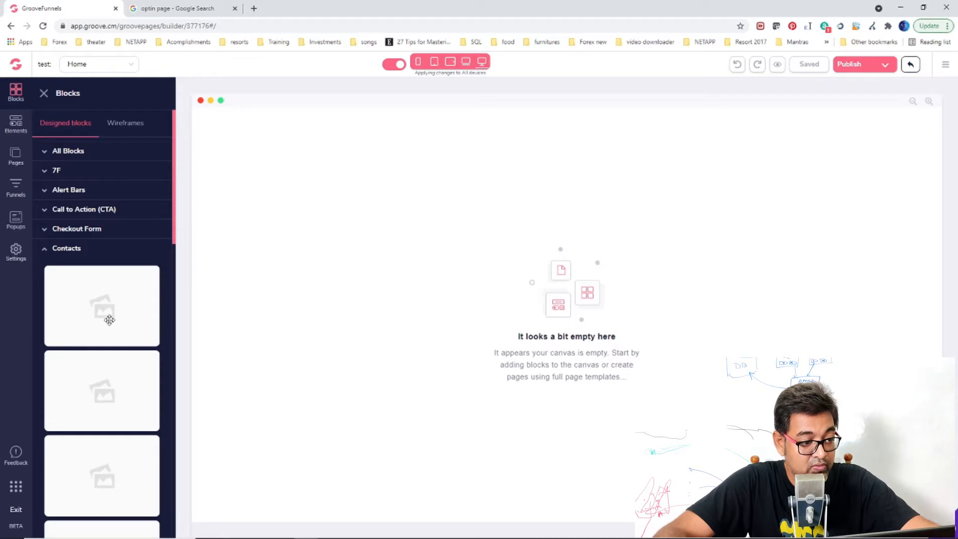
Look through the designed blocks in the Contacts and Content categories
{"action": "scroll", "coordinate": [120, 369], "scroll_direction": "down", "scroll_amount": 2}
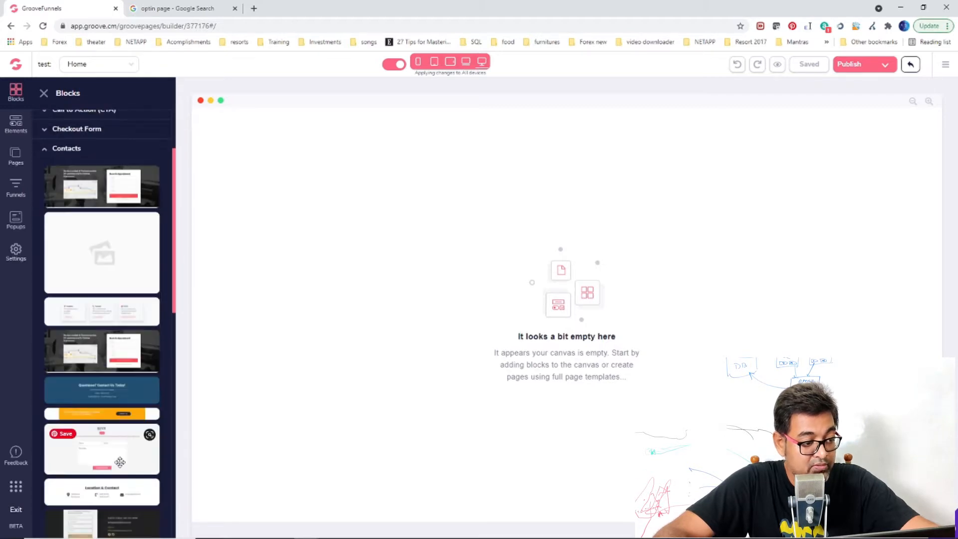
{"action": "scroll", "coordinate": [109, 368], "scroll_direction": "down", "scroll_amount": 6}
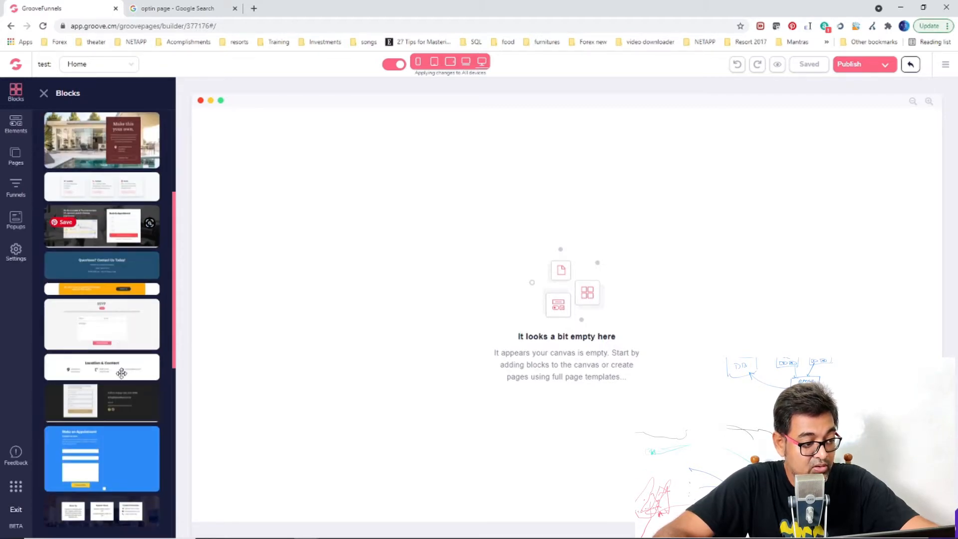
{"action": "scroll", "coordinate": [131, 344], "scroll_direction": "down", "scroll_amount": 3}
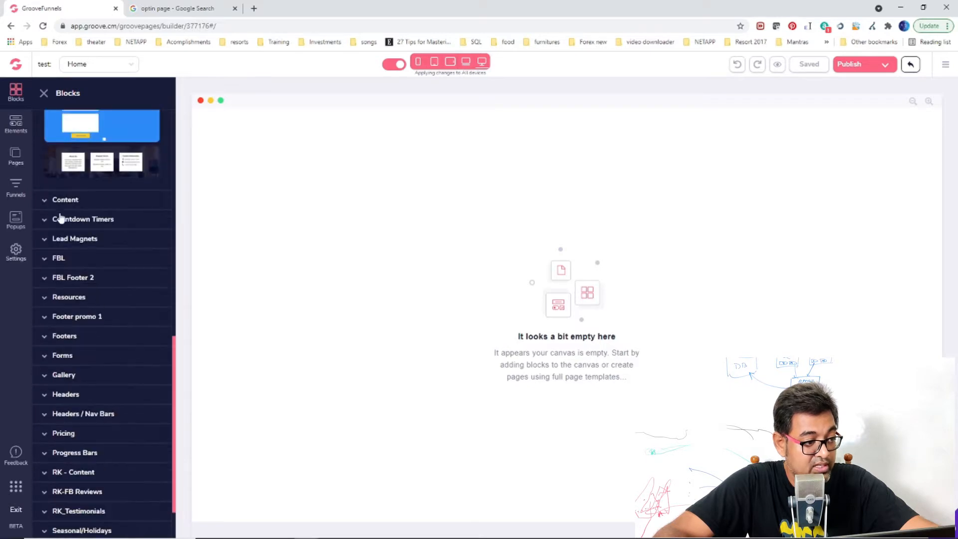
{"action": "left_click", "coordinate": [54, 200]}
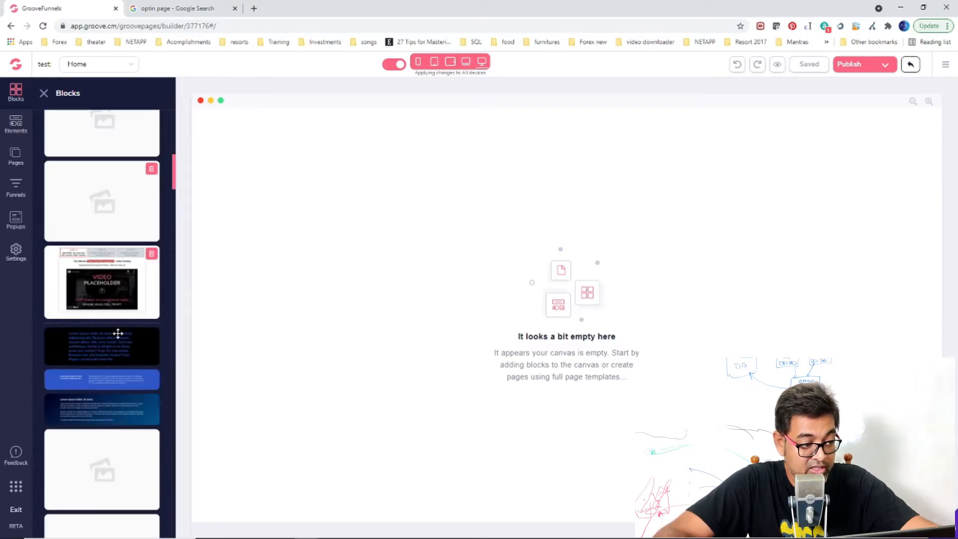
{"action": "scroll", "coordinate": [110, 278], "scroll_direction": "down", "scroll_amount": 10}
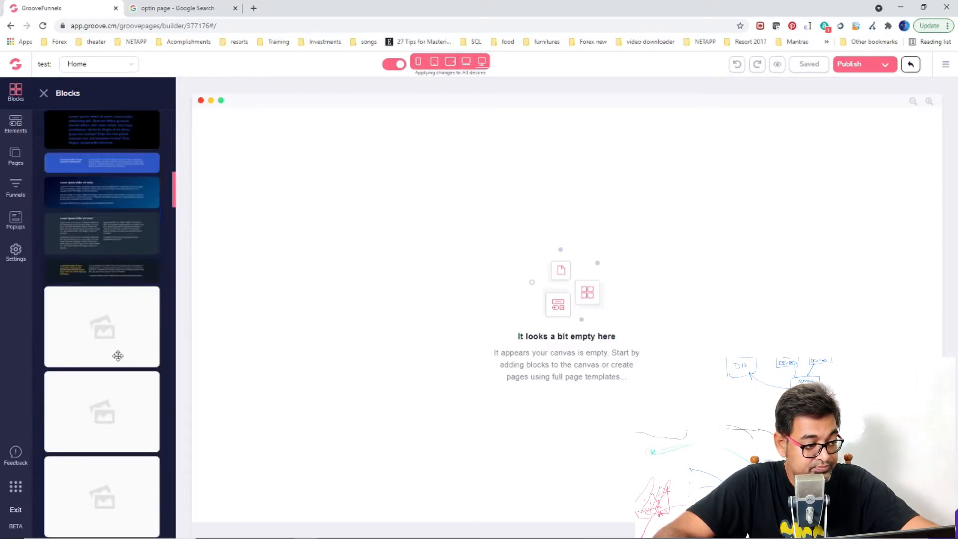
{"action": "scroll", "coordinate": [122, 336], "scroll_direction": "down", "scroll_amount": 3}
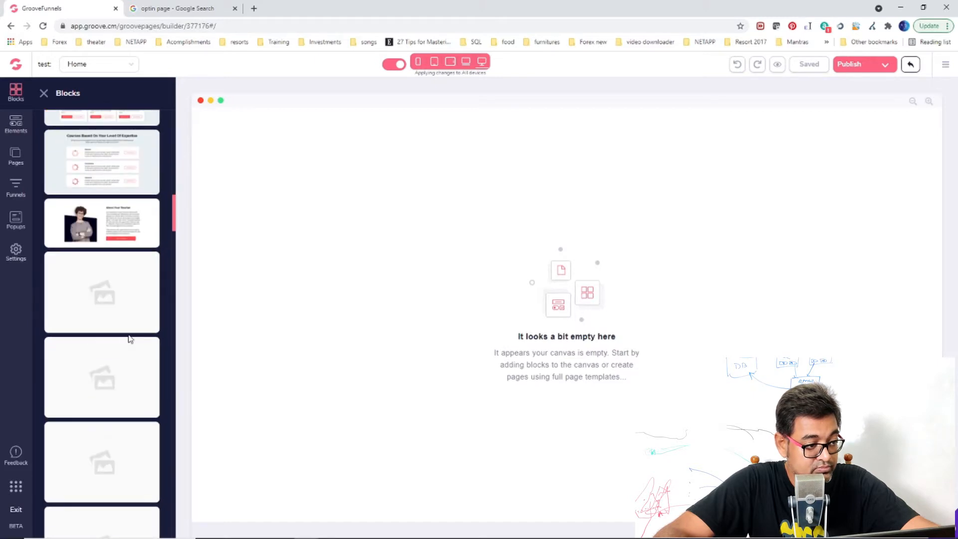
{"action": "scroll", "coordinate": [125, 327], "scroll_direction": "down", "scroll_amount": 5}
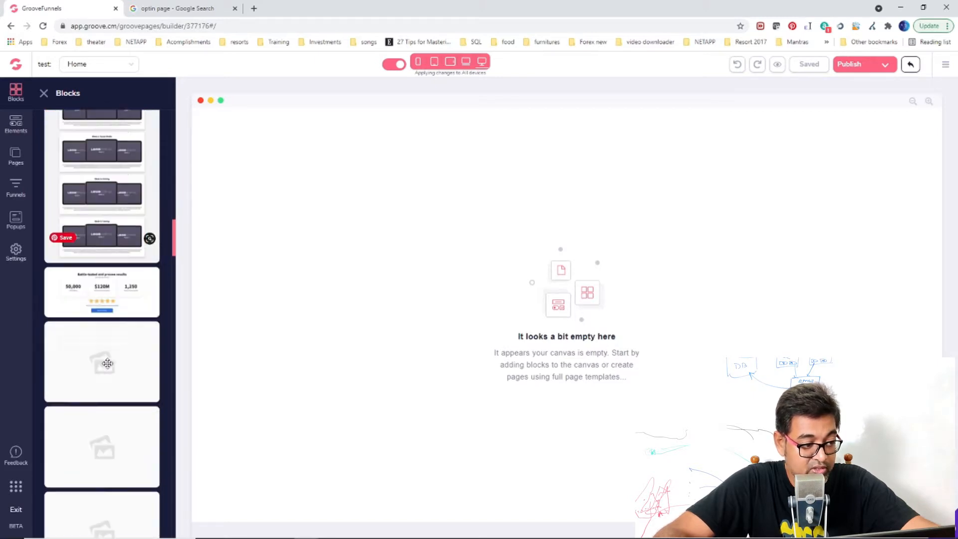
{"action": "scroll", "coordinate": [111, 347], "scroll_direction": "down", "scroll_amount": 3}
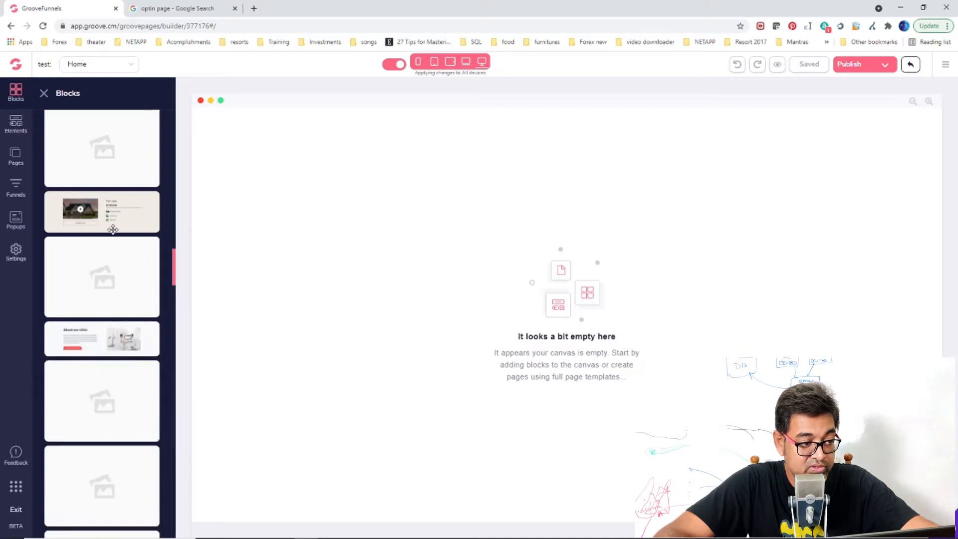
{"action": "scroll", "coordinate": [128, 320], "scroll_direction": "down", "scroll_amount": 5}
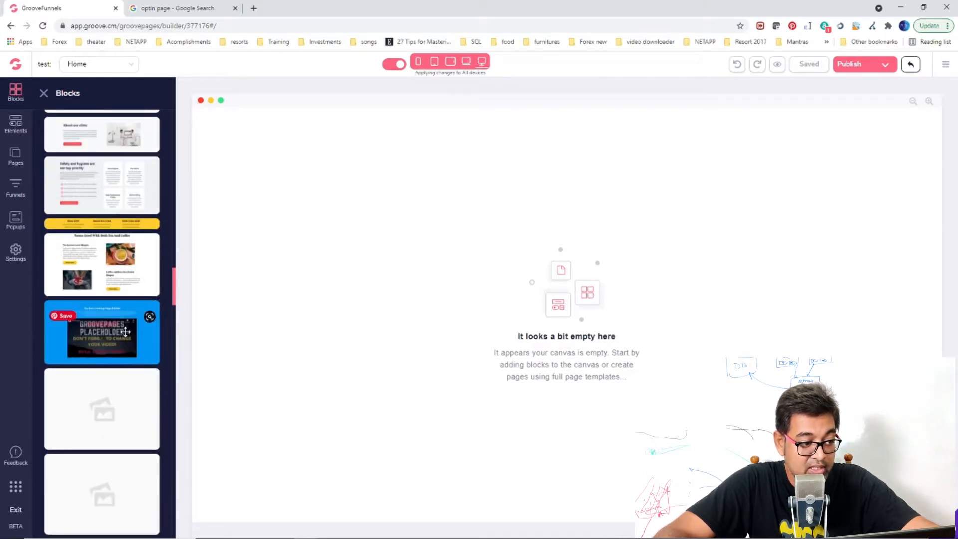
{"action": "scroll", "coordinate": [137, 335], "scroll_direction": "up", "scroll_amount": 6}
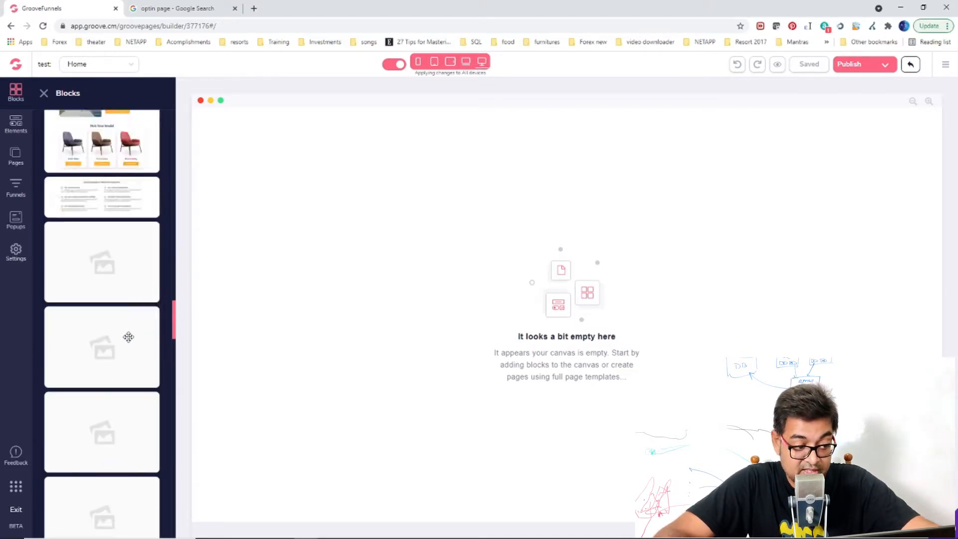
{"action": "scroll", "coordinate": [140, 331], "scroll_direction": "up", "scroll_amount": 10}
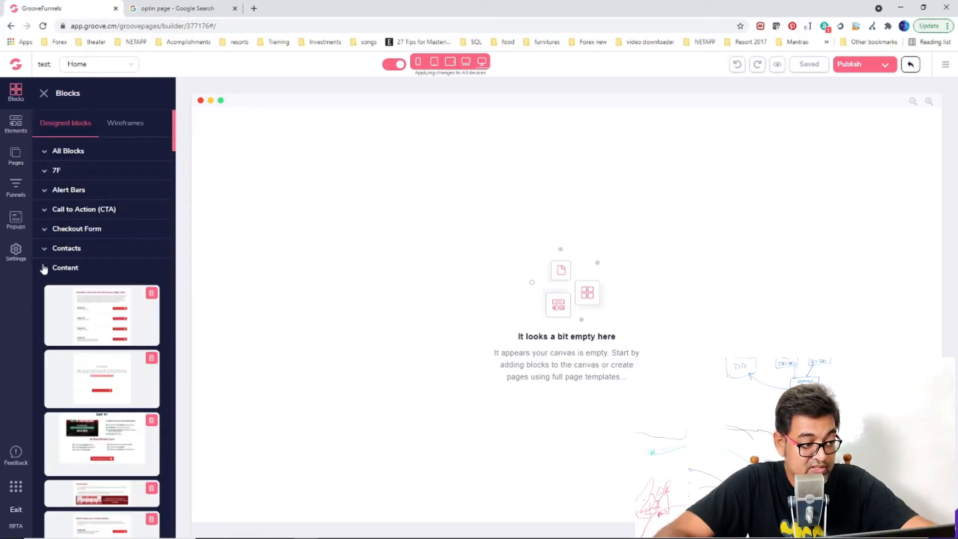
{"action": "left_click", "coordinate": [44, 268]}
Add the Empty container block from the Empty wireframes category to the blank page
{"action": "left_click", "coordinate": [127, 125]}
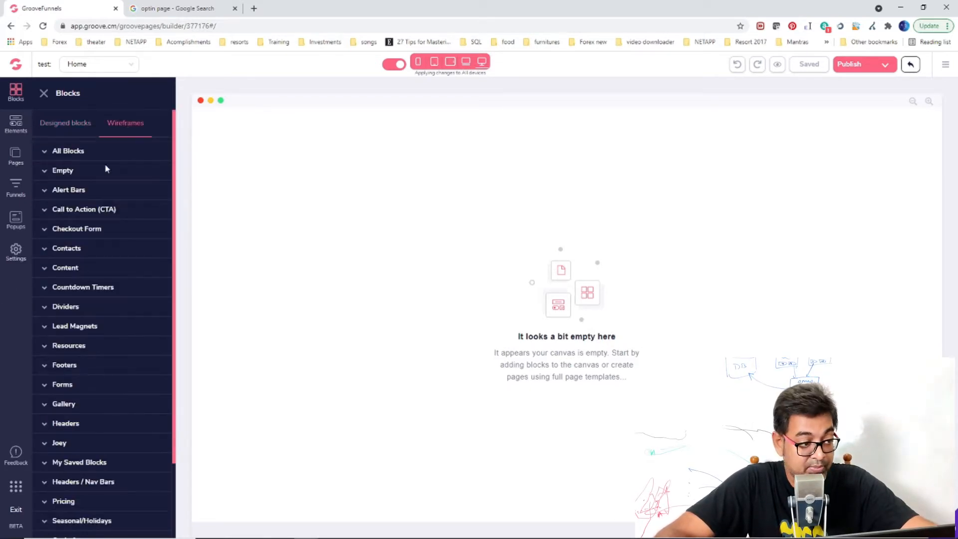
{"action": "left_click", "coordinate": [48, 156]}
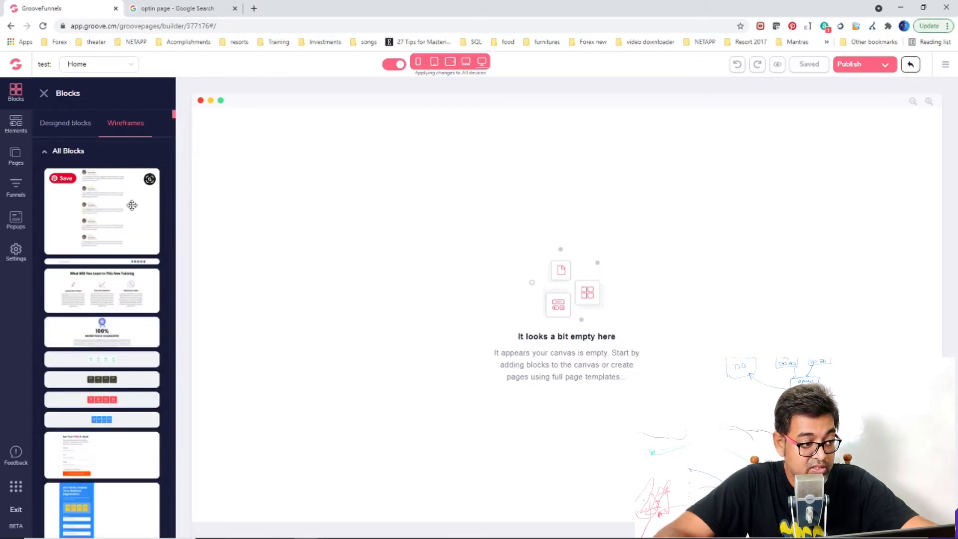
{"action": "left_click", "coordinate": [49, 158]}
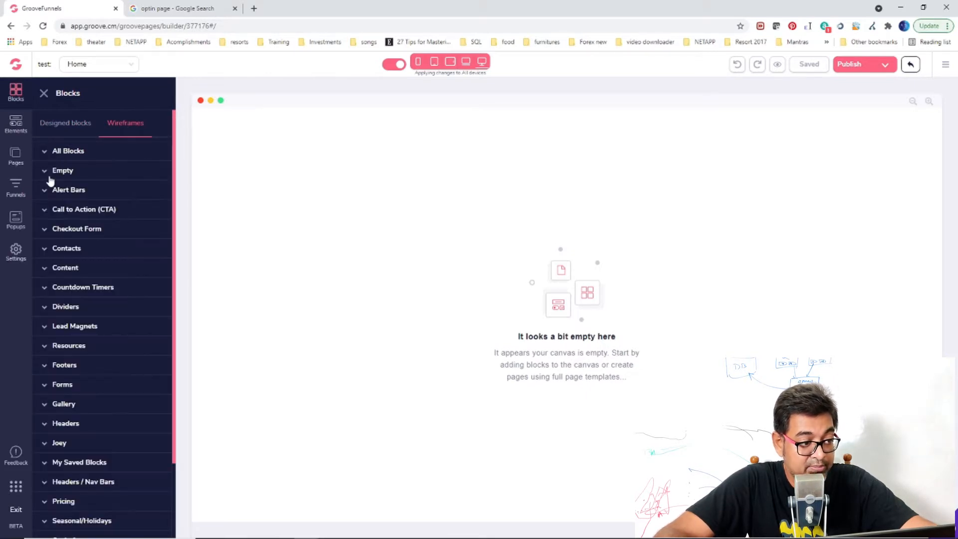
{"action": "left_click", "coordinate": [49, 176]}
{"action": "left_click_drag", "start_coordinate": [158, 278], "coordinate": [602, 315]}
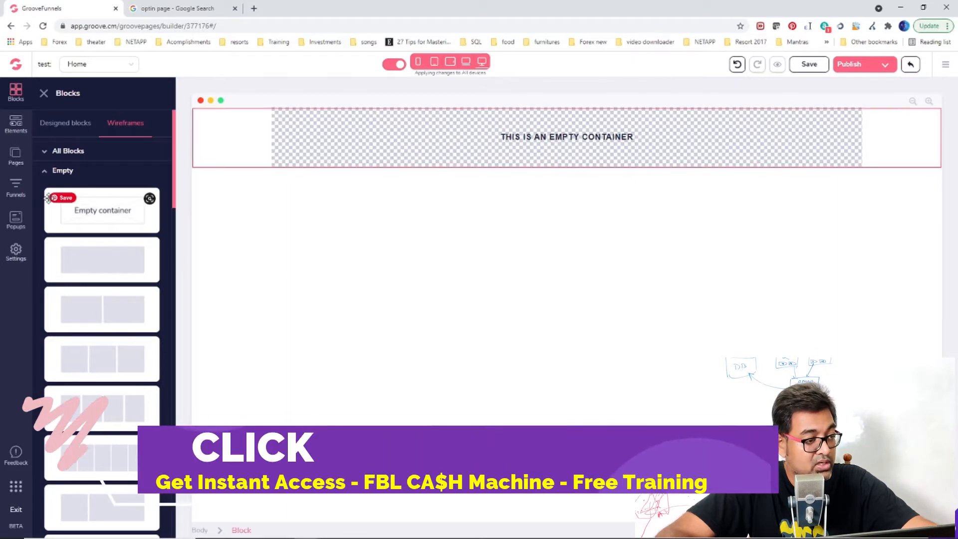
Insert a 1 Column layout element into the empty container and select the layout
{"action": "left_click", "coordinate": [15, 125]}
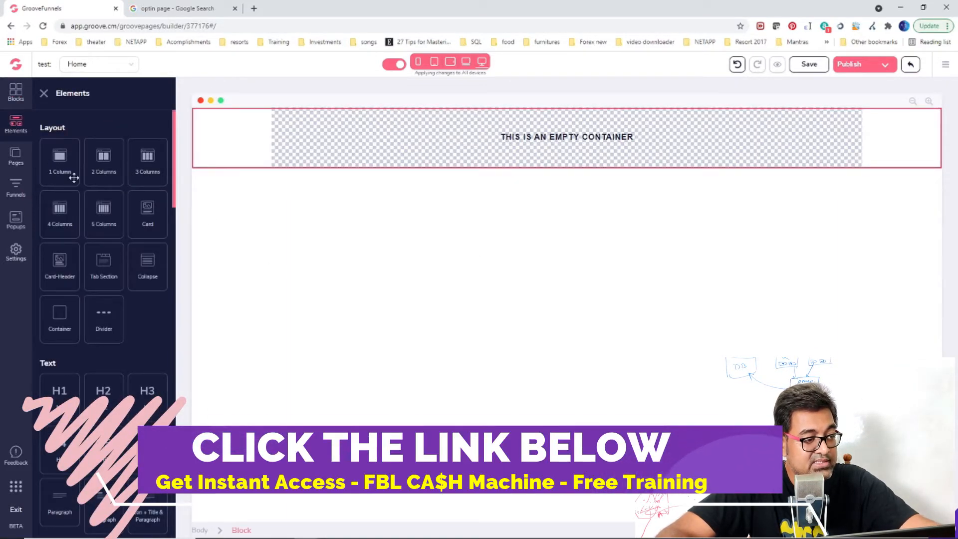
{"action": "left_click_drag", "start_coordinate": [58, 158], "coordinate": [397, 141]}
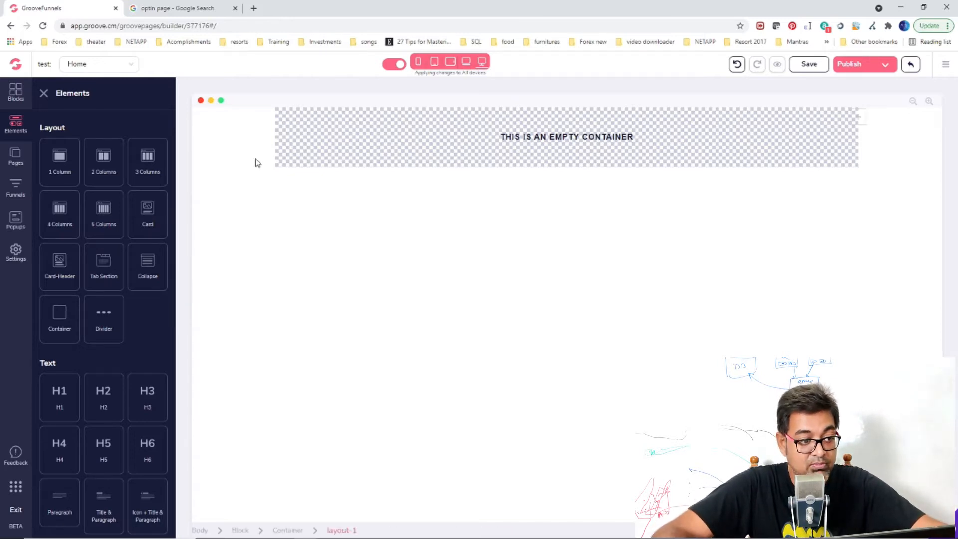
{"action": "left_click", "coordinate": [273, 139]}
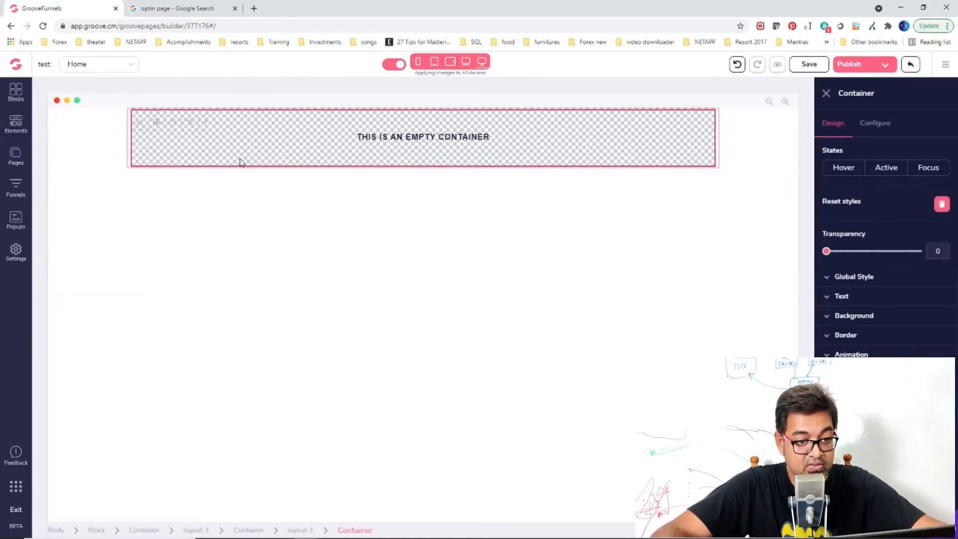
{"action": "left_click", "coordinate": [130, 154]}
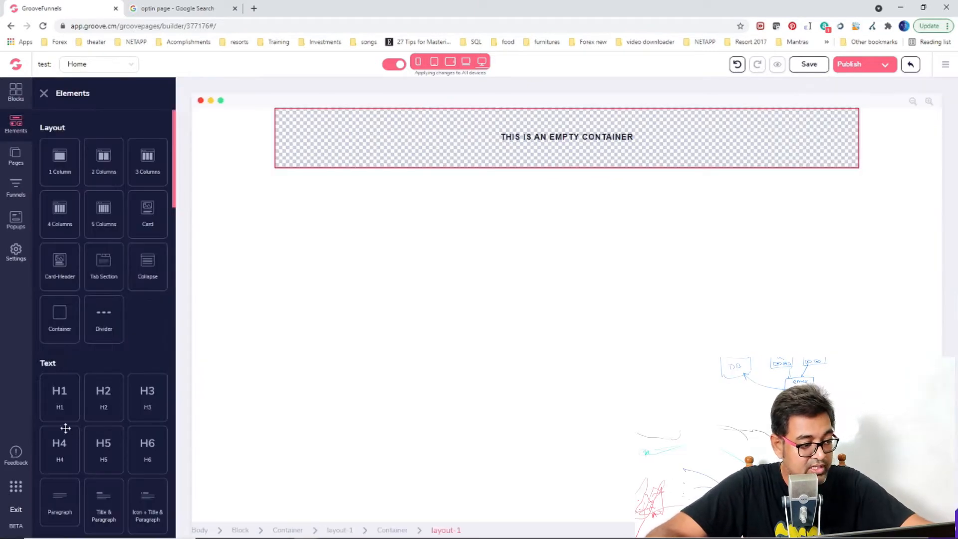
Add an H1 heading inside the empty column and replace its text with "THIS IS MY HEADLINE"
{"action": "left_click_drag", "start_coordinate": [76, 395], "coordinate": [546, 135]}
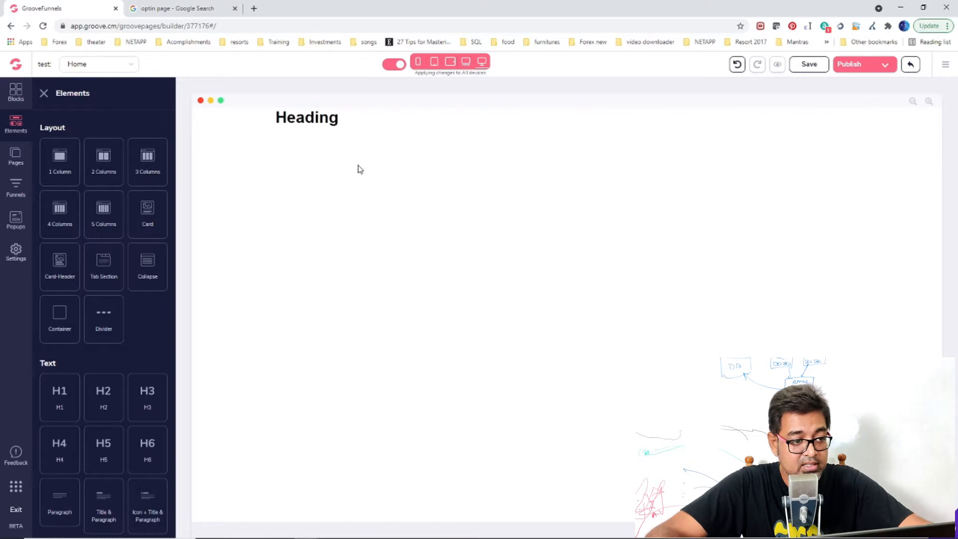
{"action": "left_click", "coordinate": [312, 120]}
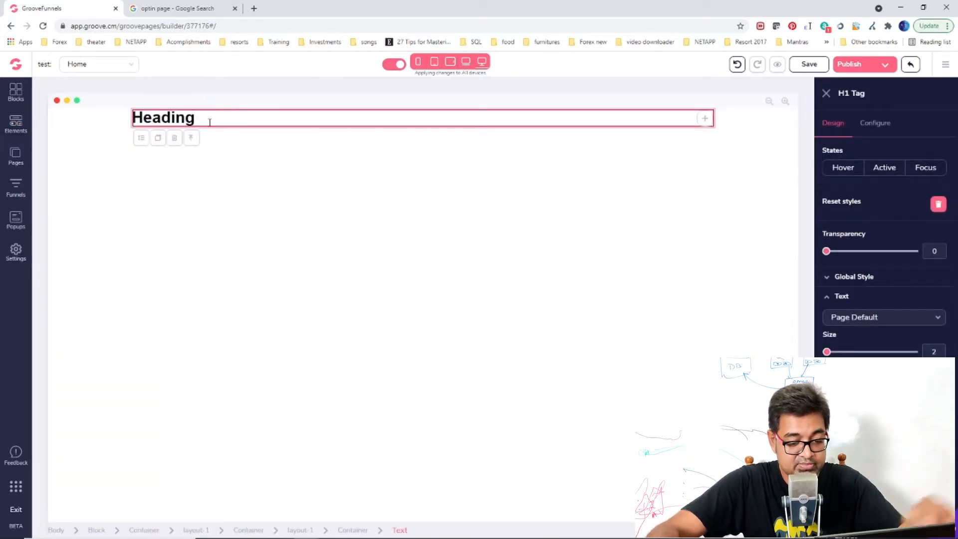
{"action": "left_click", "coordinate": [207, 120]}
{"action": "key", "text": "BackSpace"}
{"action": "key", "text": "BackSpace"}
{"action": "key", "text": "BackSpace"}
{"action": "key", "text": "BackSpace"}
{"action": "key", "text": "BackSpace"}
{"action": "key", "text": "BackSpace"}
{"action": "key", "text": "BackSpace"}
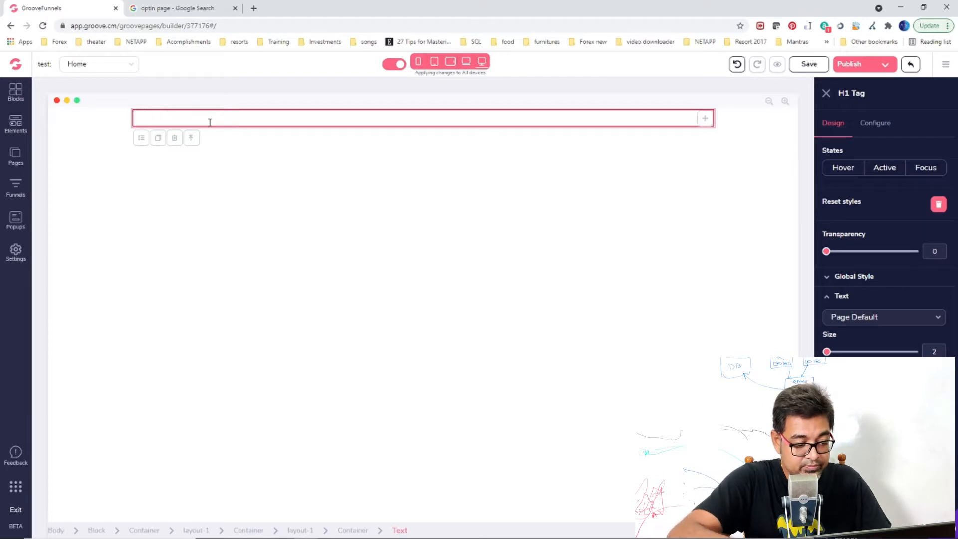
{"action": "type", "text": "THIS IS MY "}
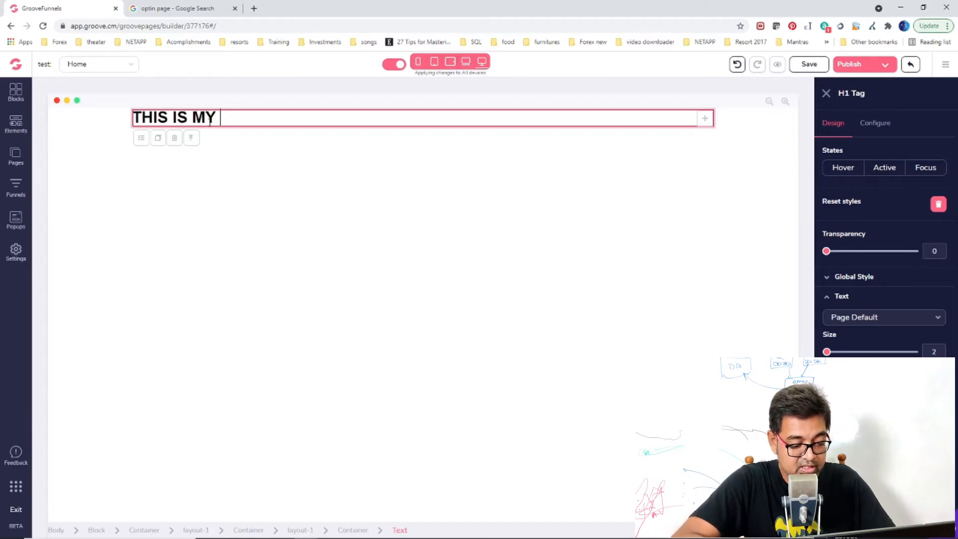
{"action": "type", "text": "HEADLINE"}
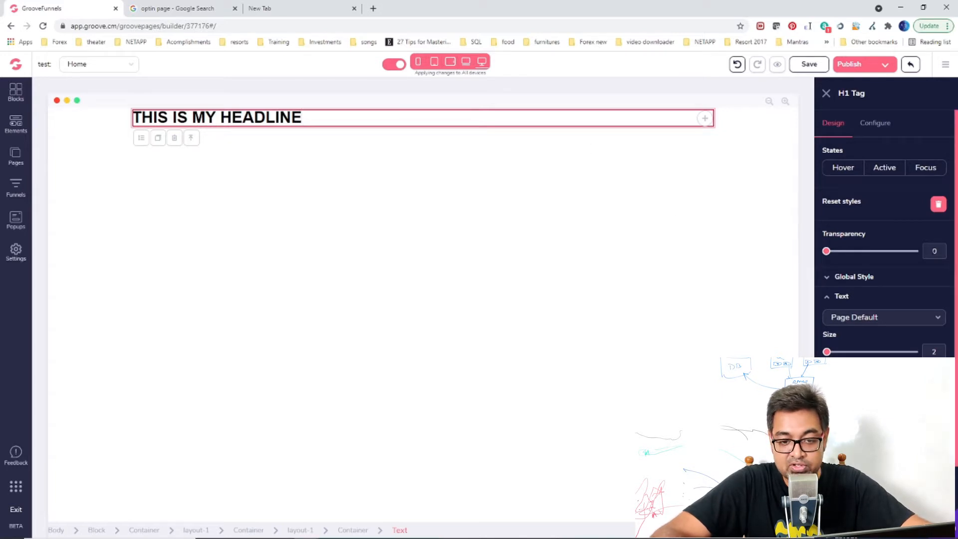
Set the headline's text size to 56 and preview it at each device size from mobile to desktop
{"action": "left_click_drag", "start_coordinate": [827, 352], "coordinate": [871, 352]}
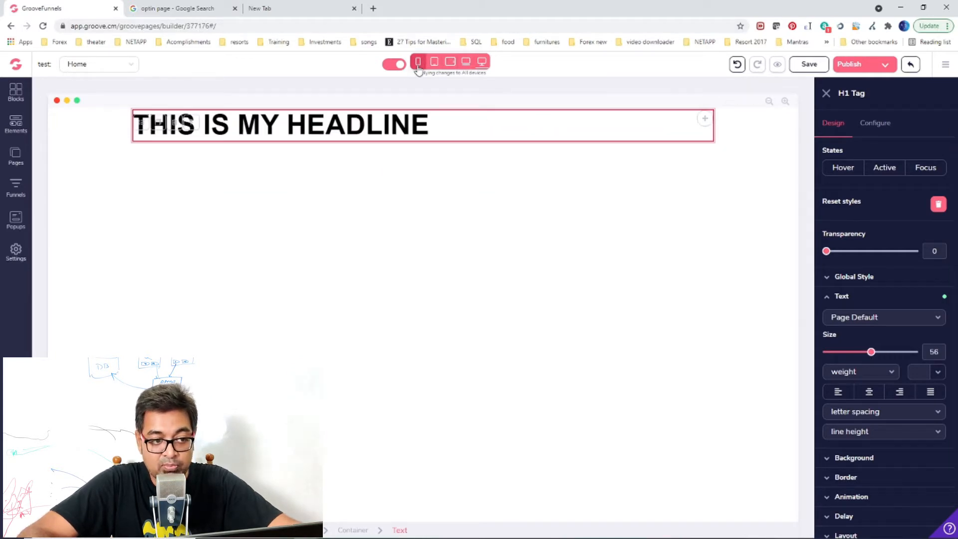
{"action": "left_click", "coordinate": [419, 61]}
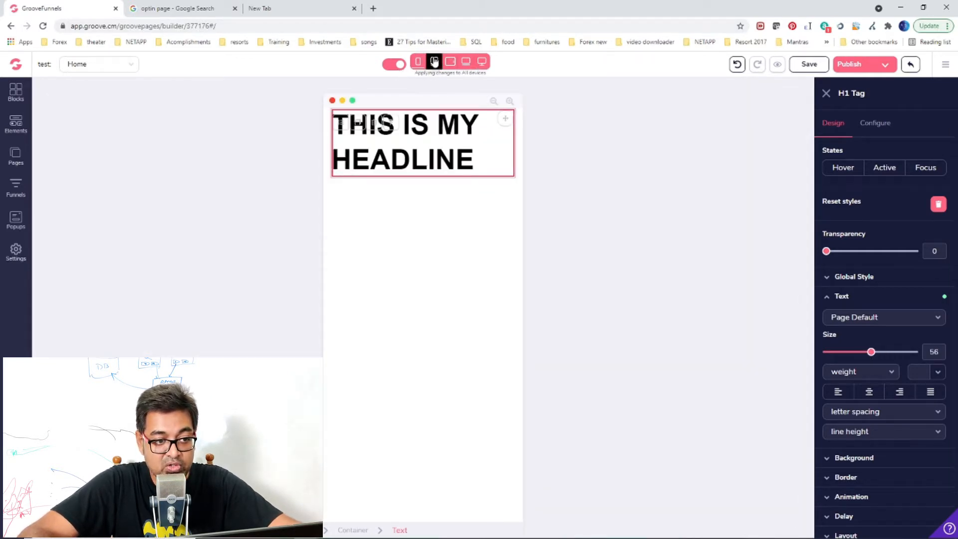
{"action": "left_click", "coordinate": [434, 62]}
{"action": "left_click", "coordinate": [450, 62]}
{"action": "left_click", "coordinate": [466, 61]}
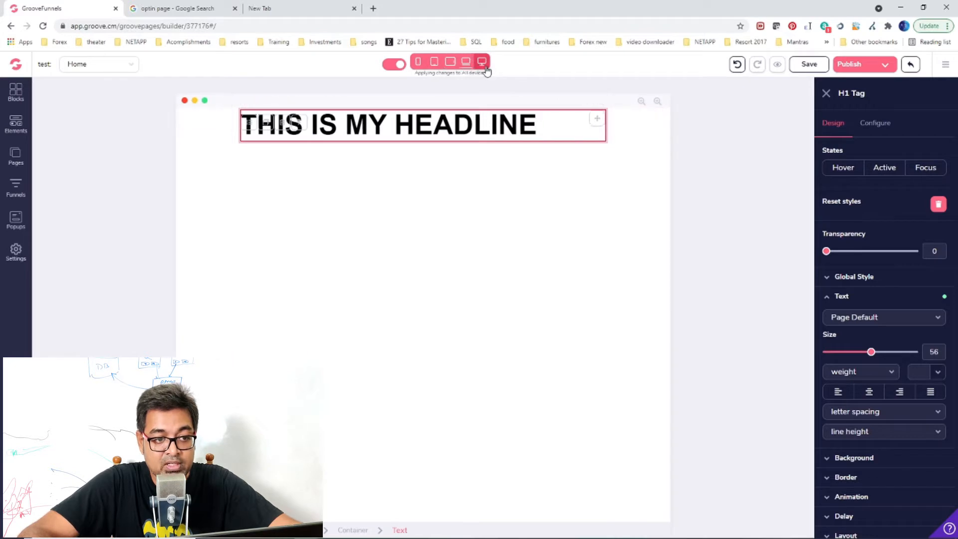
{"action": "left_click", "coordinate": [482, 62]}
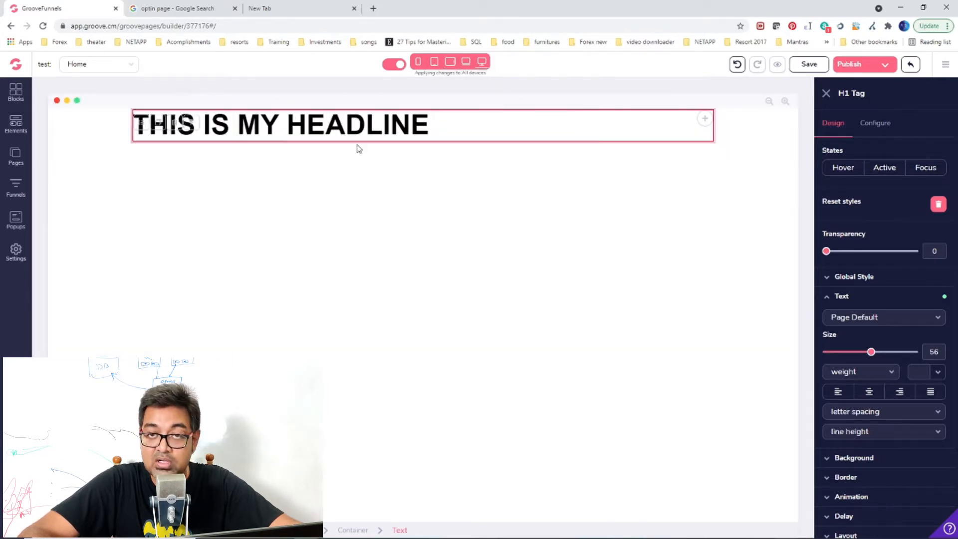
Centre-align the headline on all devices and set its text size to 32 for the mobile device only
{"action": "left_click", "coordinate": [869, 392]}
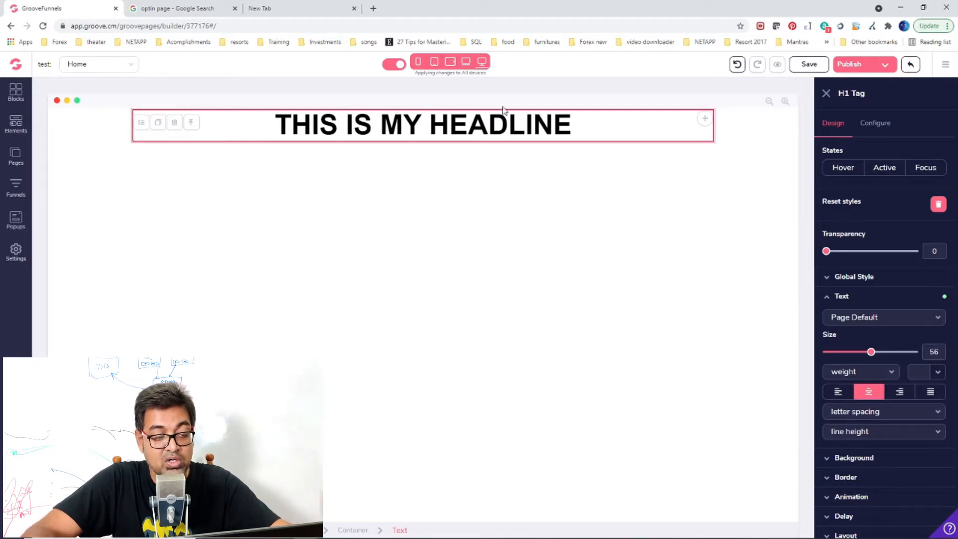
{"action": "left_click", "coordinate": [419, 62]}
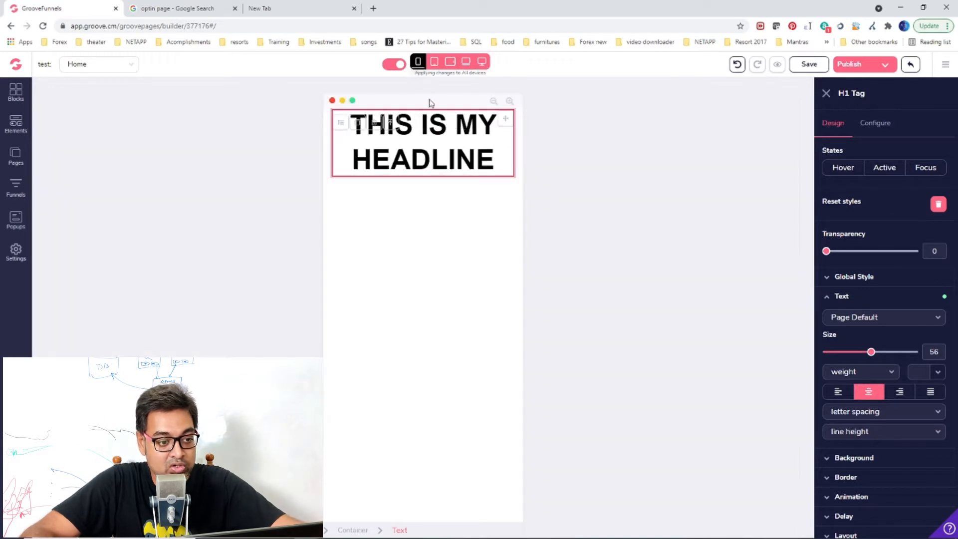
{"action": "left_click", "coordinate": [399, 64]}
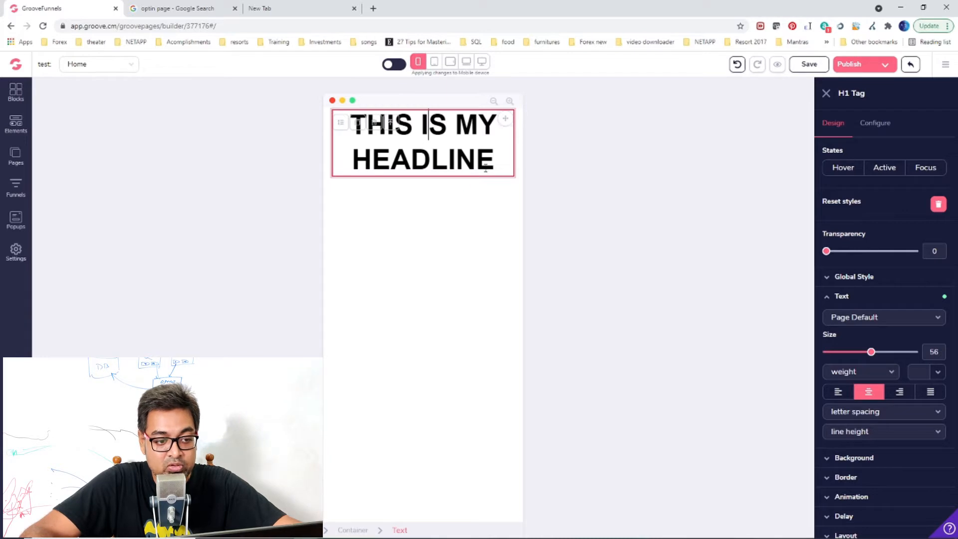
{"action": "left_click_drag", "start_coordinate": [874, 353], "coordinate": [849, 355]}
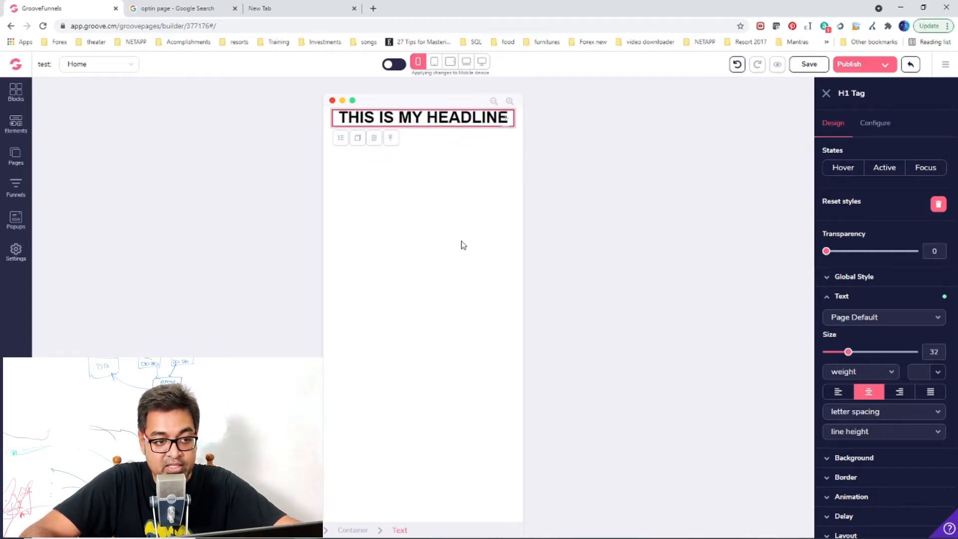
Compare the headline in the desktop, tablet and mobile views, and restore applying changes to all devices
{"action": "left_click", "coordinate": [482, 61]}
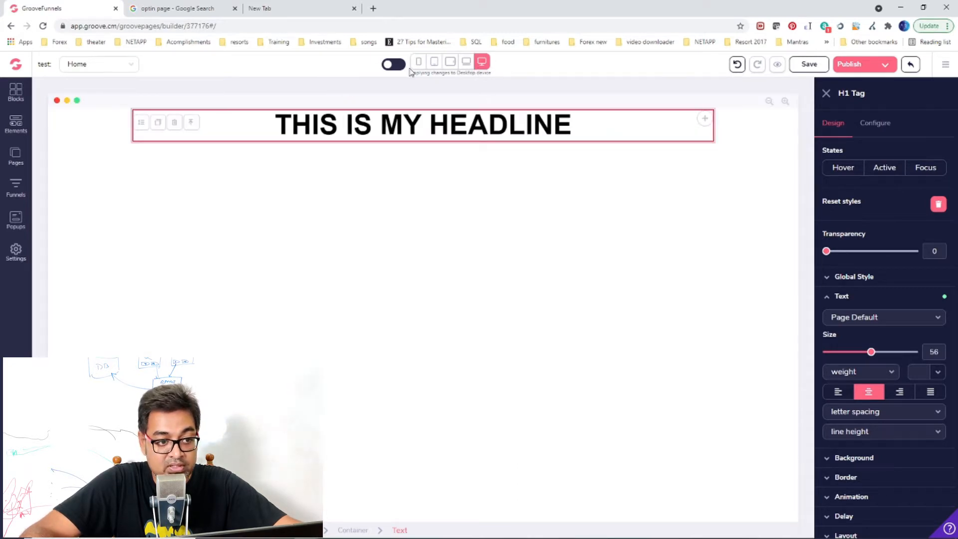
{"action": "left_click", "coordinate": [450, 61]}
{"action": "left_click", "coordinate": [418, 62]}
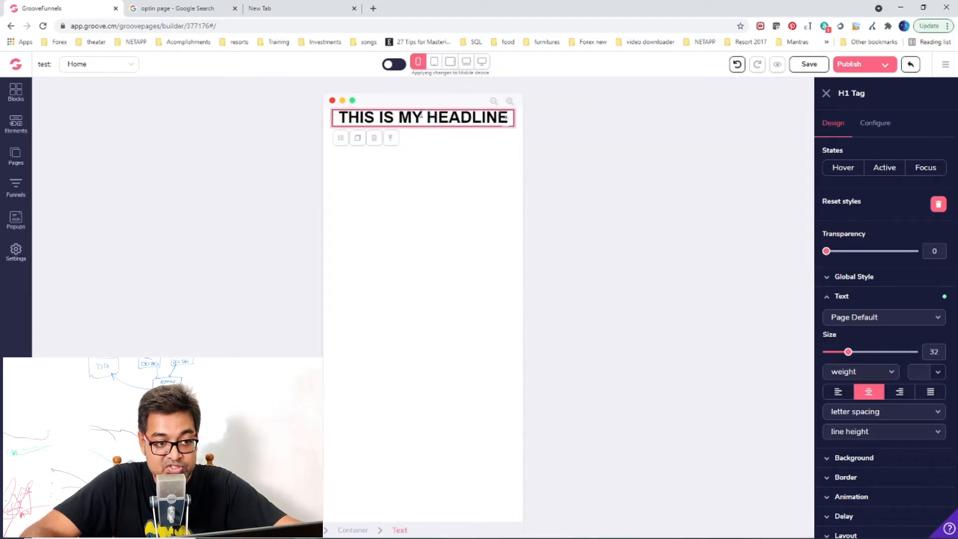
{"action": "left_click", "coordinate": [394, 63]}
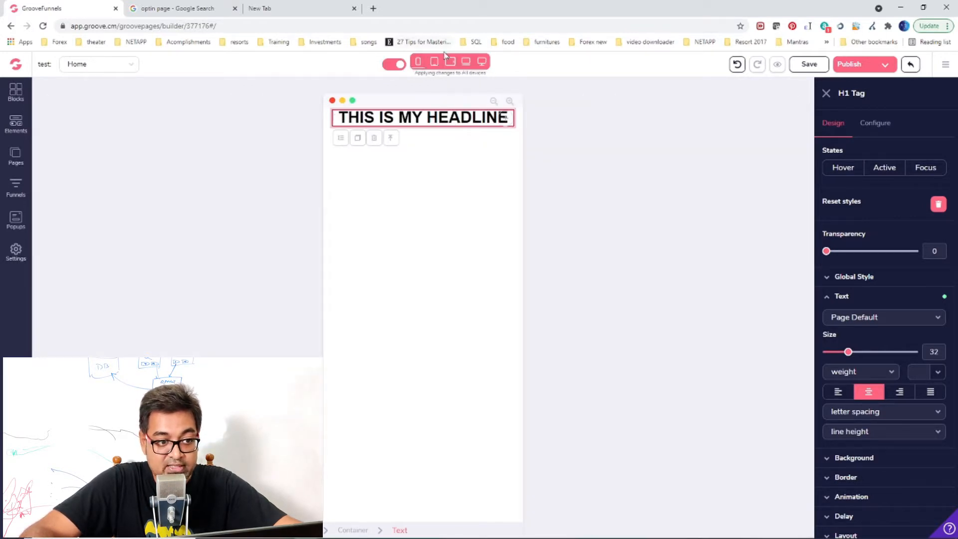
Add a Paragraph element below the headline in the desktop view and replace its text with "This is my sub-head"
{"action": "left_click", "coordinate": [481, 60]}
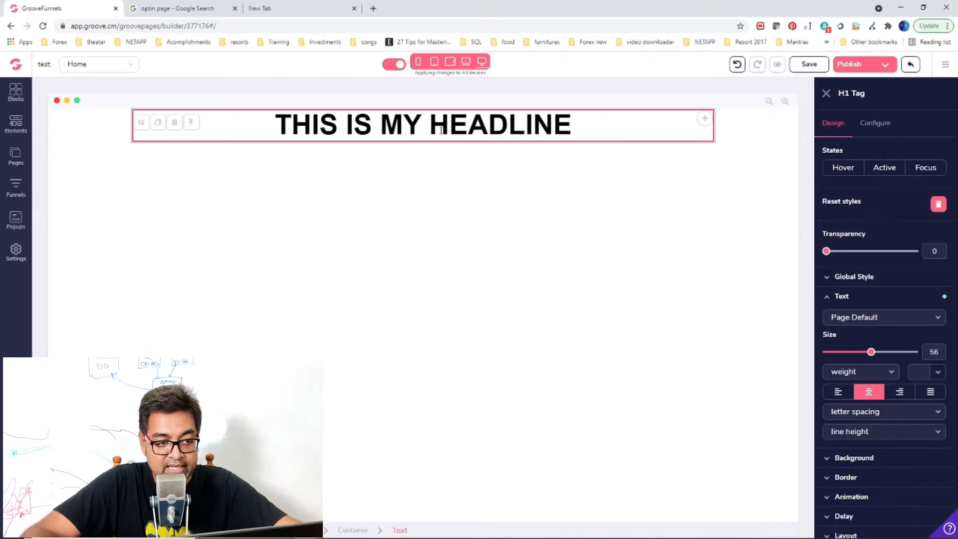
{"action": "left_click", "coordinate": [16, 124]}
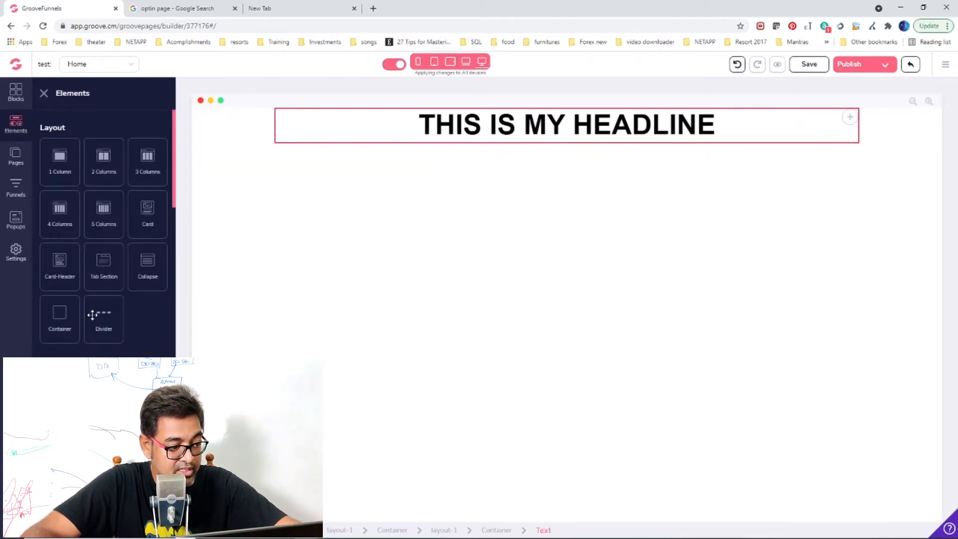
{"action": "scroll", "coordinate": [62, 316], "scroll_direction": "down", "scroll_amount": 2}
{"action": "left_click_drag", "start_coordinate": [63, 403], "coordinate": [544, 160]}
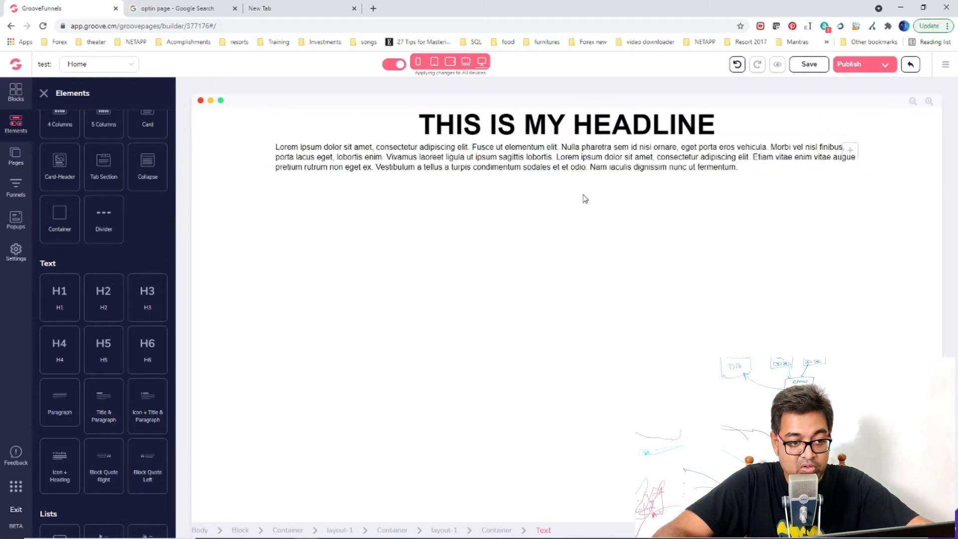
{"action": "triple_click", "coordinate": [553, 159]}
{"action": "type", "text": "Ths"}
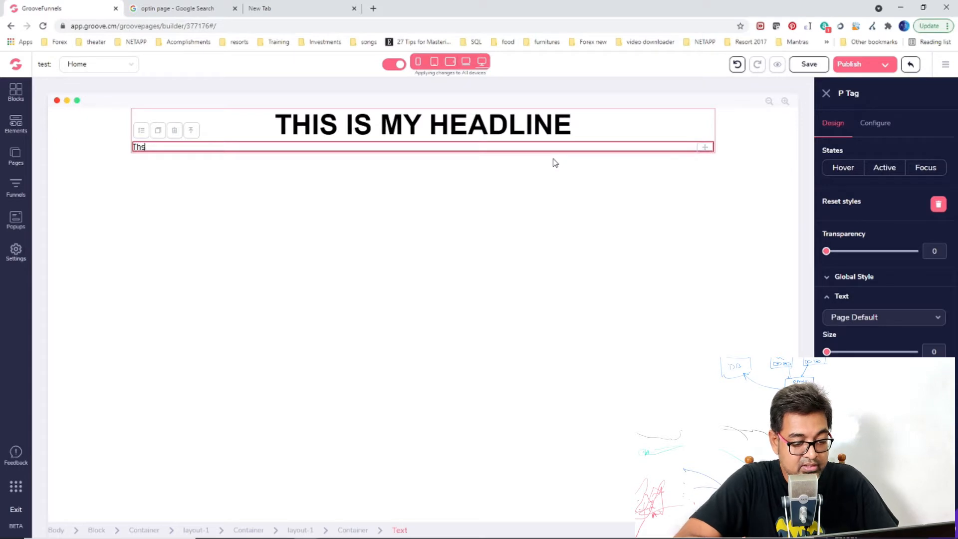
{"action": "key", "text": "BackSpace"}
{"action": "type", "text": "is"}
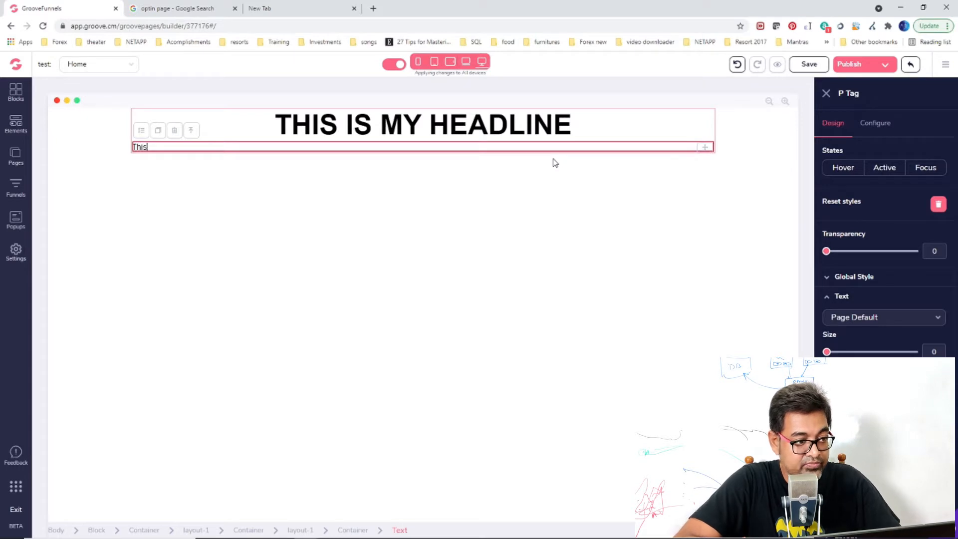
{"action": "type", "text": " is my su"}
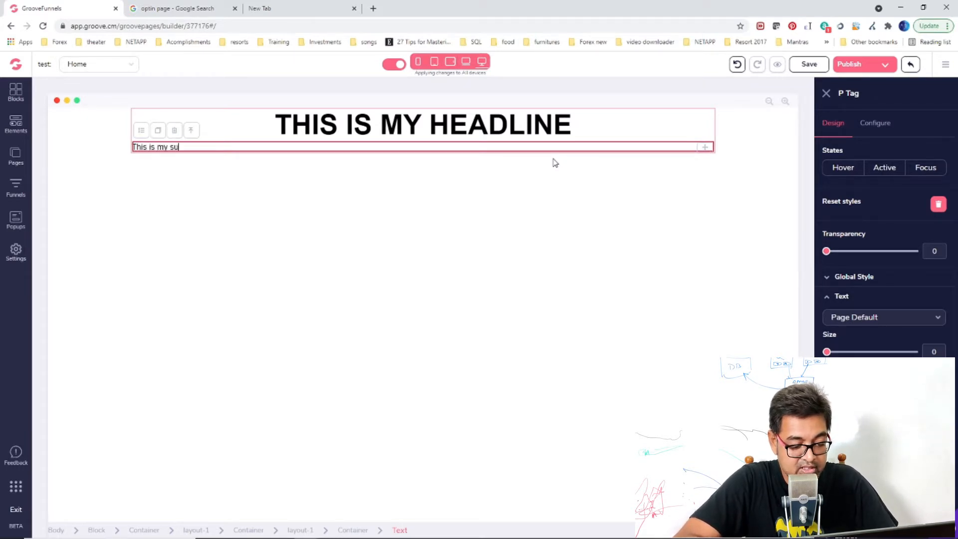
{"action": "type", "text": "b-head"}
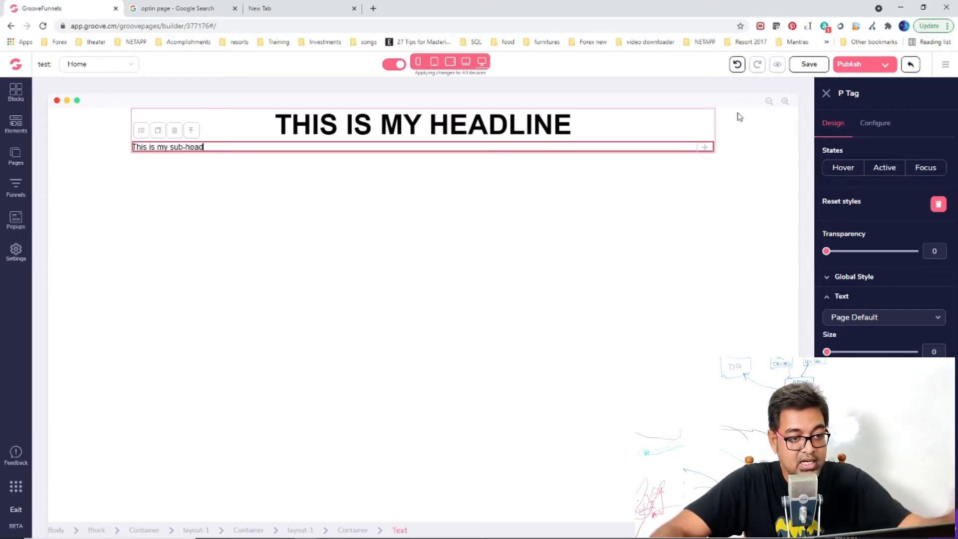
{"action": "left_click", "coordinate": [586, 130]}
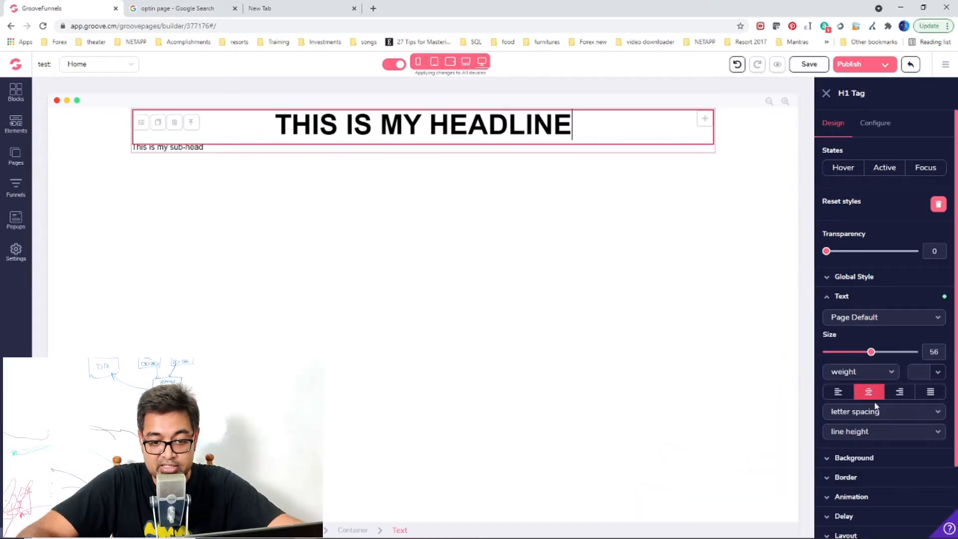
{"action": "left_click", "coordinate": [869, 392]}
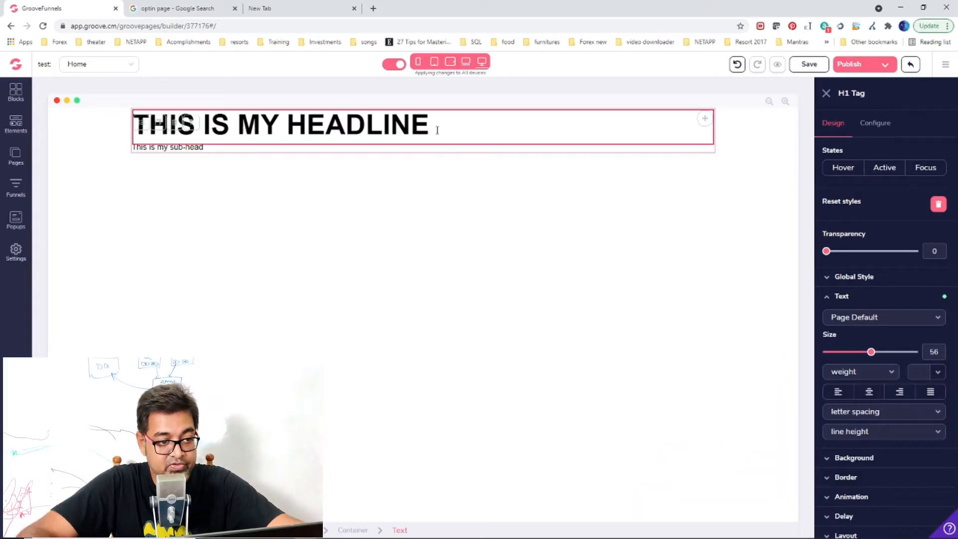
{"action": "left_click", "coordinate": [437, 131]}
{"action": "left_click", "coordinate": [869, 394]}
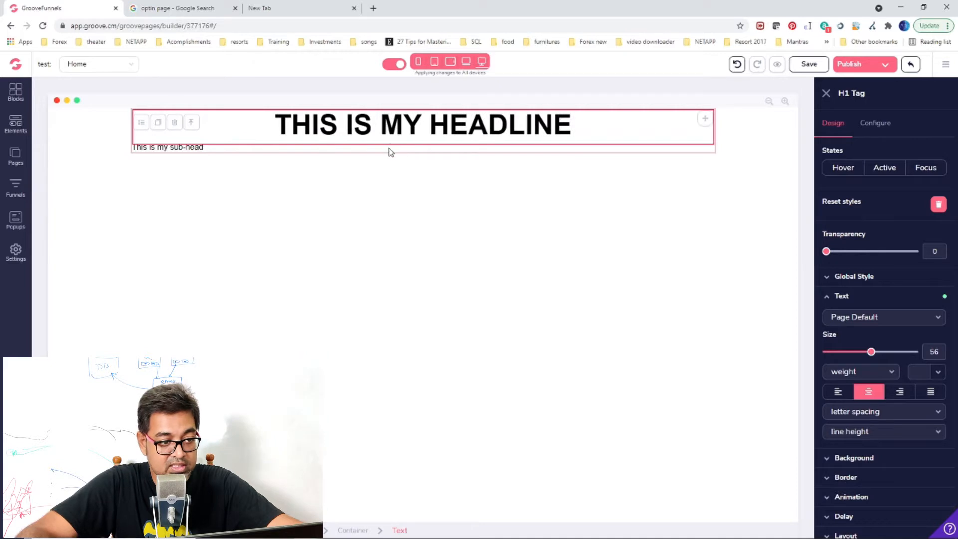
Centre-align the sub-head, preview it in the mobile view and return to the desktop view
{"action": "left_click", "coordinate": [204, 146]}
{"action": "left_click", "coordinate": [869, 392]}
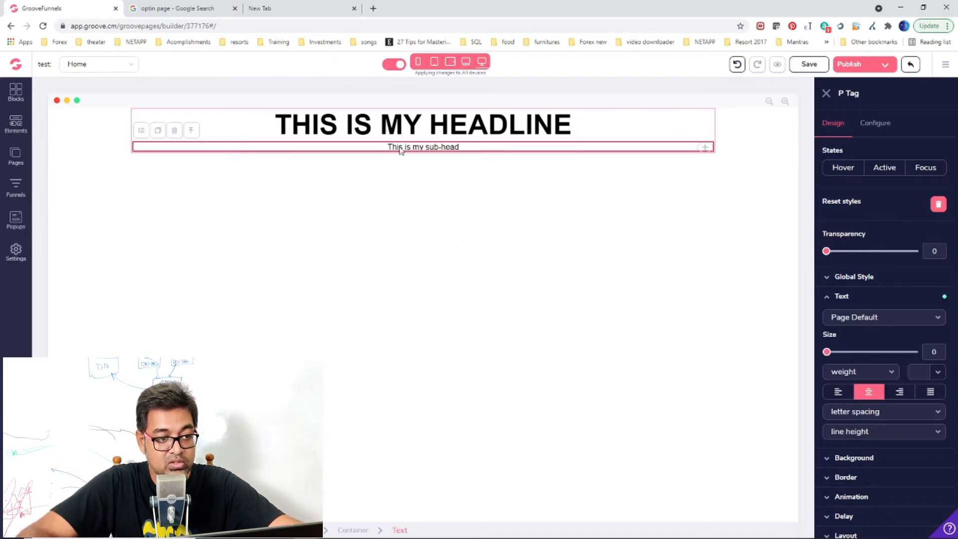
{"action": "left_click", "coordinate": [418, 61]}
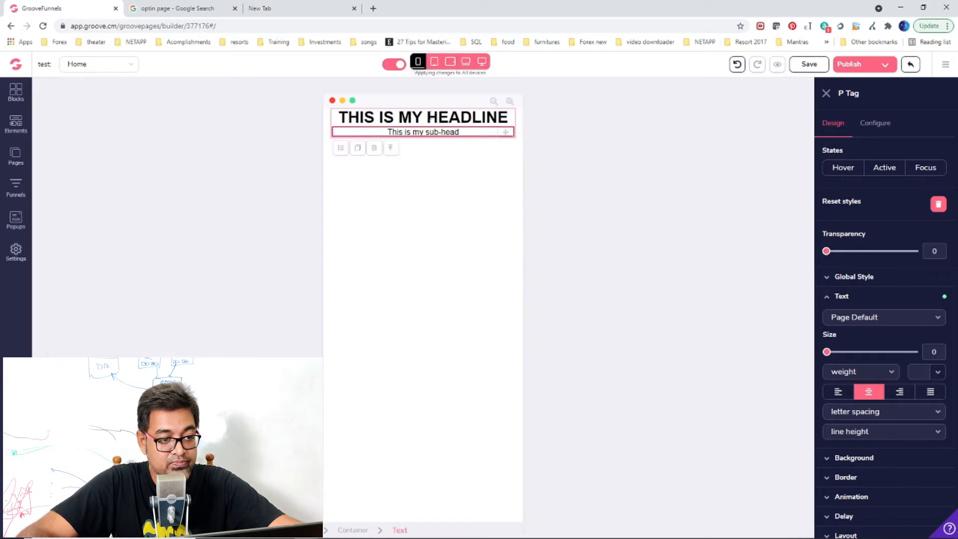
{"action": "left_click", "coordinate": [481, 61]}
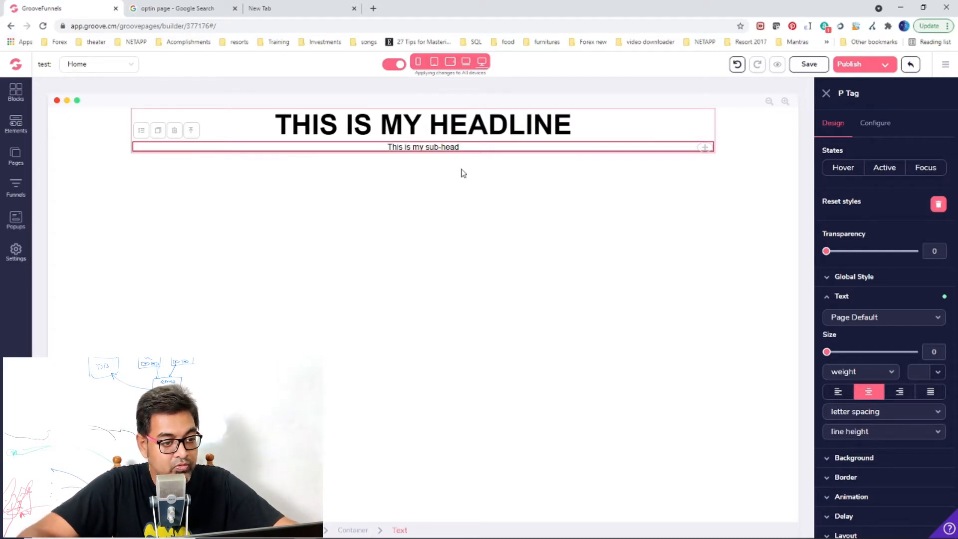
Add a two-column layout below the sub-head and inspect its layout, container and block levels
{"action": "left_click", "coordinate": [14, 125]}
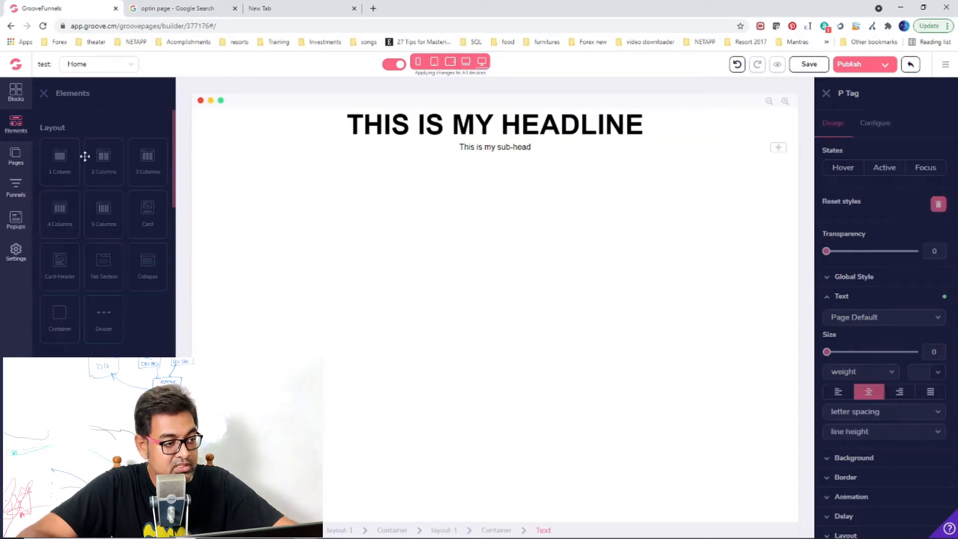
{"action": "left_click_drag", "start_coordinate": [104, 157], "coordinate": [569, 192]}
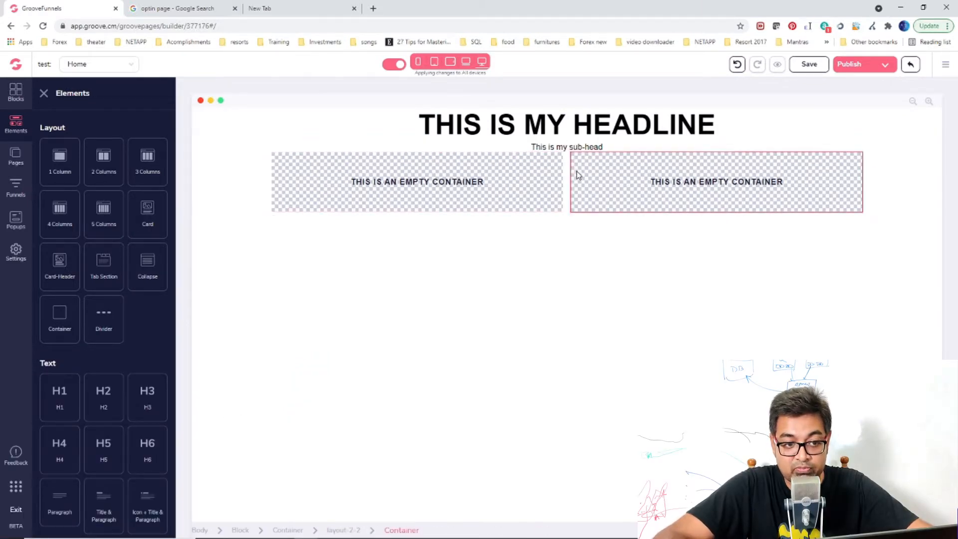
{"action": "left_click", "coordinate": [567, 170]}
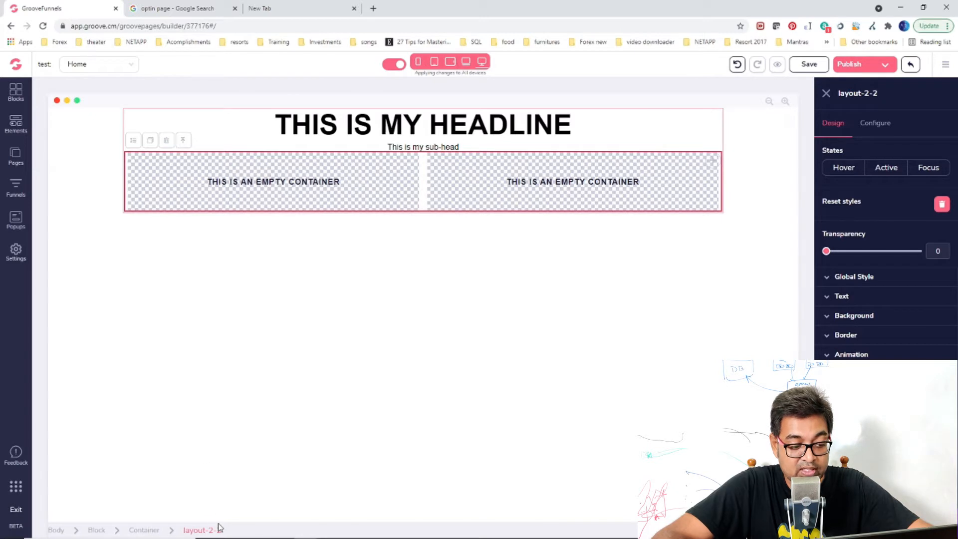
{"action": "left_click", "coordinate": [152, 531]}
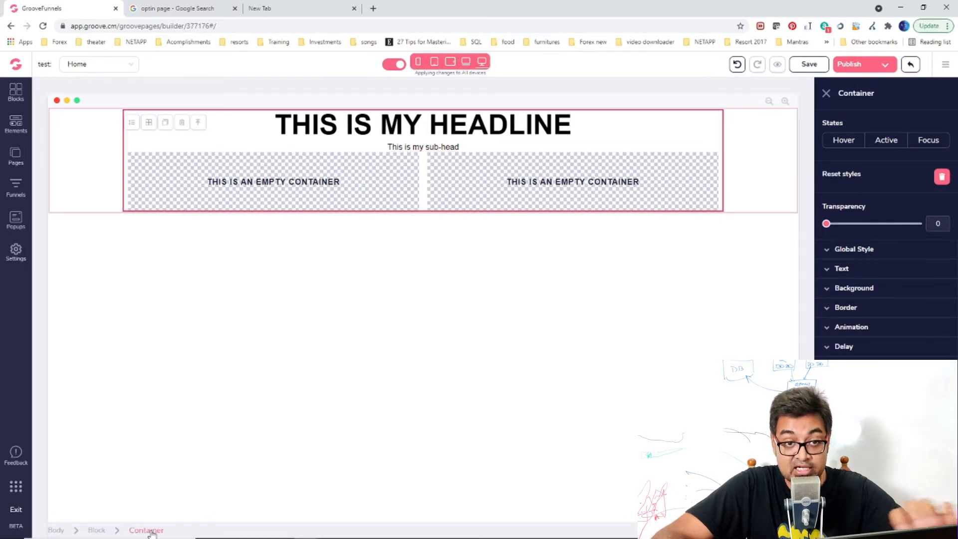
{"action": "left_click", "coordinate": [98, 530]}
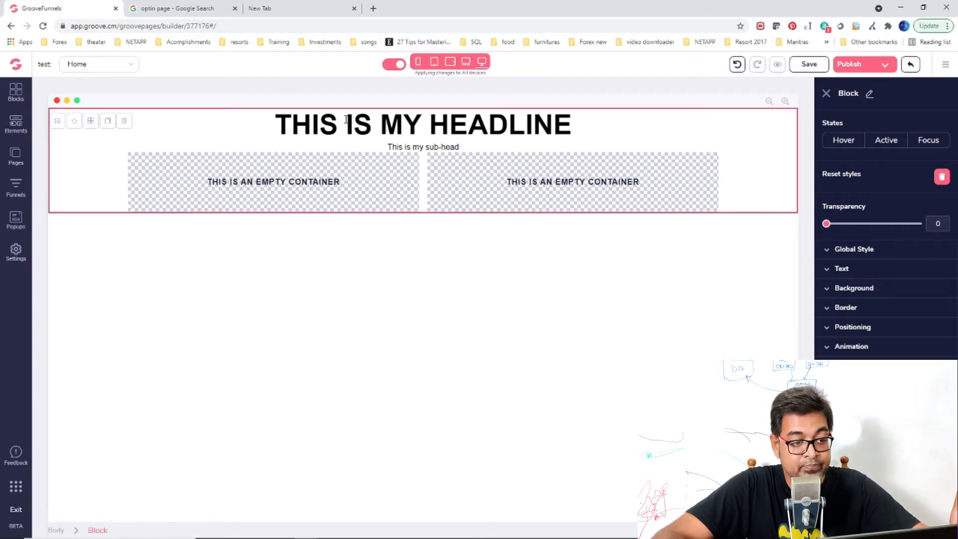
Set the two-column layout's top margin to 18 to separate it from the sub-head
{"action": "left_click", "coordinate": [422, 192]}
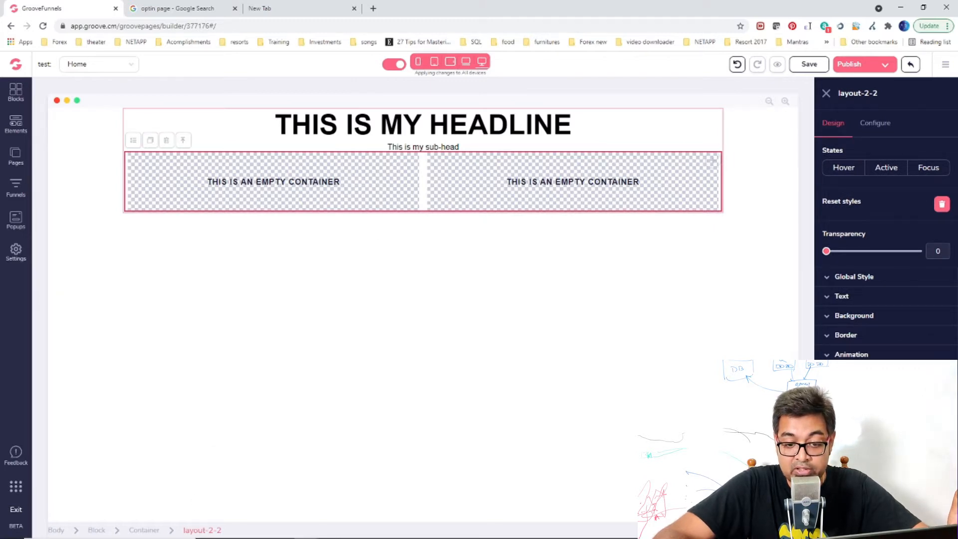
{"action": "left_click", "coordinate": [834, 414]}
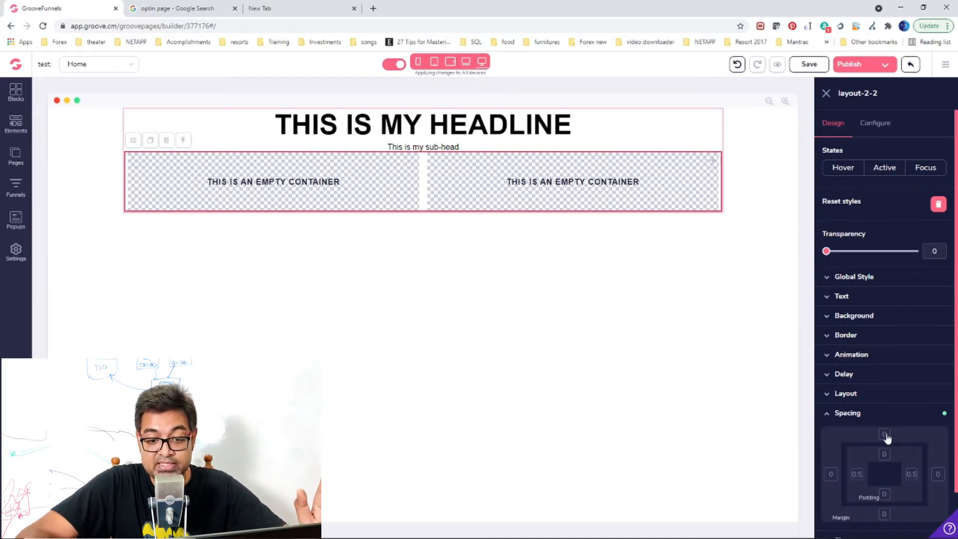
{"action": "left_click", "coordinate": [885, 455]}
{"action": "mouse_move", "coordinate": [827, 534]}
{"action": "left_mouse_down"}
{"action": "mouse_move", "coordinate": [866, 533]}
{"action": "mouse_move", "coordinate": [827, 534]}
{"action": "left_mouse_up"}
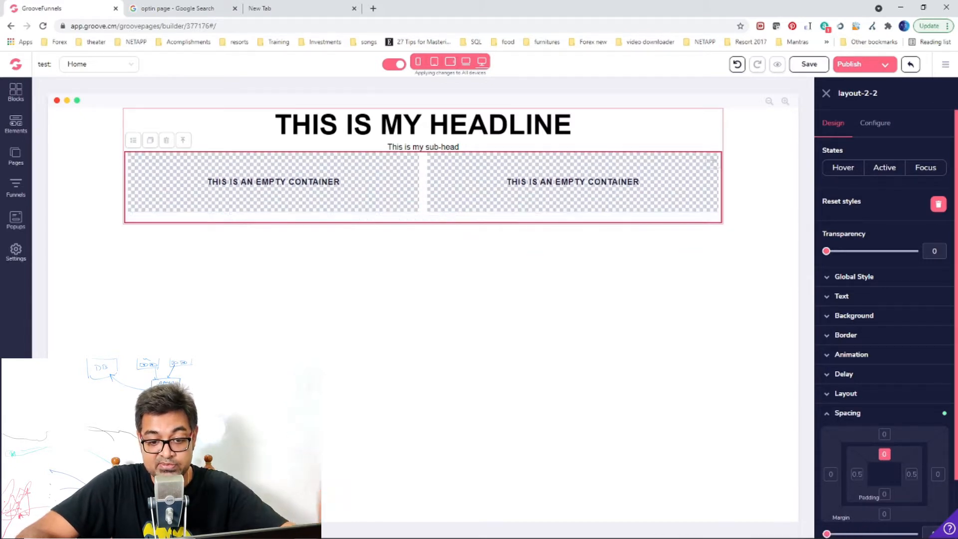
{"action": "left_click", "coordinate": [884, 434]}
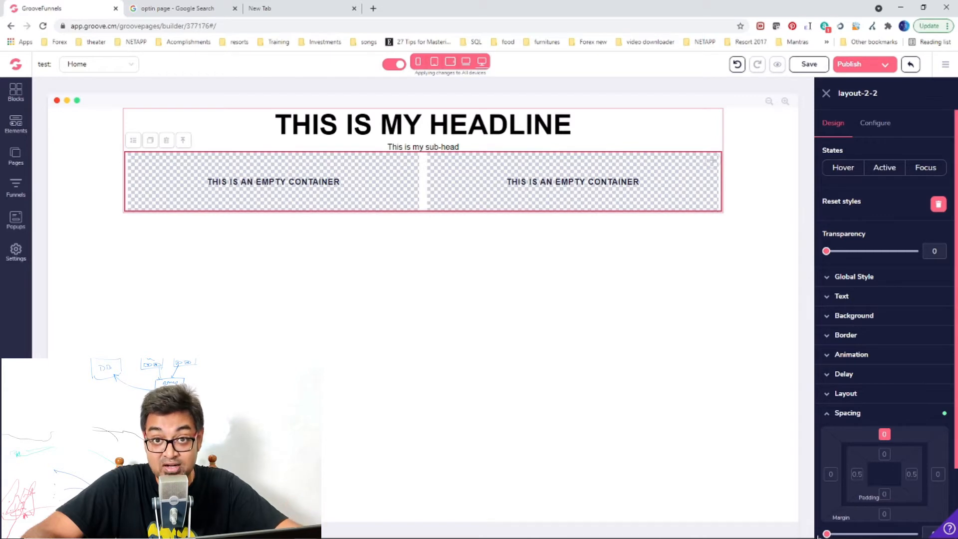
{"action": "left_click_drag", "start_coordinate": [827, 534], "coordinate": [842, 534]}
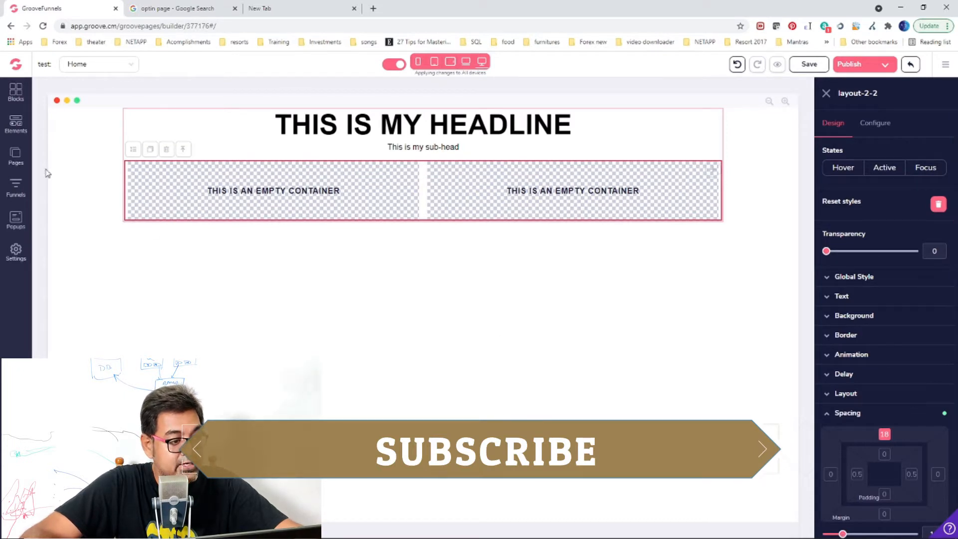
Look through the available page elements, including lists, buttons, media, forms, ecommerce, devices and integrations
{"action": "left_click", "coordinate": [16, 155]}
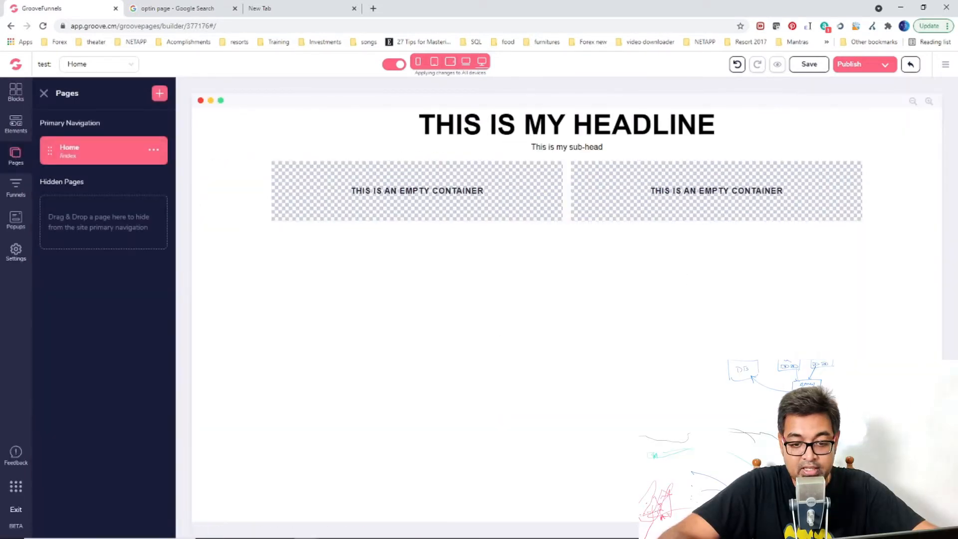
{"action": "left_click", "coordinate": [16, 118]}
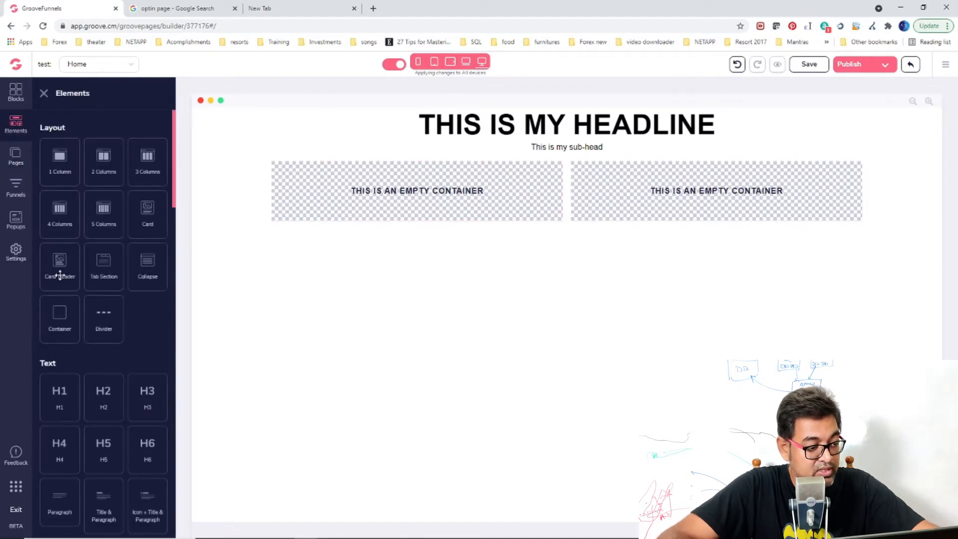
{"action": "scroll", "coordinate": [60, 275], "scroll_direction": "down", "scroll_amount": 9}
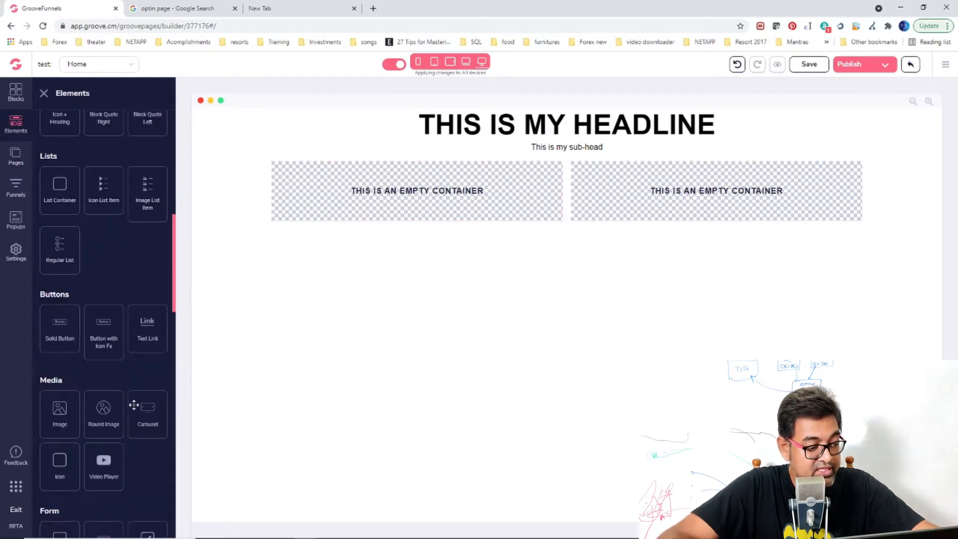
{"action": "scroll", "coordinate": [134, 405], "scroll_direction": "down", "scroll_amount": 2}
{"action": "scroll", "coordinate": [110, 442], "scroll_direction": "down", "scroll_amount": 12}
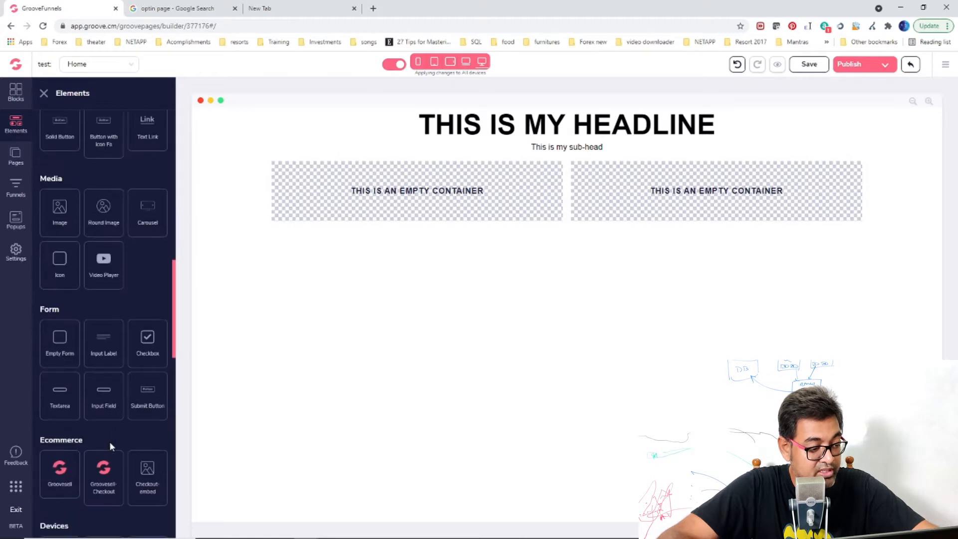
{"action": "scroll", "coordinate": [126, 400], "scroll_direction": "down", "scroll_amount": 10}
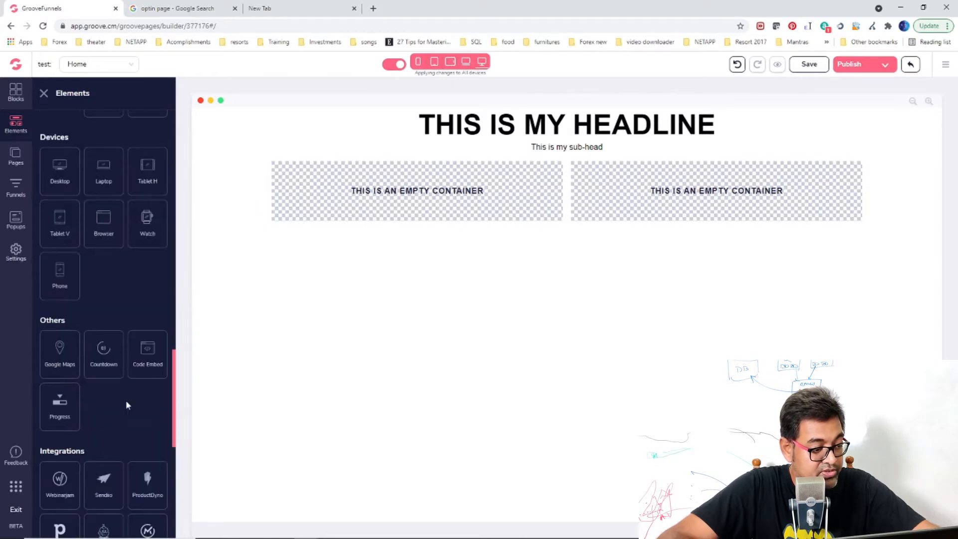
{"action": "scroll", "coordinate": [126, 401], "scroll_direction": "up", "scroll_amount": 20}
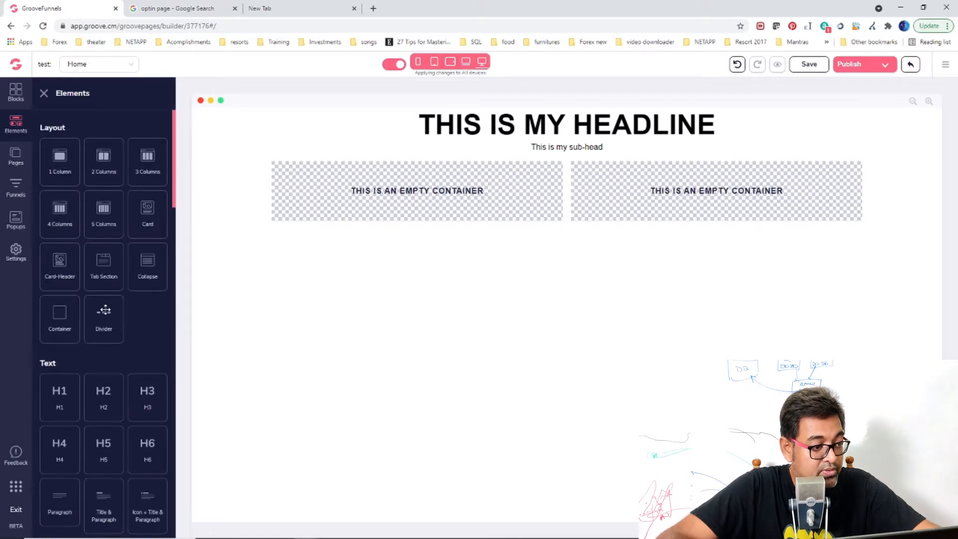
Add an Image element to the left empty container of the two-column layout
{"action": "scroll", "coordinate": [126, 310], "scroll_direction": "down", "scroll_amount": 6}
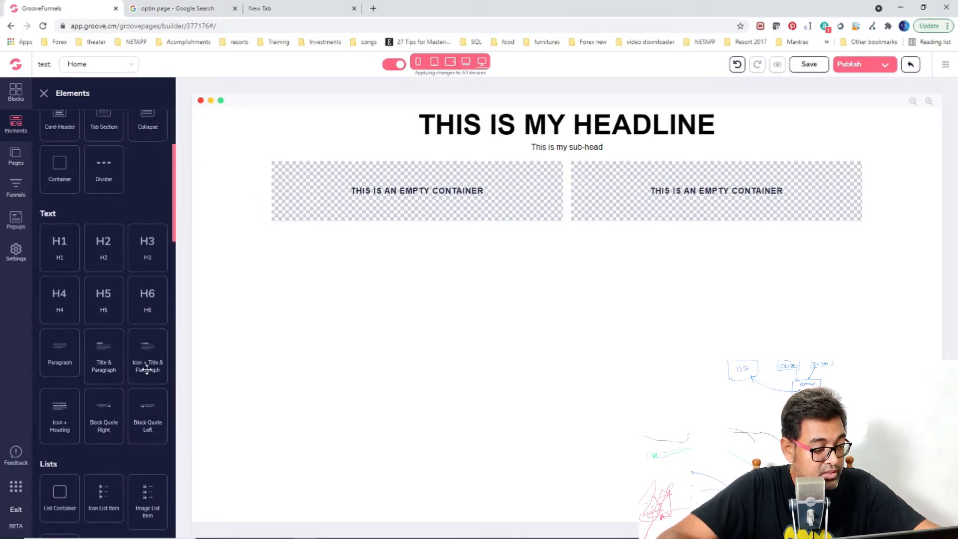
{"action": "scroll", "coordinate": [129, 437], "scroll_direction": "down", "scroll_amount": 3}
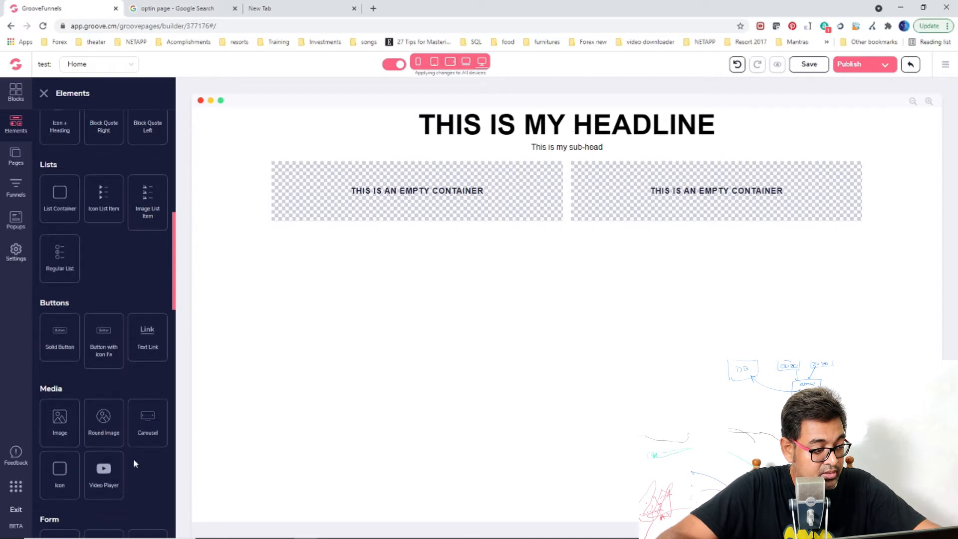
{"action": "left_click_drag", "start_coordinate": [55, 422], "coordinate": [391, 210]}
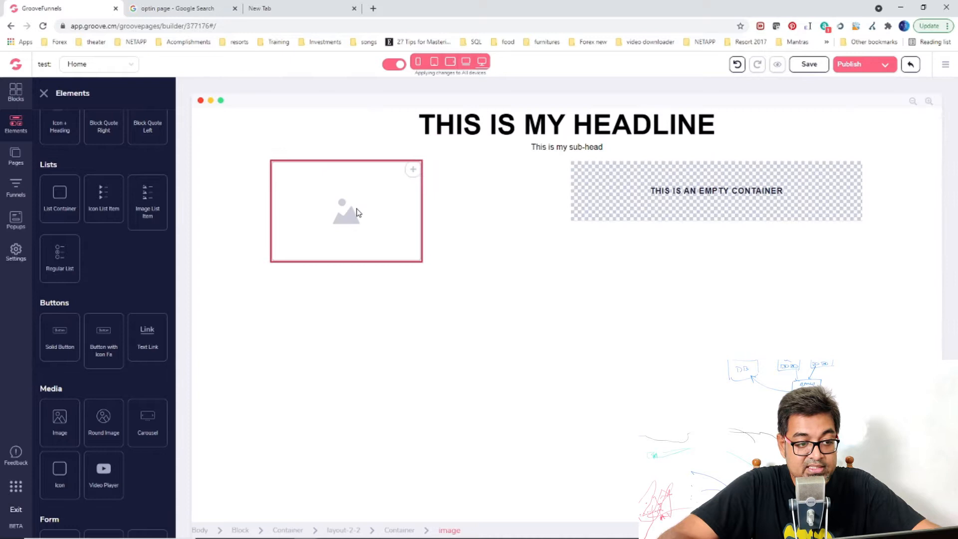
Set the placeholder image to the "The Mass Conversion 2.0" picture from My Files in the image library
{"action": "left_click", "coordinate": [342, 214]}
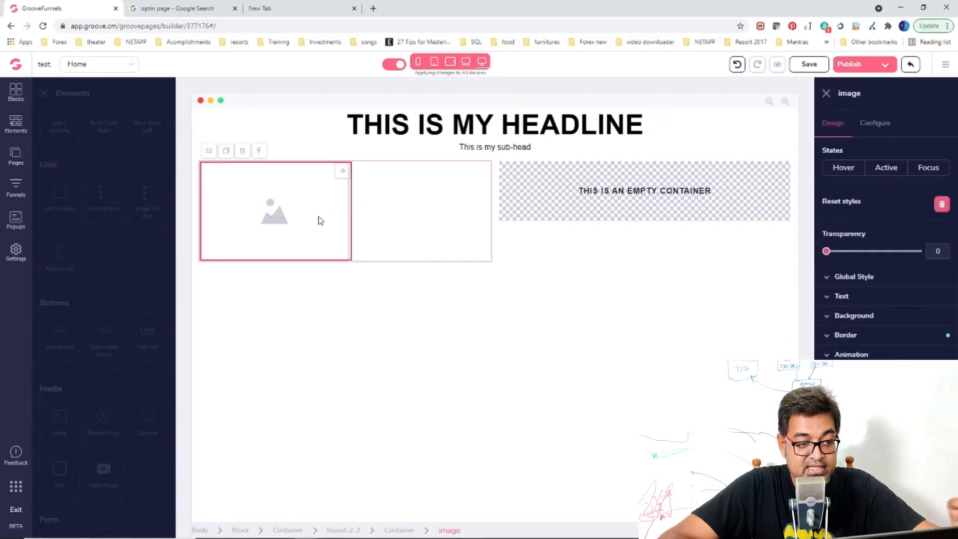
{"action": "left_click", "coordinate": [880, 121]}
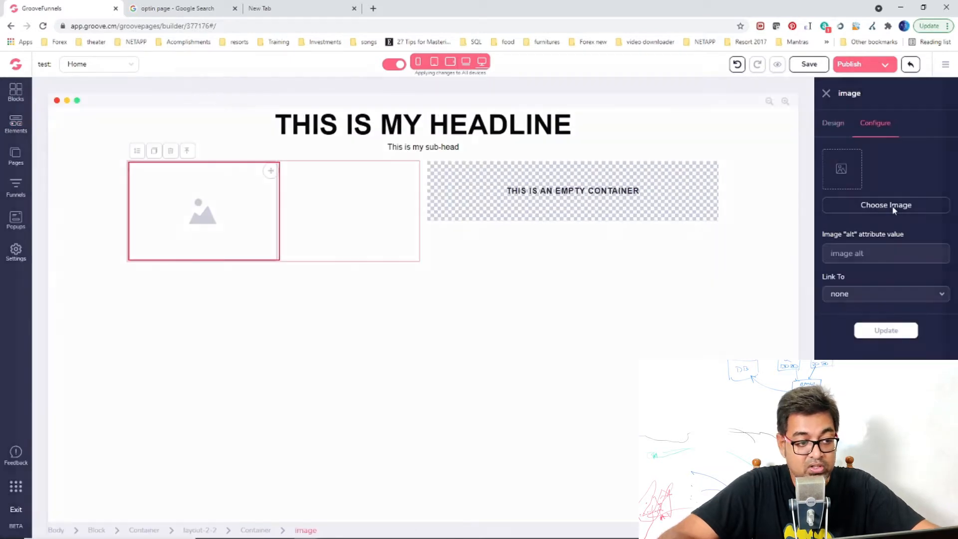
{"action": "left_click", "coordinate": [885, 198]}
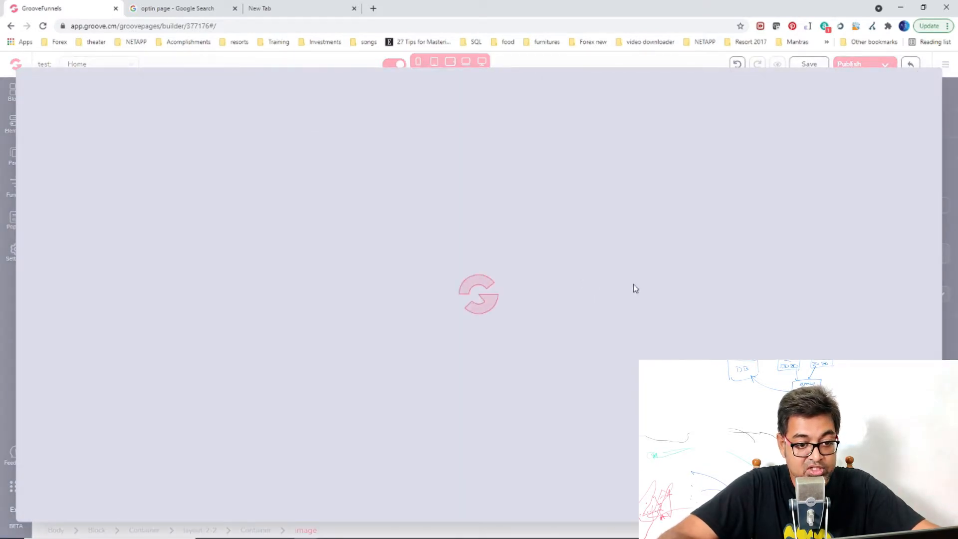
{"action": "scroll", "coordinate": [654, 319], "scroll_direction": "down", "scroll_amount": 6}
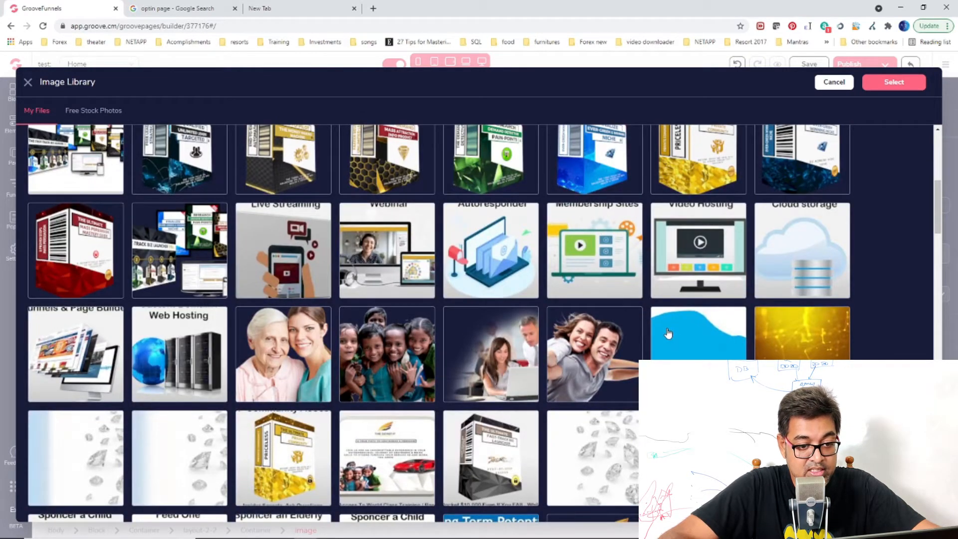
{"action": "scroll", "coordinate": [668, 333], "scroll_direction": "up", "scroll_amount": 4}
{"action": "scroll", "coordinate": [668, 333], "scroll_direction": "down", "scroll_amount": 15}
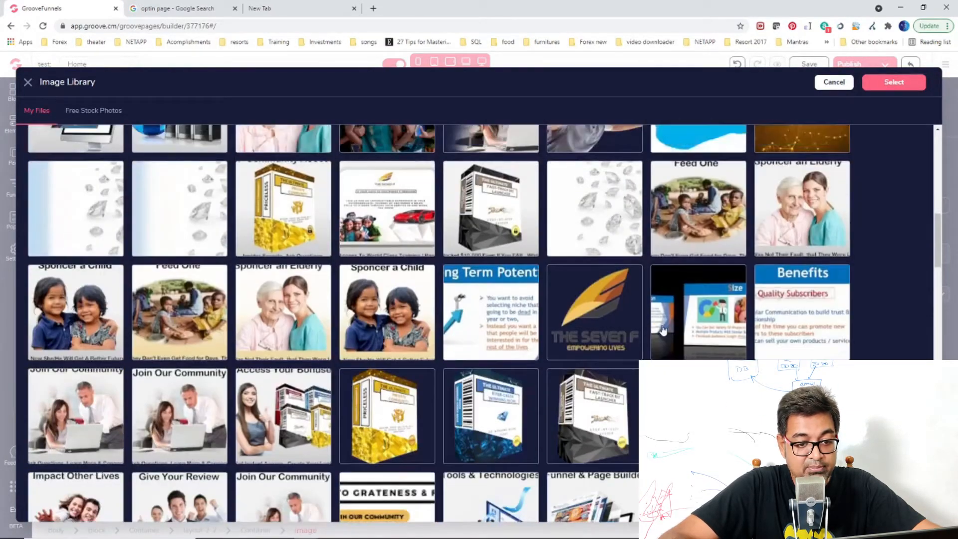
{"action": "scroll", "coordinate": [663, 330], "scroll_direction": "up", "scroll_amount": 10}
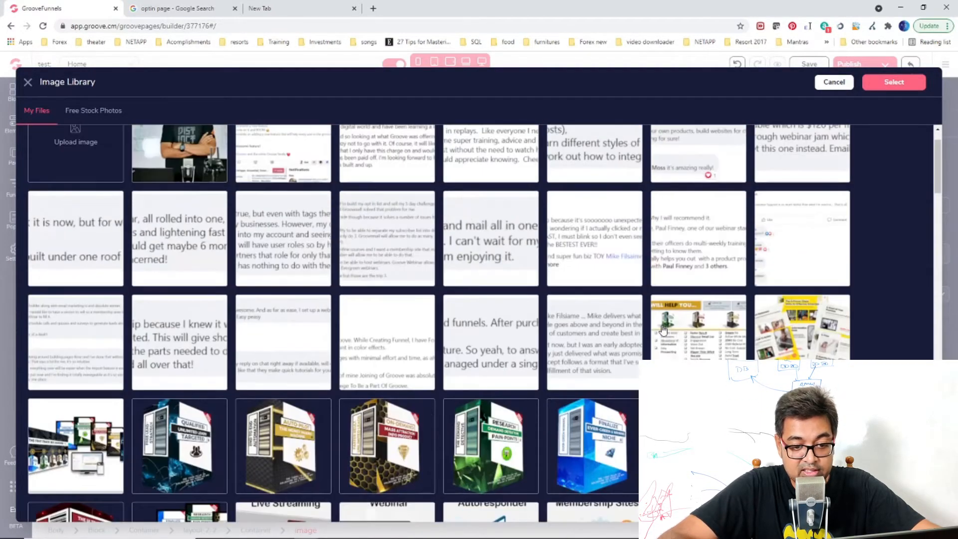
{"action": "left_click", "coordinate": [802, 327]}
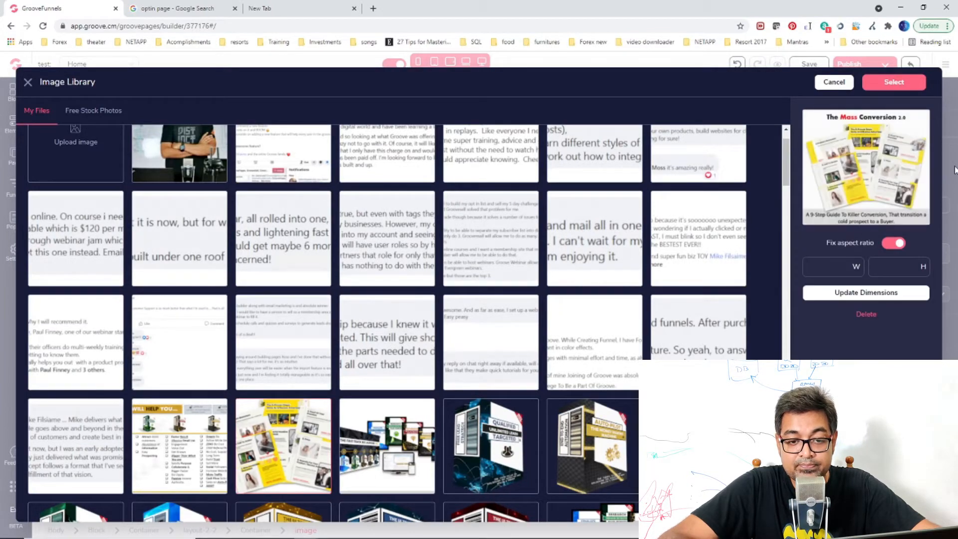
{"action": "left_click", "coordinate": [896, 85]}
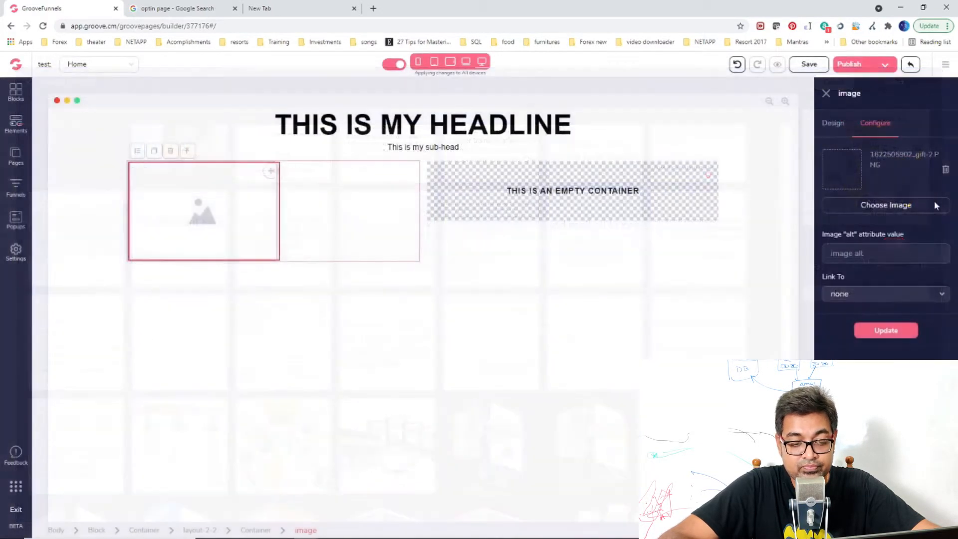
{"action": "left_click", "coordinate": [886, 332]}
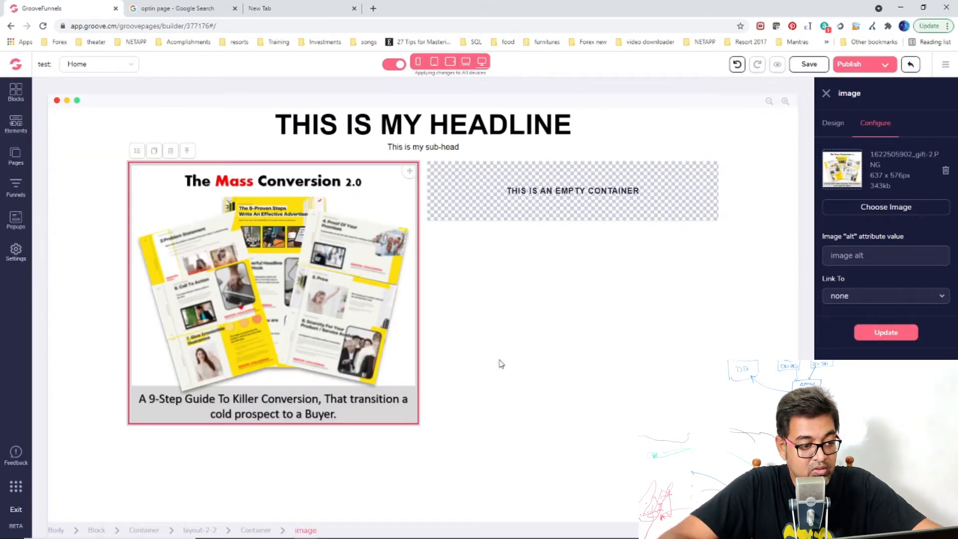
Add an Icon List Item element to the empty container beside the image
{"action": "left_click", "coordinate": [501, 363]}
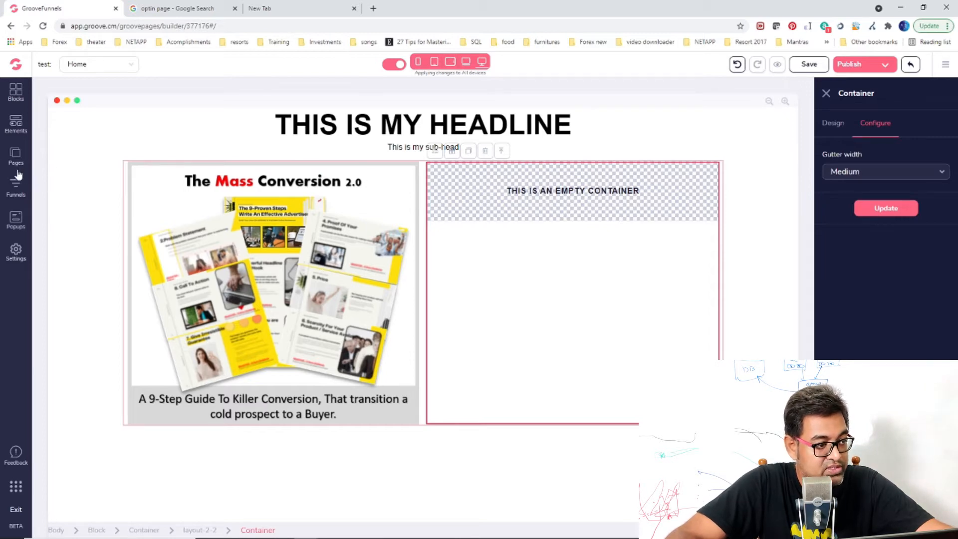
{"action": "left_click", "coordinate": [15, 128]}
{"action": "scroll", "coordinate": [80, 349], "scroll_direction": "down", "scroll_amount": 5}
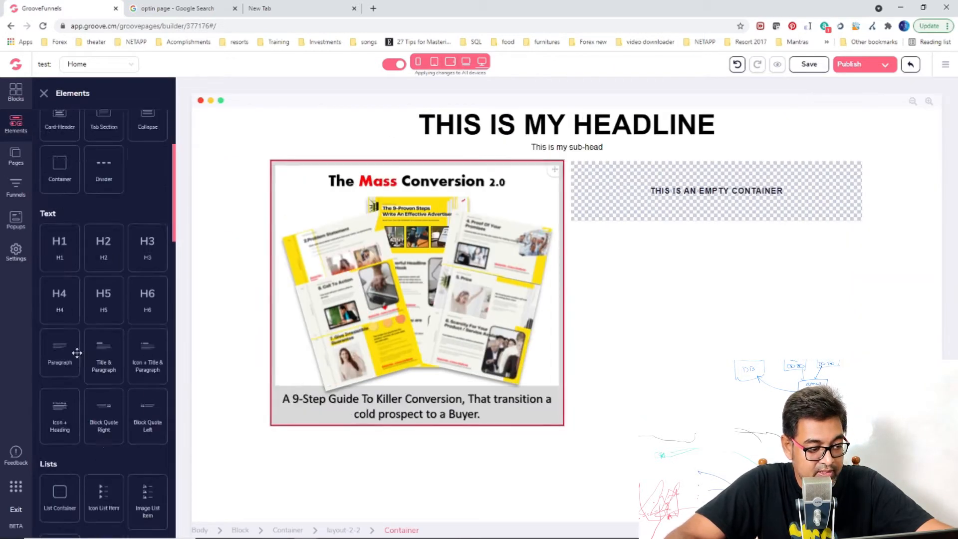
{"action": "scroll", "coordinate": [138, 395], "scroll_direction": "down", "scroll_amount": 3}
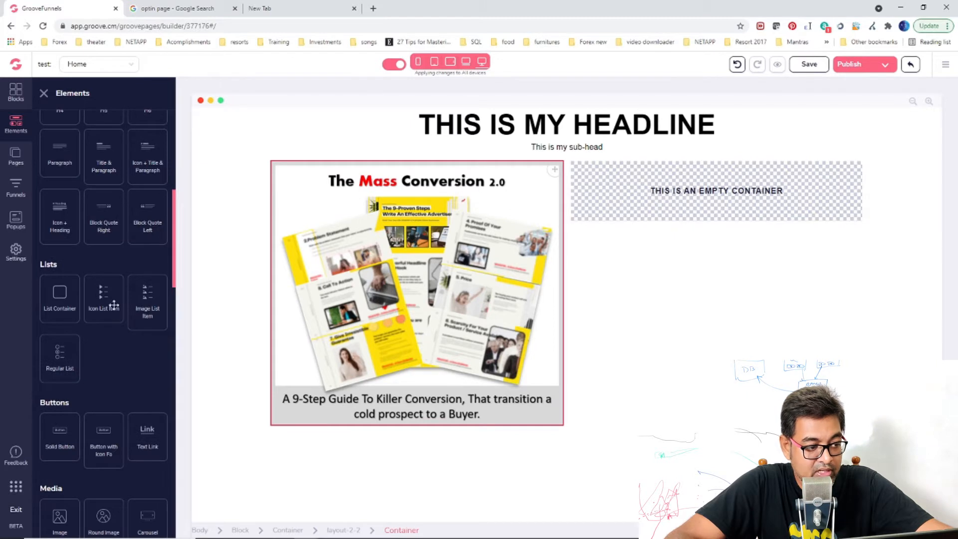
{"action": "left_click_drag", "start_coordinate": [108, 310], "coordinate": [564, 177]}
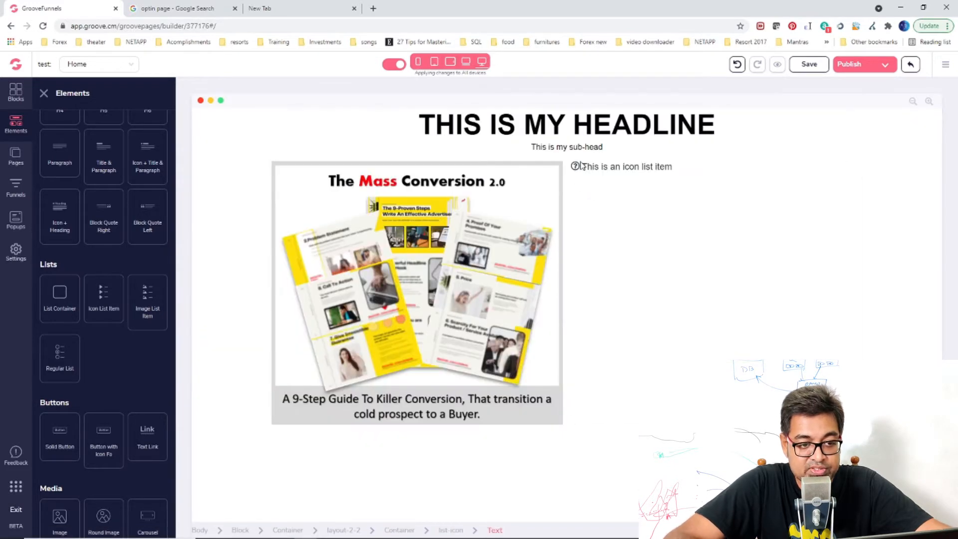
Change the list item's icon to the solid check circle and set the item's text size to 34
{"action": "left_click", "coordinate": [574, 169]}
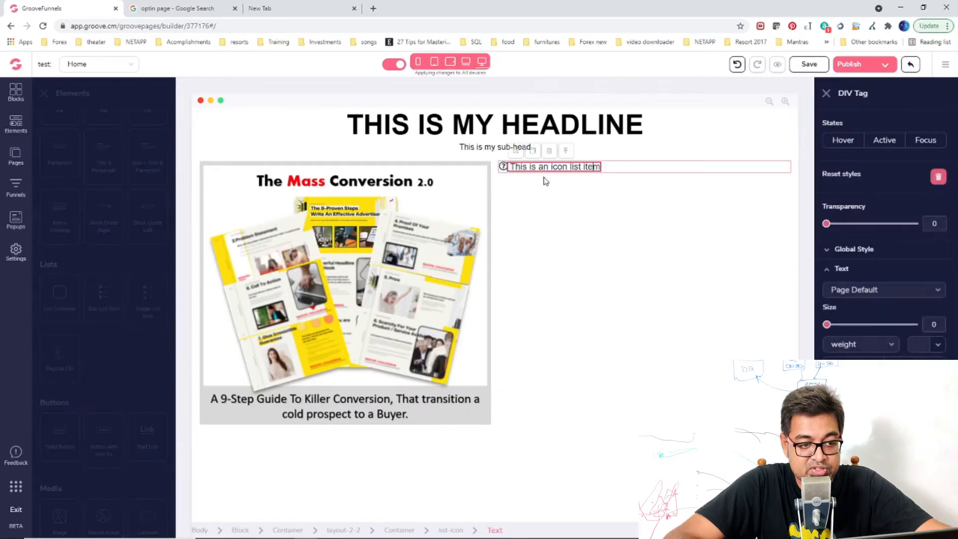
{"action": "left_click", "coordinate": [431, 168]}
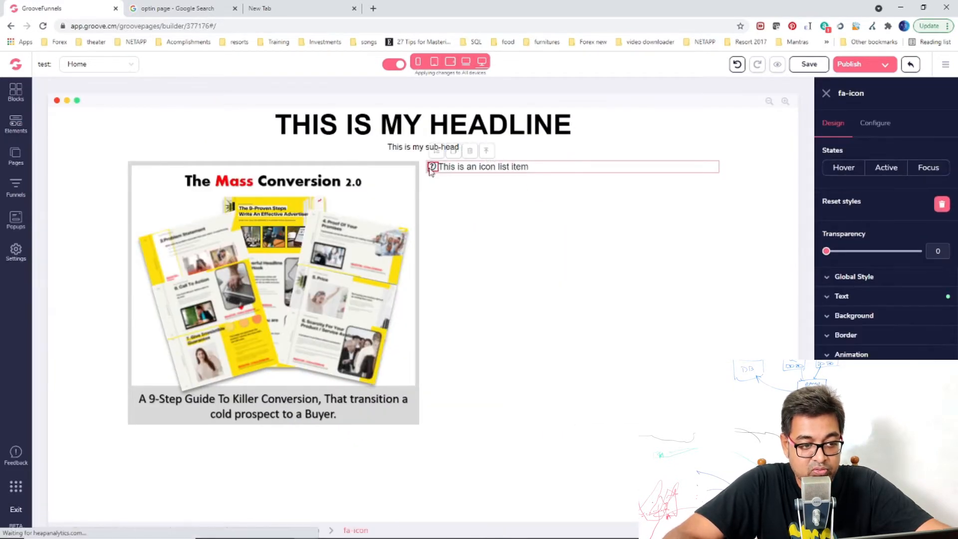
{"action": "left_click", "coordinate": [876, 123]}
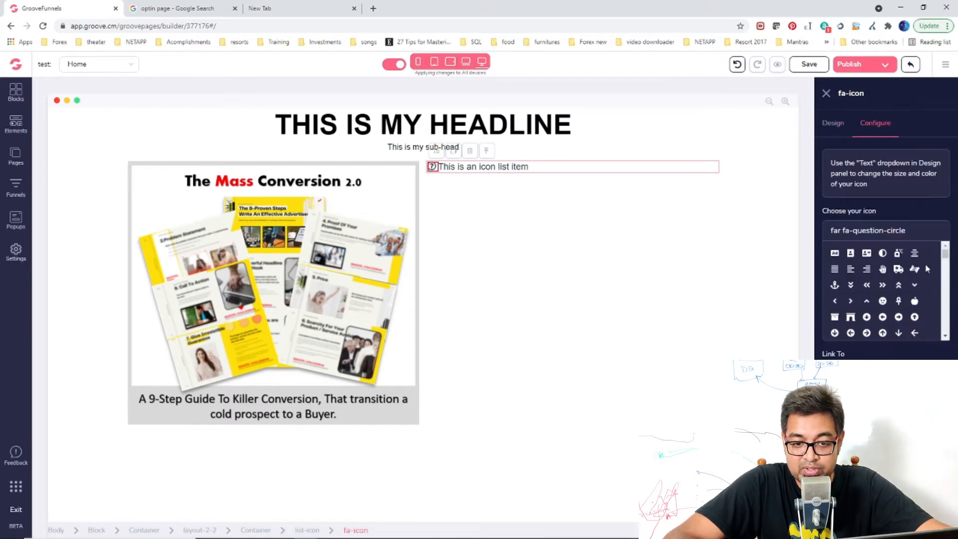
{"action": "scroll", "coordinate": [913, 299], "scroll_direction": "down", "scroll_amount": 5}
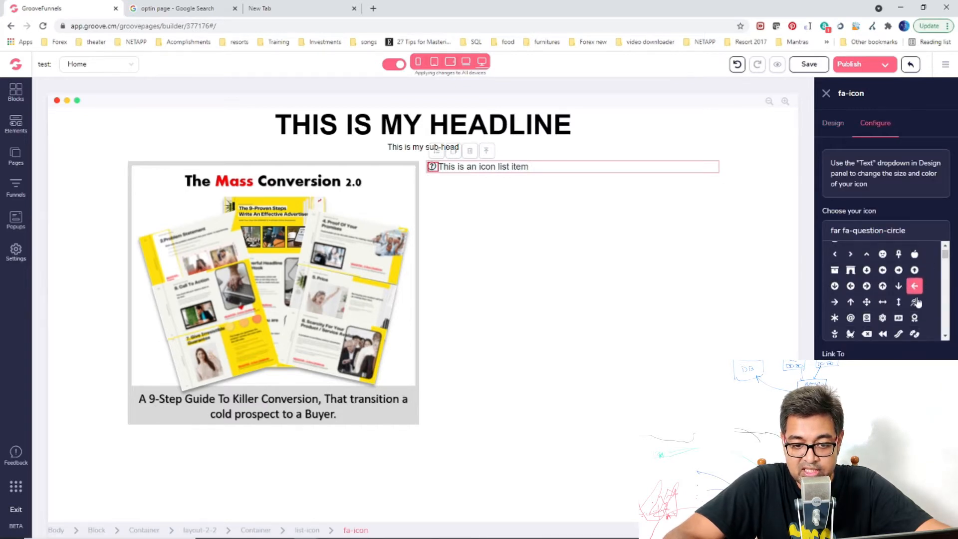
{"action": "scroll", "coordinate": [929, 307], "scroll_direction": "down", "scroll_amount": 5}
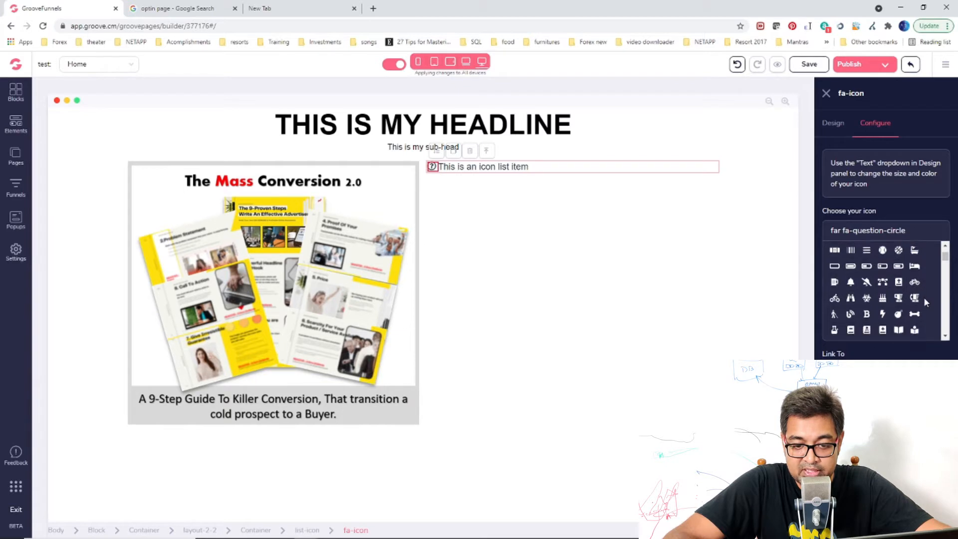
{"action": "scroll", "coordinate": [925, 302], "scroll_direction": "down", "scroll_amount": 3}
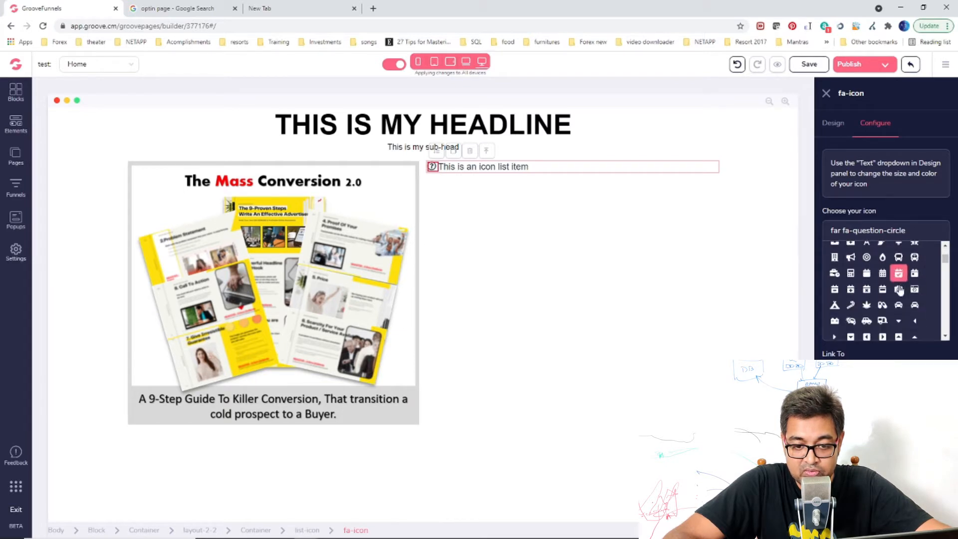
{"action": "scroll", "coordinate": [925, 306], "scroll_direction": "down", "scroll_amount": 2}
{"action": "scroll", "coordinate": [925, 294], "scroll_direction": "down", "scroll_amount": 3}
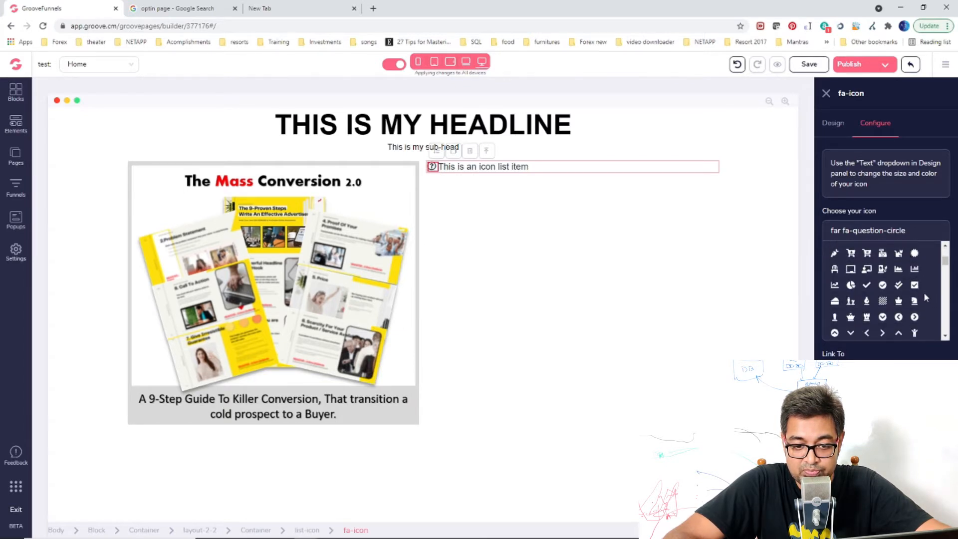
{"action": "left_click", "coordinate": [883, 286]}
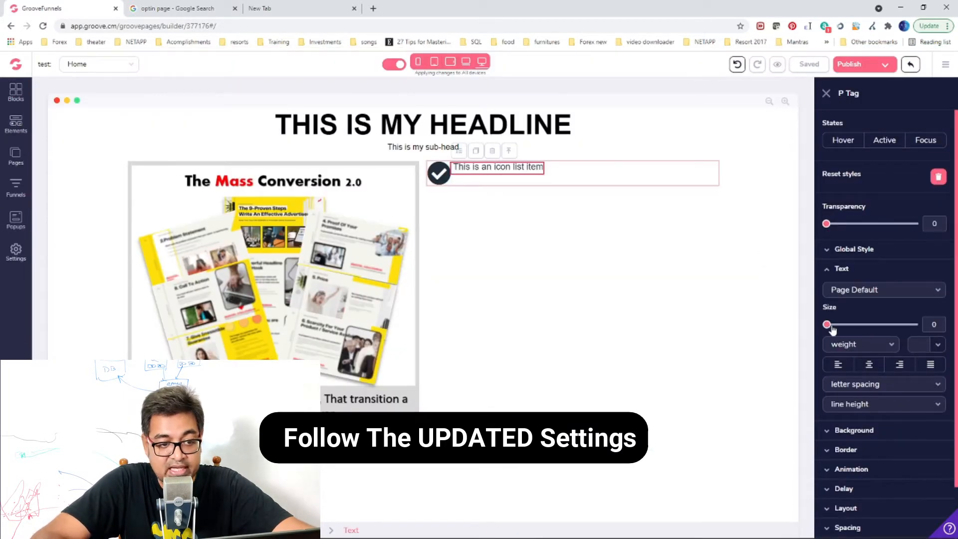
{"action": "left_click_drag", "start_coordinate": [829, 326], "coordinate": [850, 328]}
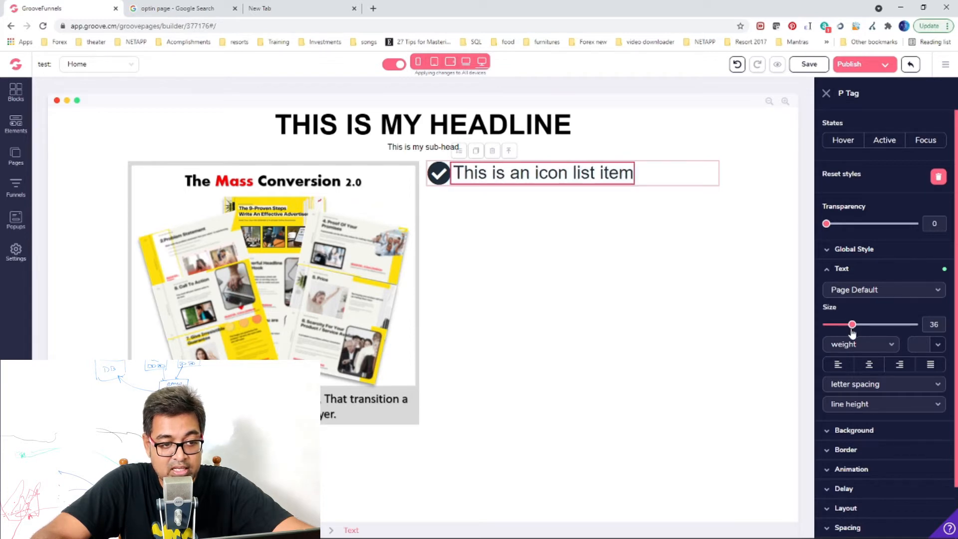
{"action": "left_click", "coordinate": [601, 271]}
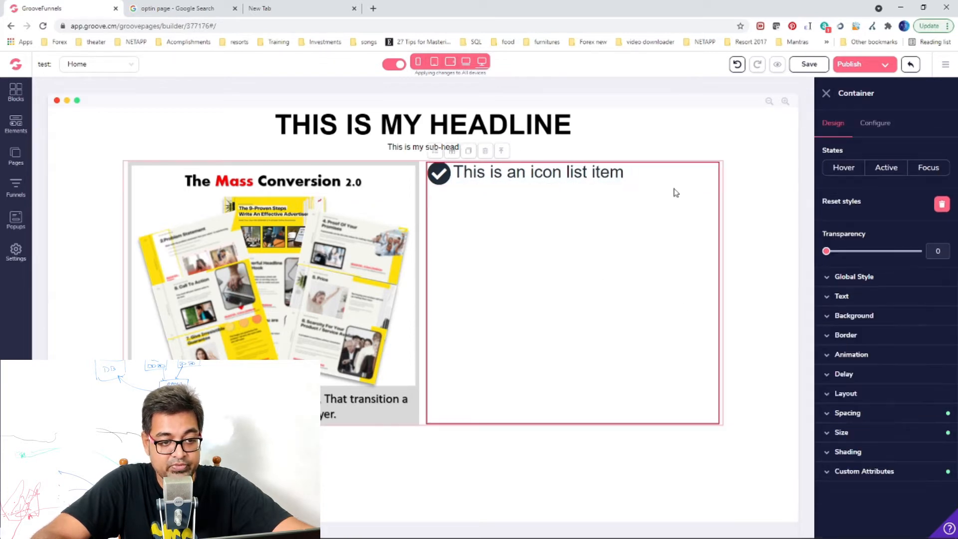
{"action": "left_click", "coordinate": [608, 179]}
{"action": "left_click", "coordinate": [482, 152]}
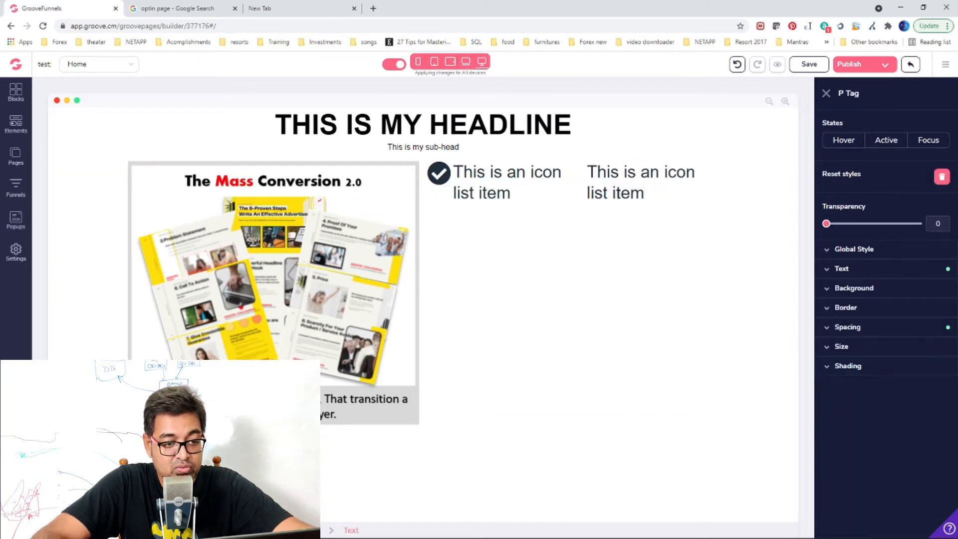
{"action": "left_click", "coordinate": [613, 181]}
{"action": "left_click", "coordinate": [625, 151]}
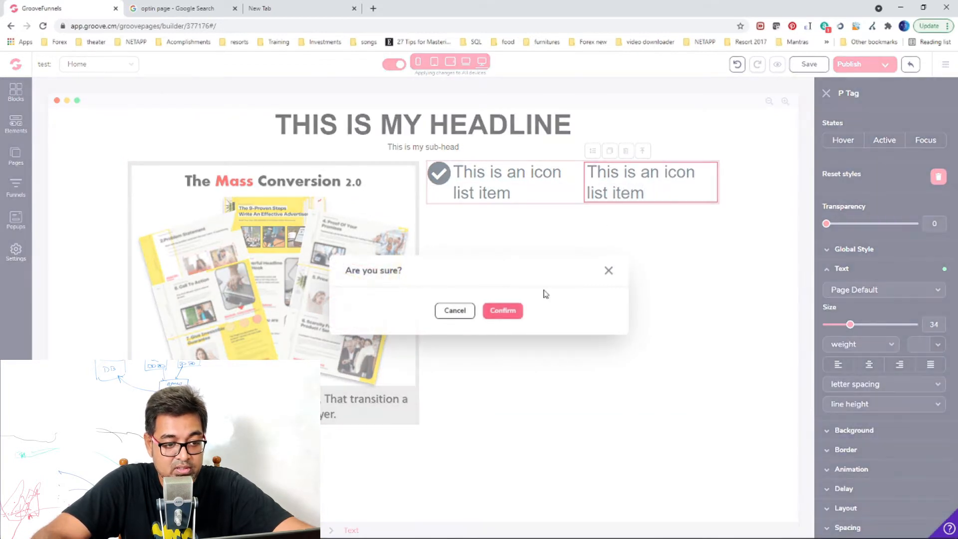
{"action": "left_click", "coordinate": [503, 310]}
Duplicate the whole icon list item, including its check icon, to create a second list row
{"action": "left_click", "coordinate": [445, 193]}
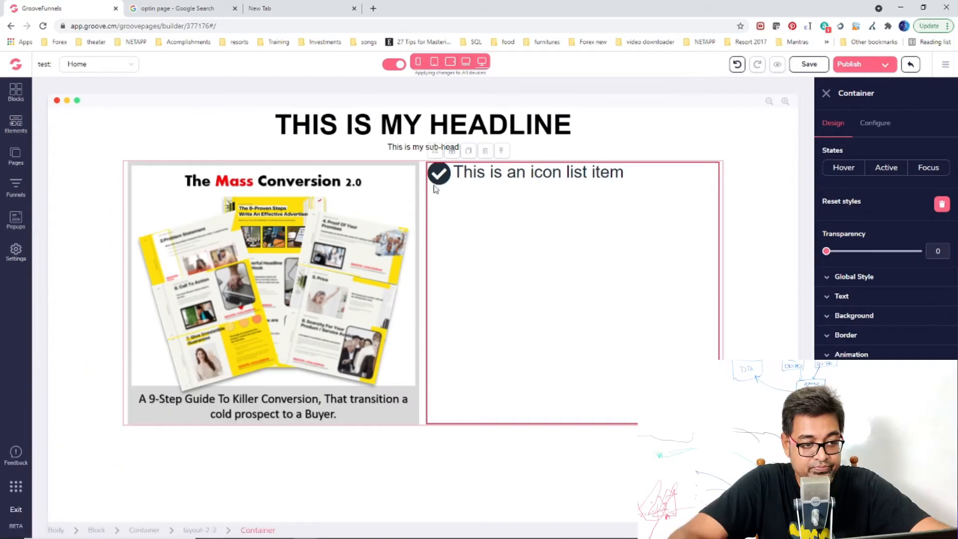
{"action": "left_click", "coordinate": [436, 183]}
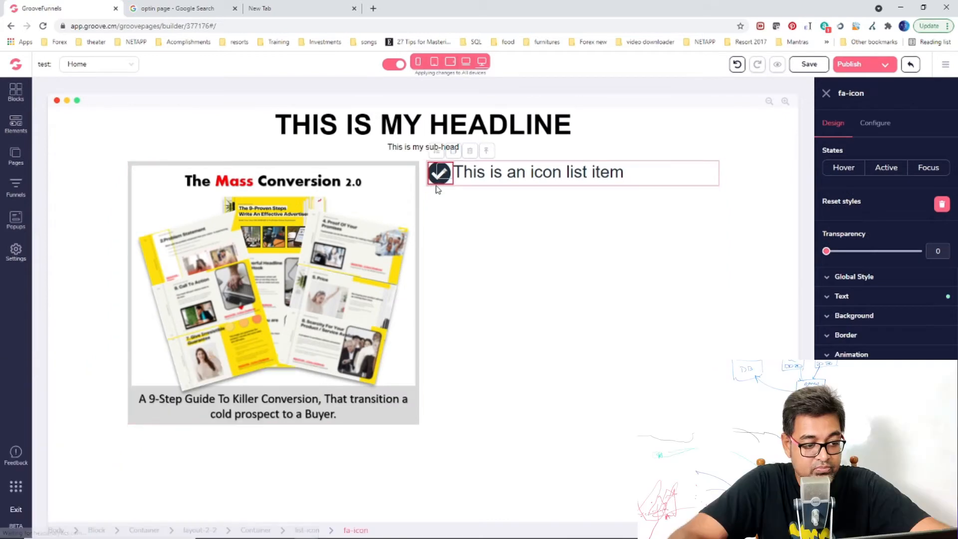
{"action": "left_click", "coordinate": [308, 530]}
{"action": "left_click", "coordinate": [453, 150]}
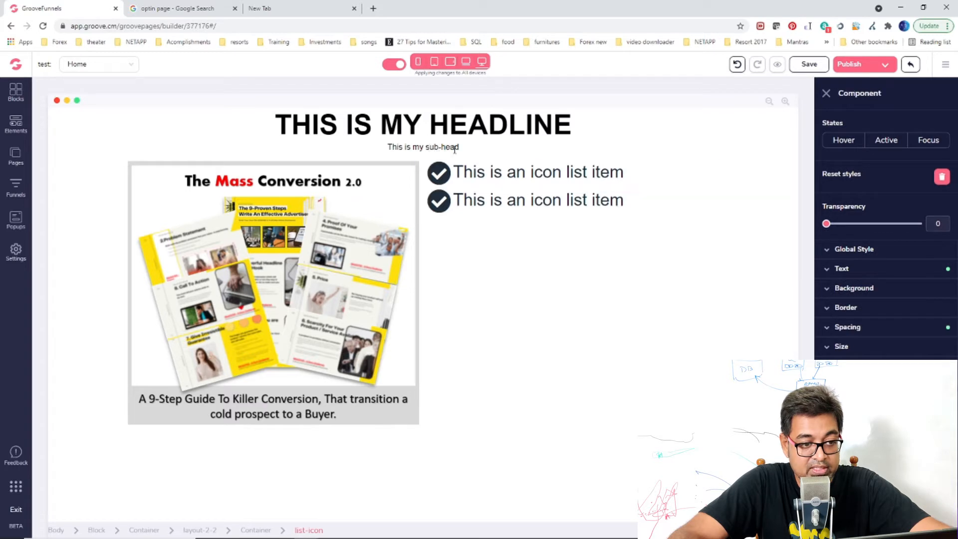
Try duplicating only the text inside the second icon list item, and undo the duplication
{"action": "left_click", "coordinate": [455, 206]}
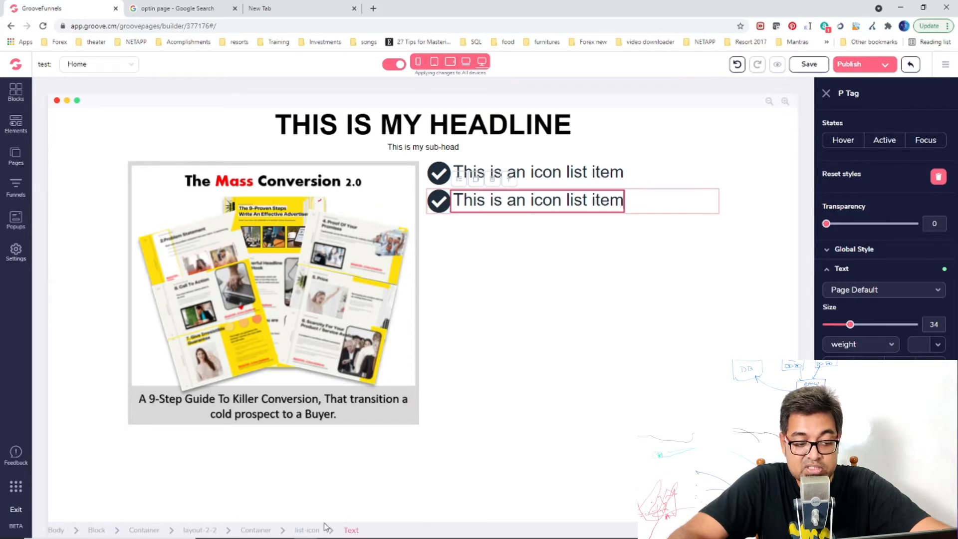
{"action": "left_click", "coordinate": [476, 178]}
{"action": "left_click", "coordinate": [650, 206]}
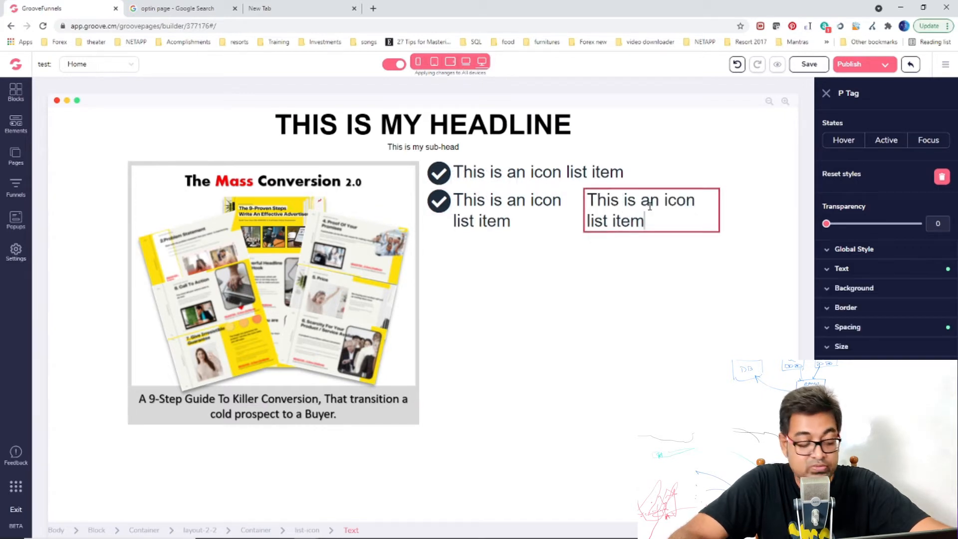
{"action": "key", "text": "Return"}
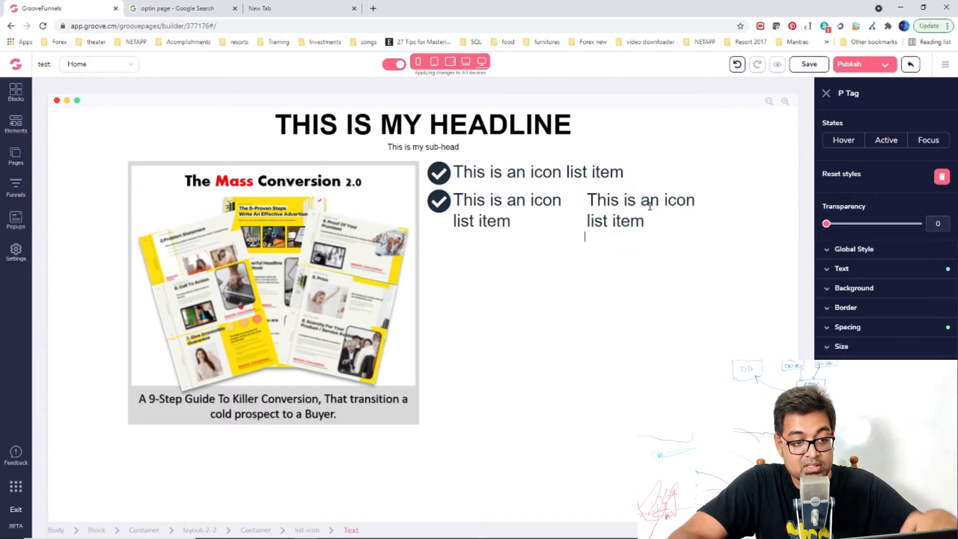
{"action": "left_click", "coordinate": [737, 65]}
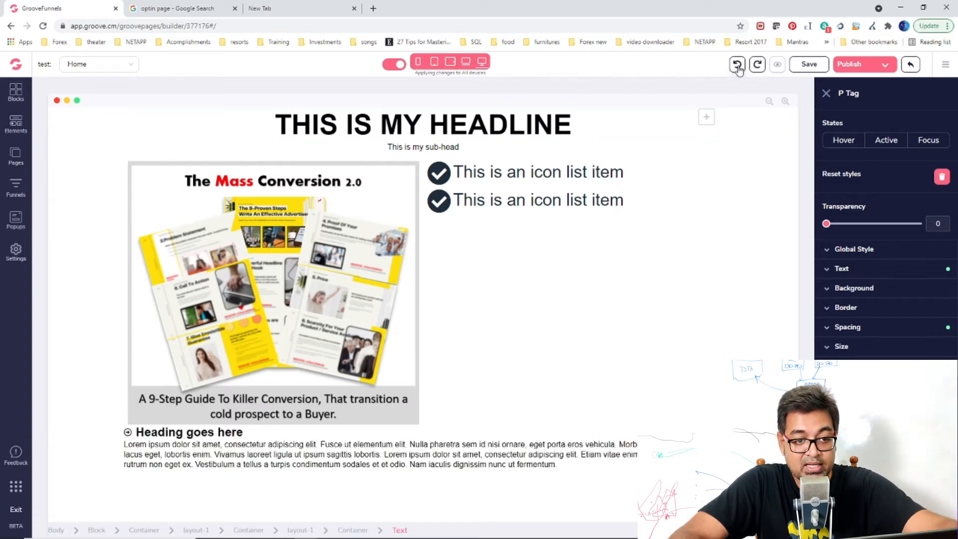
Delete the leftover placeholder paragraph, its small arrow icon and the "Heading goes here" heading below the image
{"action": "left_click", "coordinate": [327, 465]}
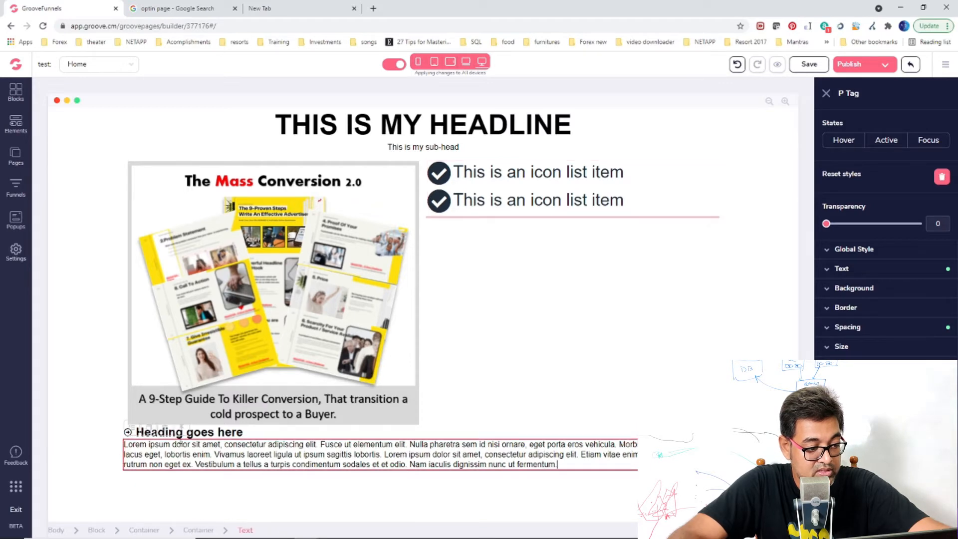
{"action": "left_click", "coordinate": [167, 433]}
{"action": "left_click", "coordinate": [499, 311]}
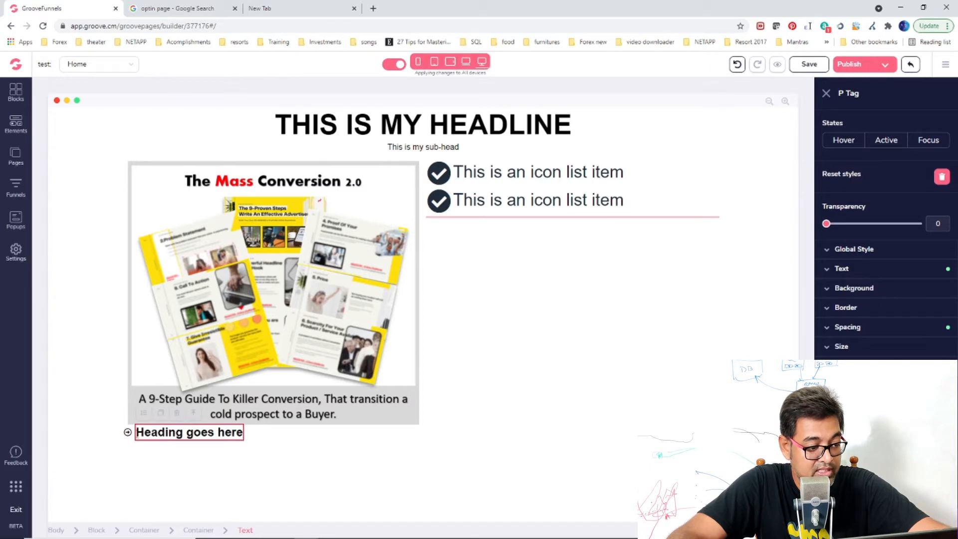
{"action": "left_click", "coordinate": [166, 417]}
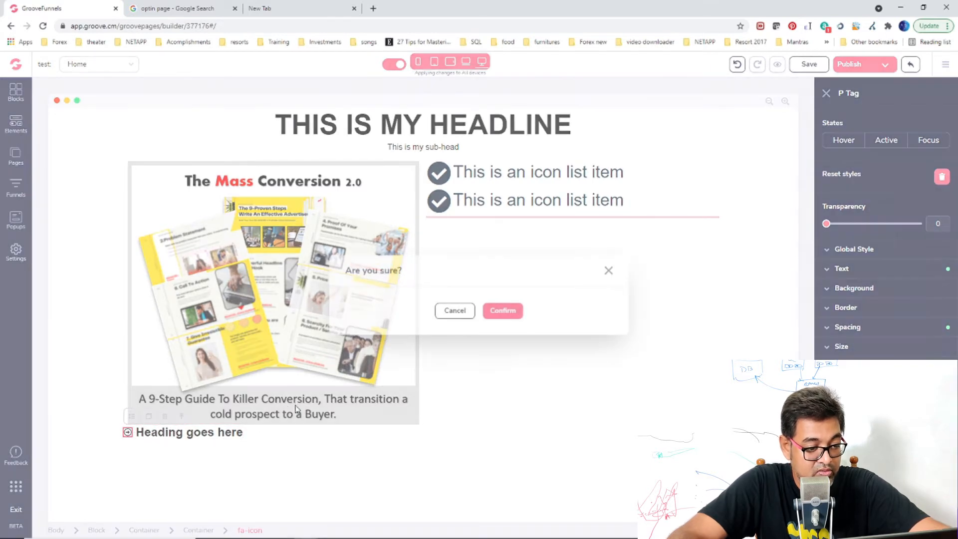
{"action": "left_click", "coordinate": [500, 311]}
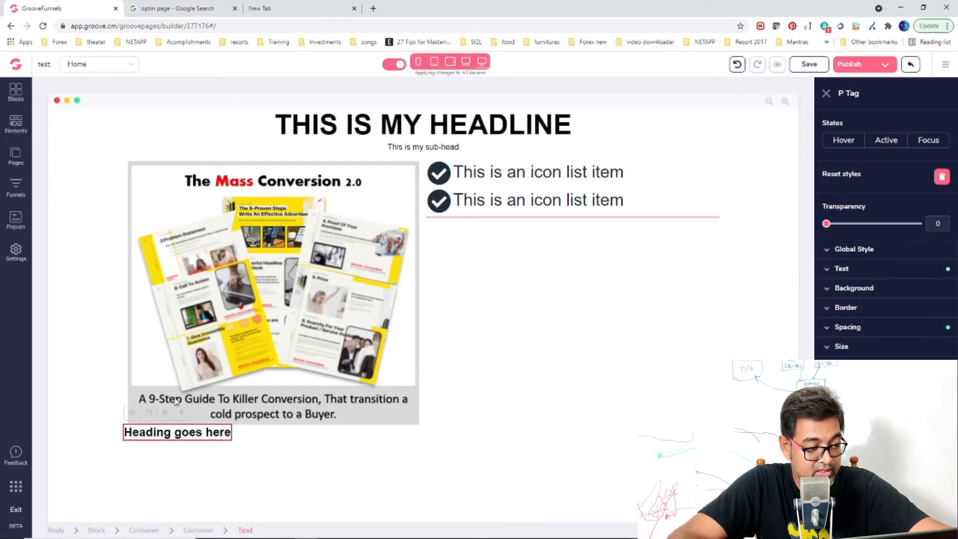
{"action": "left_click", "coordinate": [165, 412]}
{"action": "left_click", "coordinate": [500, 311]}
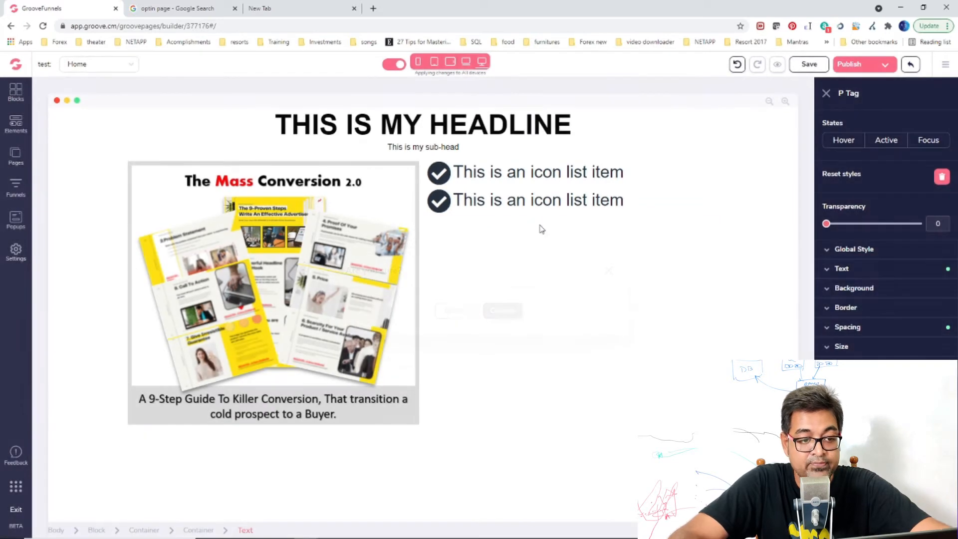
Duplicate the second icon list item to add a third row
{"action": "left_click", "coordinate": [621, 208]}
{"action": "left_click", "coordinate": [659, 211]}
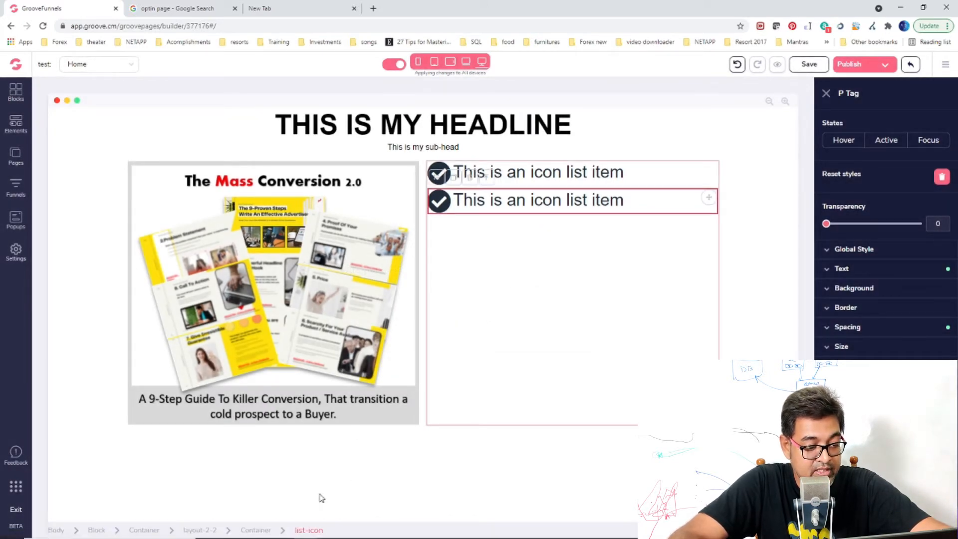
{"action": "left_click", "coordinate": [455, 179]}
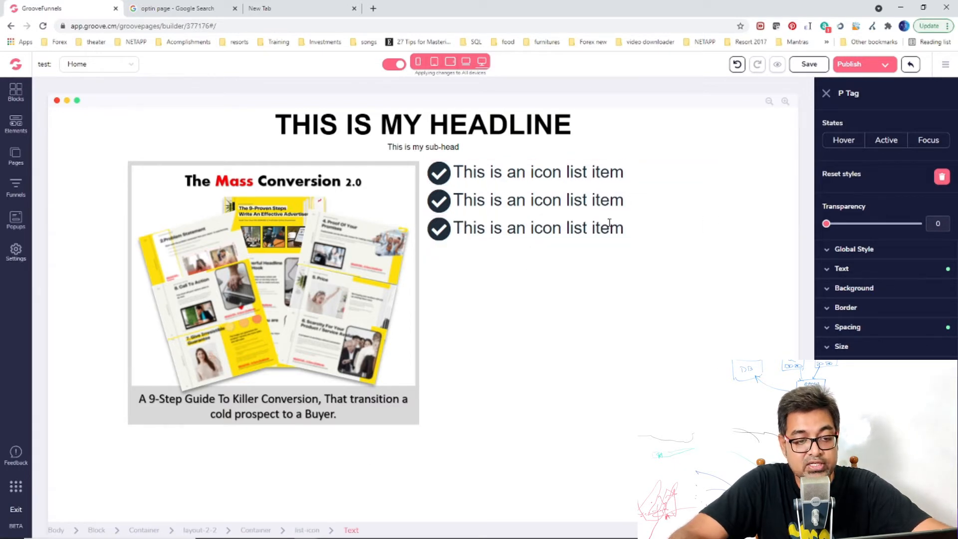
Delete the third and second icon list rows, keeping only the first one
{"action": "left_click", "coordinate": [638, 231]}
{"action": "left_click", "coordinate": [464, 203]}
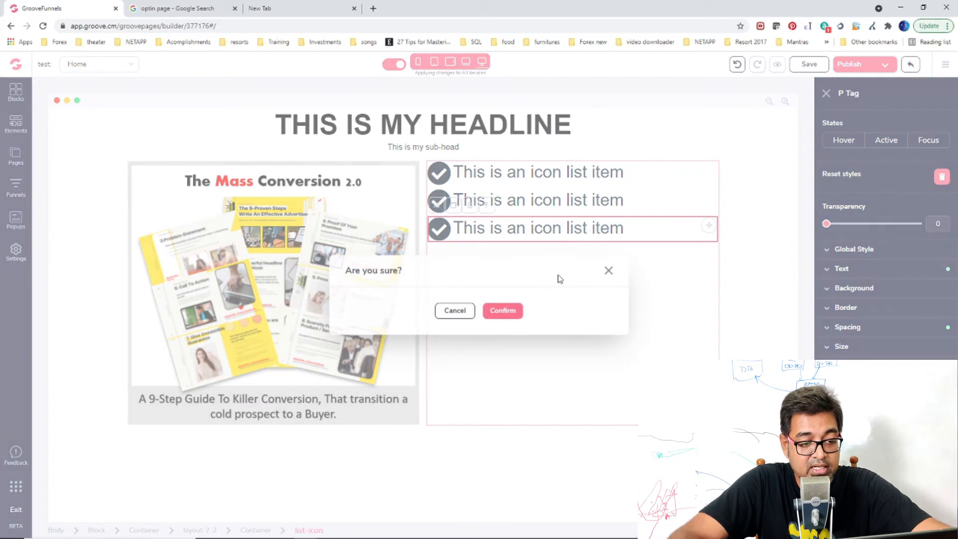
{"action": "left_click", "coordinate": [498, 312]}
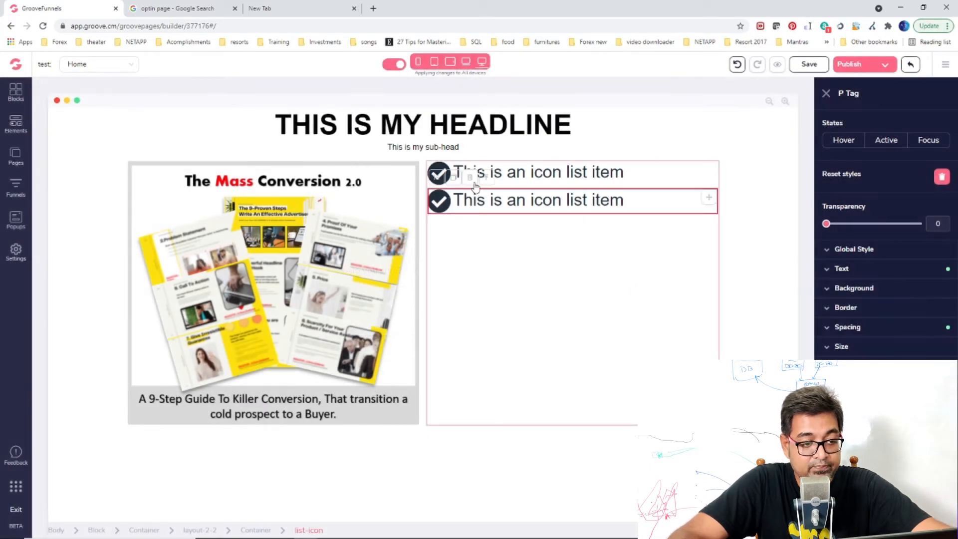
{"action": "left_click", "coordinate": [466, 177]}
{"action": "left_click", "coordinate": [500, 311]}
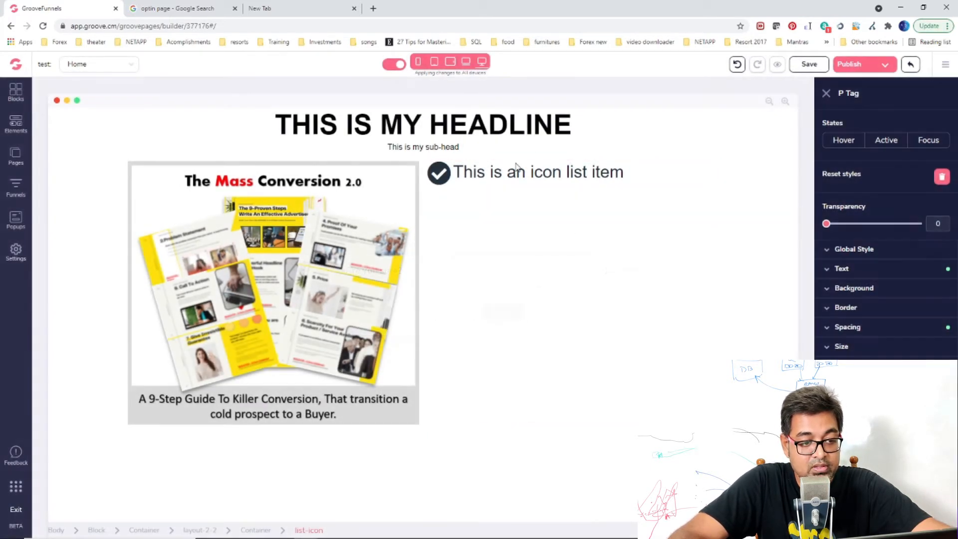
Delete the check icon from the remaining list item, keeping its text
{"action": "left_click", "coordinate": [515, 171]}
{"action": "left_click", "coordinate": [439, 173]}
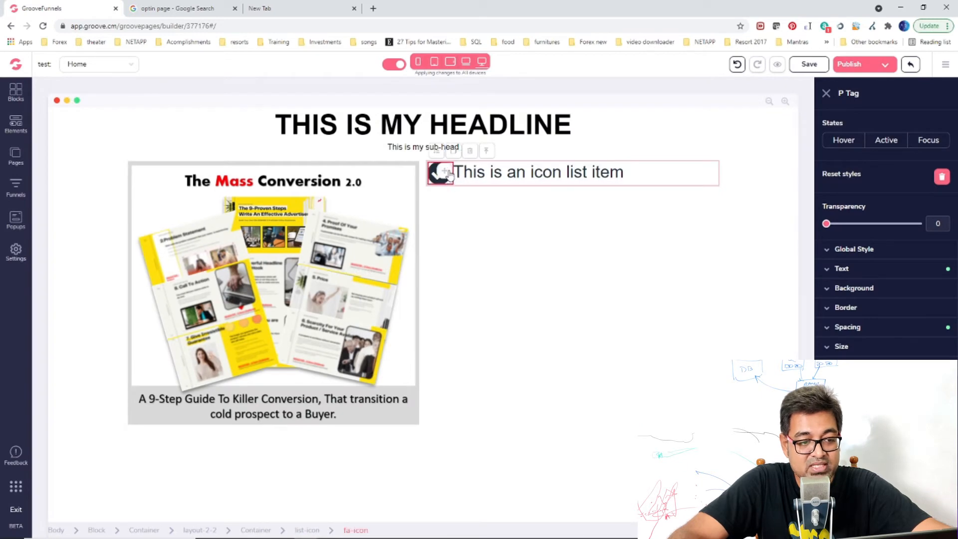
{"action": "left_click", "coordinate": [469, 151]}
{"action": "left_click", "coordinate": [498, 310]}
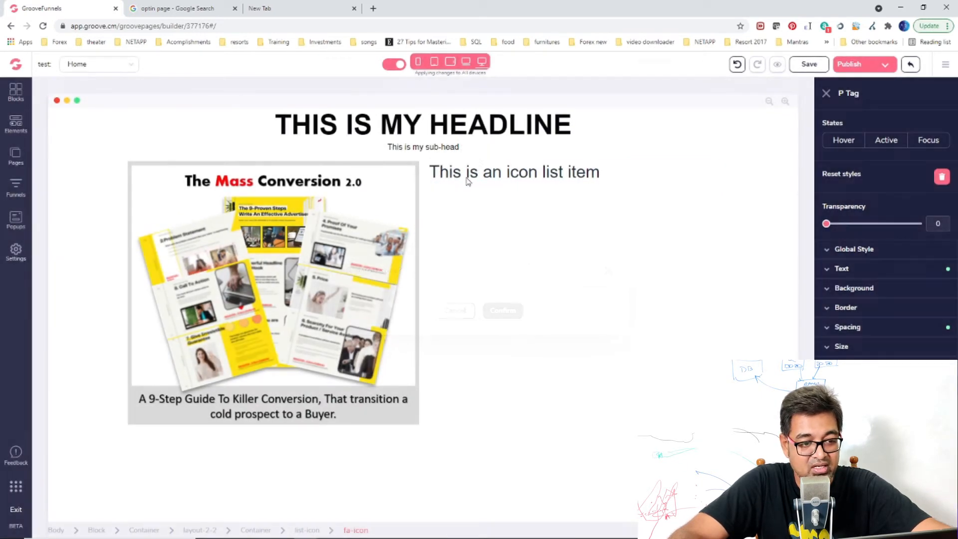
Reduce the text size of the remaining list item
{"action": "left_click", "coordinate": [517, 186]}
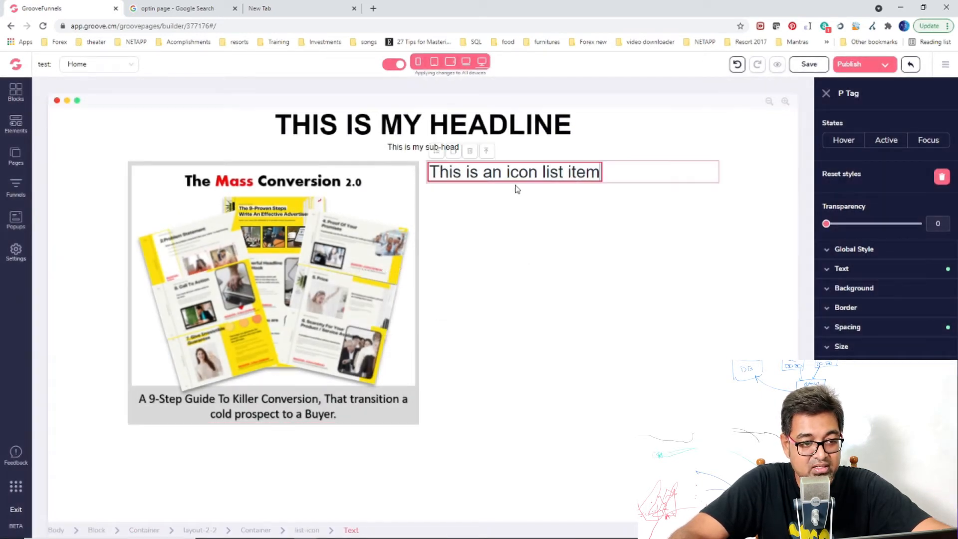
{"action": "left_click", "coordinate": [841, 269]}
{"action": "left_click_drag", "start_coordinate": [848, 331], "coordinate": [839, 334]}
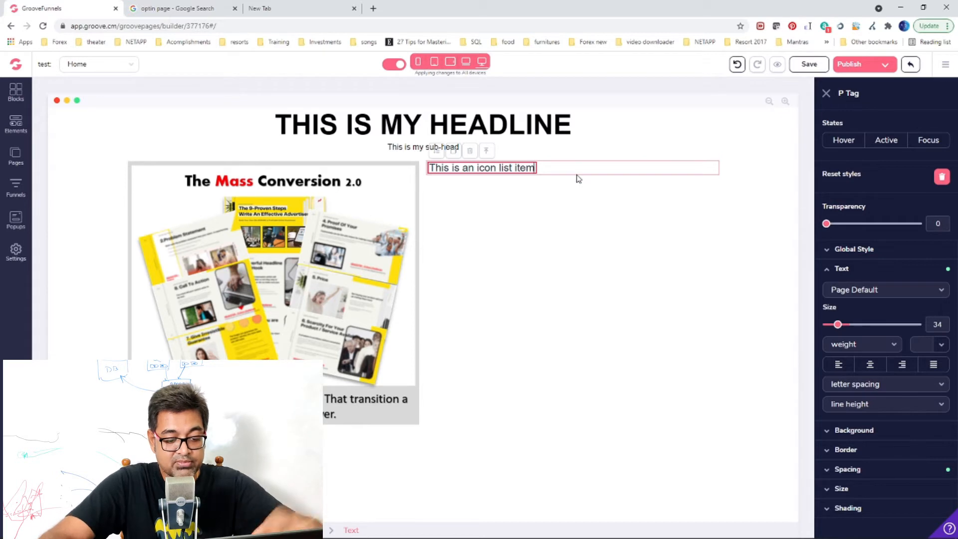
Replace the list item's text with "Benfit 1 - kabfljbf kjbfkajbfskabf akjbskajsbfa kjakf kajbk j"
{"action": "key", "text": "BackSpace"}
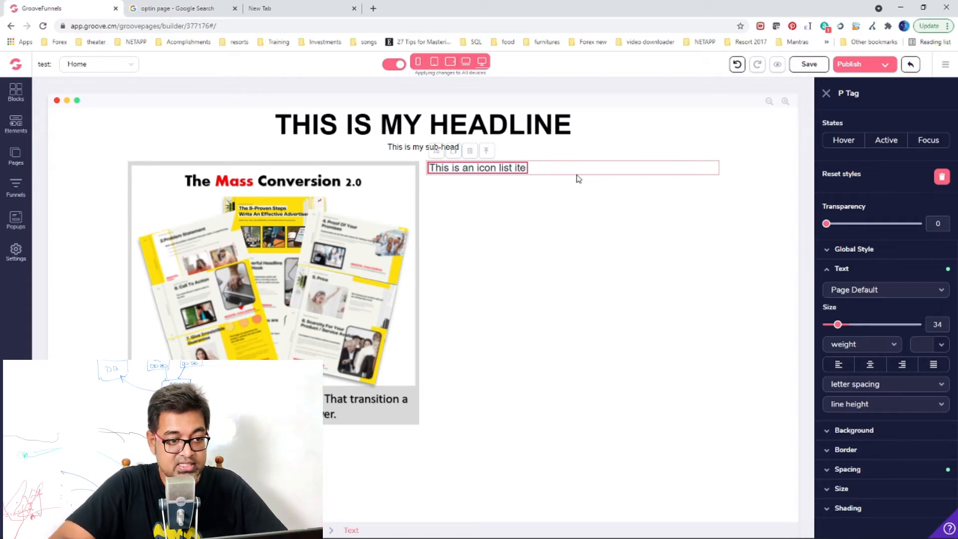
{"action": "key", "text": "BackSpace"}
{"action": "key", "text": "BackSpace"}
{"action": "key", "text": "BackSpace"}
{"action": "key", "text": "BackSpace"}
{"action": "key", "text": "BackSpace"}
{"action": "key", "text": "BackSpace"}
{"action": "key", "text": "BackSpace"}
{"action": "key", "text": "BackSpace"}
{"action": "key", "text": "BackSpace"}
{"action": "key", "text": "BackSpace"}
{"action": "key", "text": "BackSpace"}
{"action": "key", "text": "BackSpace"}
{"action": "key", "text": "BackSpace"}
{"action": "key", "text": "BackSpace"}
{"action": "key", "text": "BackSpace"}
{"action": "key", "text": "BackSpace"}
{"action": "key", "text": "BackSpace"}
{"action": "key", "text": "BackSpace"}
{"action": "key", "text": "BackSpace"}
{"action": "key", "text": "BackSpace"}
{"action": "type", "text": "https://groovefunnels.com"}
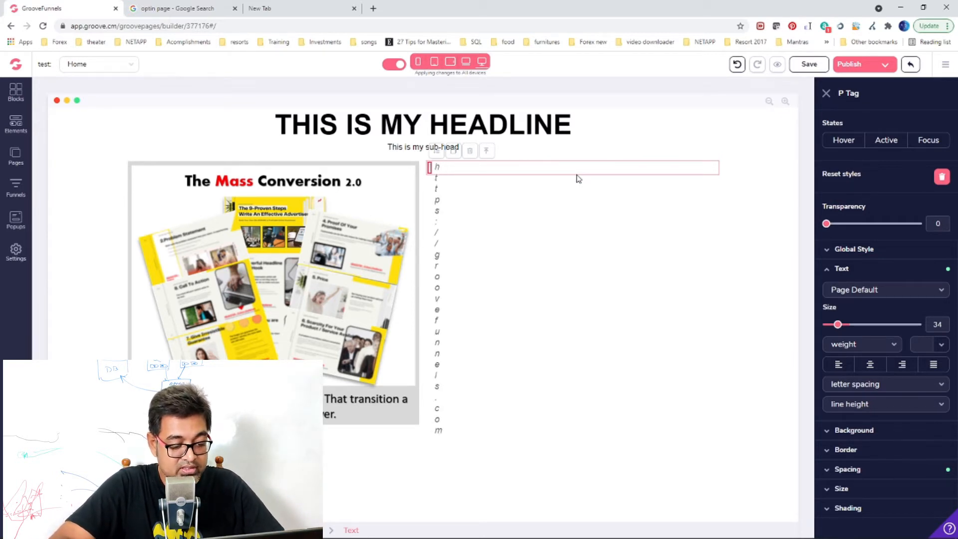
{"action": "type", "text": "Benfit"}
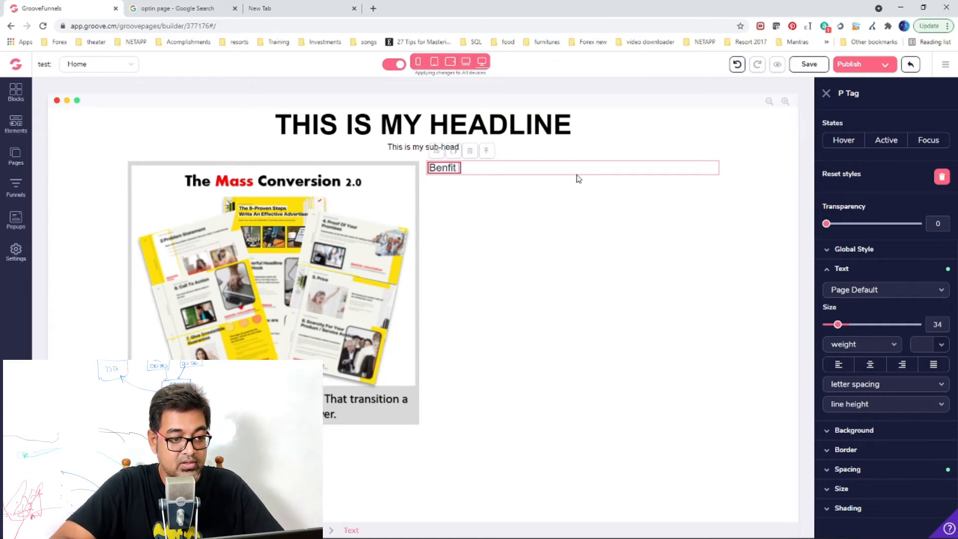
{"action": "type", "text": " 1 - kabf"}
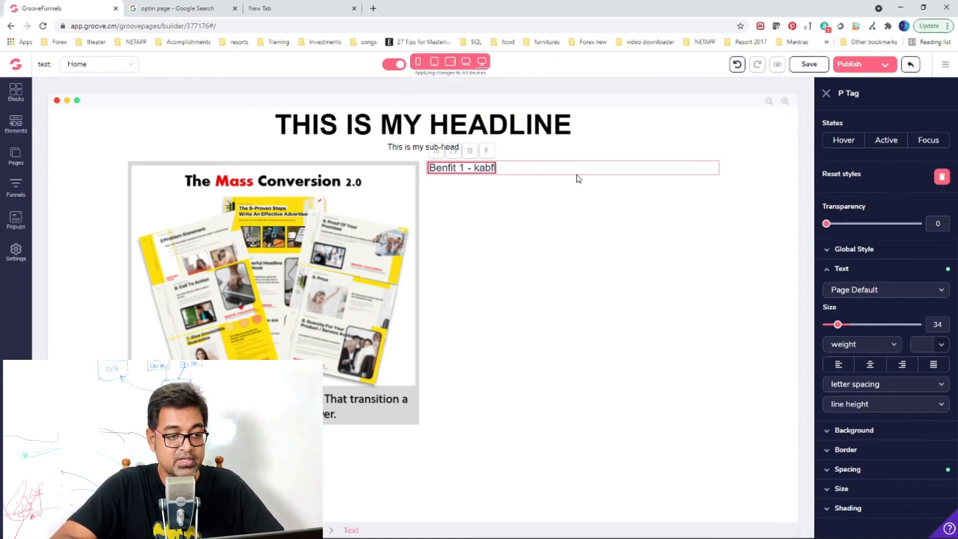
{"action": "type", "text": "ljbf kjbfkajbfskabf akjbskajsbfa kjakf kajbk j"}
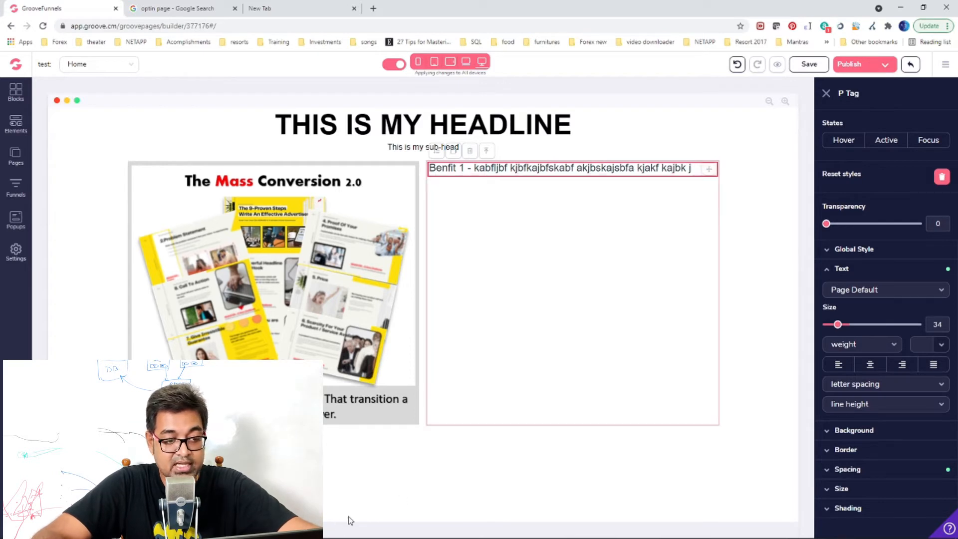
Keep the benefit row's bottom margin at 0 and increase its bottom padding slightly
{"action": "left_click", "coordinate": [832, 469]}
{"action": "scroll", "coordinate": [908, 449], "scroll_direction": "down", "scroll_amount": 2}
{"action": "left_click", "coordinate": [886, 483]}
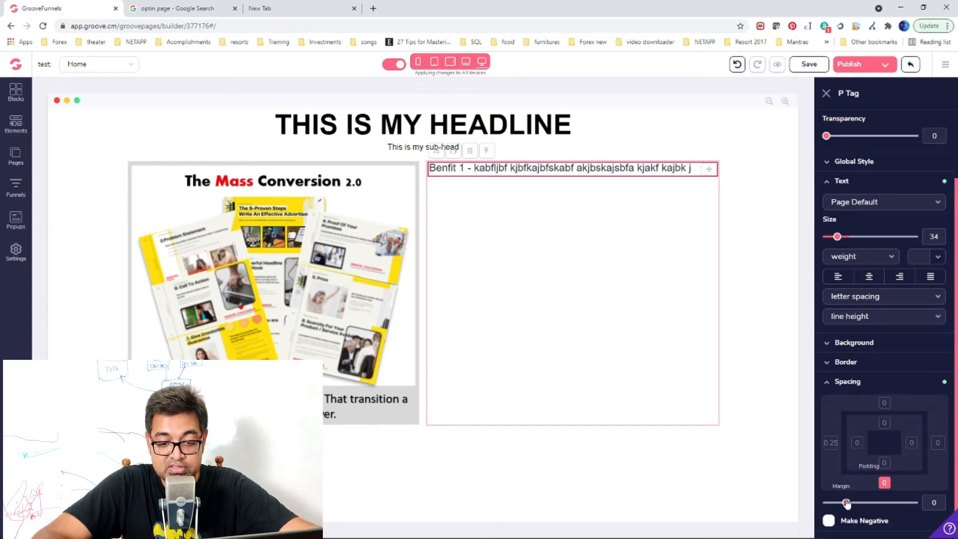
{"action": "left_click", "coordinate": [885, 483]}
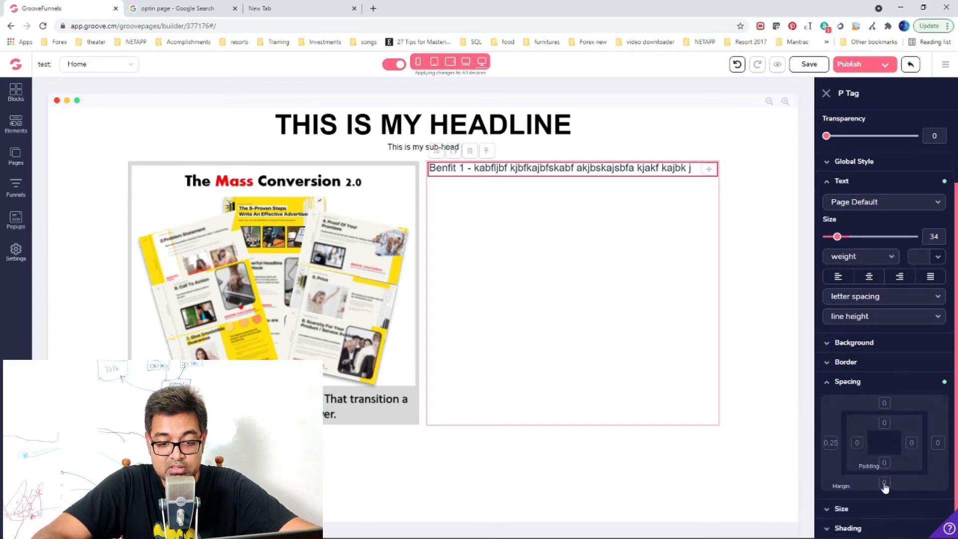
{"action": "left_click", "coordinate": [885, 484]}
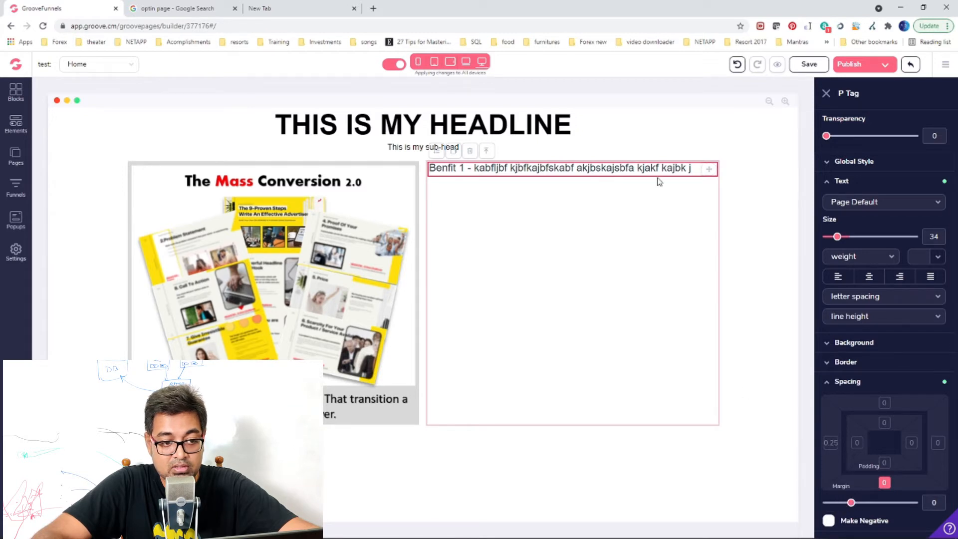
{"action": "left_click_drag", "start_coordinate": [850, 504], "coordinate": [826, 503]}
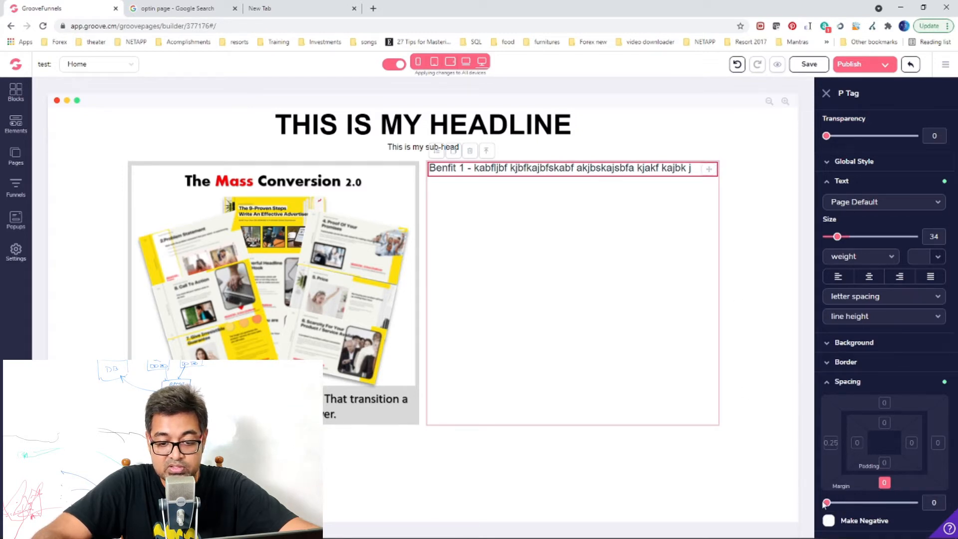
{"action": "left_click", "coordinate": [884, 464]}
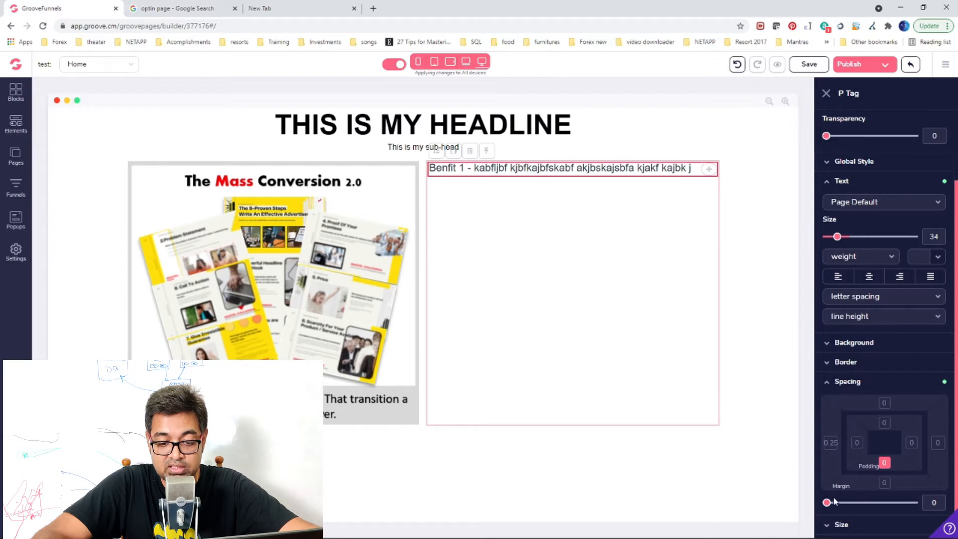
{"action": "mouse_move", "coordinate": [832, 505]}
{"action": "left_mouse_down"}
{"action": "mouse_move", "coordinate": [853, 506]}
{"action": "mouse_move", "coordinate": [839, 507]}
{"action": "left_mouse_up"}
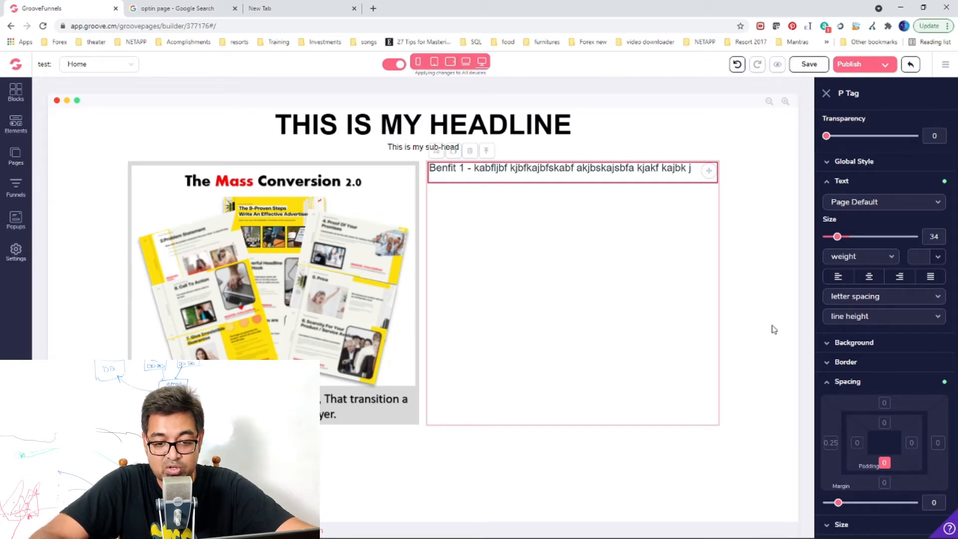
Duplicate the whole padded benefit row twice to build a three-row list
{"action": "left_click", "coordinate": [481, 176]}
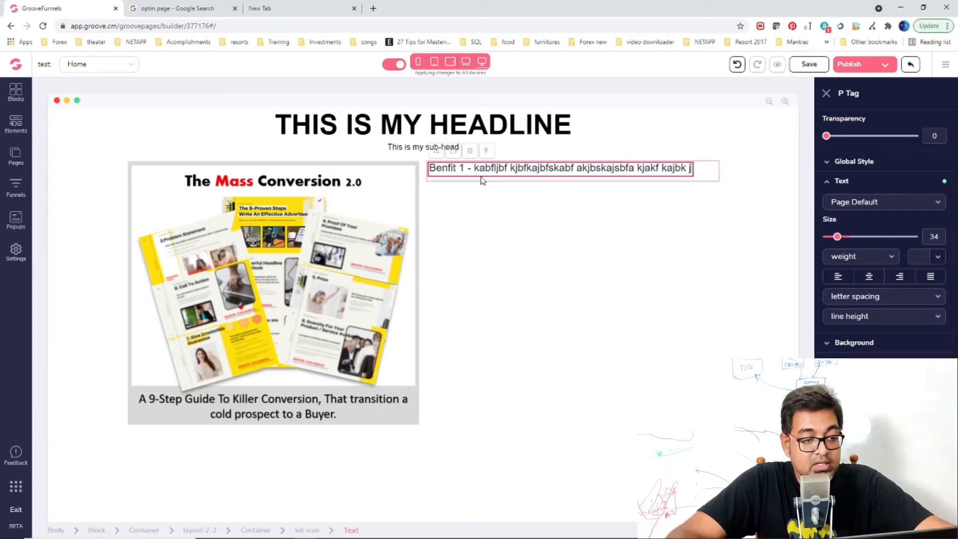
{"action": "left_click", "coordinate": [318, 531]}
{"action": "left_click", "coordinate": [455, 150]}
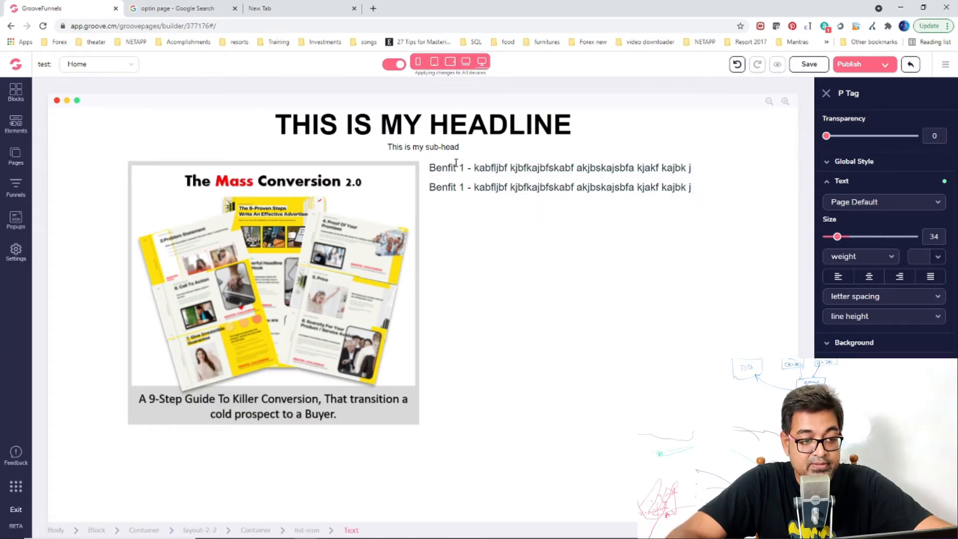
{"action": "left_click", "coordinate": [491, 202]}
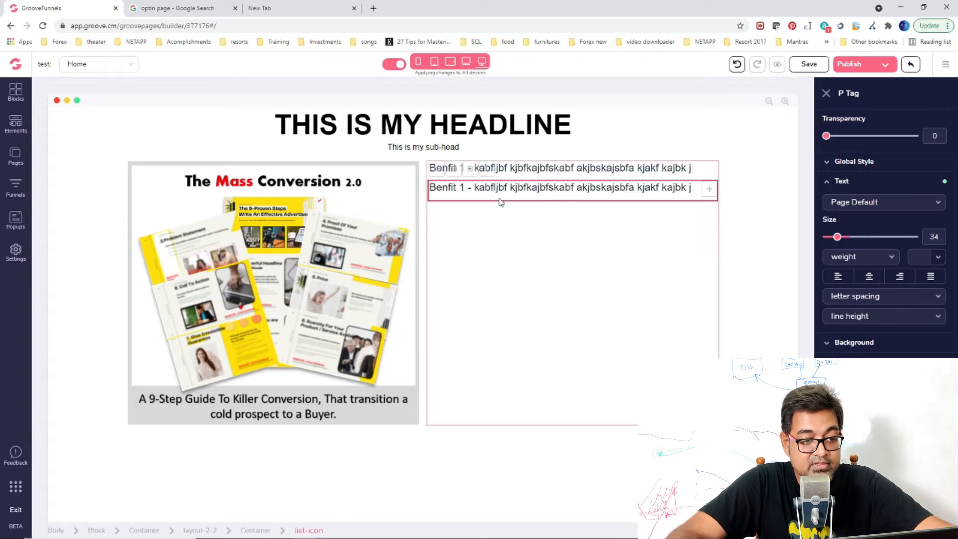
{"action": "left_click", "coordinate": [454, 169]}
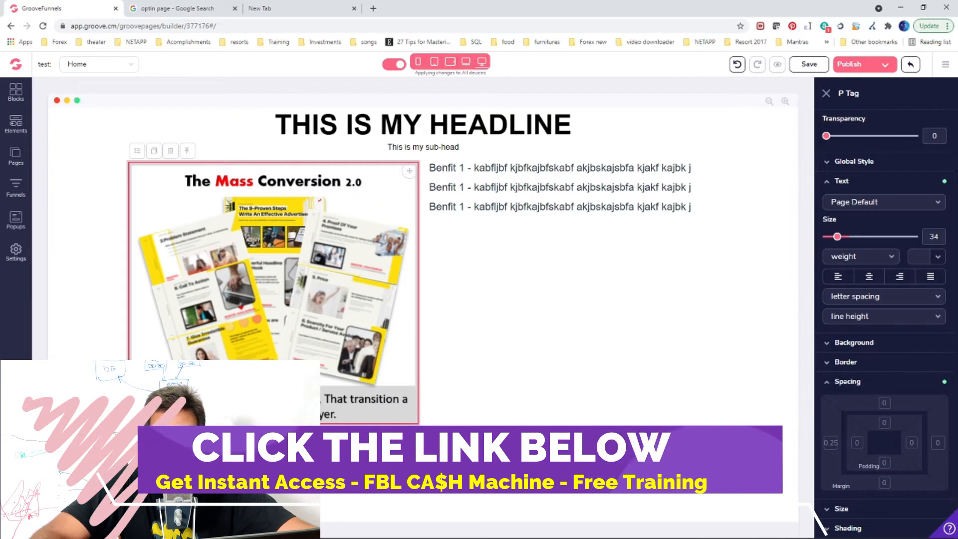
Switch the image's width unit to px and make the image narrower than its column
{"action": "left_click", "coordinate": [826, 92]}
{"action": "left_click", "coordinate": [391, 286]}
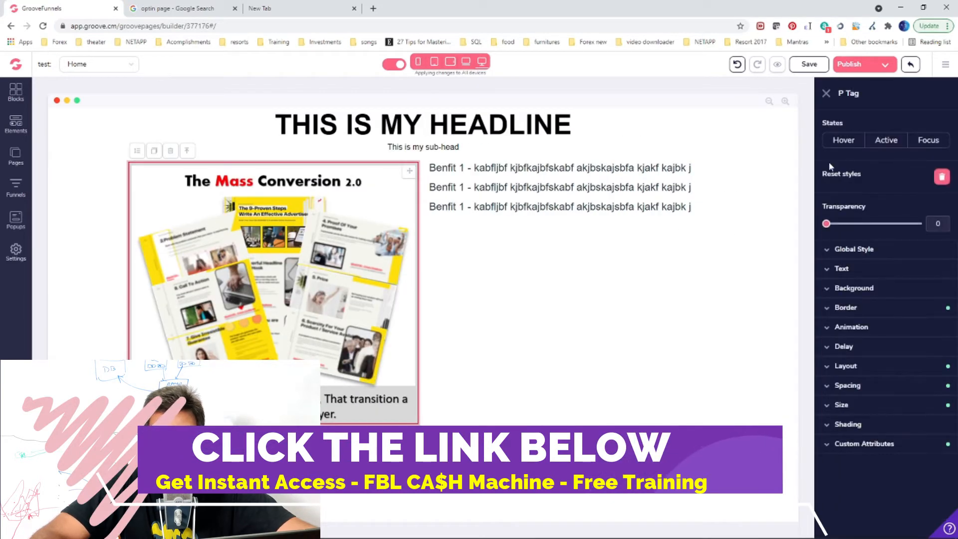
{"action": "left_click", "coordinate": [838, 405]}
{"action": "left_click", "coordinate": [887, 444]}
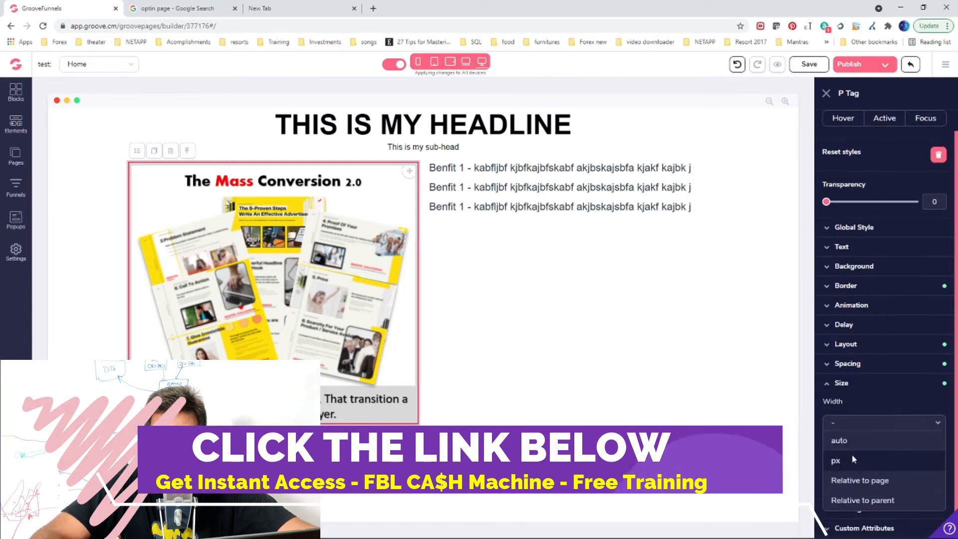
{"action": "left_click", "coordinate": [850, 455]}
{"action": "left_click_drag", "start_coordinate": [827, 443], "coordinate": [874, 455]}
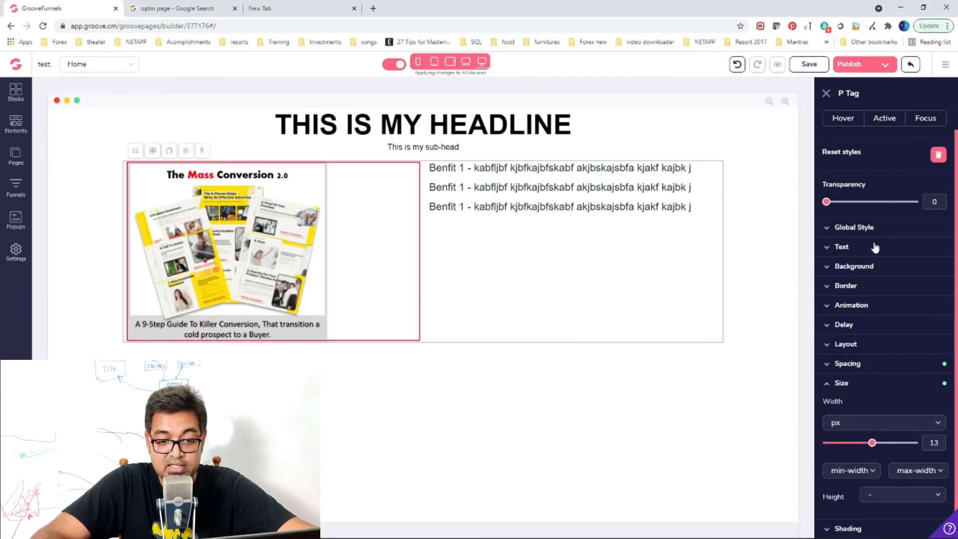
Center the contents of the image's container, and switch its alignment back to left
{"action": "left_click", "coordinate": [842, 246]}
{"action": "left_click", "coordinate": [870, 344]}
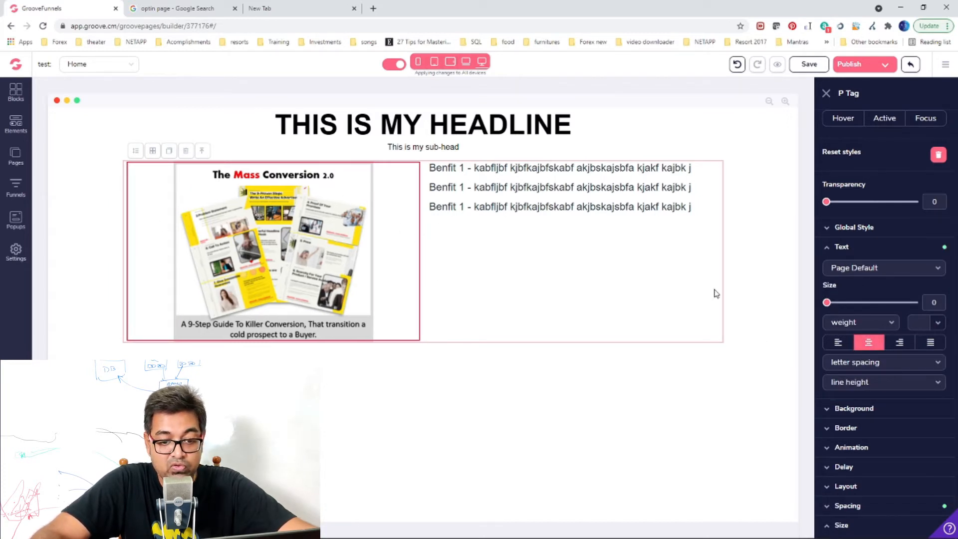
{"action": "left_click", "coordinate": [843, 248]}
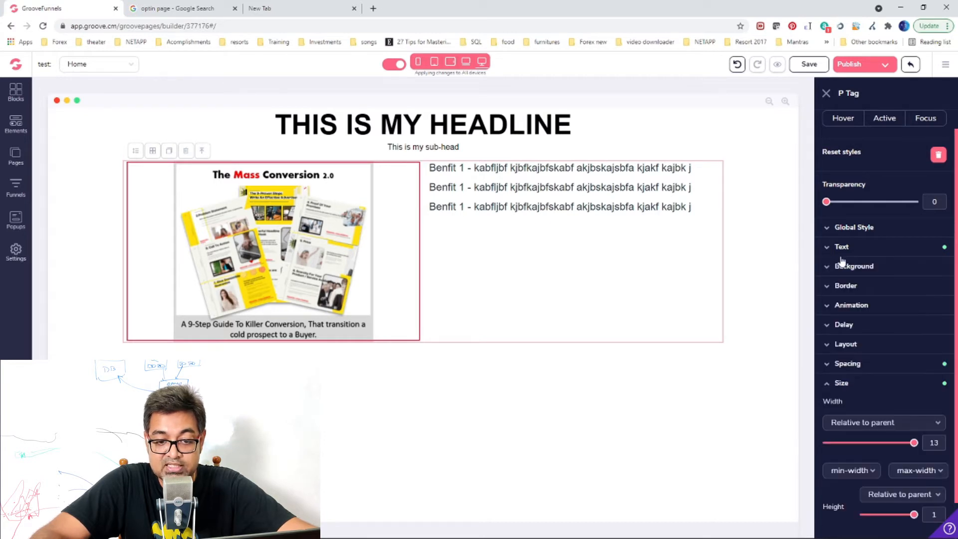
{"action": "left_click", "coordinate": [829, 250]}
{"action": "left_click", "coordinate": [837, 343]}
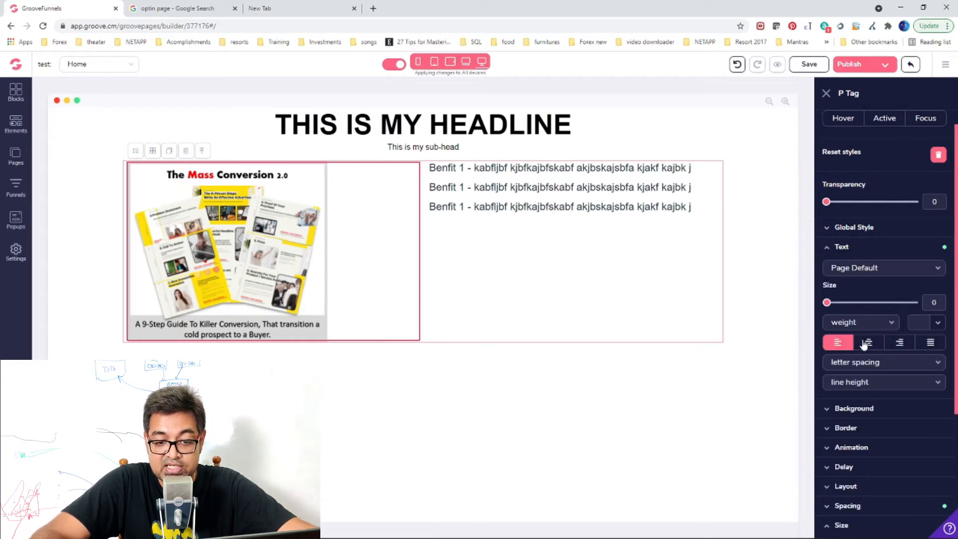
Center the image within its column by setting its container's alignment to center
{"action": "left_click", "coordinate": [869, 342]}
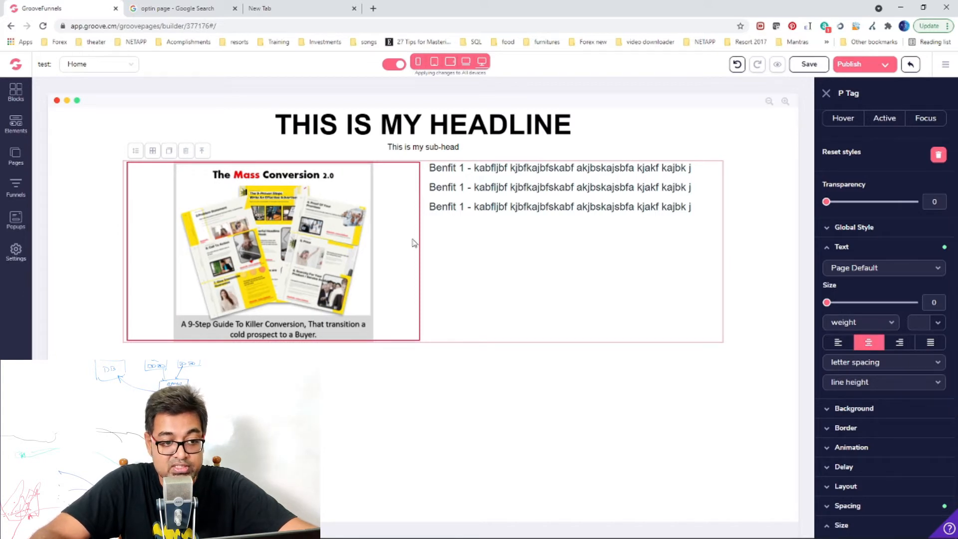
Break each of the three placeholder benefit lines onto a second line
{"action": "left_click", "coordinate": [621, 171]}
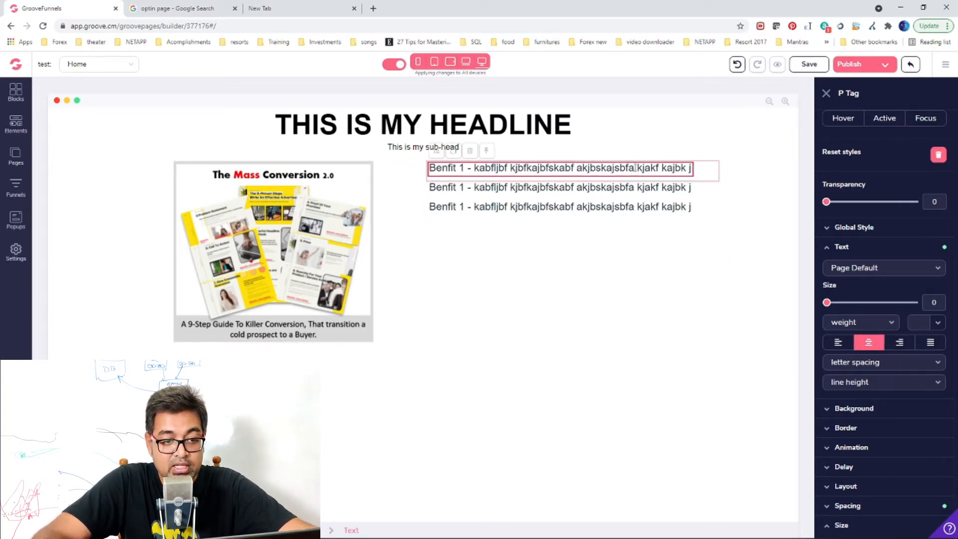
{"action": "key", "text": "Return"}
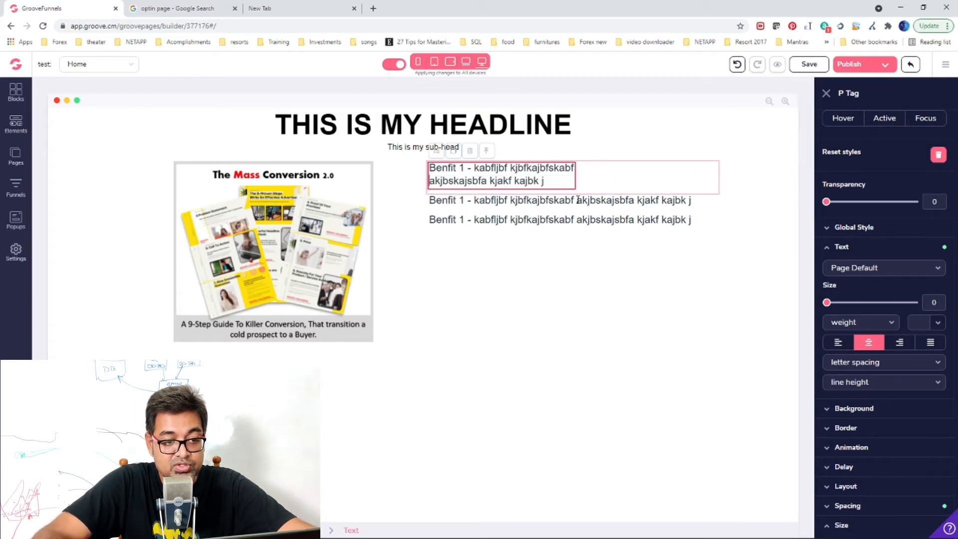
{"action": "left_click", "coordinate": [620, 205]}
{"action": "key", "text": "Return"}
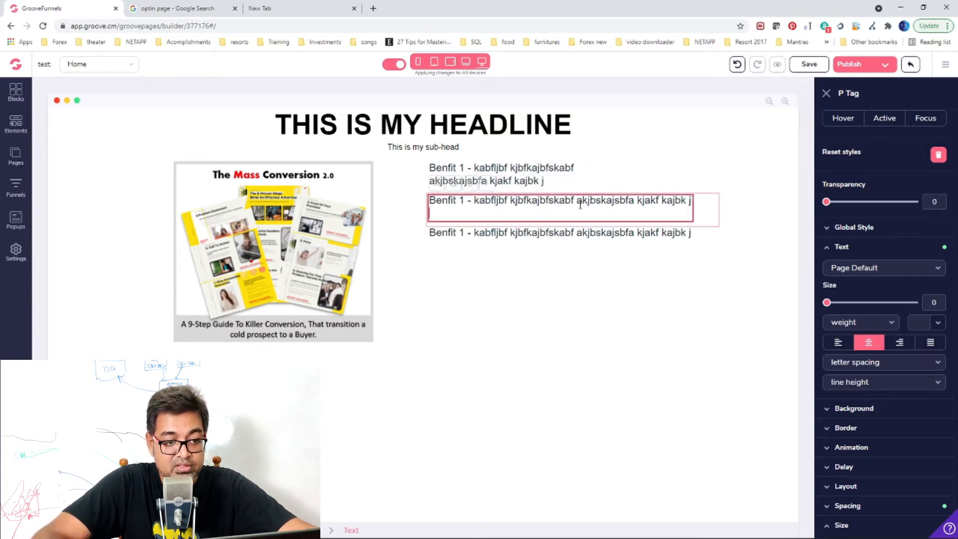
{"action": "key", "text": "Return"}
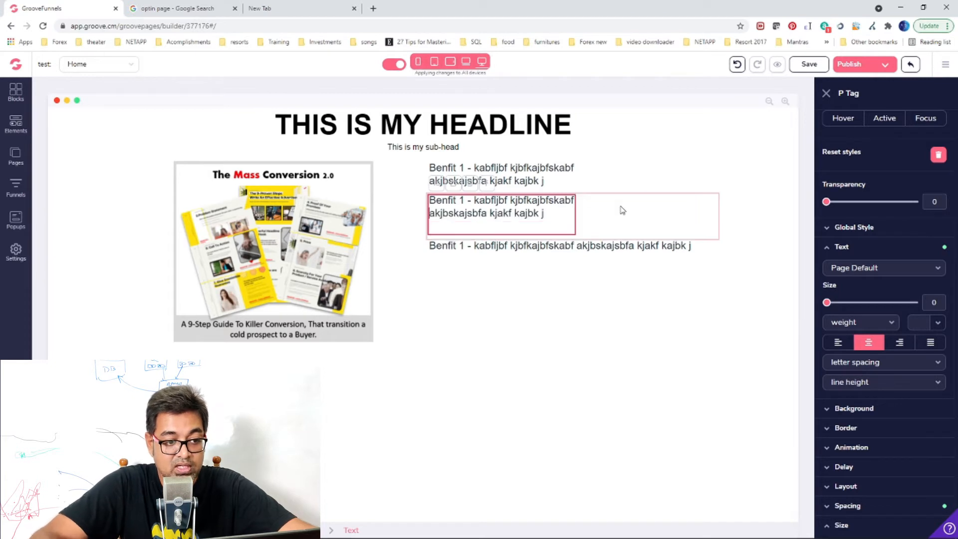
{"action": "left_click", "coordinate": [563, 245]}
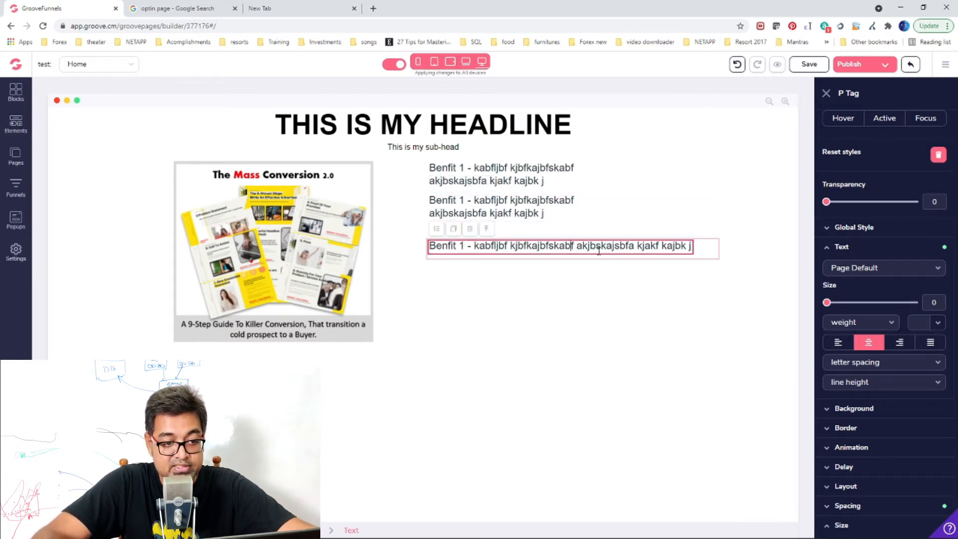
{"action": "key", "text": "Return"}
{"action": "left_click", "coordinate": [552, 309]}
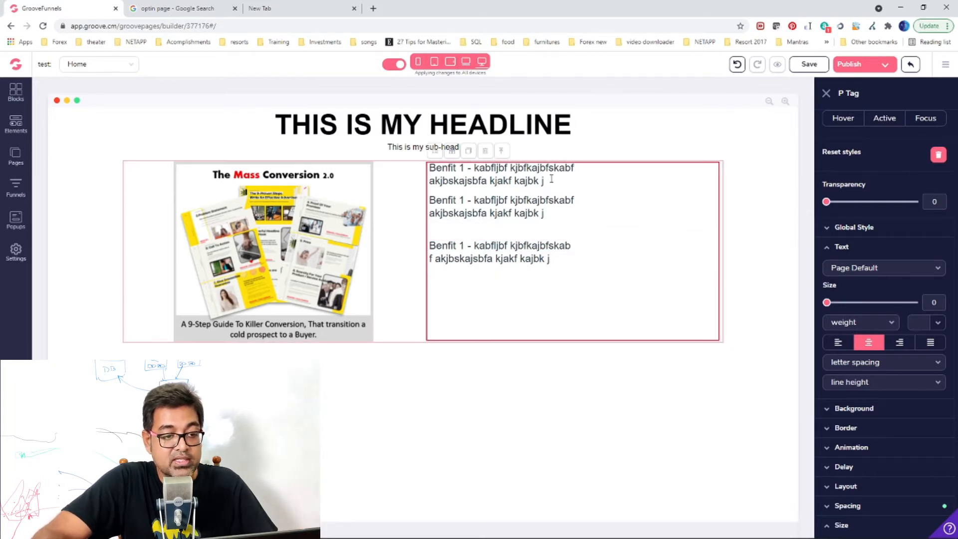
Replace the three placeholder benefits with texts on finding an ever-green niche, creating an ondemand online business in 14 days or less, and attracting qualified leads
{"action": "left_click_drag", "start_coordinate": [549, 181], "coordinate": [430, 168]}
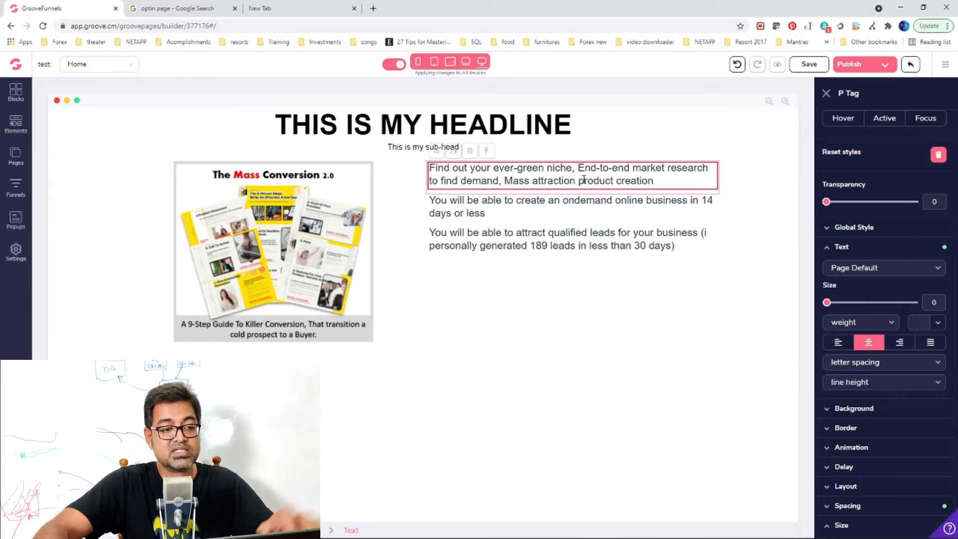
{"action": "left_click", "coordinate": [514, 266]}
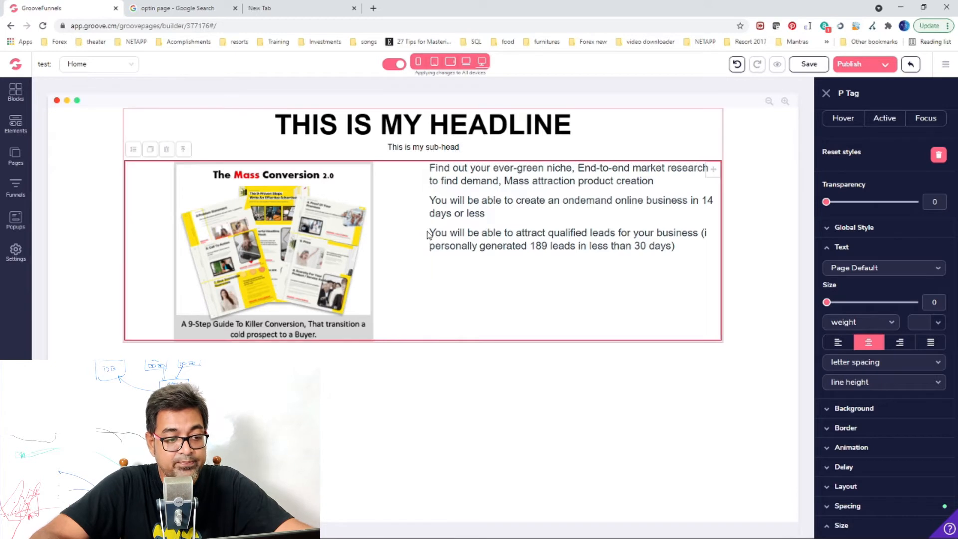
Put a dash in front of each of the three benefit texts
{"action": "left_click", "coordinate": [431, 169]}
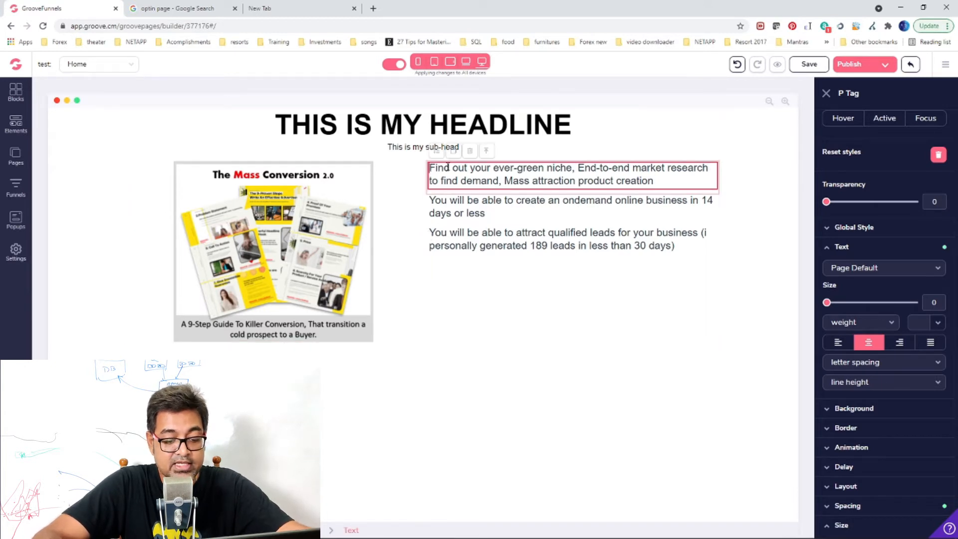
{"action": "type", "text": "-"}
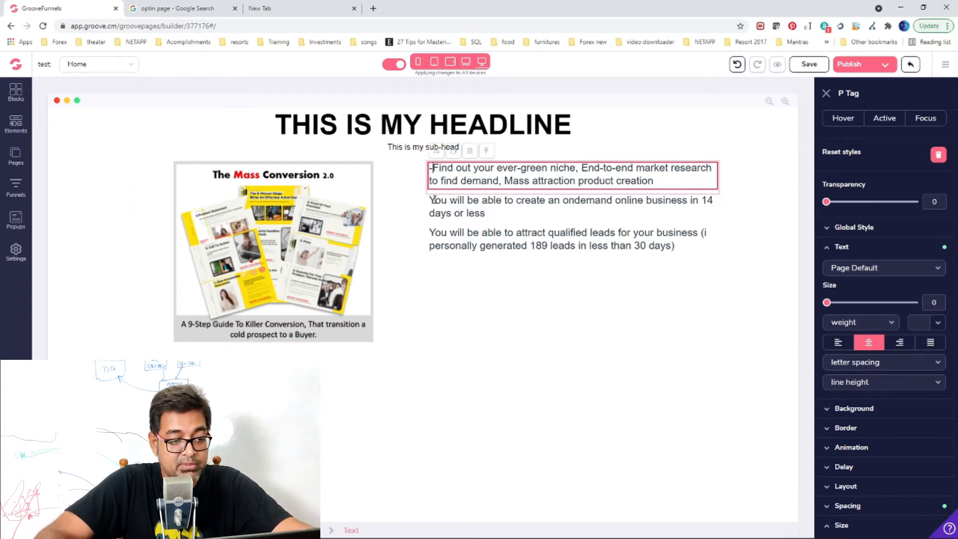
{"action": "left_click", "coordinate": [459, 201]}
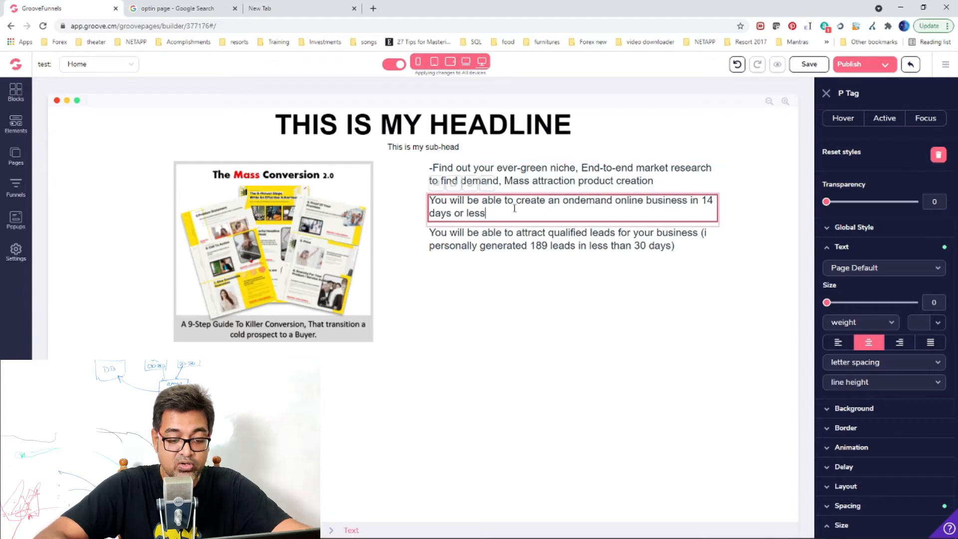
{"action": "type", "text": "-"}
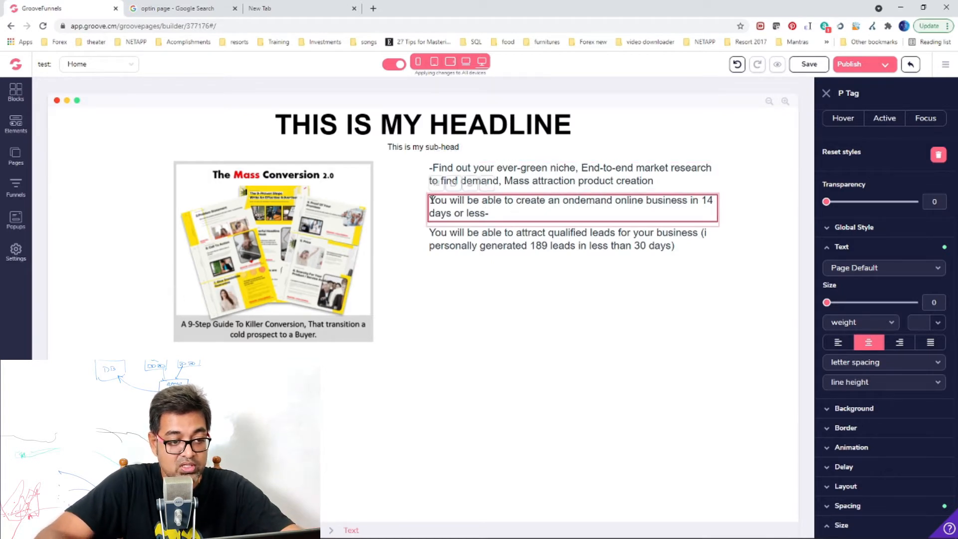
{"action": "key", "text": "ctrl+Home"}
{"action": "type", "text": "-"}
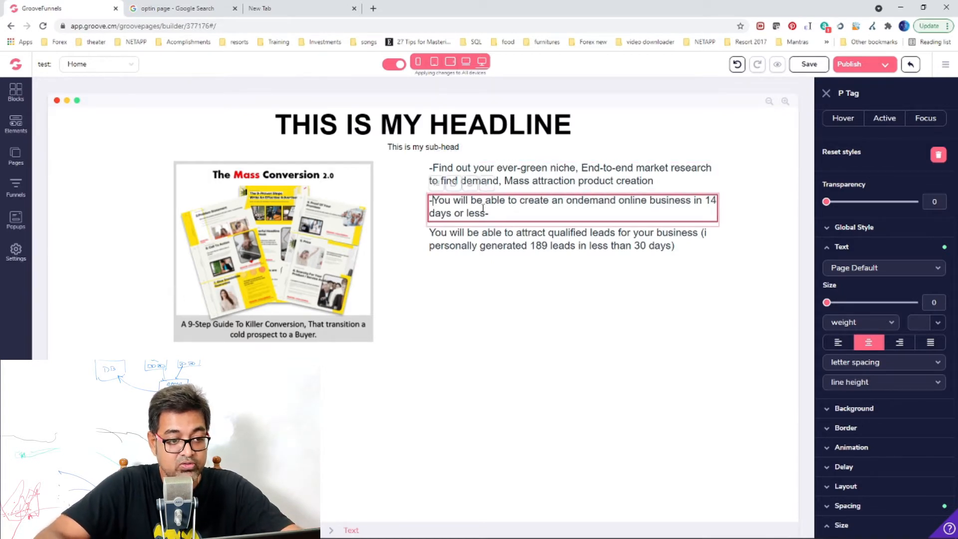
{"action": "left_click", "coordinate": [432, 235]}
{"action": "type", "text": "-"}
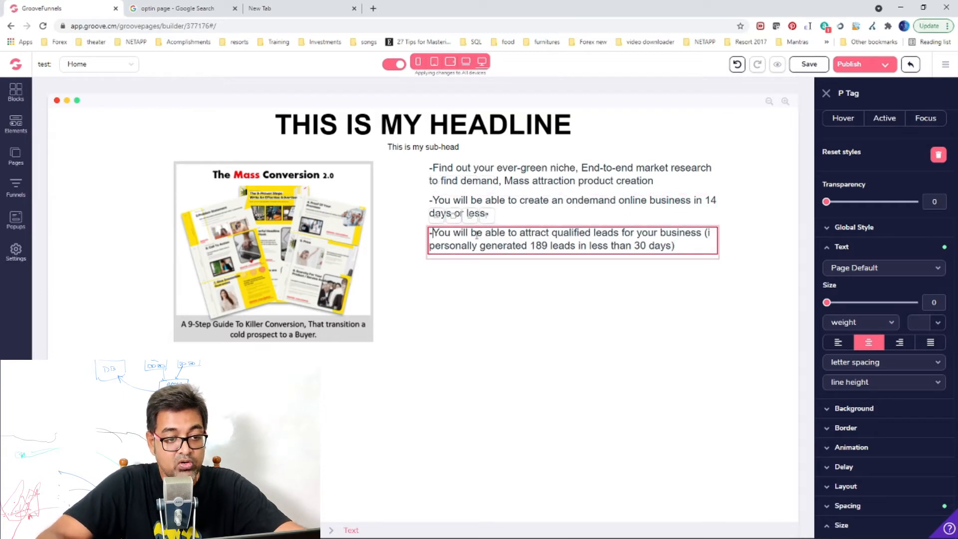
{"action": "left_click", "coordinate": [655, 308]}
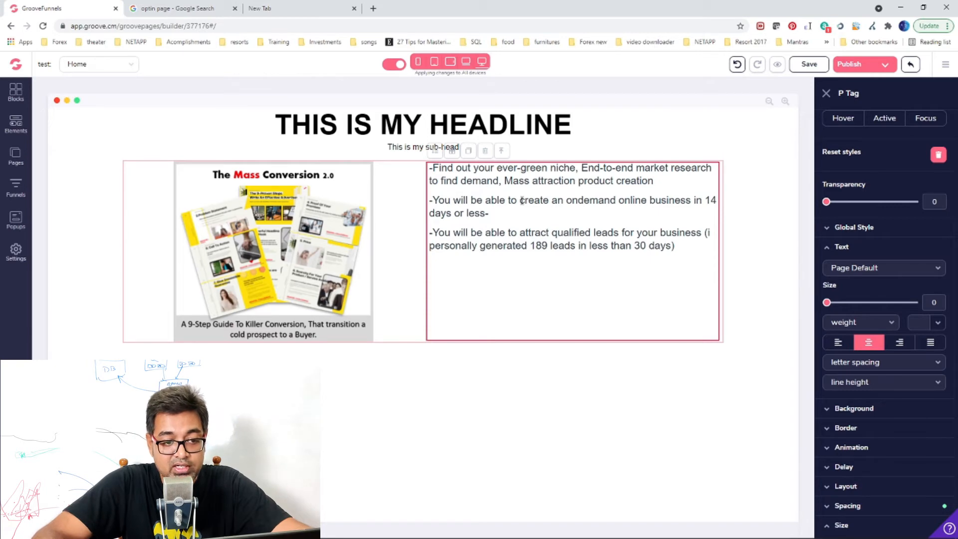
Add a Heading element above the benefit list in the second column
{"action": "left_click", "coordinate": [16, 123]}
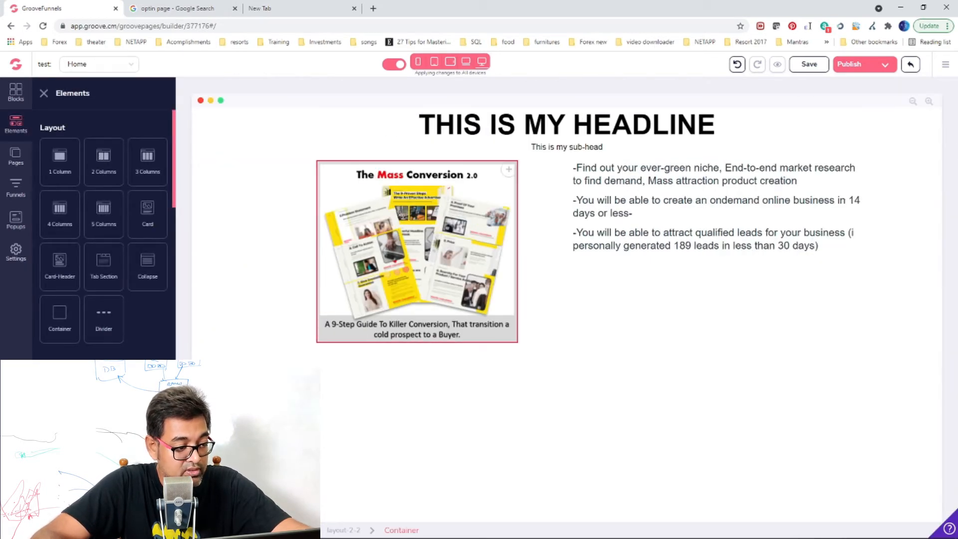
{"action": "scroll", "coordinate": [73, 342], "scroll_direction": "down", "scroll_amount": 1}
{"action": "left_click_drag", "start_coordinate": [60, 341], "coordinate": [731, 177]}
{"action": "left_click", "coordinate": [599, 170]}
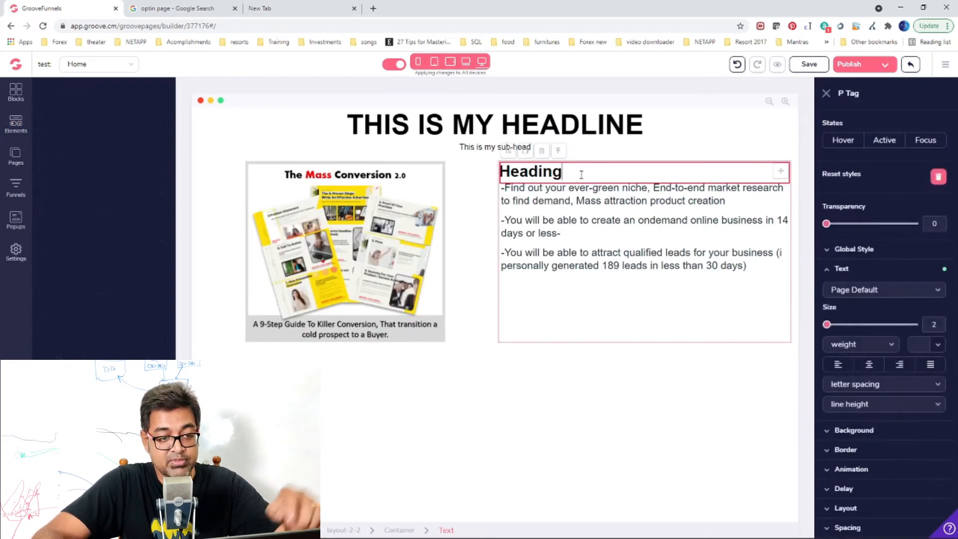
{"action": "left_click_drag", "start_coordinate": [492, 173], "coordinate": [428, 185]}
{"action": "left_click", "coordinate": [427, 186]}
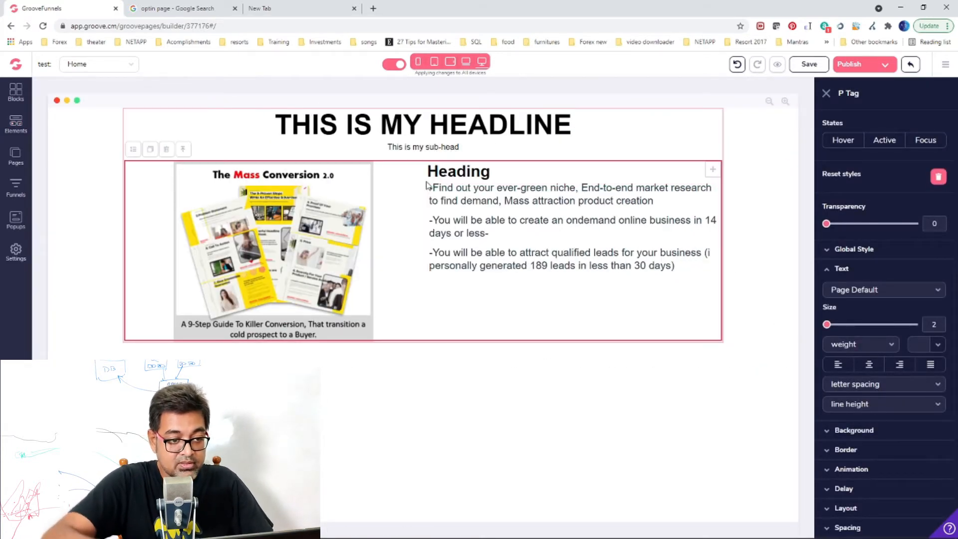
Replace the new heading's placeholder text with "Benefits Inside"
{"action": "double_click", "coordinate": [469, 173]}
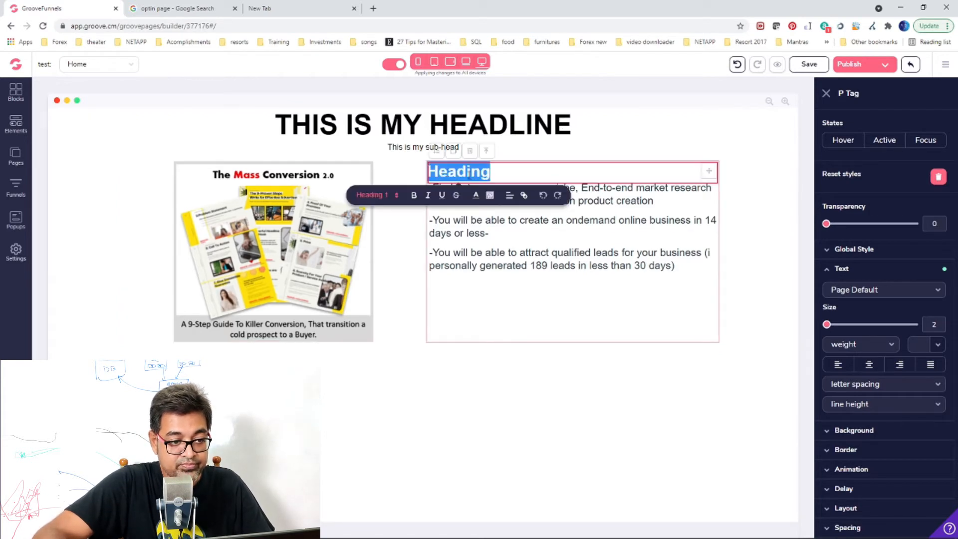
{"action": "type", "text": "Benef"}
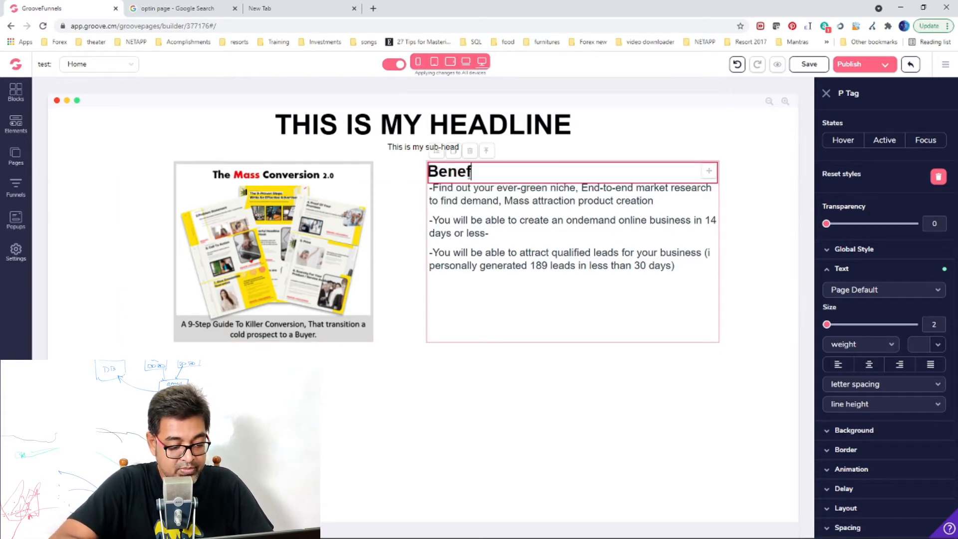
{"action": "type", "text": "its Inside"}
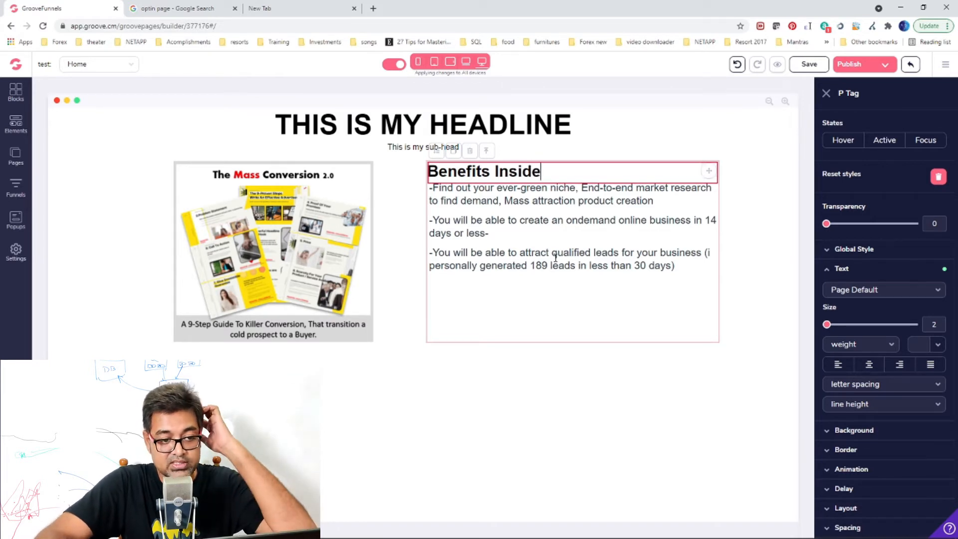
{"action": "left_click", "coordinate": [607, 269]}
Set the "Benefits Inside" heading's text size to 22 and center it above the benefit list
{"action": "left_click", "coordinate": [543, 174]}
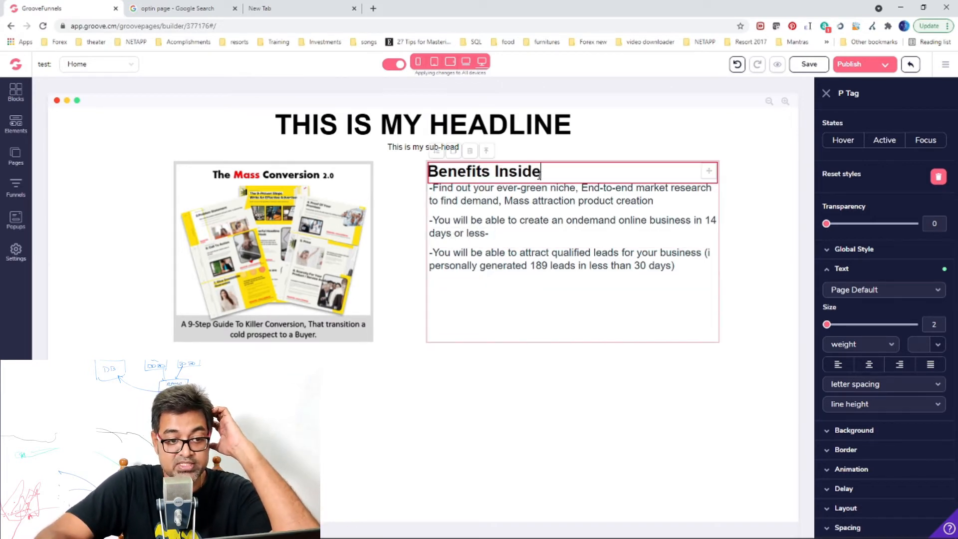
{"action": "left_click_drag", "start_coordinate": [826, 324], "coordinate": [839, 325]}
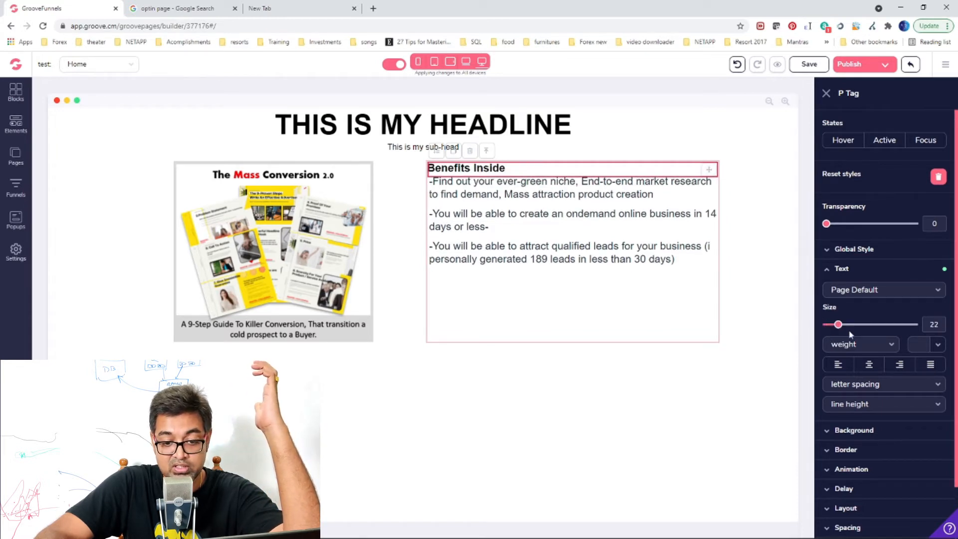
{"action": "left_click", "coordinate": [870, 369]}
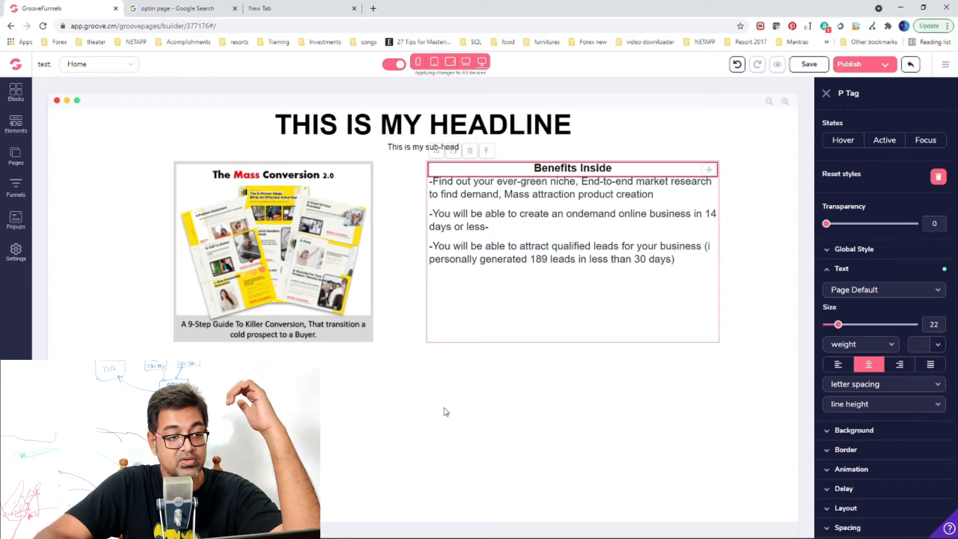
{"action": "left_click", "coordinate": [383, 289]}
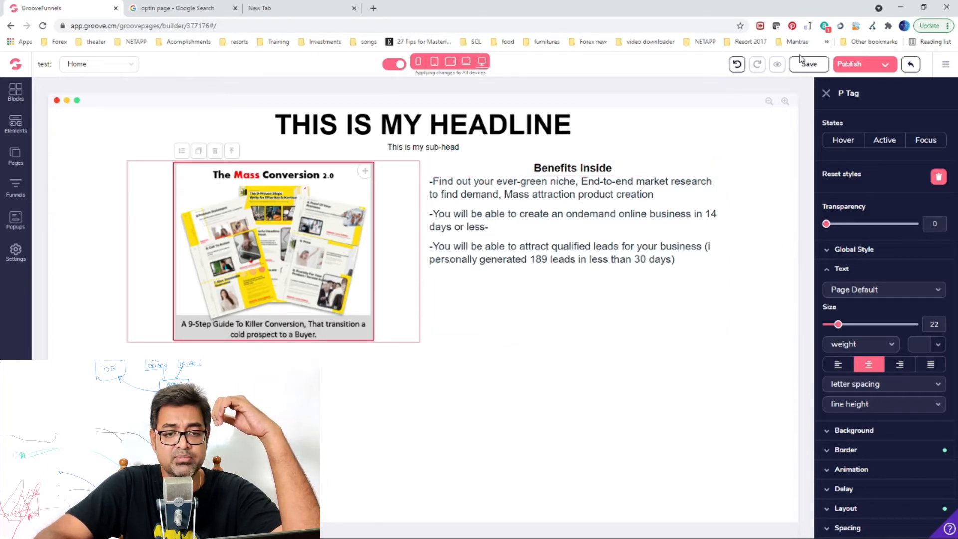
Preview the page to check the headline, image and benefit list, and return to the page builder
{"action": "left_click", "coordinate": [778, 65]}
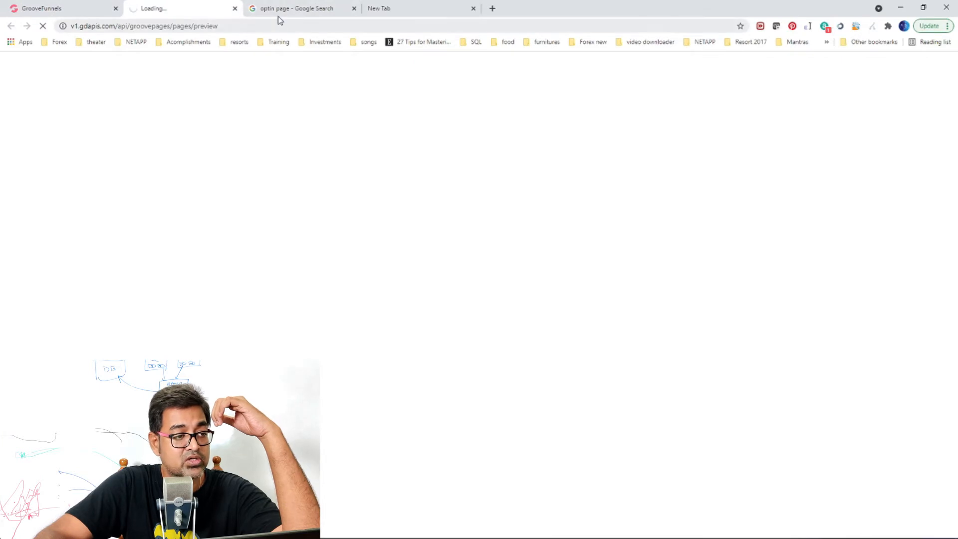
{"action": "left_click", "coordinate": [73, 6]}
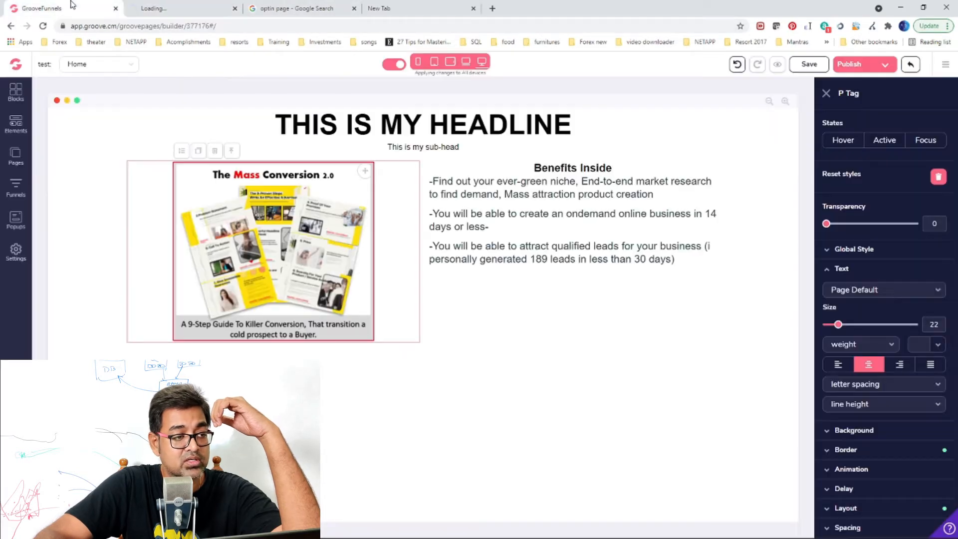
{"action": "left_click", "coordinate": [778, 66]}
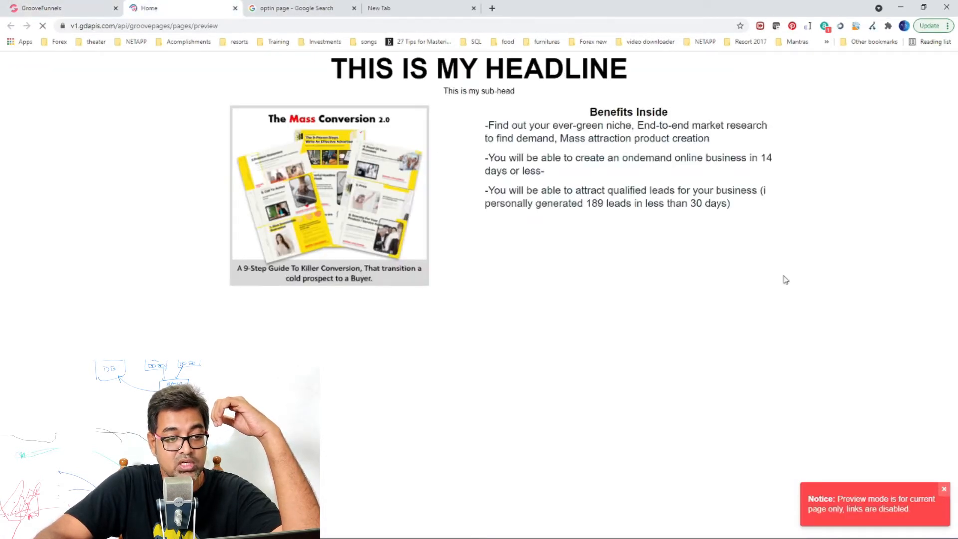
{"action": "left_click", "coordinate": [69, 6]}
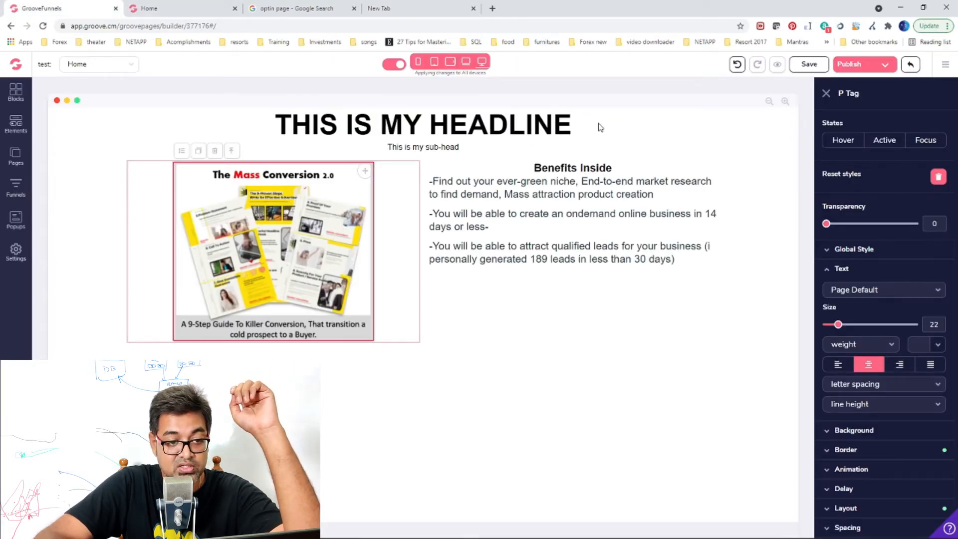
{"action": "left_click", "coordinate": [687, 129]}
{"action": "left_click", "coordinate": [106, 143]}
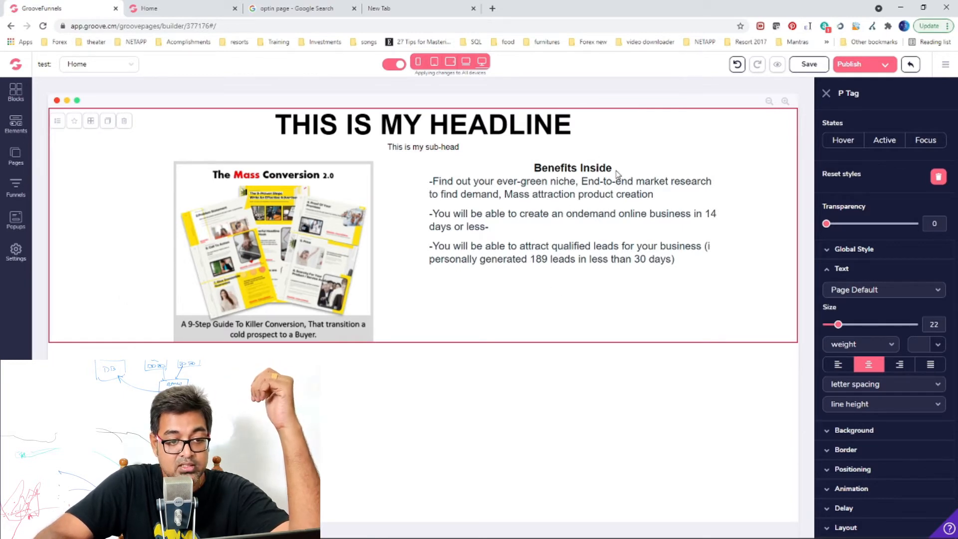
Add an empty line after the "Benefits Inside" heading to separate it from the benefit list
{"action": "left_click", "coordinate": [642, 169]}
{"action": "key", "text": "Return"}
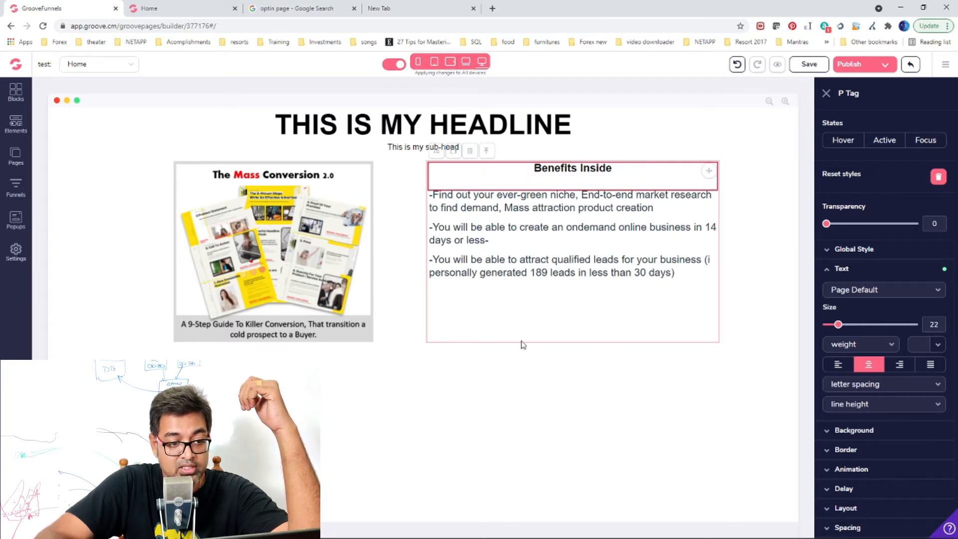
{"action": "left_click", "coordinate": [370, 251]}
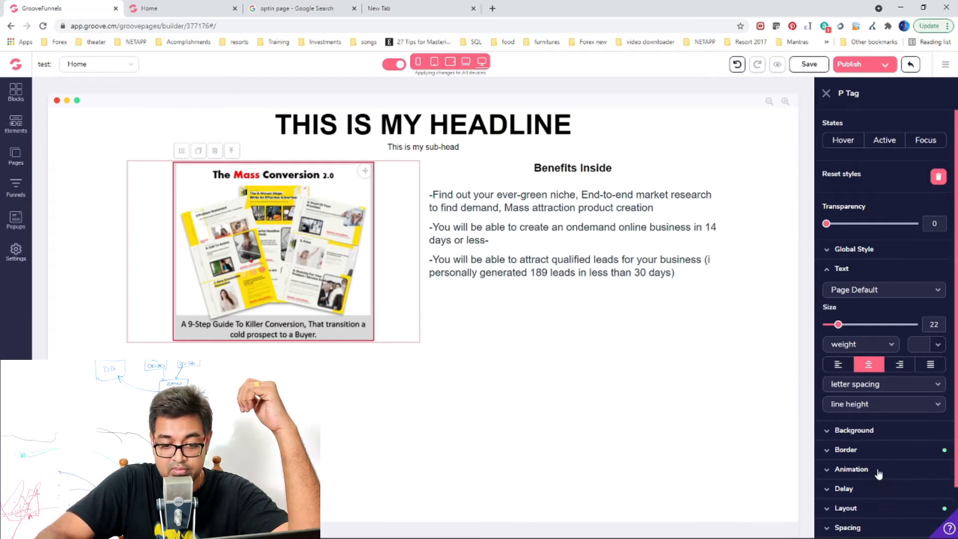
Try sizing the guide image with its width set to auto and its height relative to parent at 1
{"action": "scroll", "coordinate": [846, 494], "scroll_direction": "down", "scroll_amount": 1}
{"action": "left_click", "coordinate": [830, 491]}
{"action": "scroll", "coordinate": [883, 484], "scroll_direction": "down", "scroll_amount": 2}
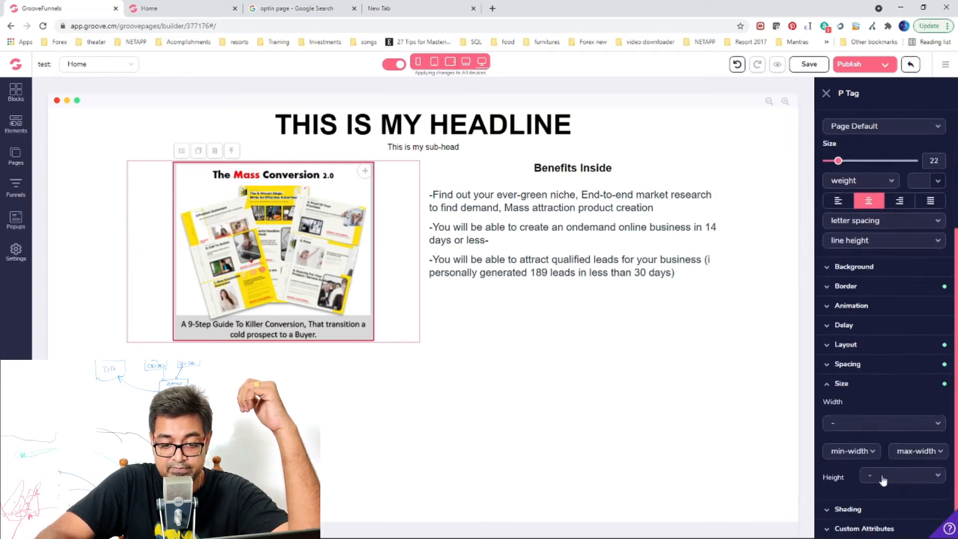
{"action": "left_click", "coordinate": [876, 429]}
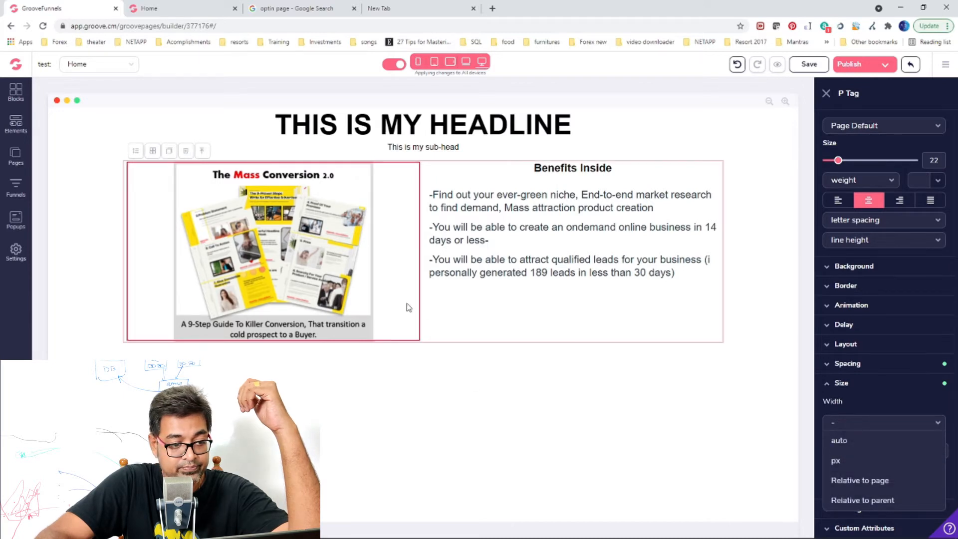
{"action": "left_click", "coordinate": [850, 457]}
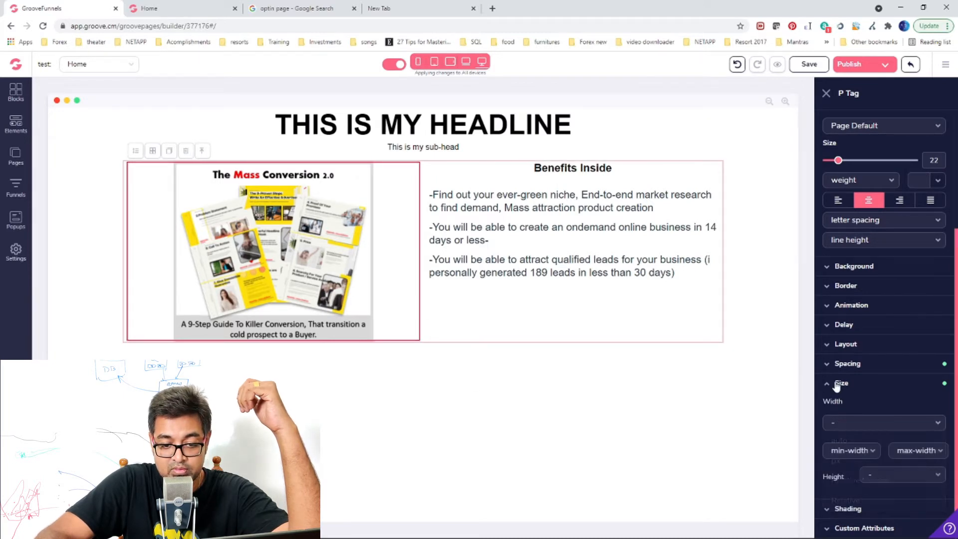
{"action": "left_click", "coordinate": [837, 383]}
{"action": "left_click", "coordinate": [842, 485]}
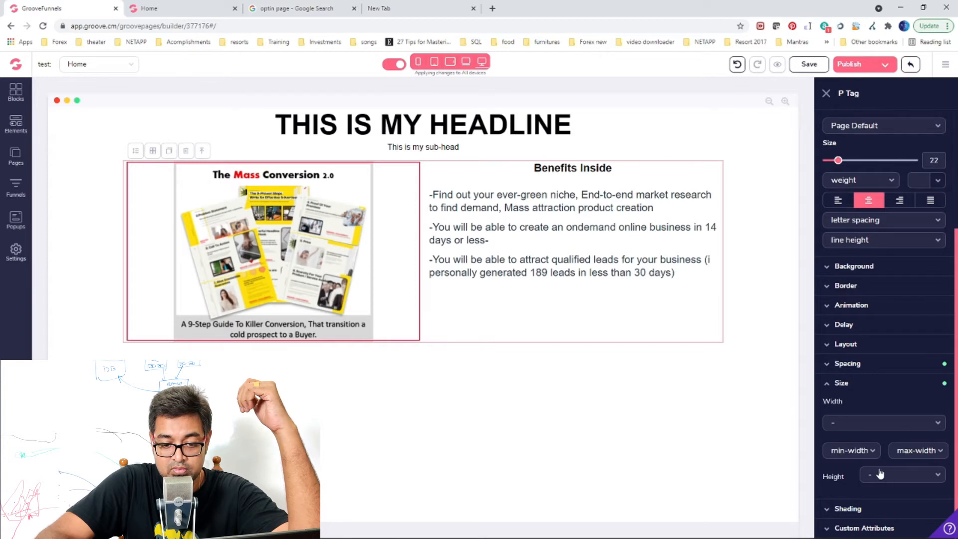
{"action": "left_click", "coordinate": [868, 424]}
{"action": "left_click", "coordinate": [864, 440]}
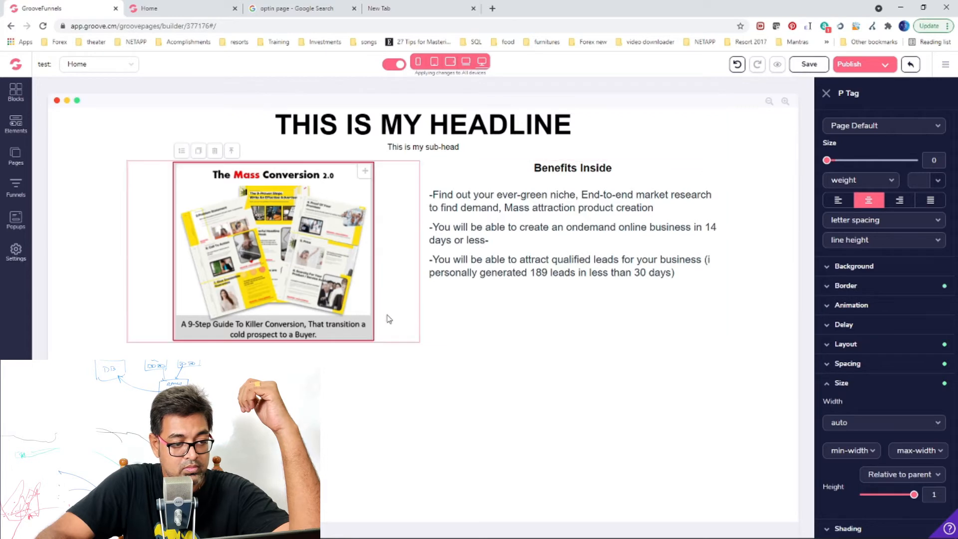
{"action": "left_click", "coordinate": [868, 424]}
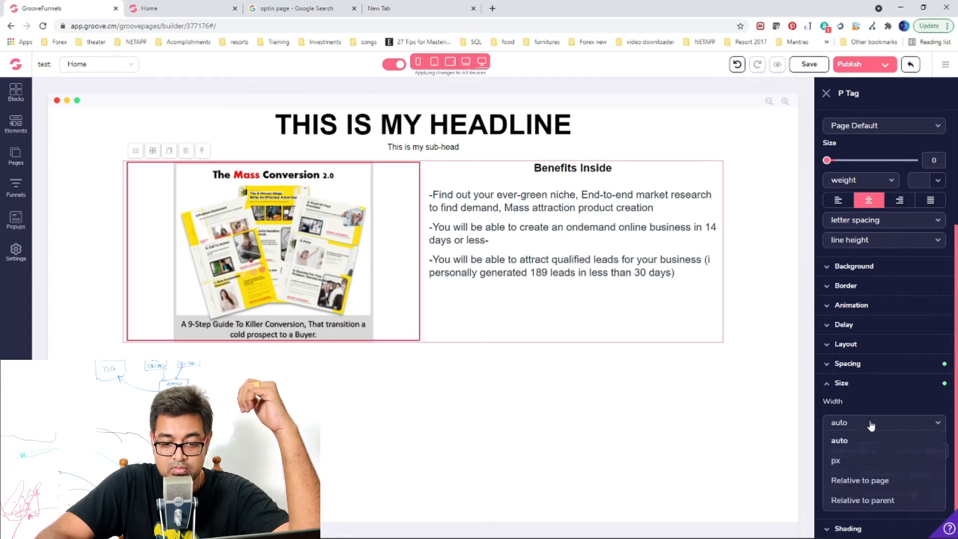
{"action": "left_click", "coordinate": [856, 440]}
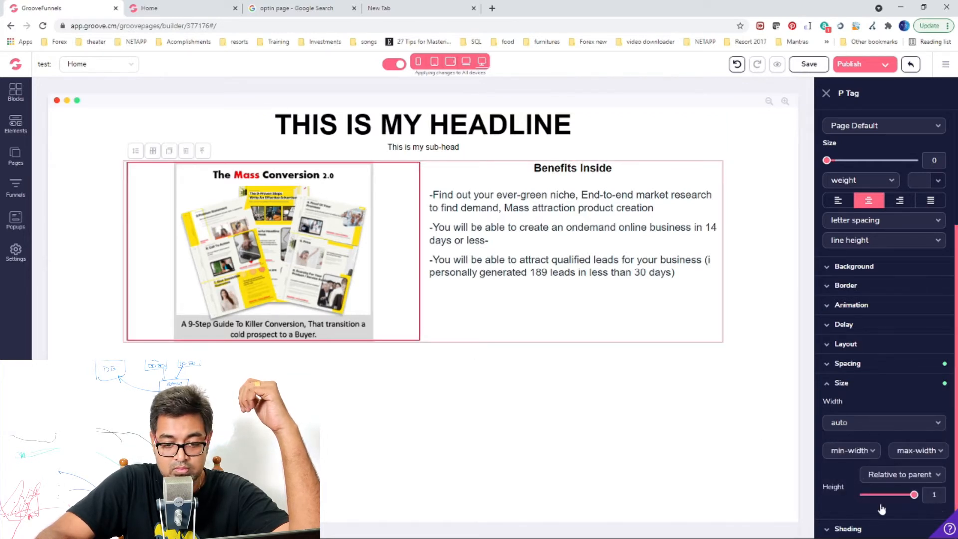
{"action": "left_click_drag", "start_coordinate": [864, 495], "coordinate": [914, 494]}
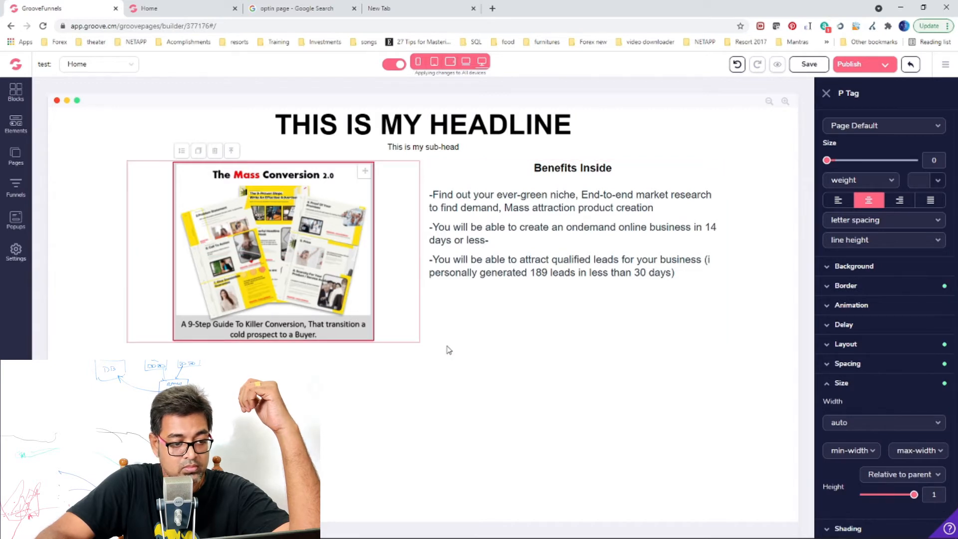
{"action": "left_click", "coordinate": [833, 383]}
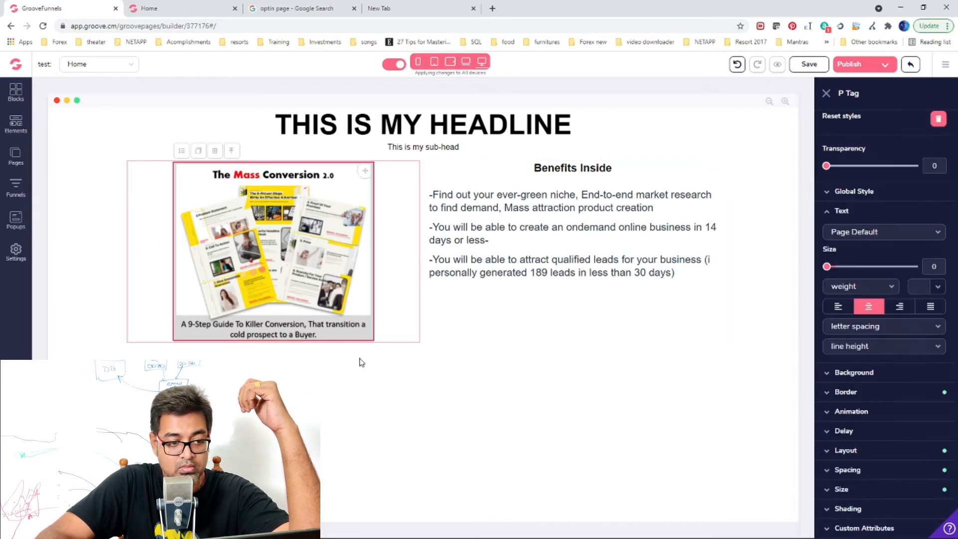
Switch the guide image's width unit to px and enlarge the image to a width value of 15
{"action": "left_click", "coordinate": [364, 274]}
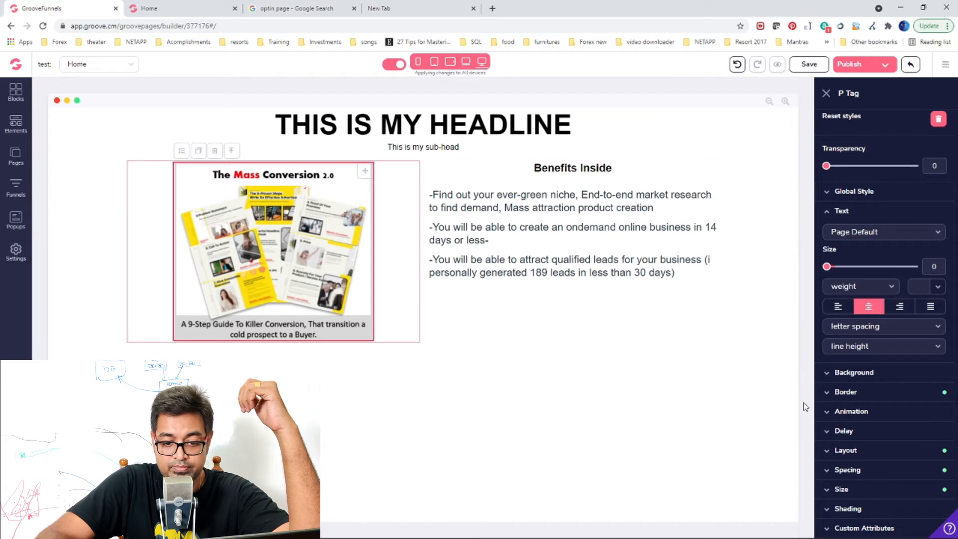
{"action": "left_click", "coordinate": [833, 489]}
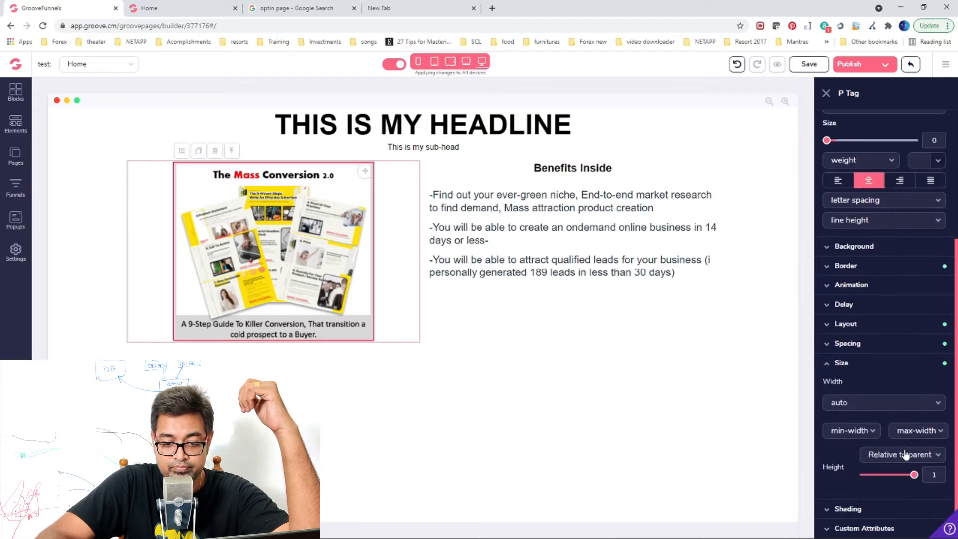
{"action": "left_click", "coordinate": [865, 409]}
{"action": "left_click", "coordinate": [856, 439]}
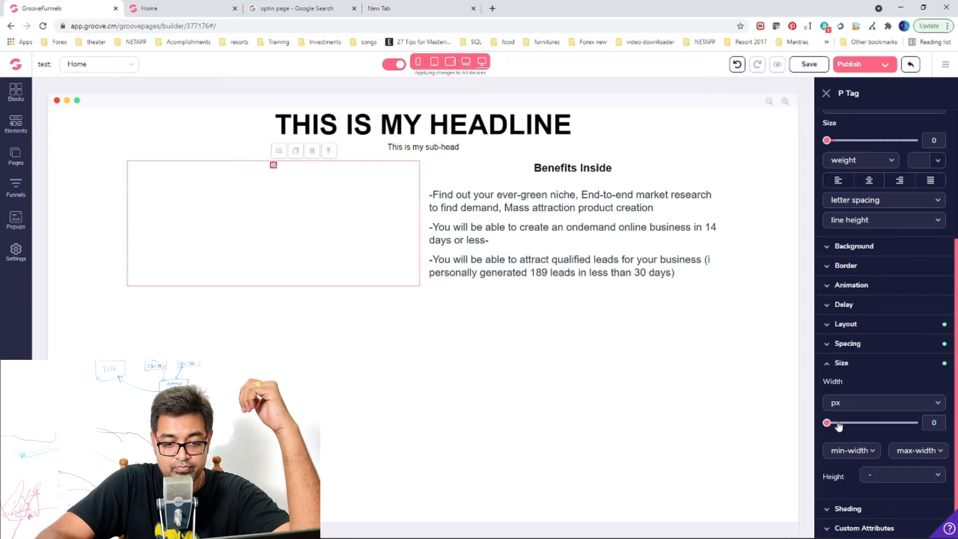
{"action": "left_click_drag", "start_coordinate": [827, 422], "coordinate": [880, 457]}
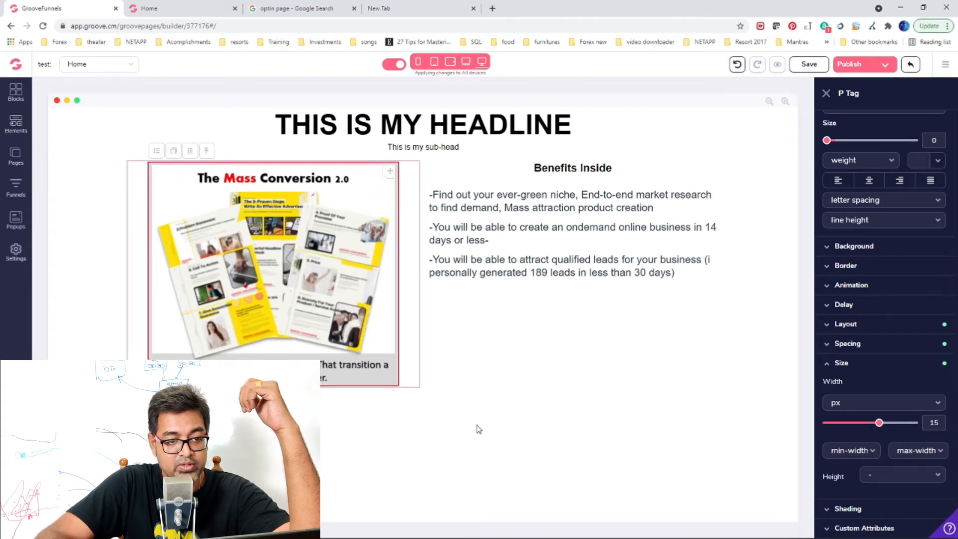
Add a blank line at the end of each benefit paragraph under "Benefits Inside" to space them out
{"action": "left_click", "coordinate": [663, 211]}
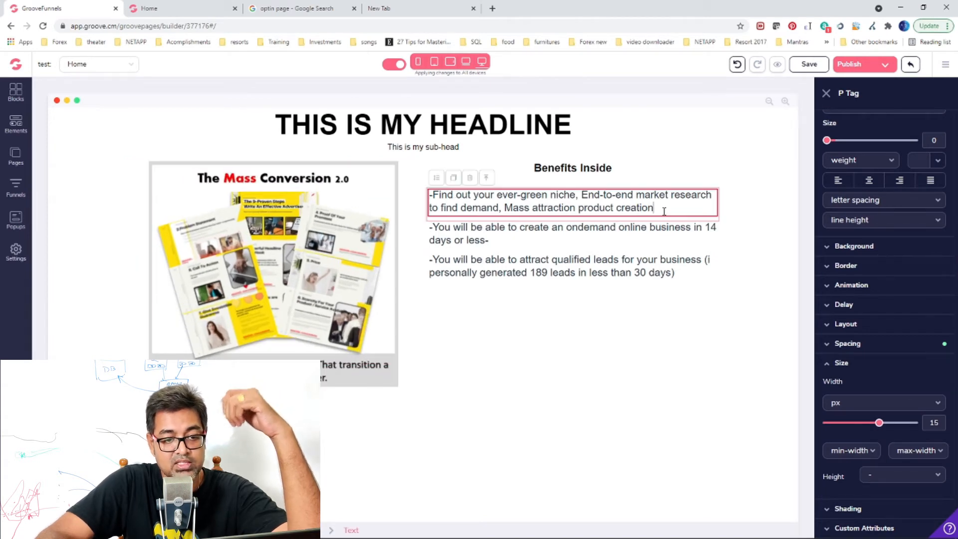
{"action": "key", "text": "Return"}
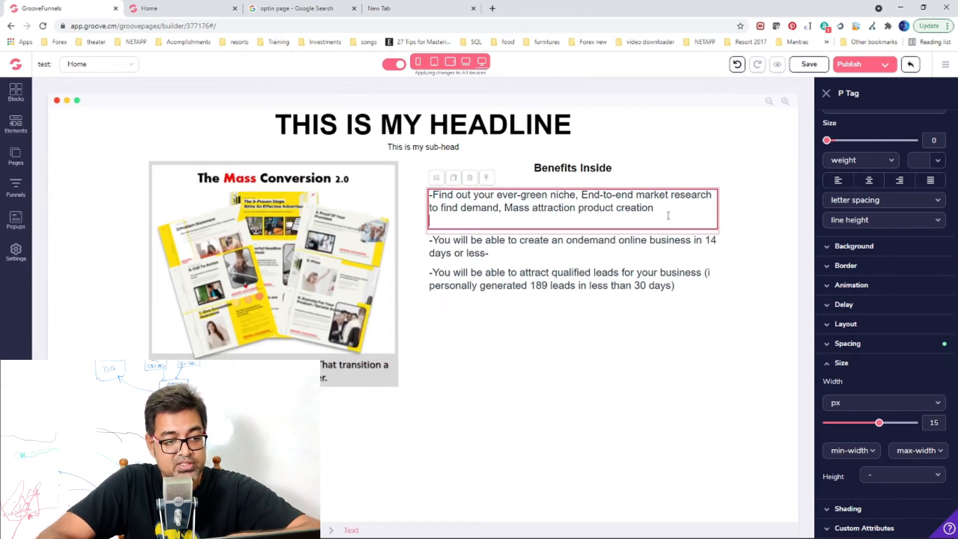
{"action": "left_click", "coordinate": [509, 258]}
{"action": "key", "text": "Return"}
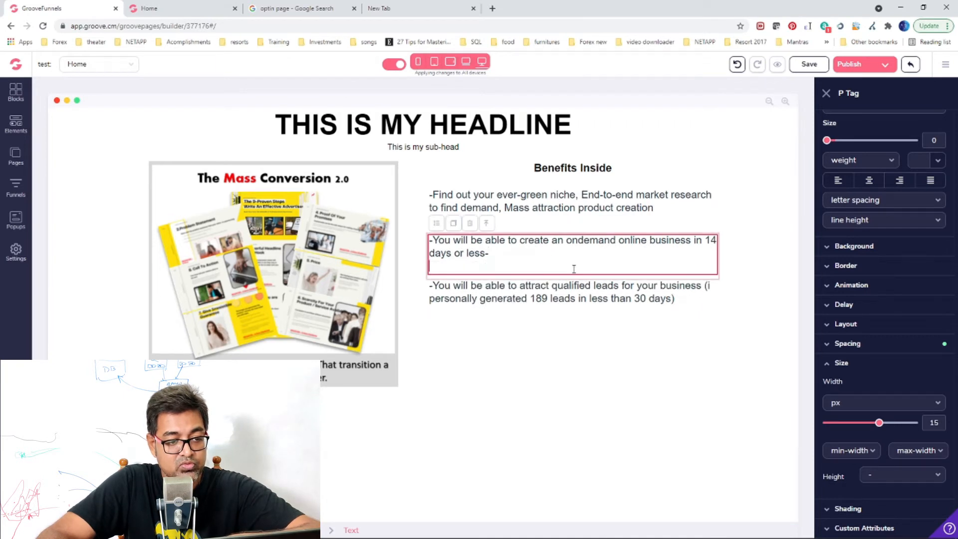
{"action": "left_click", "coordinate": [700, 301]}
{"action": "key", "text": "Return"}
{"action": "left_click", "coordinate": [556, 338]}
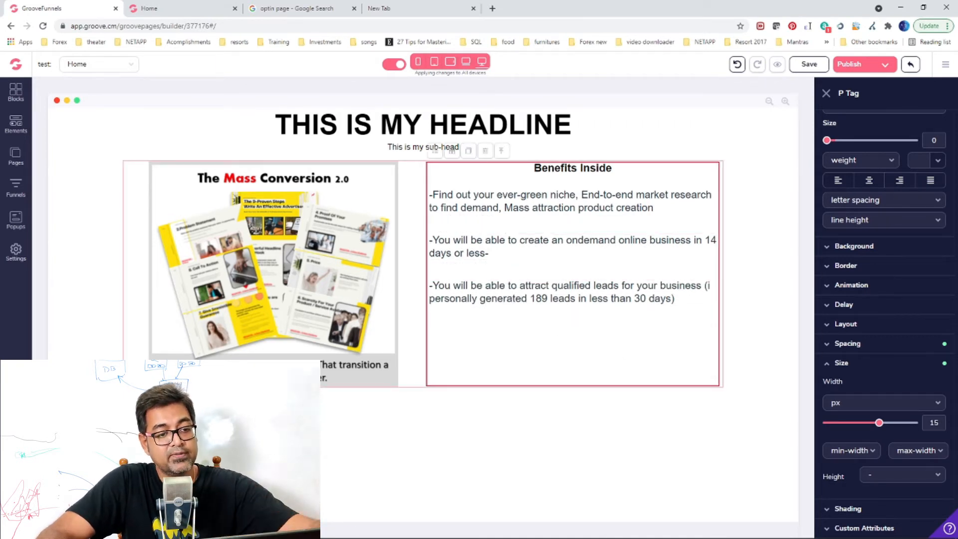
{"action": "left_click", "coordinate": [727, 133]}
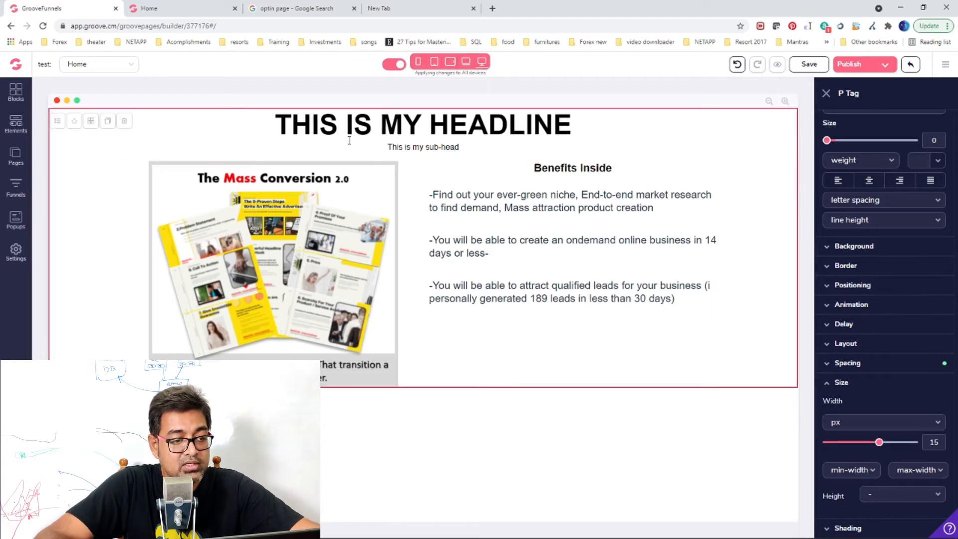
Lengthen the sub-head to about four lines by copying "This is my sub-head" and pasting it repeatedly after the original text
{"action": "left_click", "coordinate": [431, 150]}
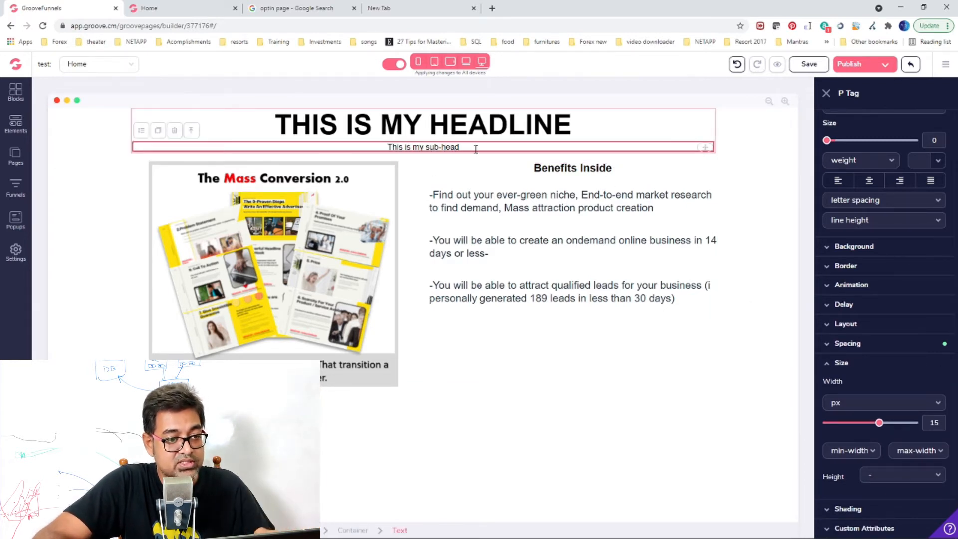
{"action": "left_click_drag", "start_coordinate": [476, 149], "coordinate": [388, 155]}
{"action": "left_click", "coordinate": [456, 146]}
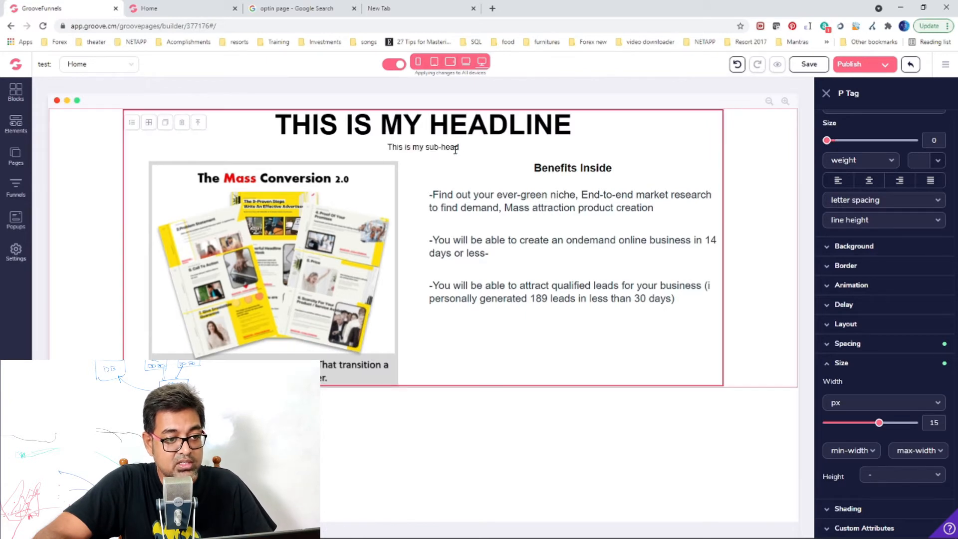
{"action": "triple_click", "coordinate": [456, 147]}
{"action": "left_click", "coordinate": [469, 146]}
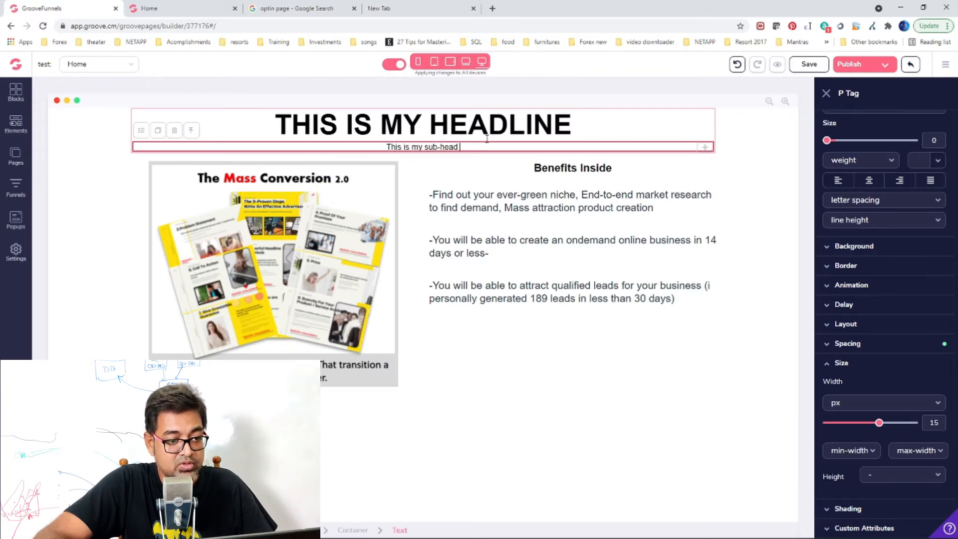
{"action": "key", "text": "ctrl+v"}
{"action": "key", "text": "ctrl+v"}
{"action": "key", "text": "ctrl+v"}
{"action": "key", "text": "ctrl+v"}
{"action": "key", "text": "ctrl+v"}
{"action": "key", "text": "ctrl+v"}
{"action": "key", "text": "ctrl+v"}
{"action": "key", "text": "ctrl+v"}
{"action": "key", "text": "ctrl+v"}
{"action": "key", "text": "ctrl+v"}
{"action": "key", "text": "ctrl+v"}
{"action": "key", "text": "ctrl+v"}
{"action": "key", "text": "ctrl+v"}
{"action": "key", "text": "ctrl+v"}
{"action": "key", "text": "ctrl+v"}
{"action": "key", "text": "ctrl+v"}
{"action": "key", "text": "ctrl+v"}
{"action": "key", "text": "ctrl+v"}
{"action": "key", "text": "ctrl+v"}
{"action": "key", "text": "ctrl+v"}
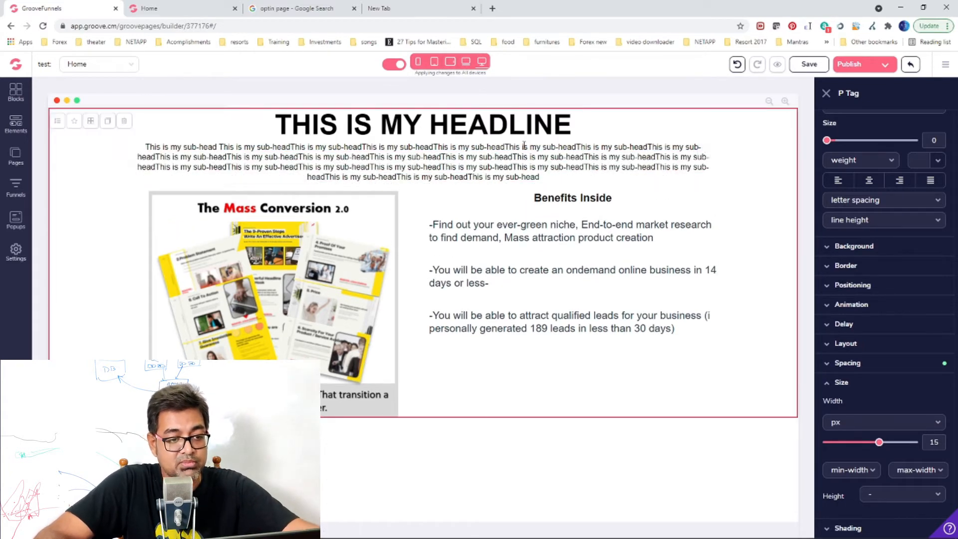
Delete the excess repeated text from the end of the sub-head so it fills three lines
{"action": "left_click", "coordinate": [742, 211]}
{"action": "left_click_drag", "start_coordinate": [539, 176], "coordinate": [298, 167]}
{"action": "key", "text": "BackSpace"}
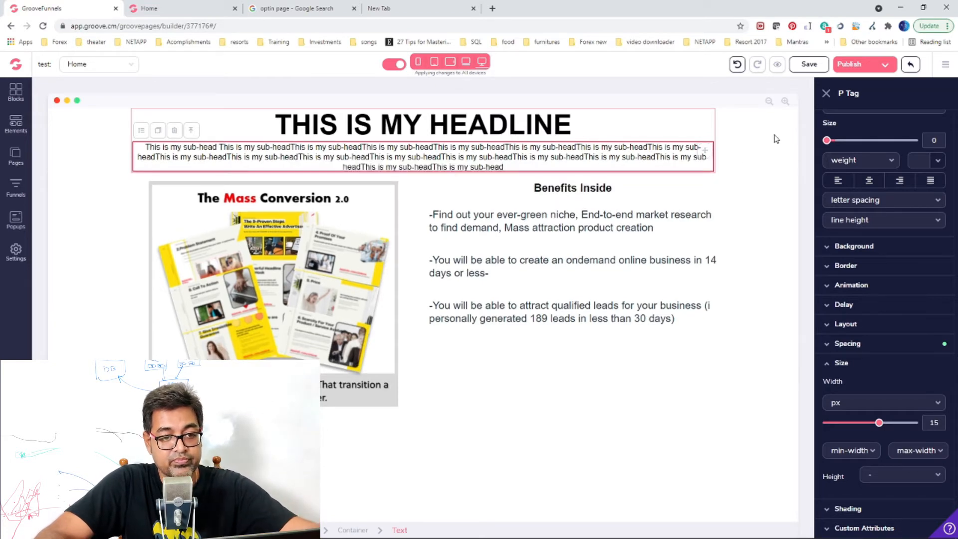
{"action": "left_click", "coordinate": [546, 200]}
Set the sub-head paragraph's upper and lower margins to 7
{"action": "left_click", "coordinate": [533, 161]}
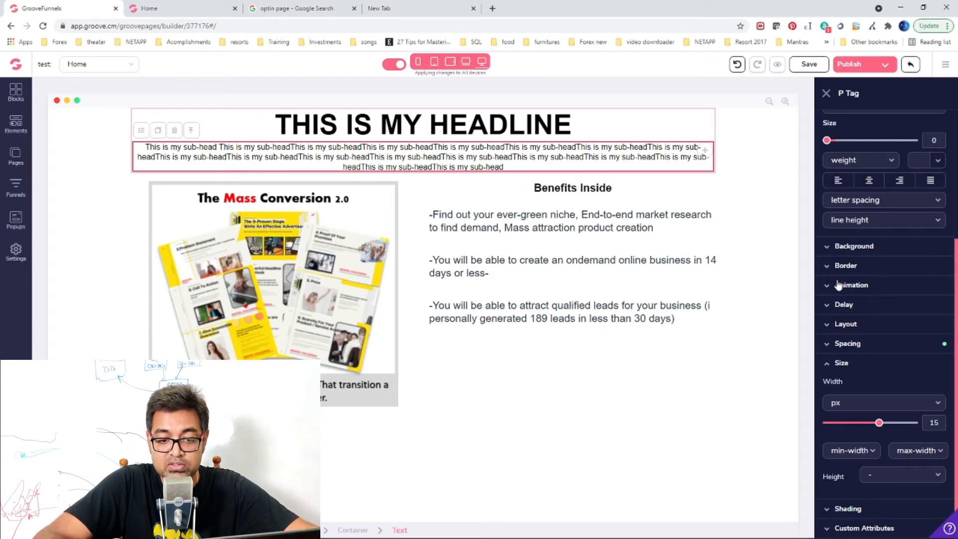
{"action": "left_click", "coordinate": [829, 347]}
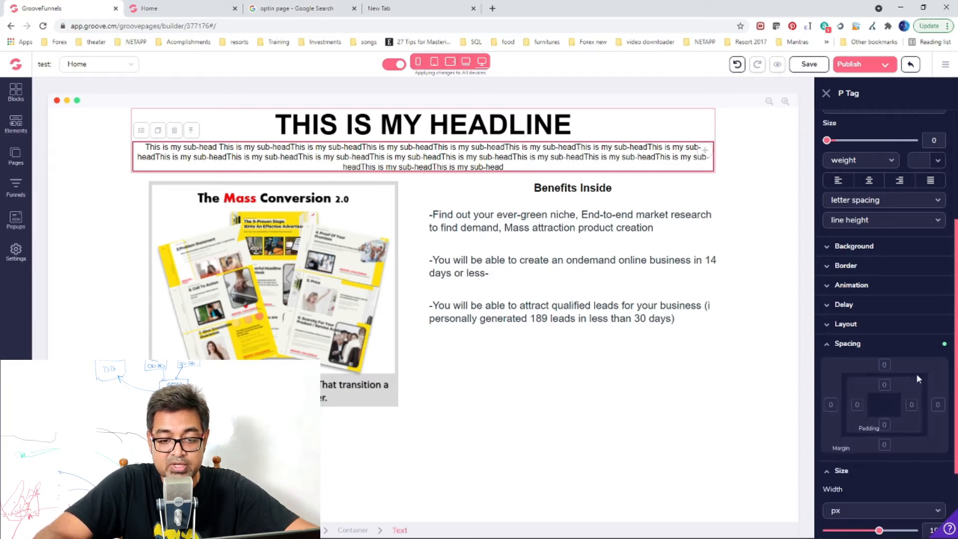
{"action": "left_click", "coordinate": [885, 365]}
{"action": "left_click", "coordinate": [884, 446]}
{"action": "mouse_move", "coordinate": [828, 465]}
{"action": "left_mouse_down"}
{"action": "mouse_move", "coordinate": [855, 464]}
{"action": "mouse_move", "coordinate": [833, 465]}
{"action": "left_mouse_up"}
{"action": "left_click", "coordinate": [549, 386]}
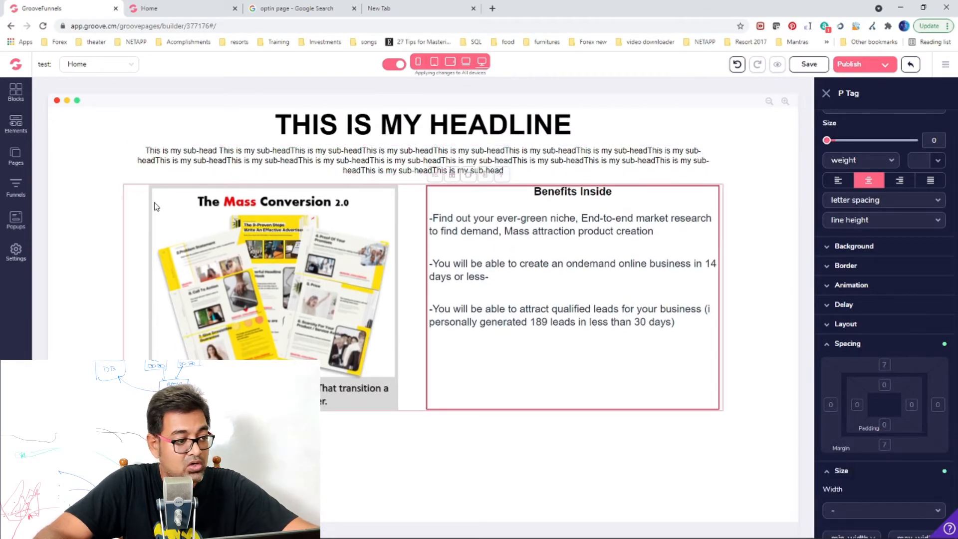
Examine the available page elements, from text and buttons through forms and countdown to the email integrations such as Groovemail Form
{"action": "left_click", "coordinate": [16, 123]}
{"action": "scroll", "coordinate": [104, 299], "scroll_direction": "down", "scroll_amount": 10}
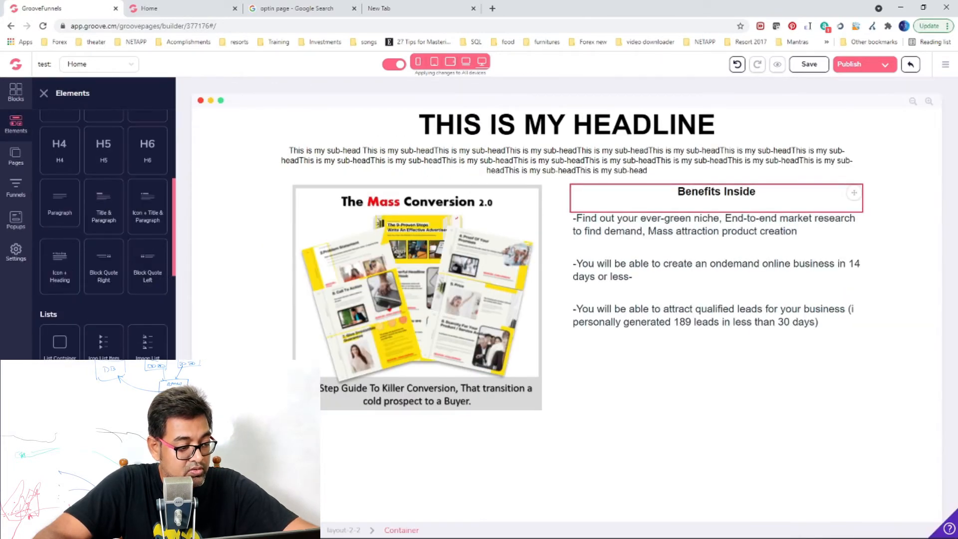
{"action": "scroll", "coordinate": [145, 418], "scroll_direction": "down", "scroll_amount": 3}
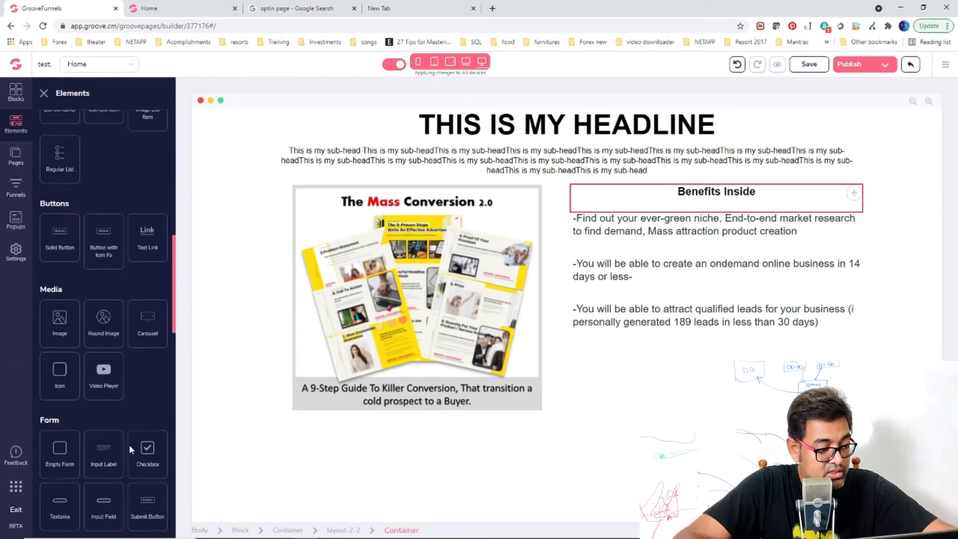
{"action": "scroll", "coordinate": [139, 449], "scroll_direction": "down", "scroll_amount": 2}
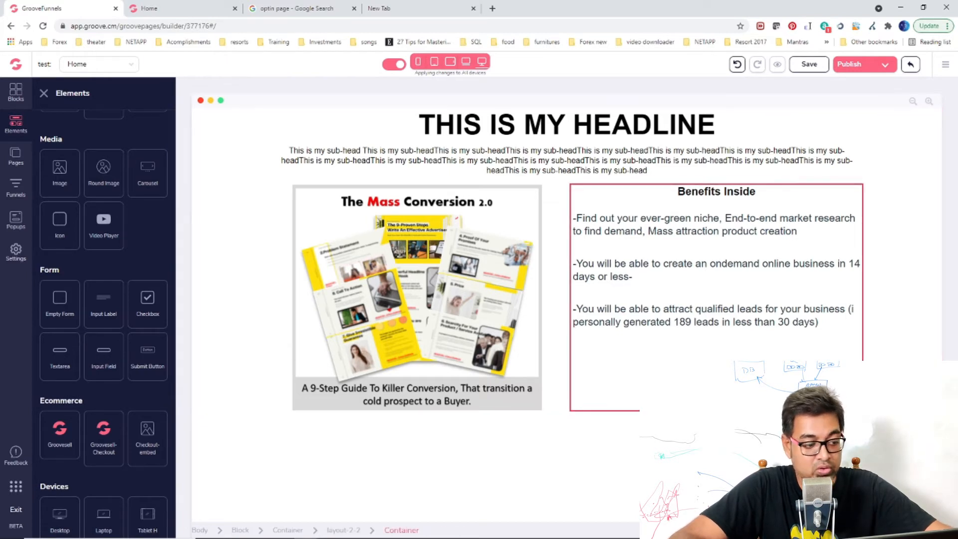
{"action": "scroll", "coordinate": [93, 387], "scroll_direction": "down", "scroll_amount": 5}
{"action": "scroll", "coordinate": [143, 402], "scroll_direction": "down", "scroll_amount": 5}
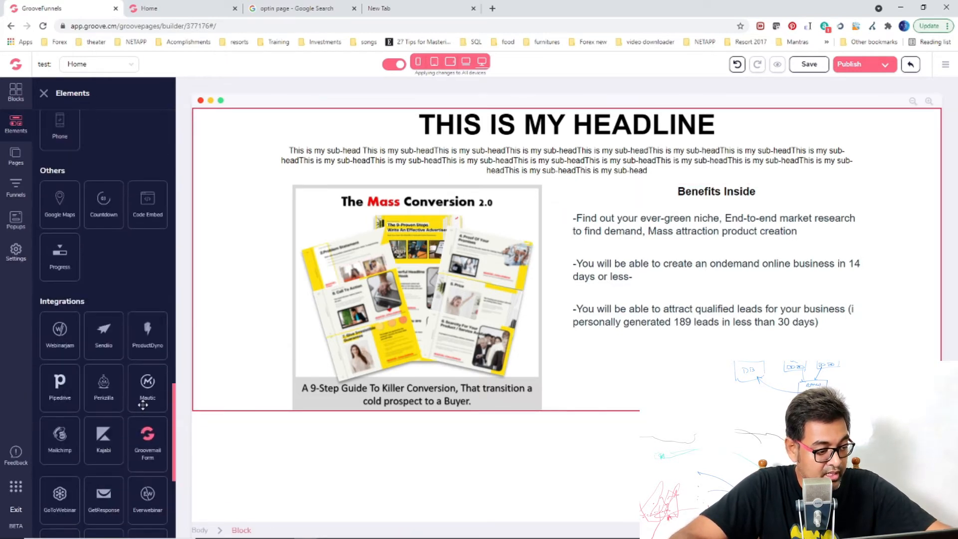
{"action": "scroll", "coordinate": [130, 397], "scroll_direction": "down", "scroll_amount": 3}
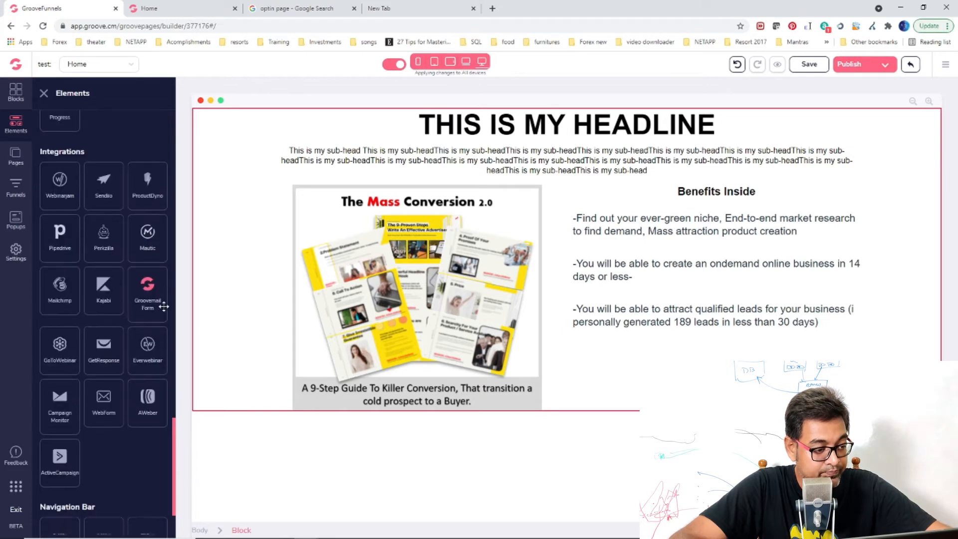
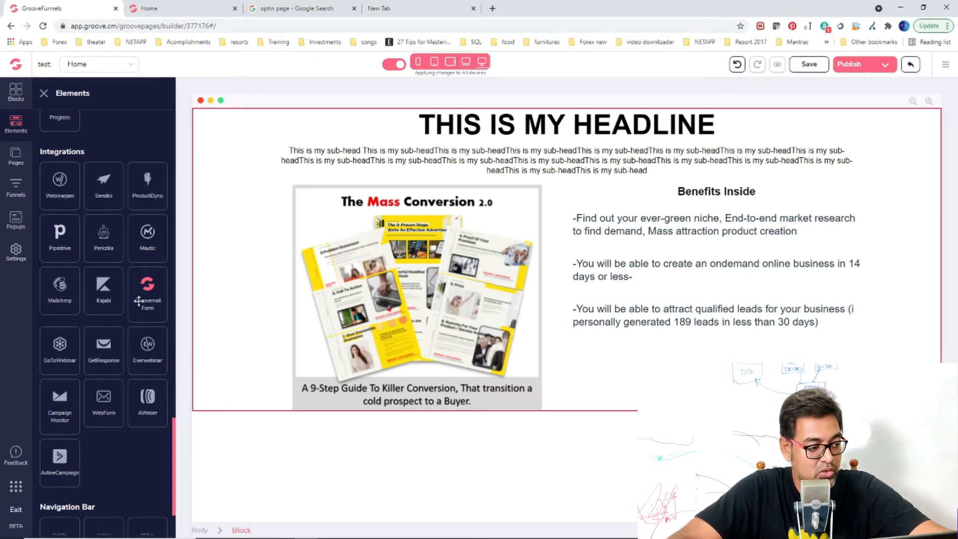
{"action": "left_click", "coordinate": [279, 268]}
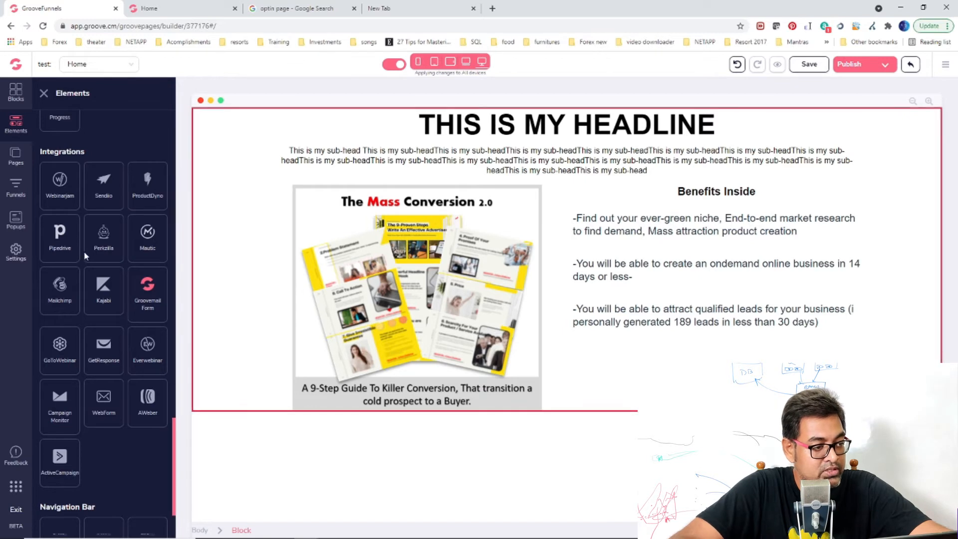
{"action": "scroll", "coordinate": [130, 266], "scroll_direction": "up", "scroll_amount": 3}
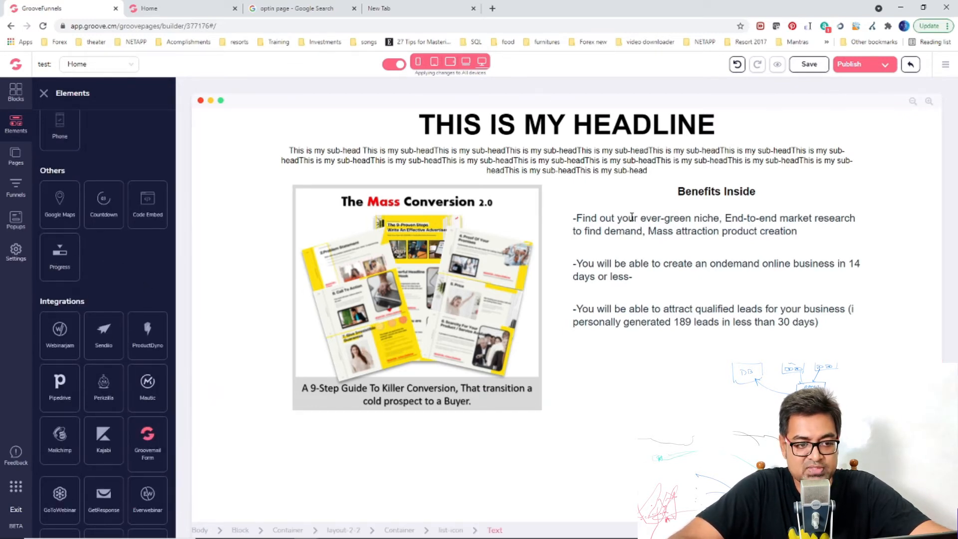
{"action": "left_click", "coordinate": [572, 114]}
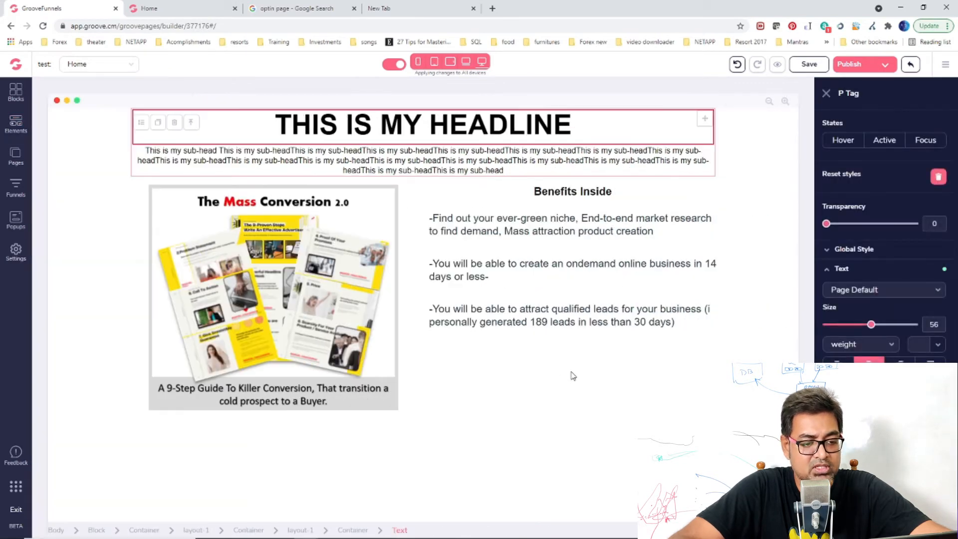
{"action": "left_click", "coordinate": [574, 374]}
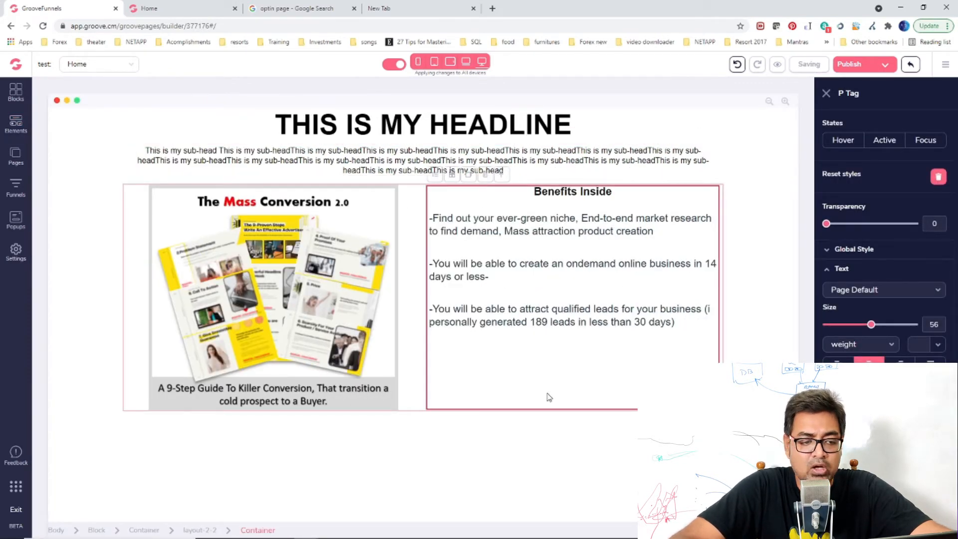
{"action": "left_click", "coordinate": [525, 382]}
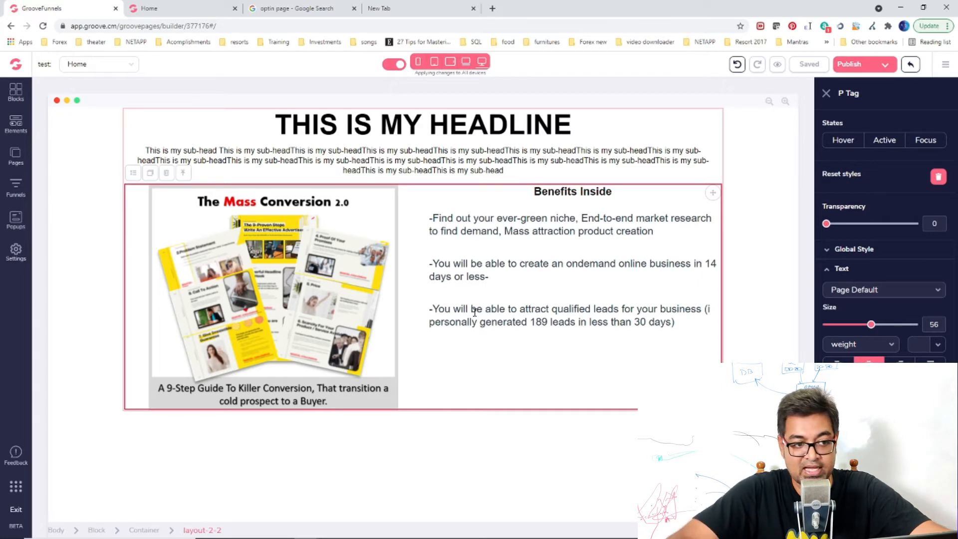
{"action": "left_click", "coordinate": [174, 201]}
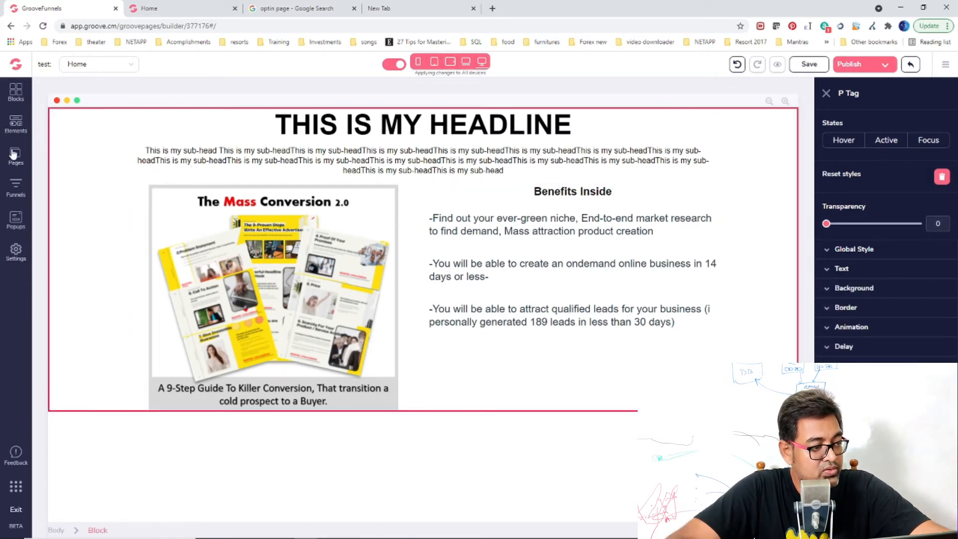
Add a Groovemail Form beneath the last benefit in the Benefits Inside container
{"action": "left_click", "coordinate": [16, 123]}
{"action": "scroll", "coordinate": [100, 253], "scroll_direction": "down", "scroll_amount": 20}
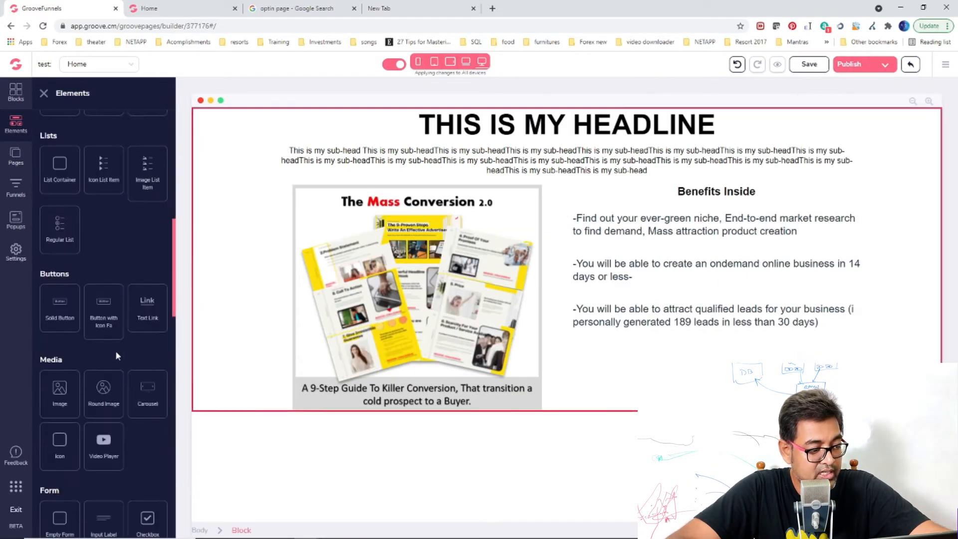
{"action": "scroll", "coordinate": [121, 351], "scroll_direction": "down", "scroll_amount": 5}
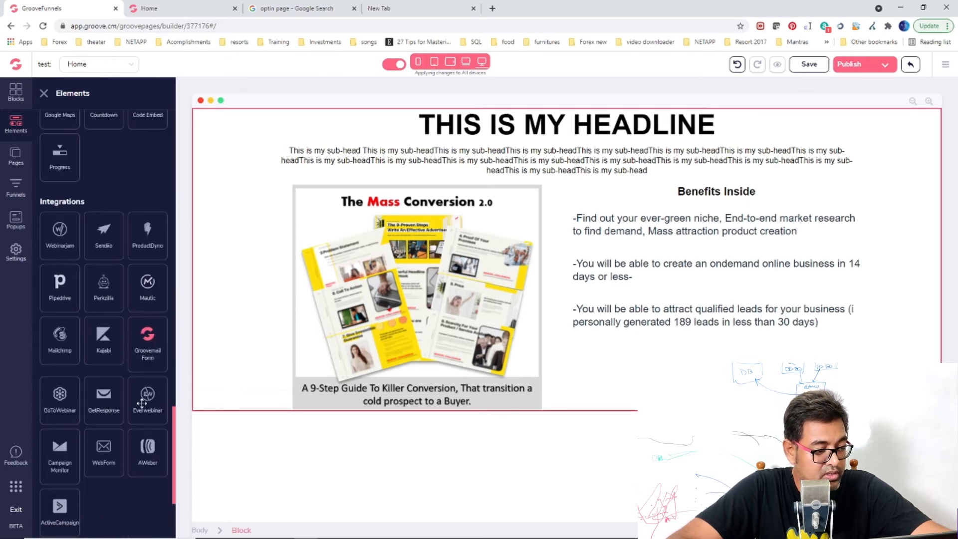
{"action": "left_click_drag", "start_coordinate": [151, 336], "coordinate": [679, 344]}
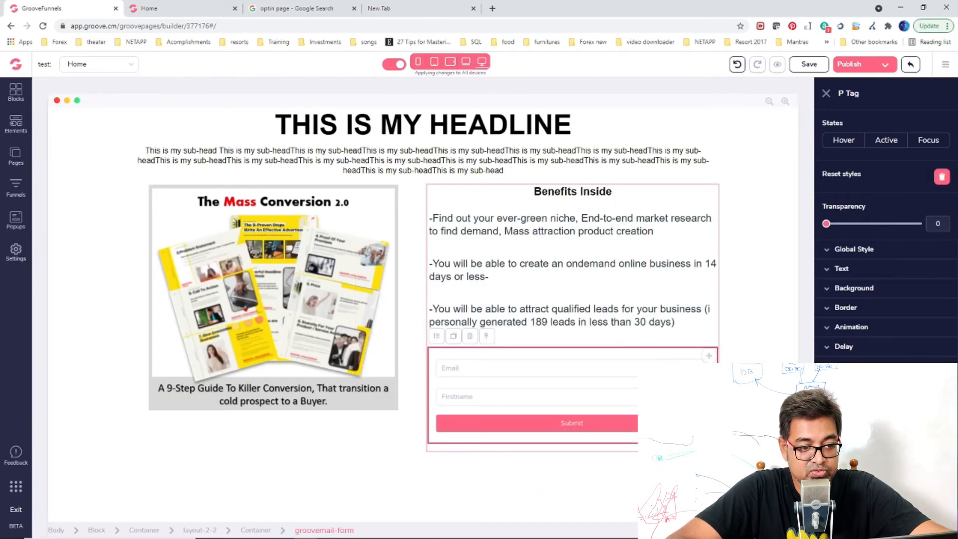
Remove the extra blank line below the Benefits Inside heading and the one below the second benefit
{"action": "left_click", "coordinate": [447, 194]}
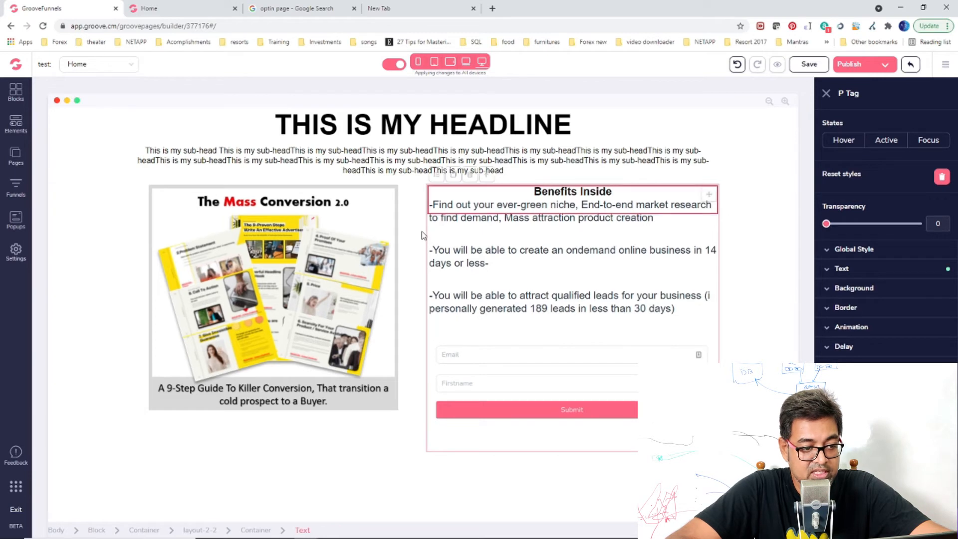
{"action": "left_click", "coordinate": [427, 246]}
{"action": "left_click", "coordinate": [428, 247]}
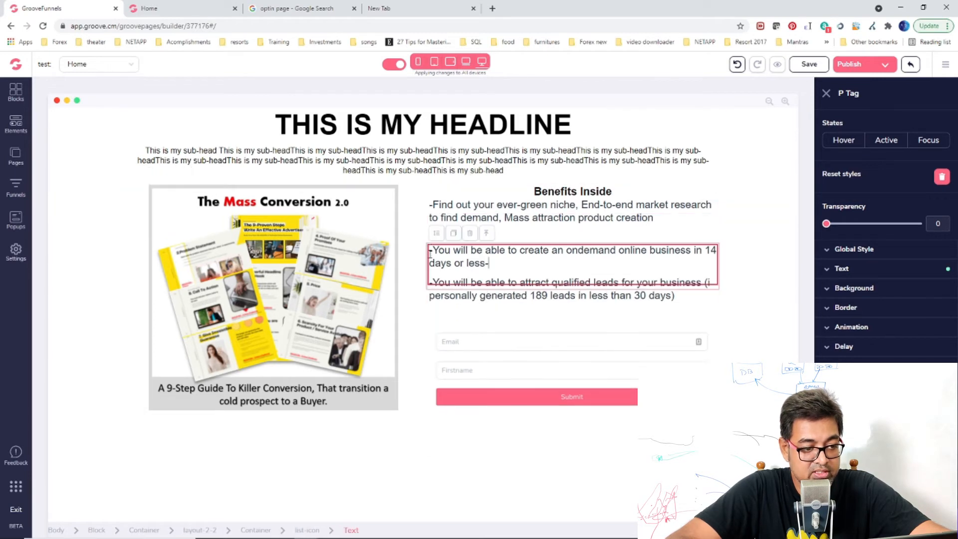
{"action": "left_click", "coordinate": [427, 267]}
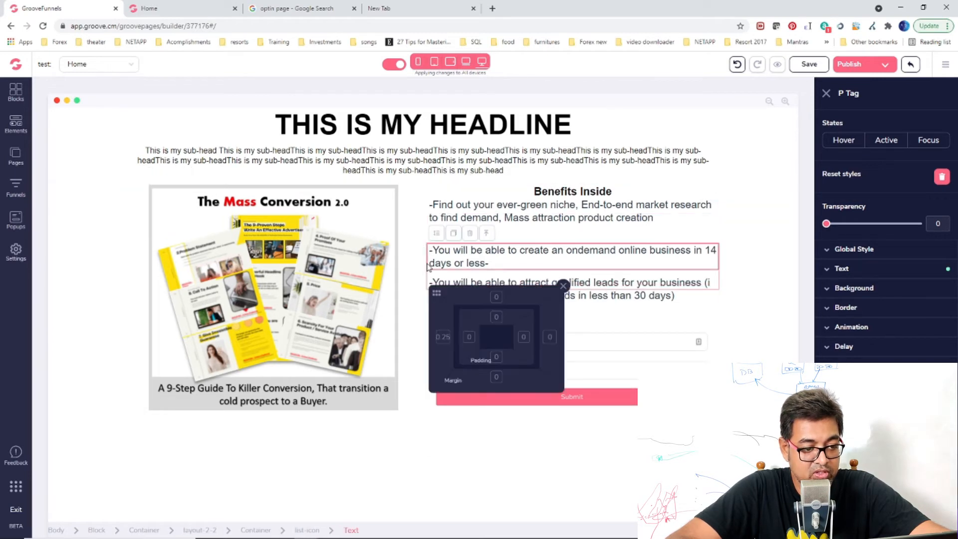
Apply xl shading to the container holding the benefits list and the opt-in form
{"action": "left_click", "coordinate": [588, 411]}
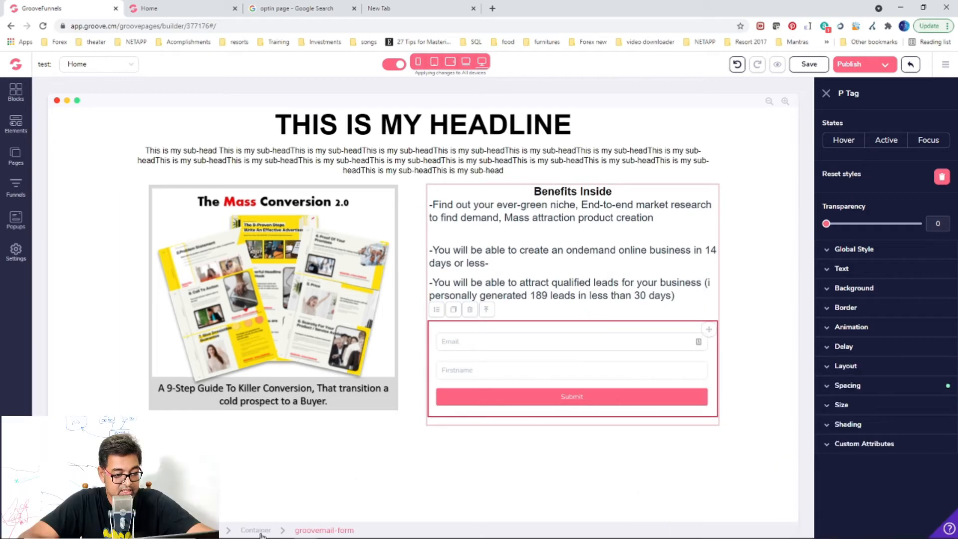
{"action": "left_click", "coordinate": [261, 531]}
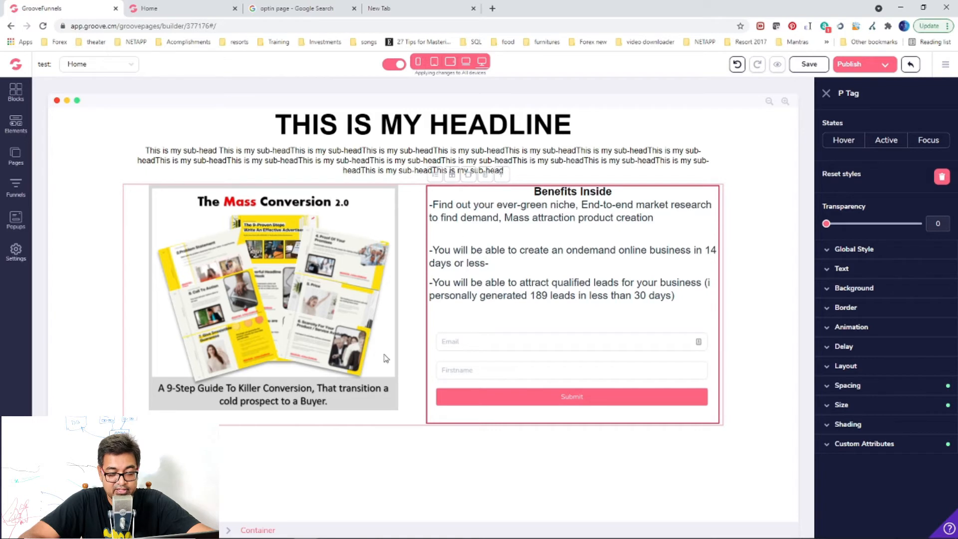
{"action": "left_click", "coordinate": [831, 427]}
{"action": "left_click", "coordinate": [902, 446]}
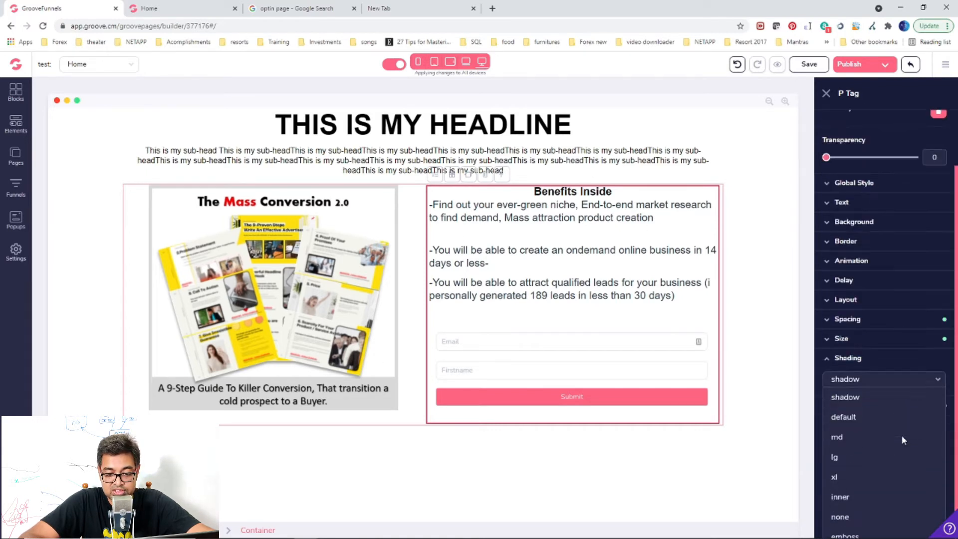
{"action": "left_click", "coordinate": [864, 466]}
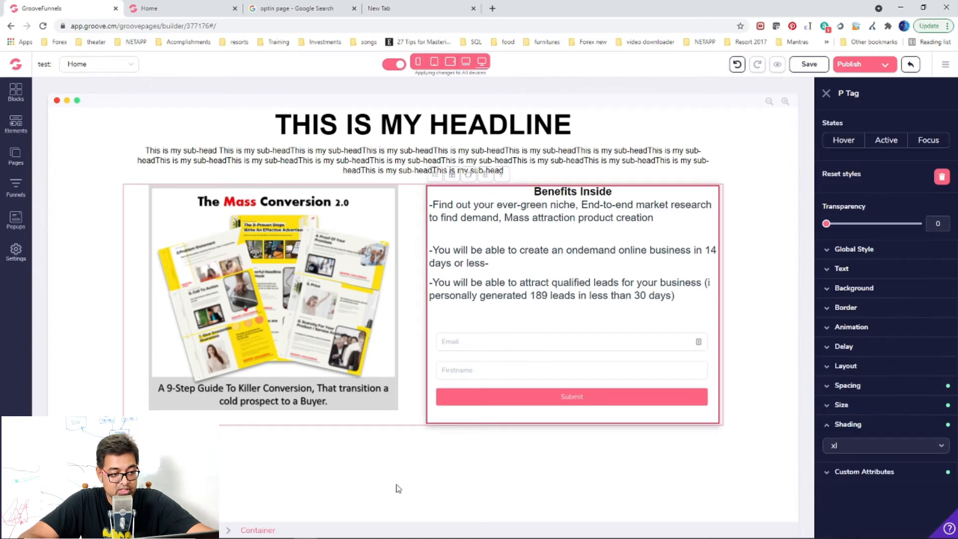
Delete the Mass Conversion 2.0 guide image from the column beside the benefits and confirm the deletion
{"action": "left_click", "coordinate": [576, 116]}
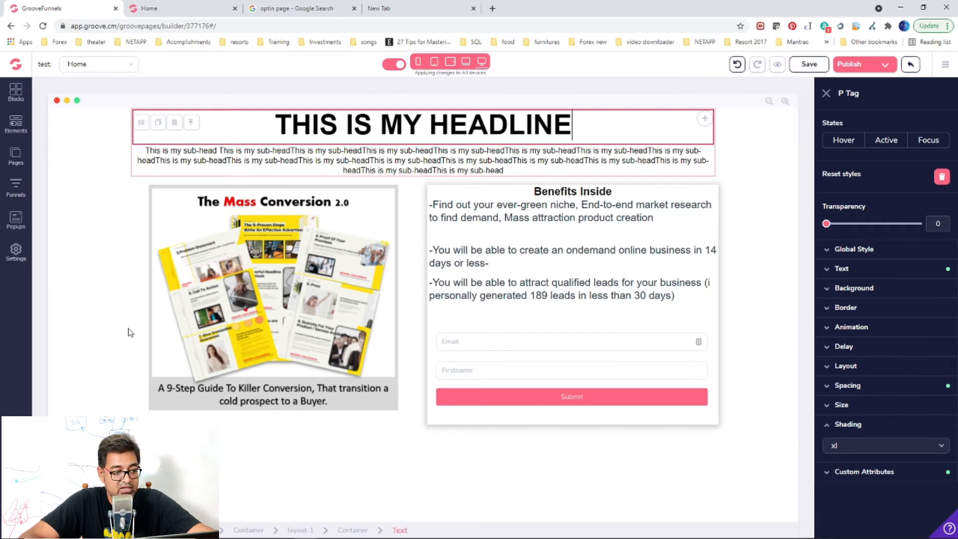
{"action": "left_click", "coordinate": [258, 275]}
{"action": "left_click", "coordinate": [827, 93]}
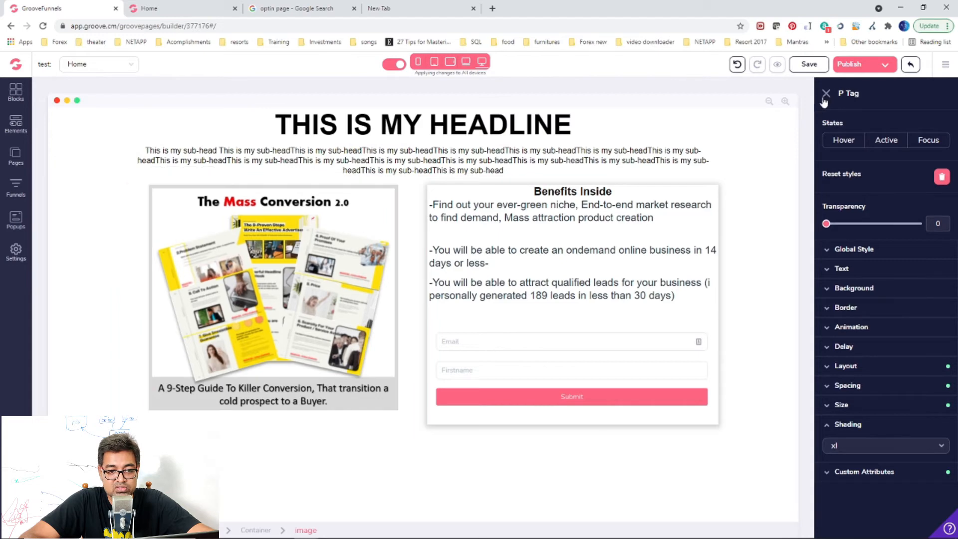
{"action": "left_click", "coordinate": [398, 417]}
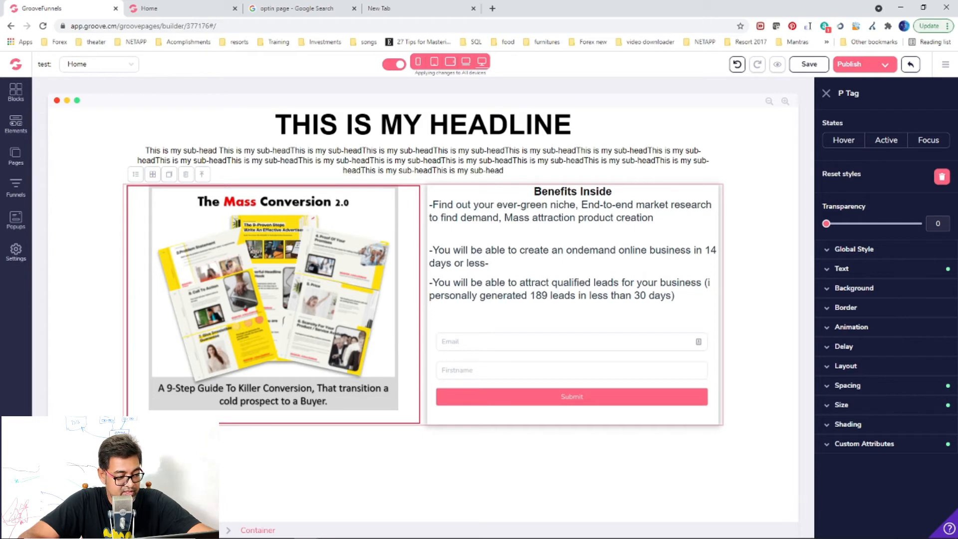
{"action": "left_click", "coordinate": [160, 530]}
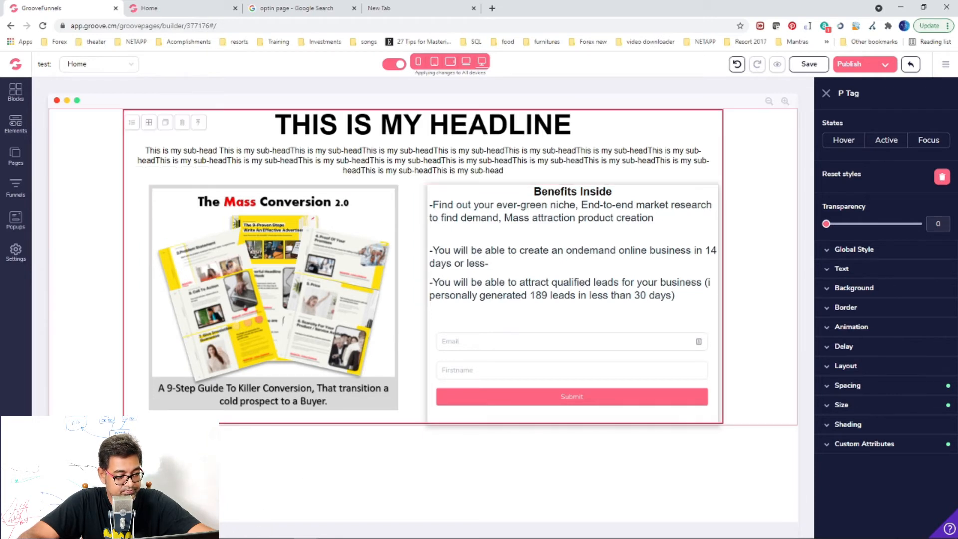
{"action": "left_click", "coordinate": [406, 410]}
{"action": "left_click", "coordinate": [395, 402]}
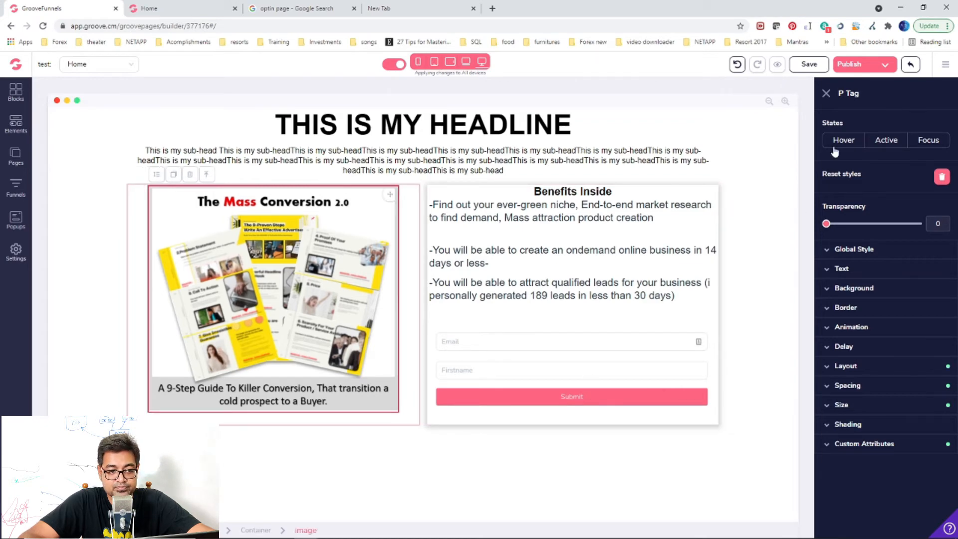
{"action": "left_click", "coordinate": [190, 175]}
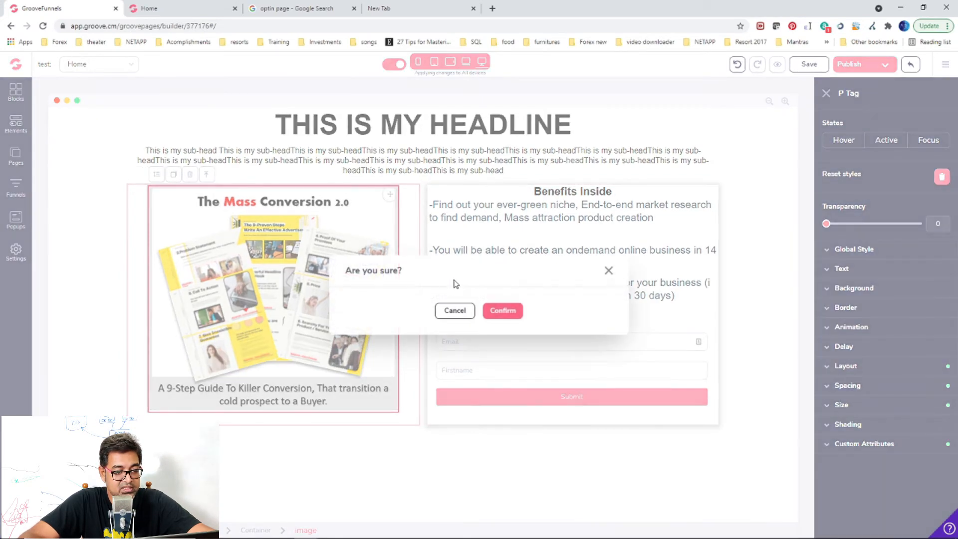
{"action": "left_click", "coordinate": [503, 309]}
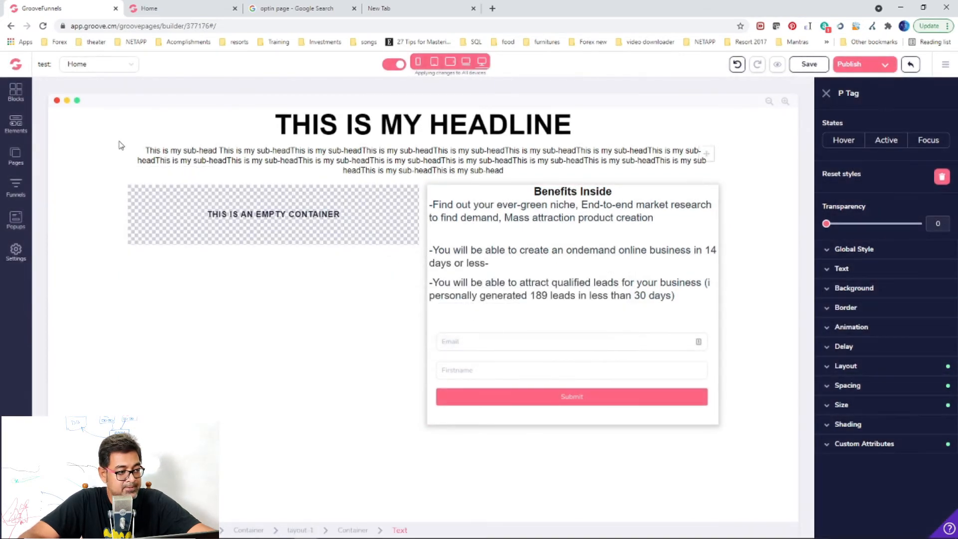
Insert an Image element into the empty container beside the benefits
{"action": "left_click", "coordinate": [16, 123]}
{"action": "scroll", "coordinate": [92, 331], "scroll_direction": "down", "scroll_amount": 15}
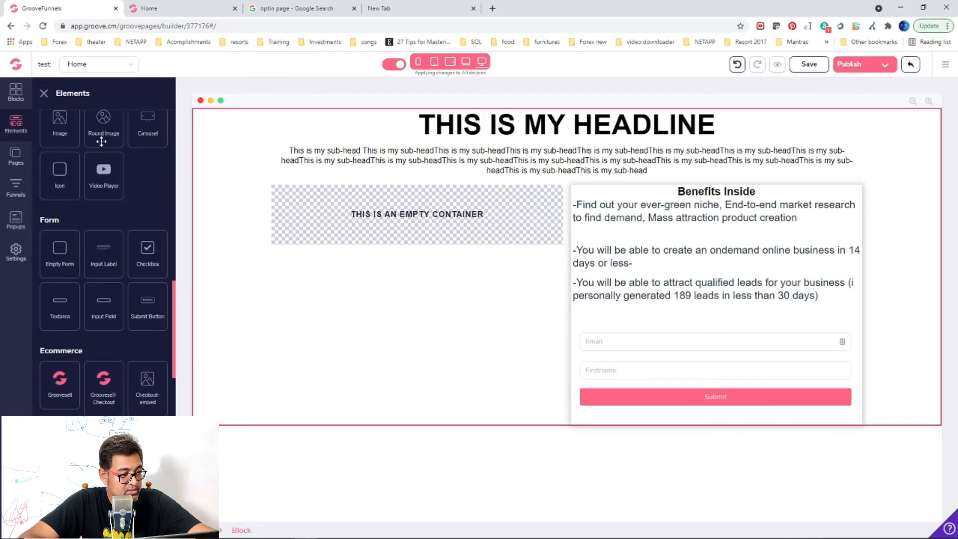
{"action": "left_click_drag", "start_coordinate": [60, 124], "coordinate": [409, 250]}
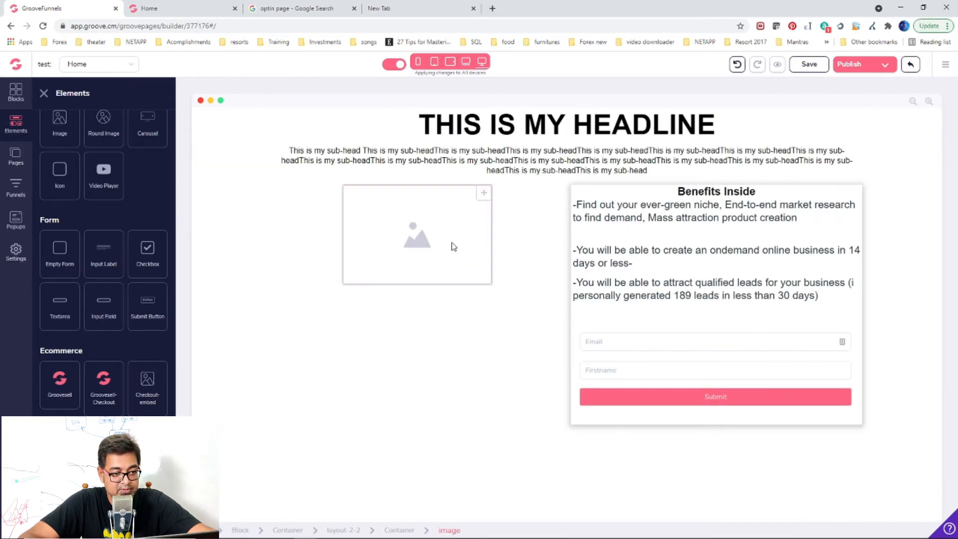
Save the page with the new image placeholder and reload the builder
{"action": "left_click", "coordinate": [453, 247]}
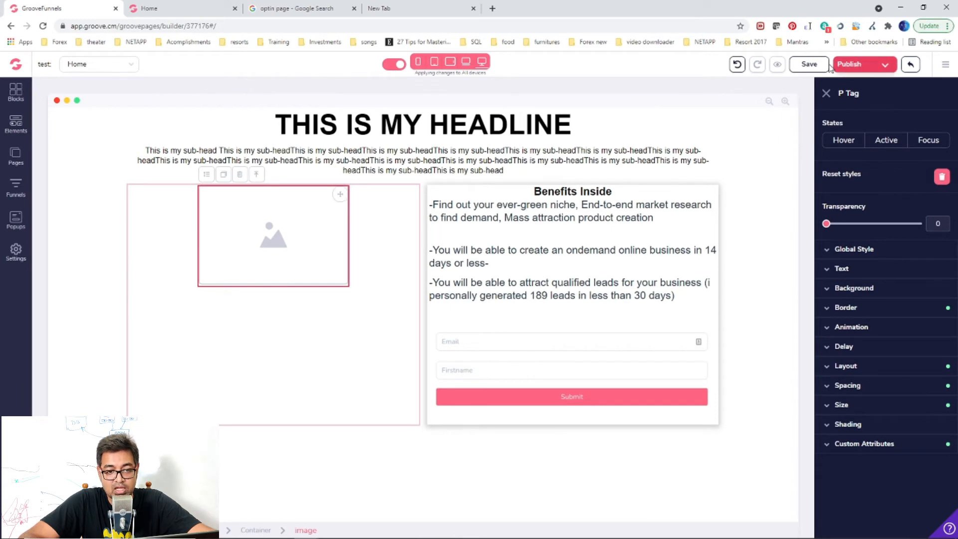
{"action": "left_click", "coordinate": [809, 64]}
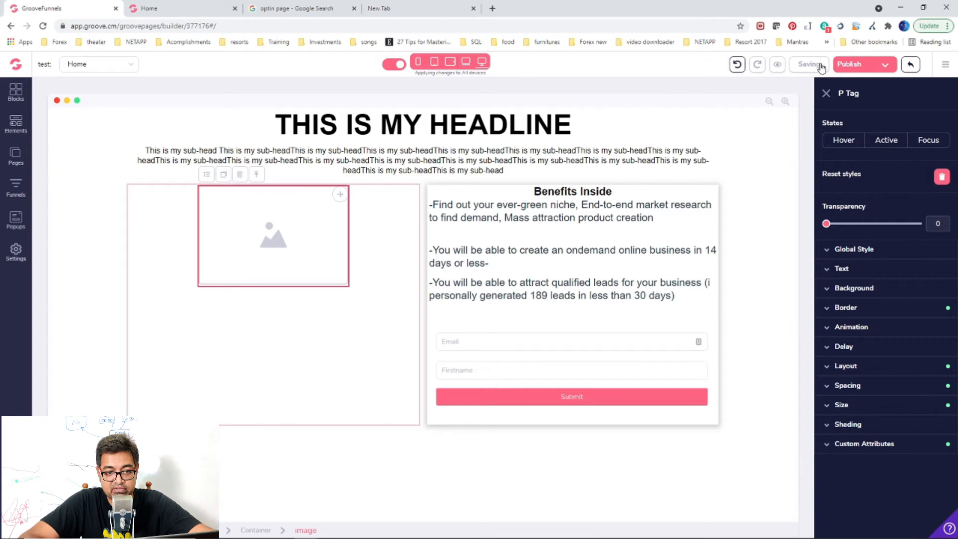
{"action": "left_click", "coordinate": [42, 27]}
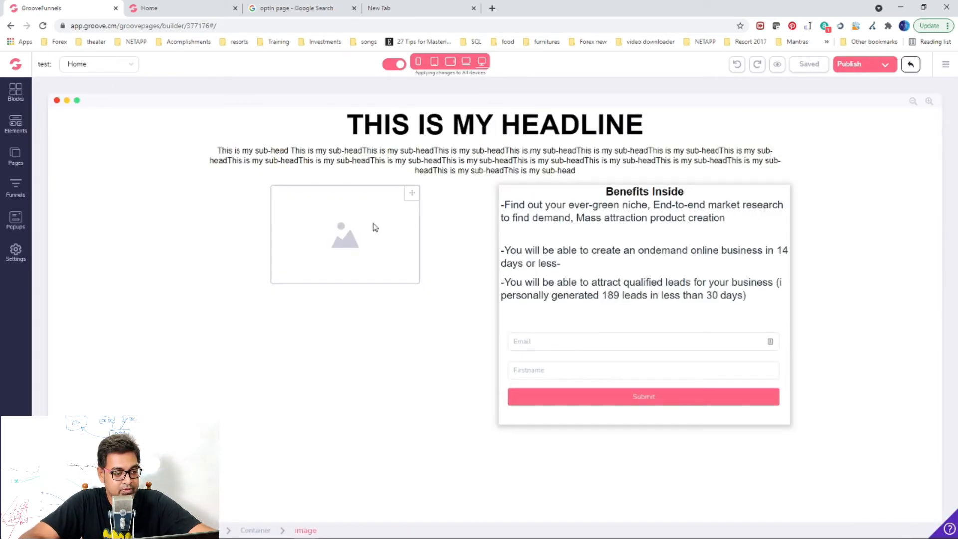
{"action": "left_click", "coordinate": [373, 227]}
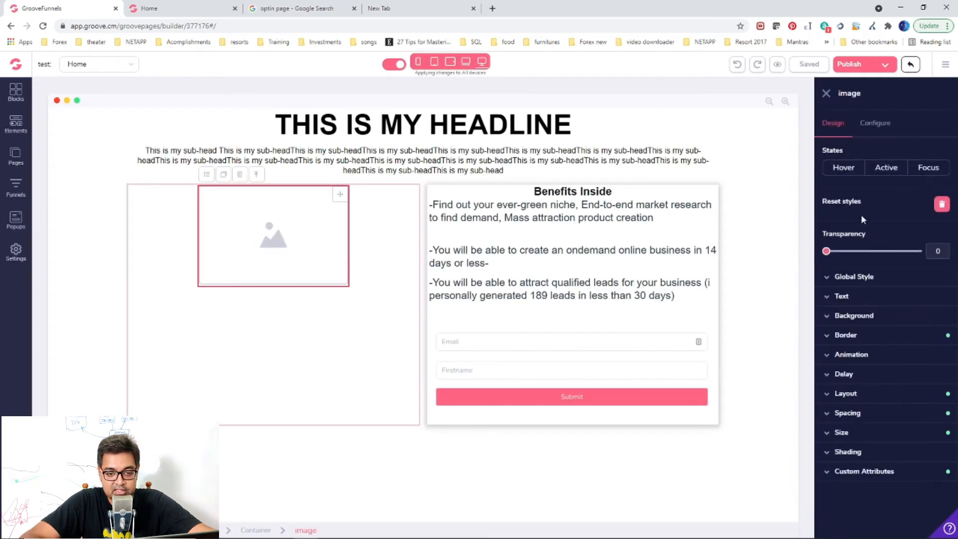
{"action": "left_click", "coordinate": [875, 123]}
{"action": "left_click", "coordinate": [912, 205]}
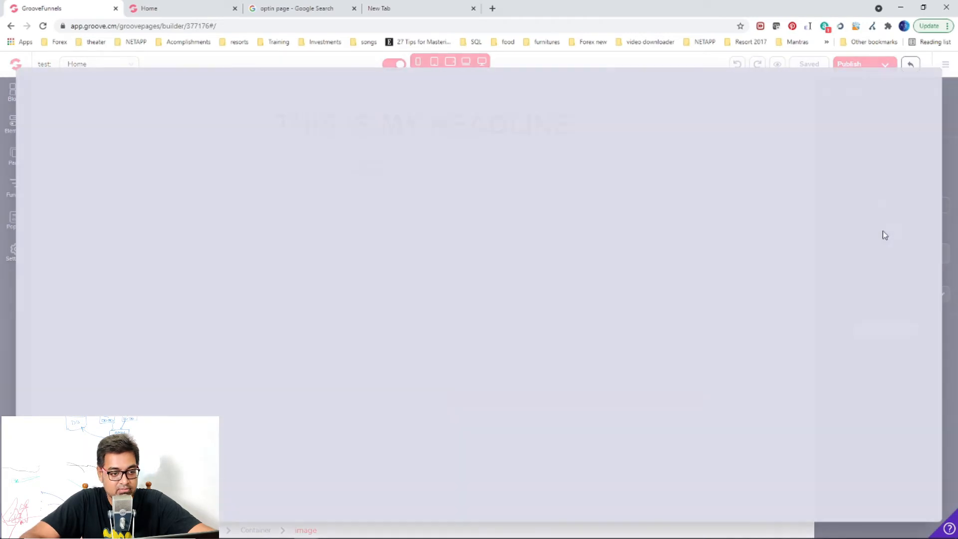
{"action": "scroll", "coordinate": [380, 348], "scroll_direction": "down", "scroll_amount": 4}
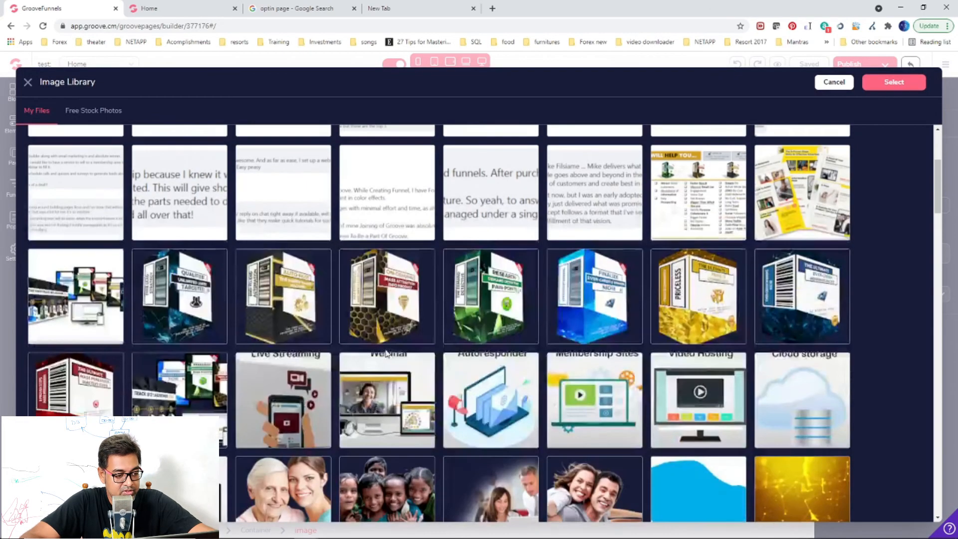
{"action": "left_click", "coordinate": [71, 312]}
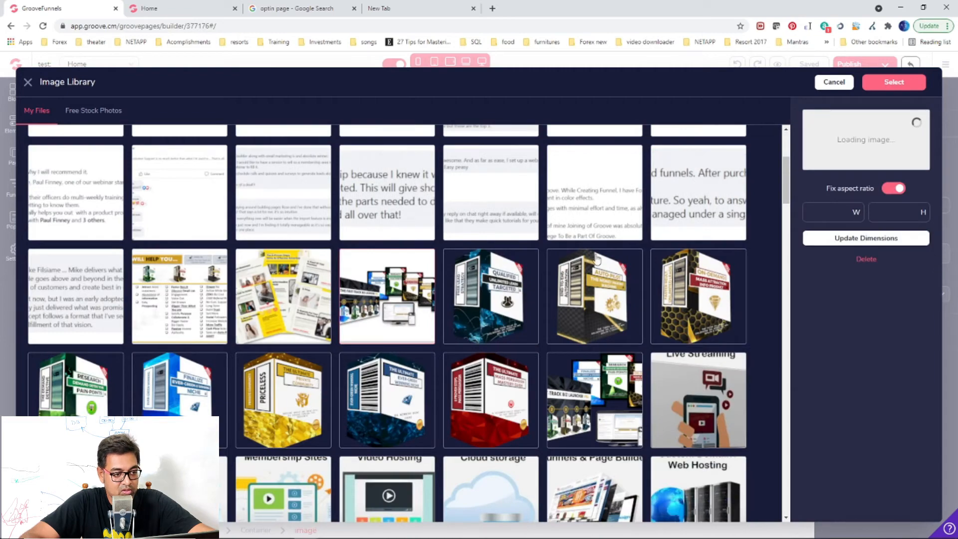
{"action": "scroll", "coordinate": [339, 305], "scroll_direction": "up", "scroll_amount": 4}
{"action": "left_click", "coordinate": [219, 194]}
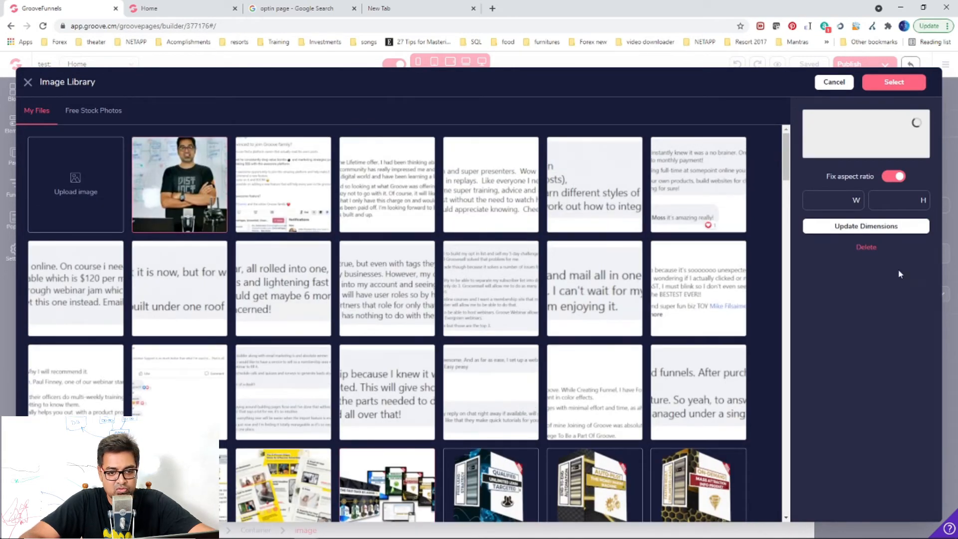
{"action": "left_click", "coordinate": [885, 85]}
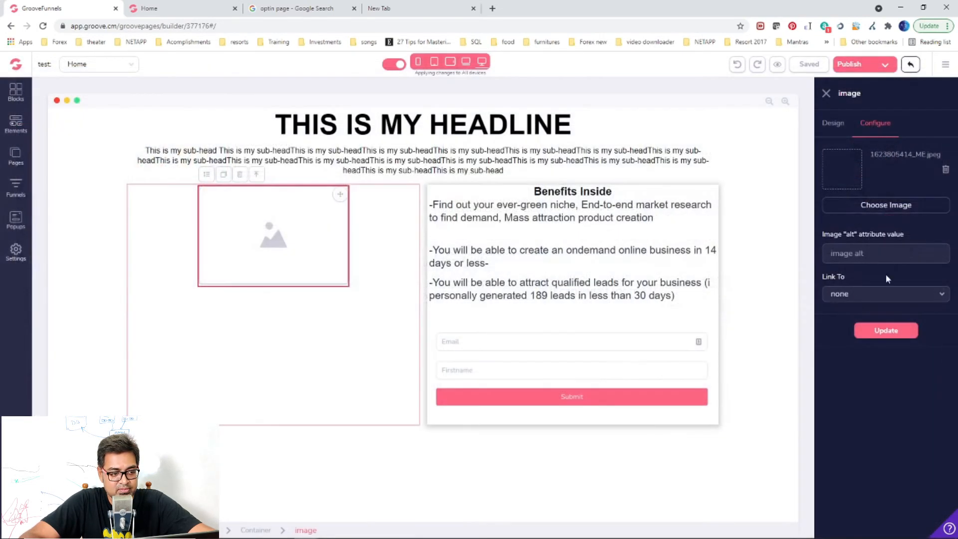
{"action": "left_click", "coordinate": [891, 332]}
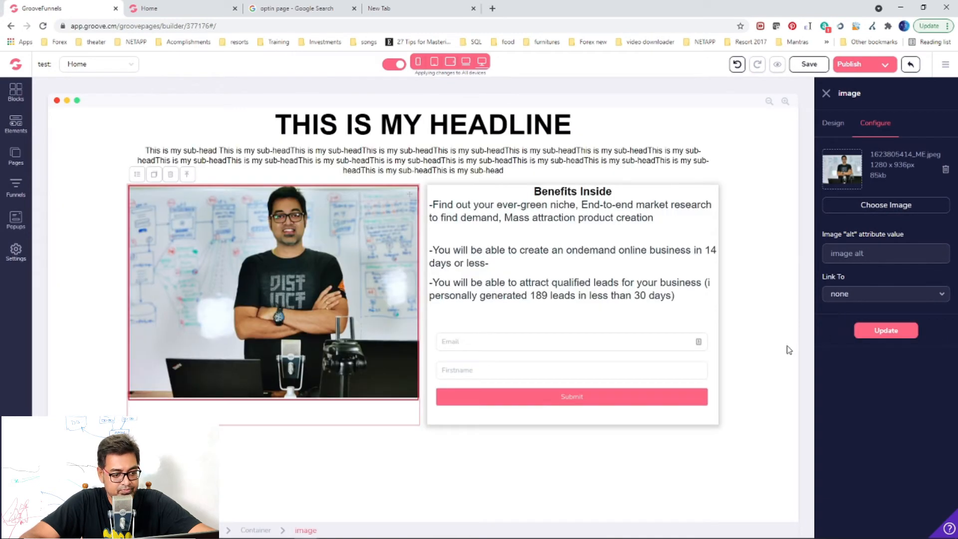
Remove the extra blank line below the first benefit, which ends with "Mass attraction product creation"
{"action": "left_click", "coordinate": [779, 272]}
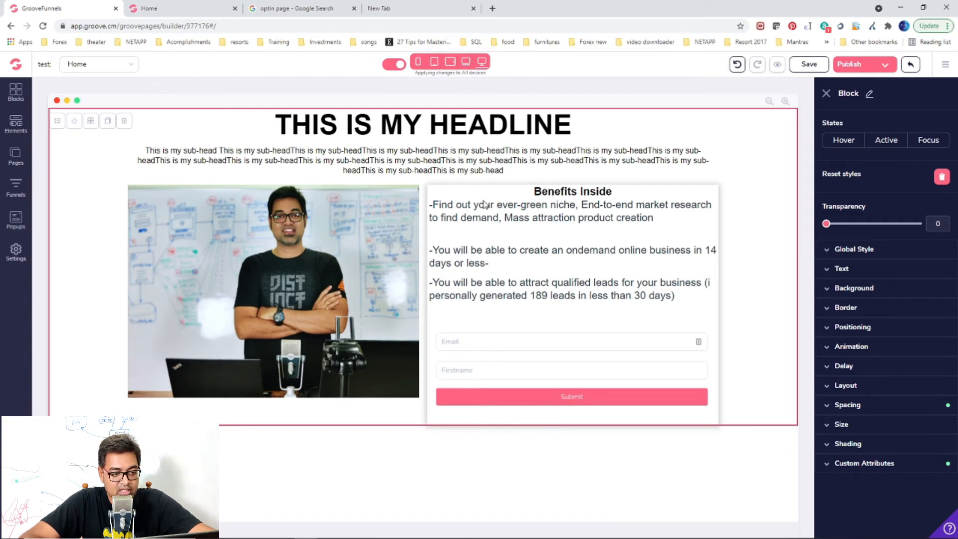
{"action": "left_click", "coordinate": [433, 196]}
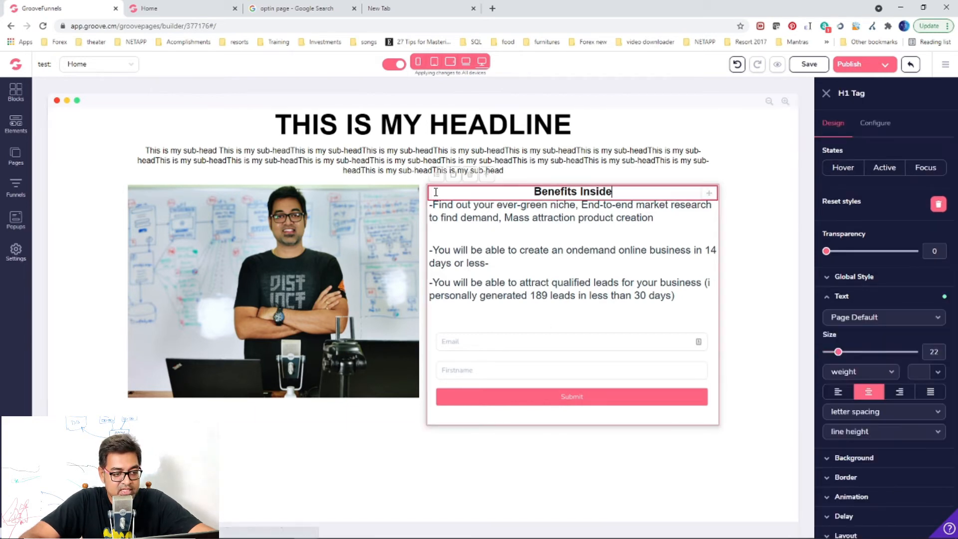
{"action": "left_click", "coordinate": [430, 219]}
{"action": "left_click", "coordinate": [438, 223]}
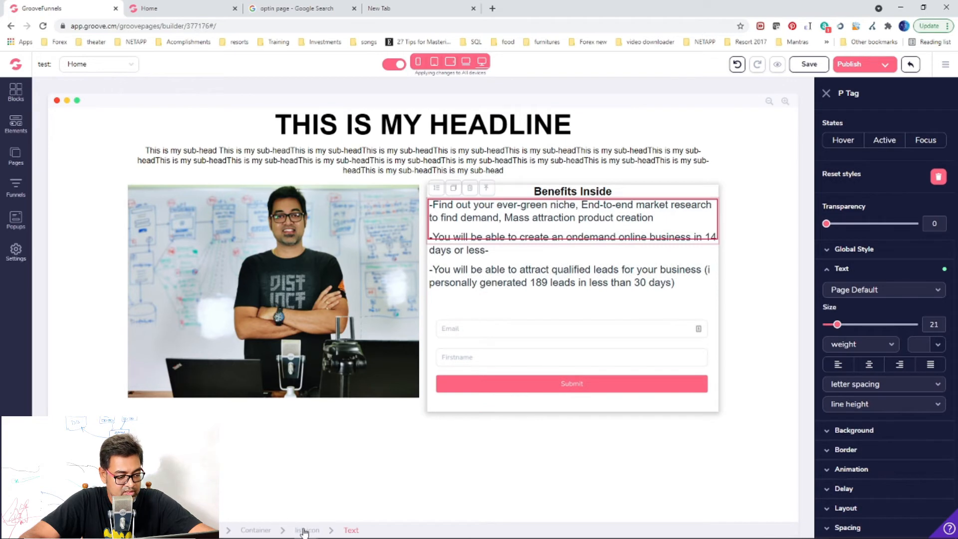
Set the left and right padding of the container holding the benefits and form to 33
{"action": "left_click", "coordinate": [252, 532]}
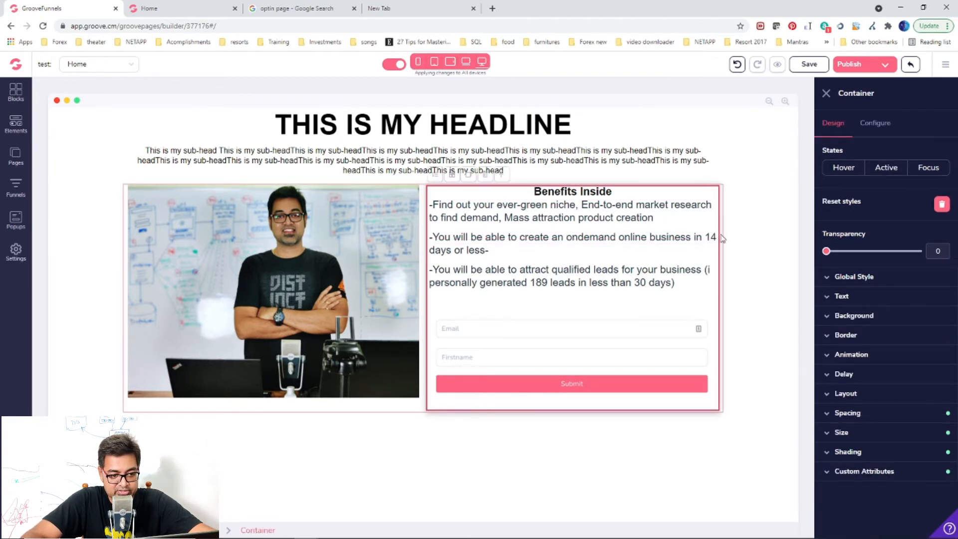
{"action": "left_click", "coordinate": [828, 414]}
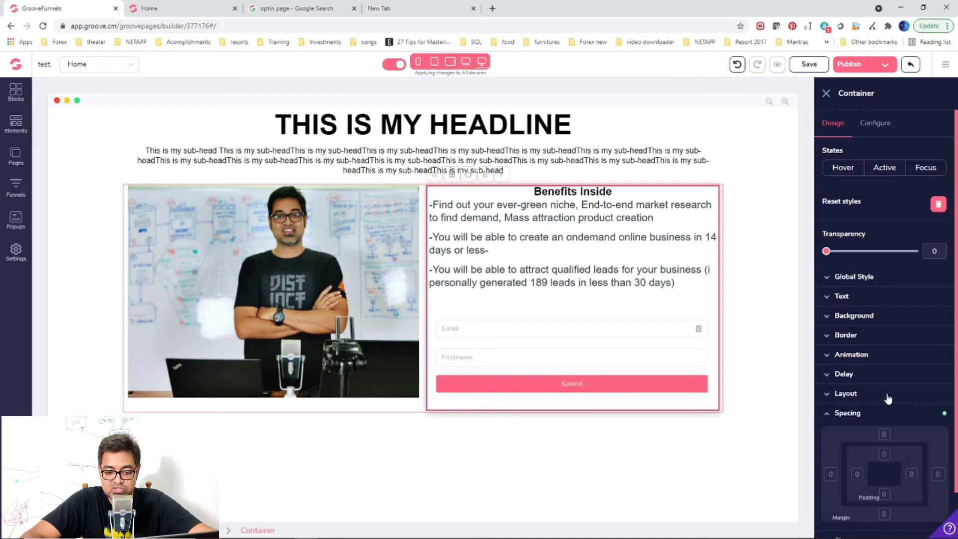
{"action": "scroll", "coordinate": [887, 401], "scroll_direction": "down", "scroll_amount": 1}
{"action": "left_click", "coordinate": [858, 425]}
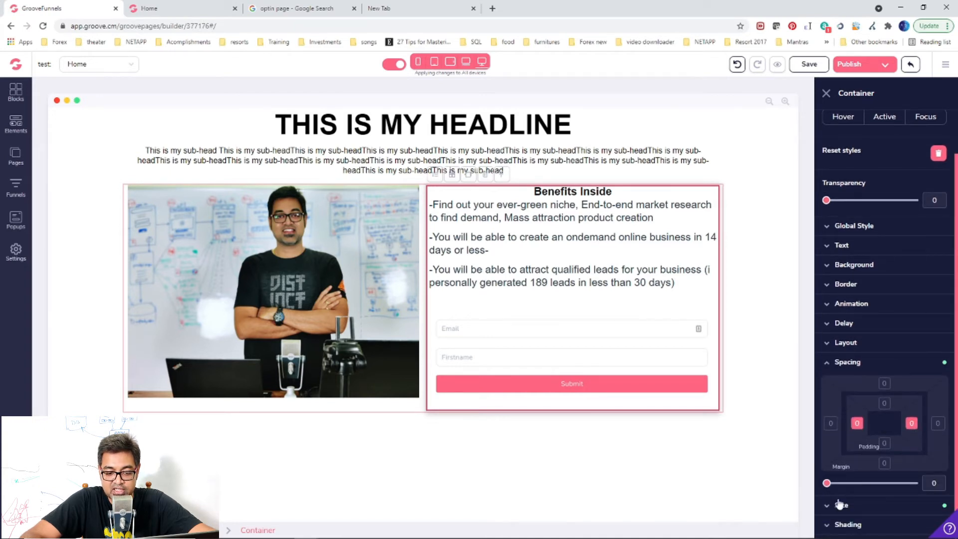
{"action": "left_click_drag", "start_coordinate": [828, 484], "coordinate": [856, 474]}
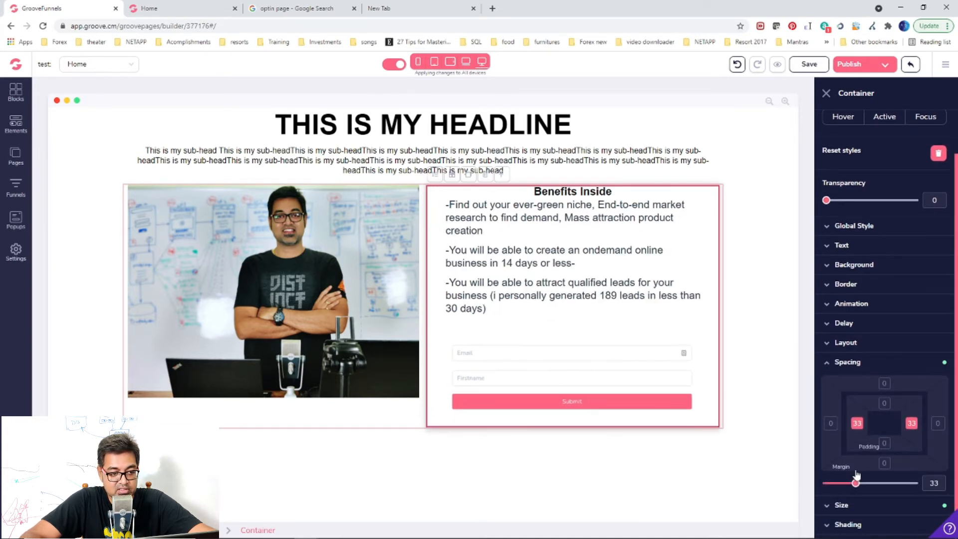
Add slight vertical spacing above and below the "Benefits Inside" heading and remove the extra blank line below the last benefit
{"action": "left_click", "coordinate": [626, 197]}
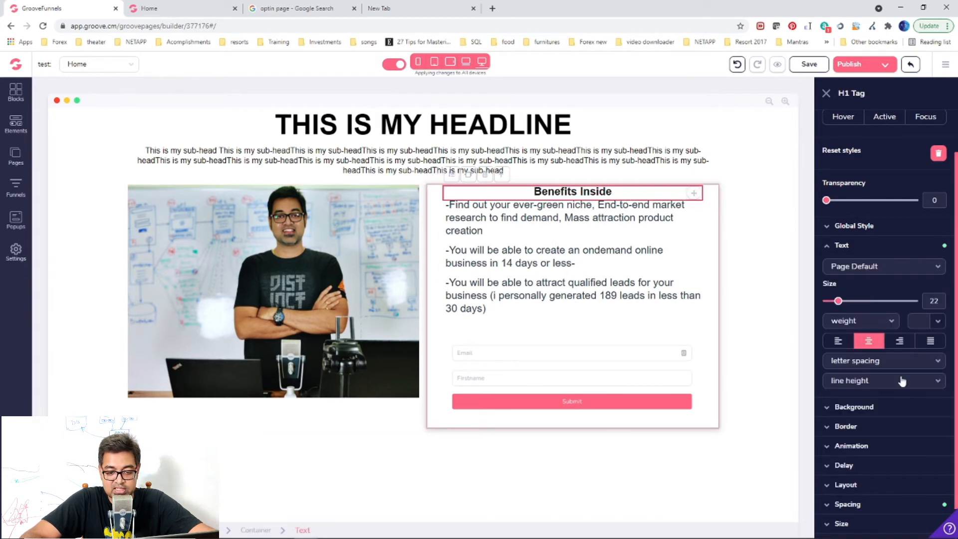
{"action": "left_click", "coordinate": [826, 504]}
{"action": "scroll", "coordinate": [887, 434], "scroll_direction": "down", "scroll_amount": 3}
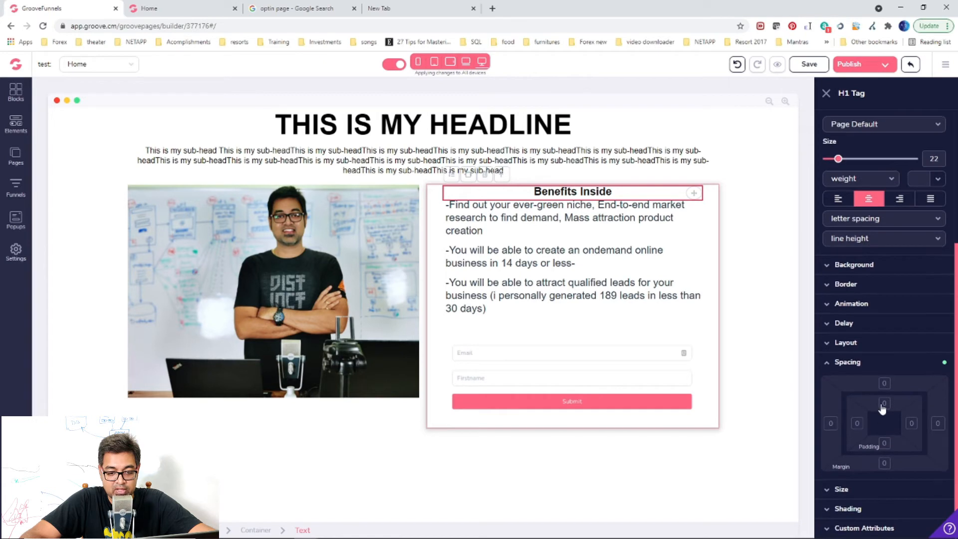
{"action": "left_click", "coordinate": [884, 383]}
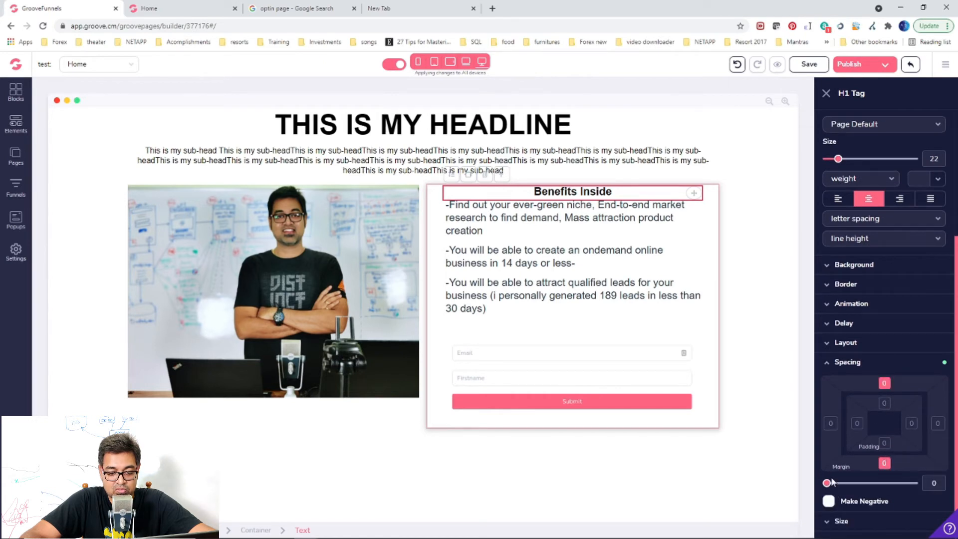
{"action": "mouse_move", "coordinate": [833, 484]}
{"action": "left_mouse_down"}
{"action": "mouse_move", "coordinate": [853, 484]}
{"action": "mouse_move", "coordinate": [828, 484]}
{"action": "mouse_move", "coordinate": [849, 483]}
{"action": "mouse_move", "coordinate": [837, 484]}
{"action": "left_mouse_up"}
{"action": "left_click", "coordinate": [885, 404]}
{"action": "left_click", "coordinate": [506, 315]}
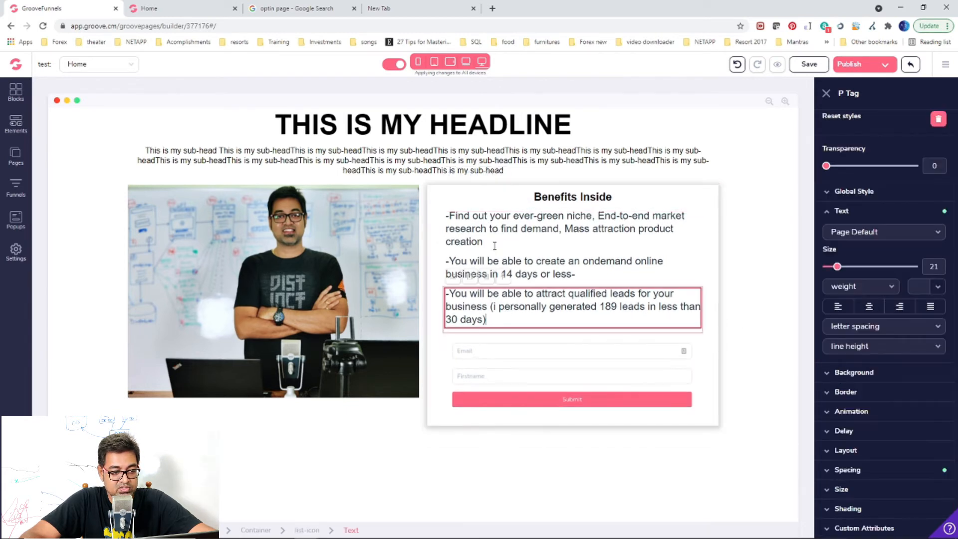
Delete the first benefit paragraph, which starts with "Find out your ever-green niche", and confirm the deletion
{"action": "left_click_drag", "start_coordinate": [494, 244], "coordinate": [429, 221]}
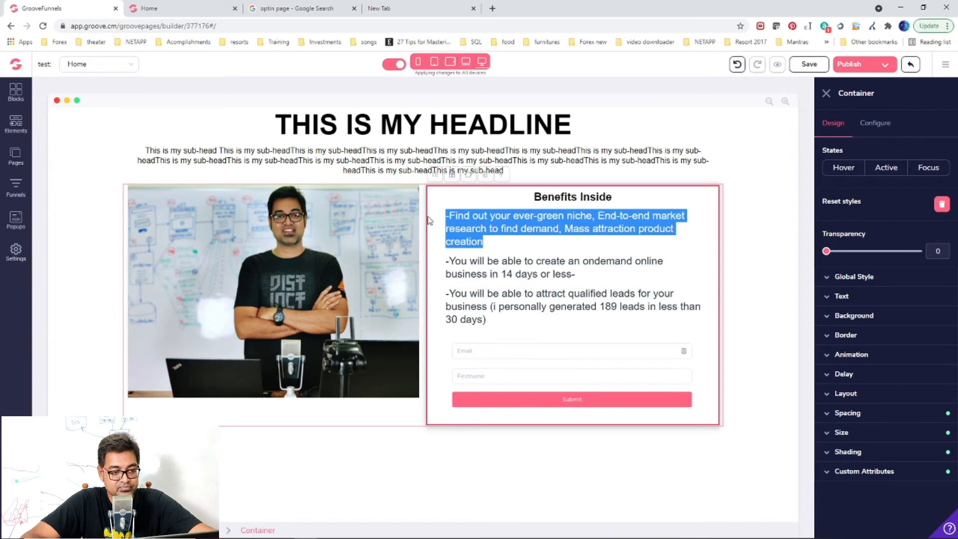
{"action": "left_click", "coordinate": [757, 260]}
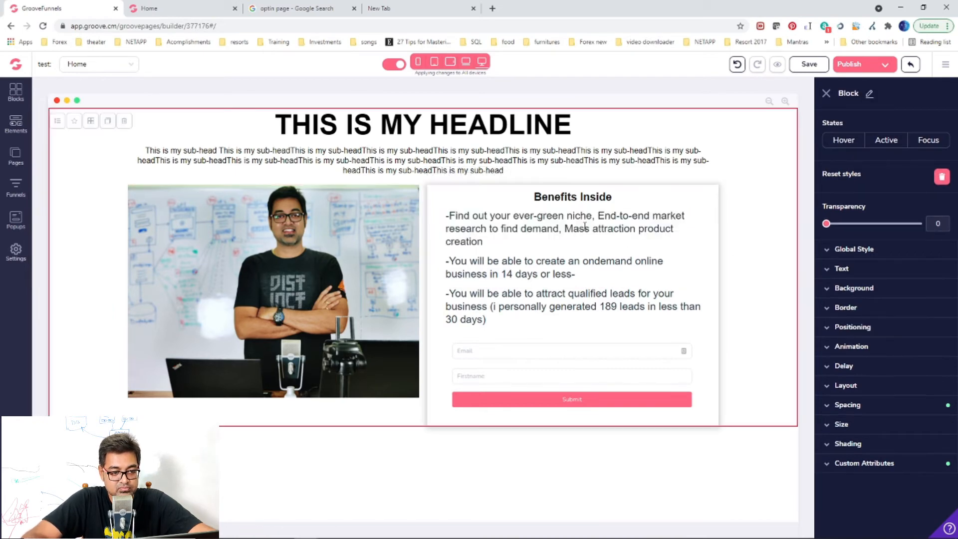
{"action": "left_click", "coordinate": [486, 220]}
{"action": "left_click", "coordinate": [487, 200]}
{"action": "left_click", "coordinate": [514, 311]}
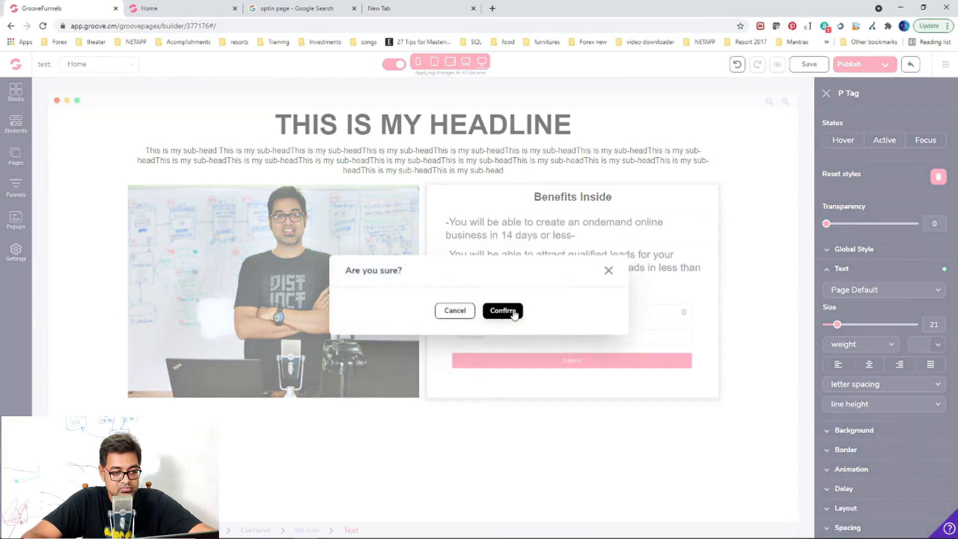
{"action": "left_click", "coordinate": [757, 354]}
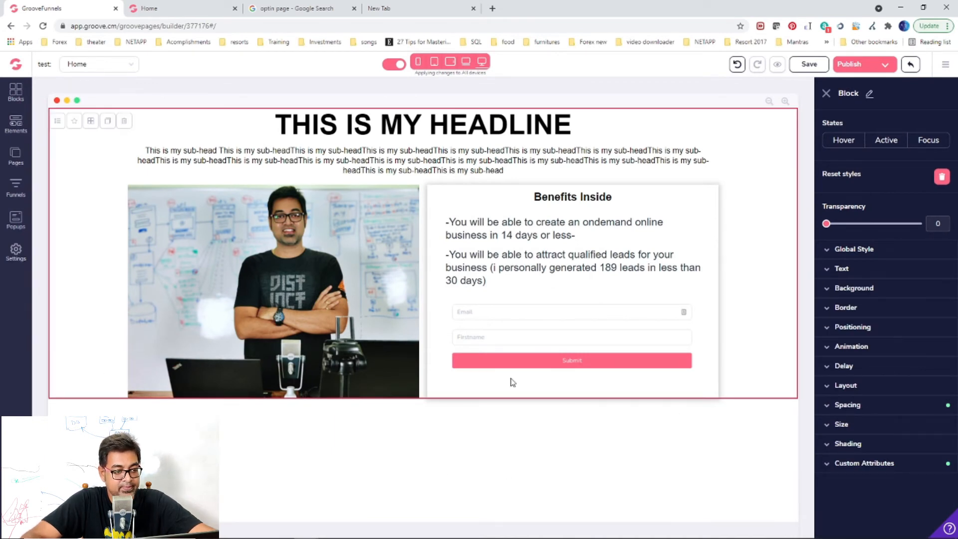
Review the configuration and design settings of the Groovemail form
{"action": "left_click", "coordinate": [618, 311]}
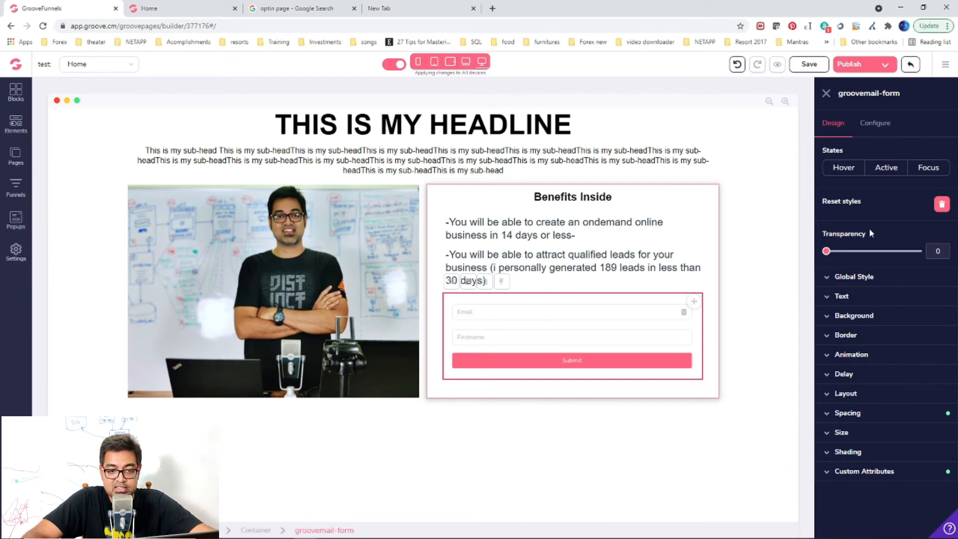
{"action": "left_click", "coordinate": [876, 123]}
{"action": "left_click", "coordinate": [832, 125]}
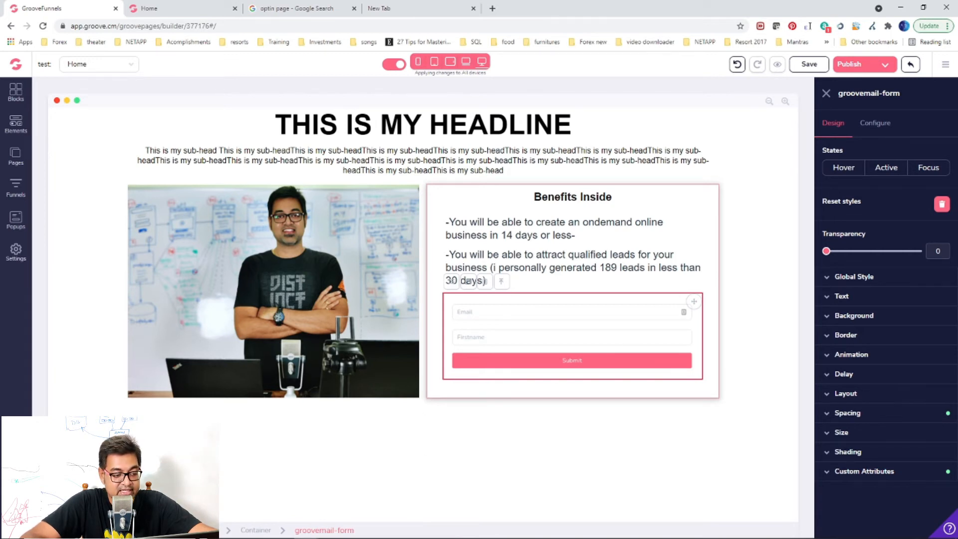
Add the saved FBL Footer 2 block below the opt-in section
{"action": "left_click", "coordinate": [16, 122]}
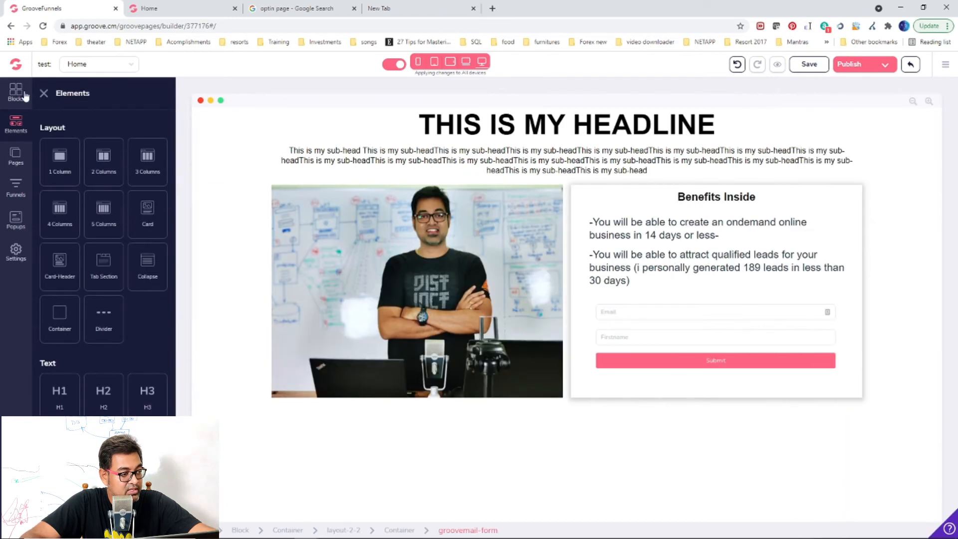
{"action": "left_click", "coordinate": [16, 90]}
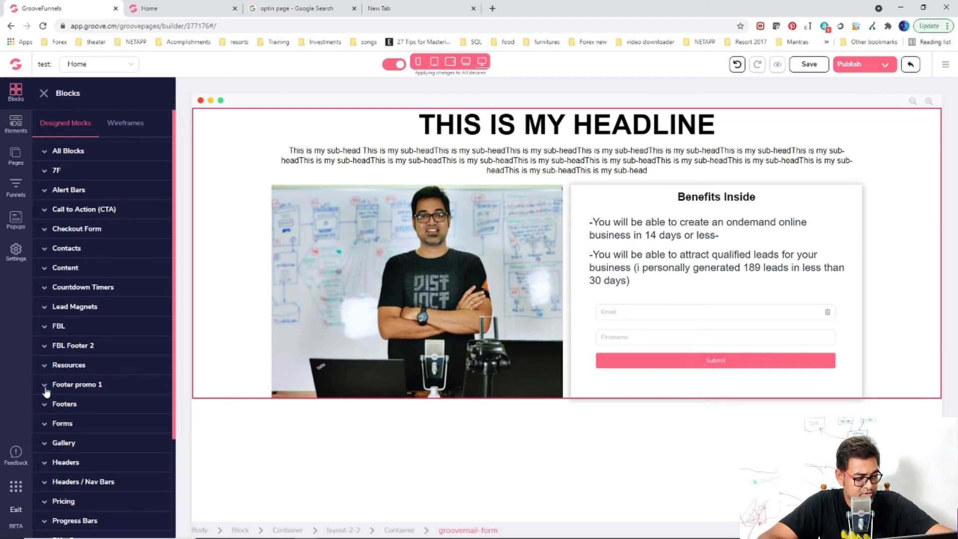
{"action": "scroll", "coordinate": [93, 404], "scroll_direction": "down", "scroll_amount": 2}
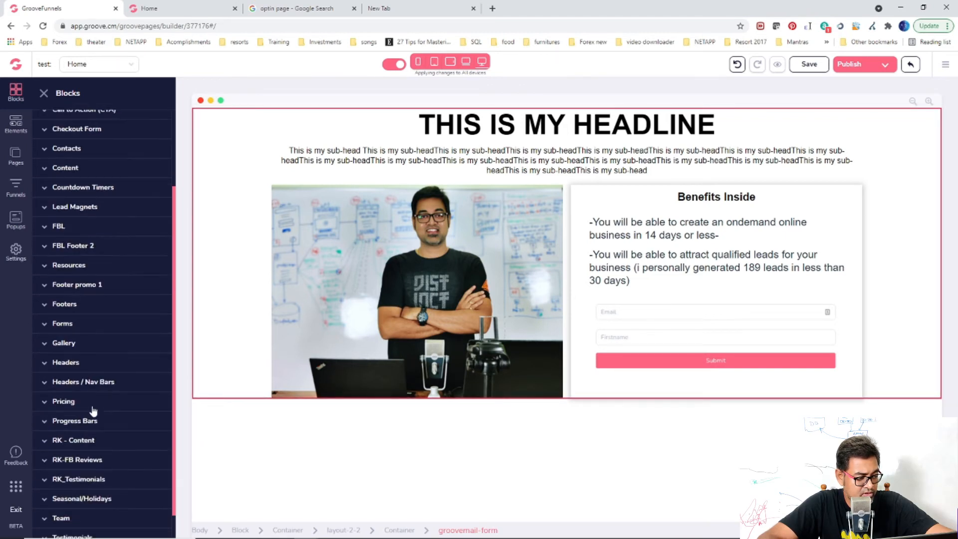
{"action": "scroll", "coordinate": [48, 476], "scroll_direction": "down", "scroll_amount": 1}
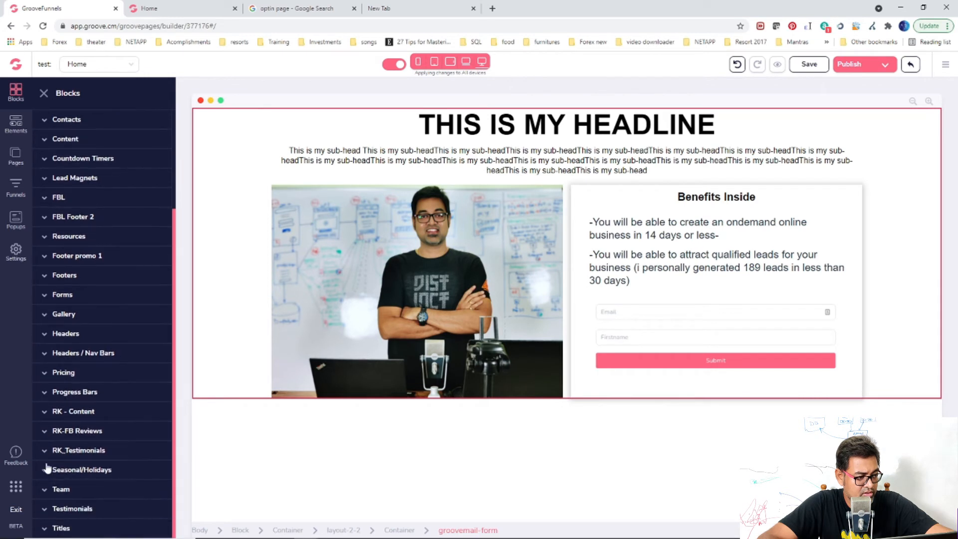
{"action": "scroll", "coordinate": [75, 399], "scroll_direction": "up", "scroll_amount": 4}
{"action": "left_click", "coordinate": [44, 317]}
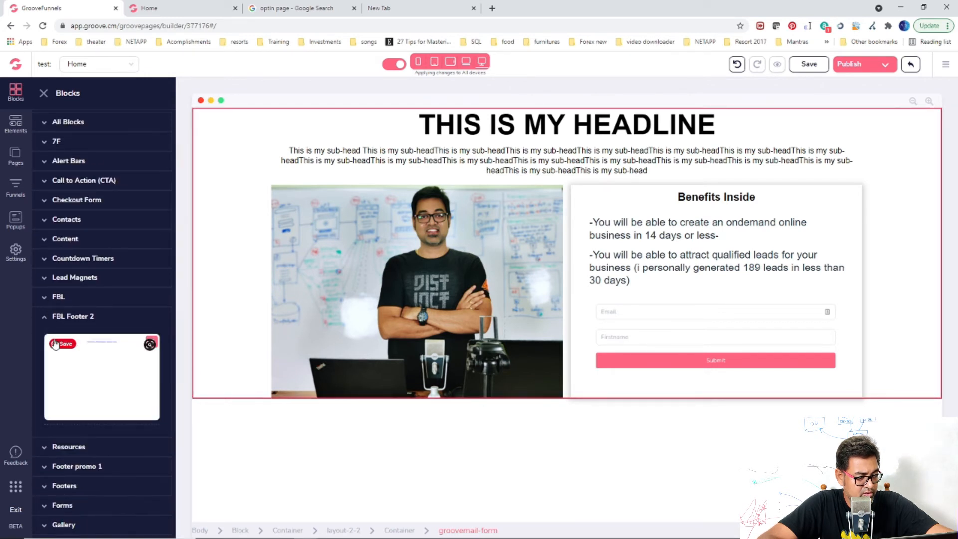
{"action": "left_click", "coordinate": [45, 319]}
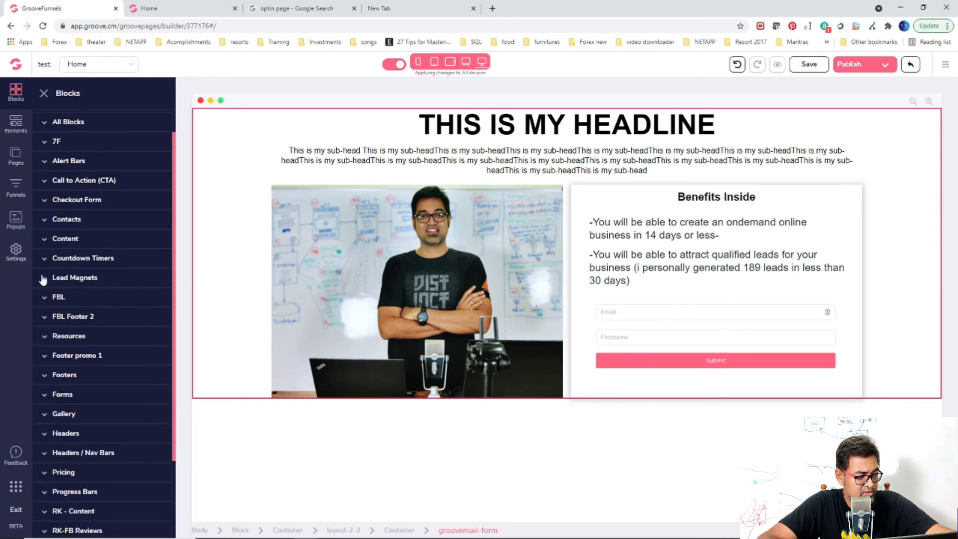
{"action": "left_click", "coordinate": [44, 317]}
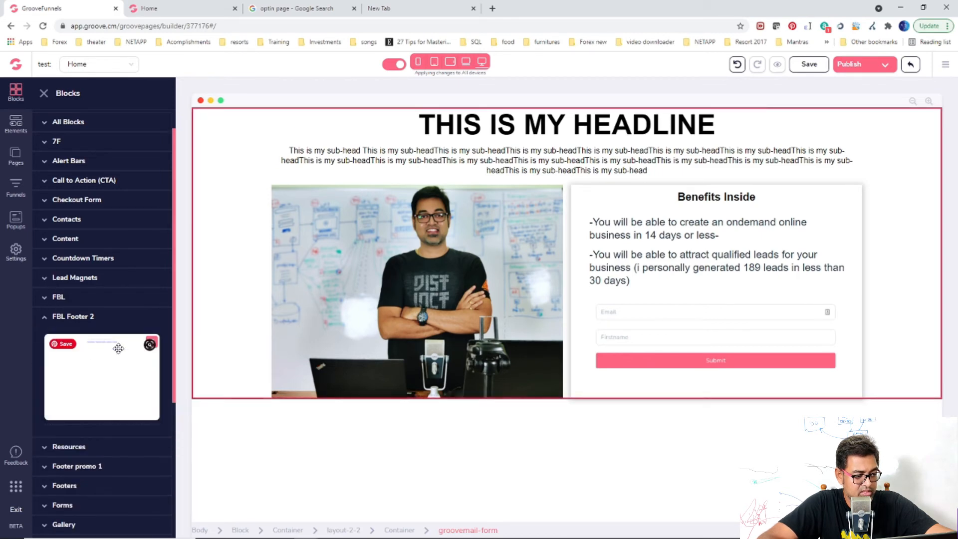
{"action": "left_click_drag", "start_coordinate": [99, 377], "coordinate": [584, 445]}
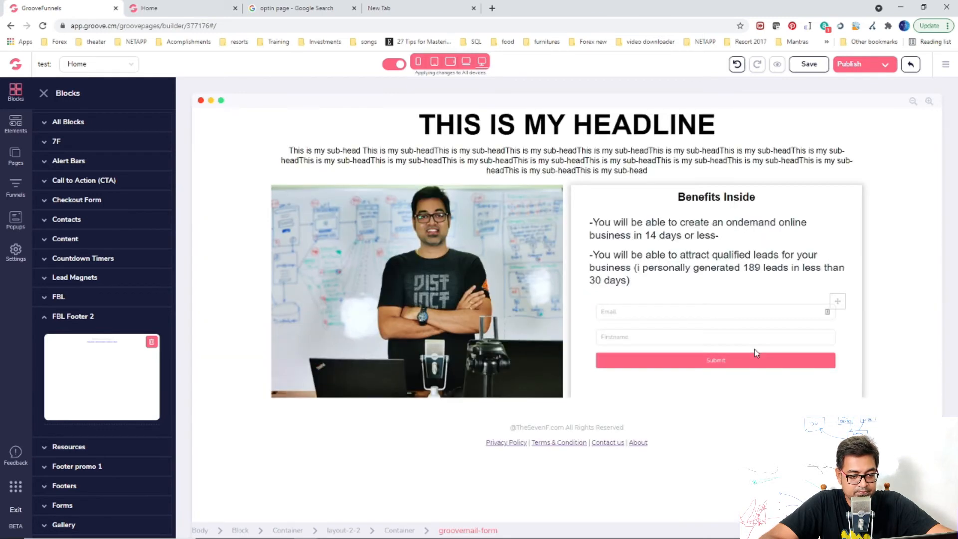
Set the bottom padding of the main opt-in block to 46 to separate it from the footer
{"action": "left_click", "coordinate": [890, 358]}
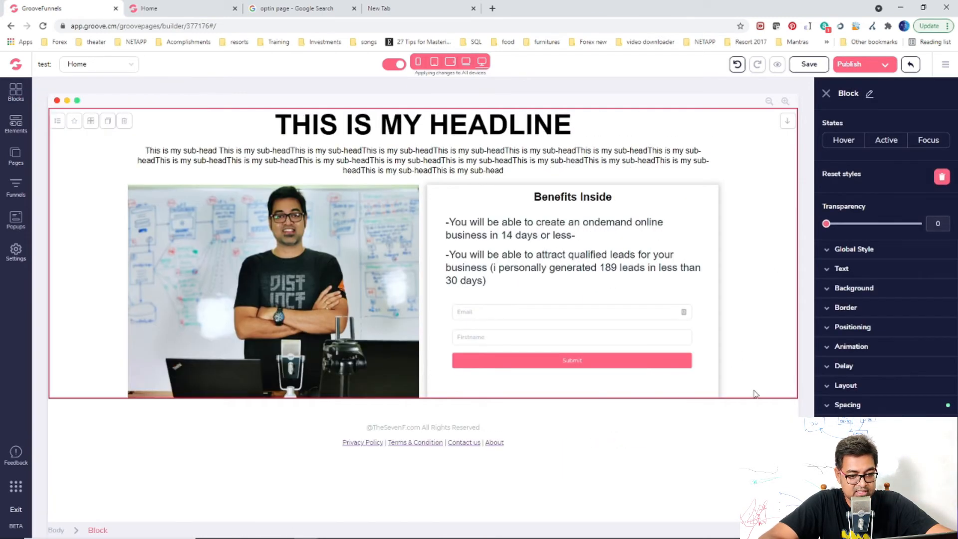
{"action": "left_click", "coordinate": [832, 405]}
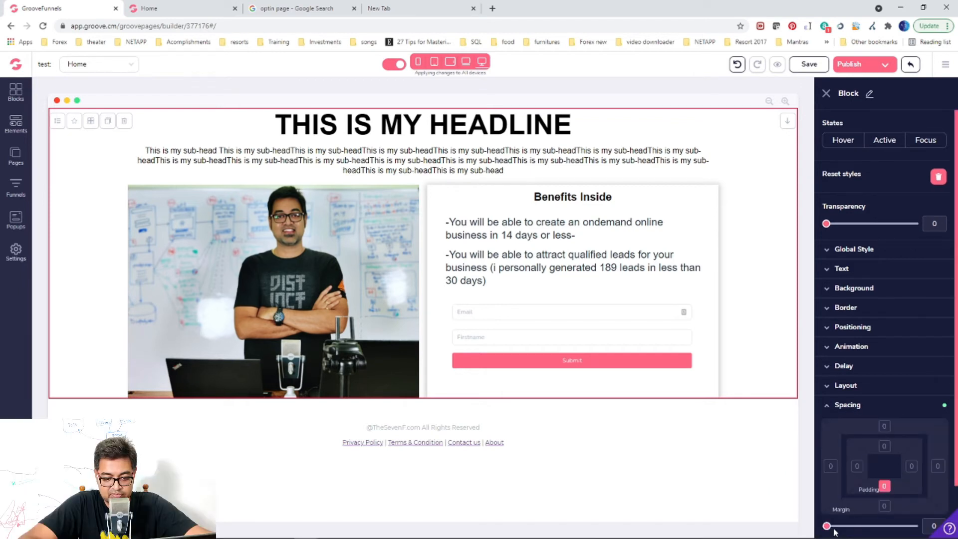
{"action": "left_click_drag", "start_coordinate": [835, 532], "coordinate": [868, 533]}
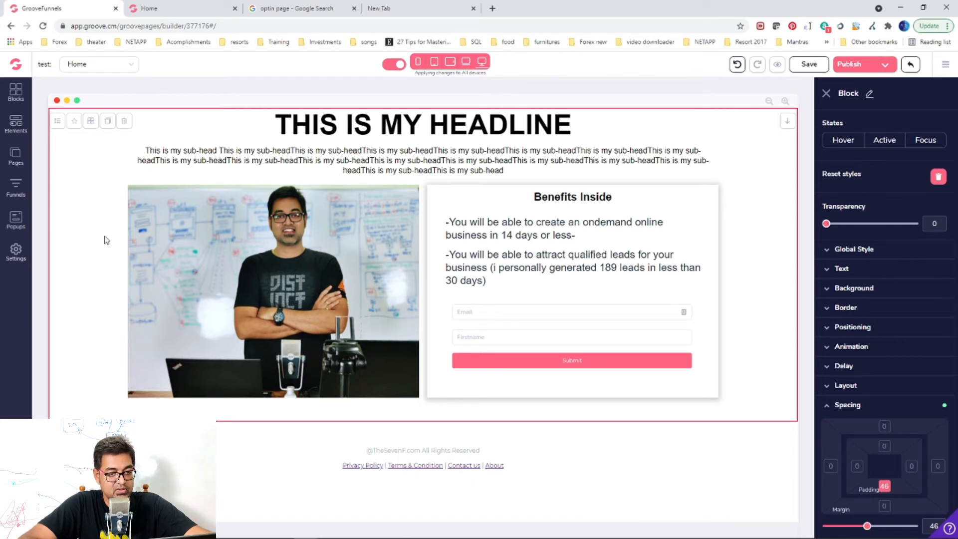
Preview the page in its own browser tab, check the layout, and return to the page builder
{"action": "left_click", "coordinate": [777, 64]}
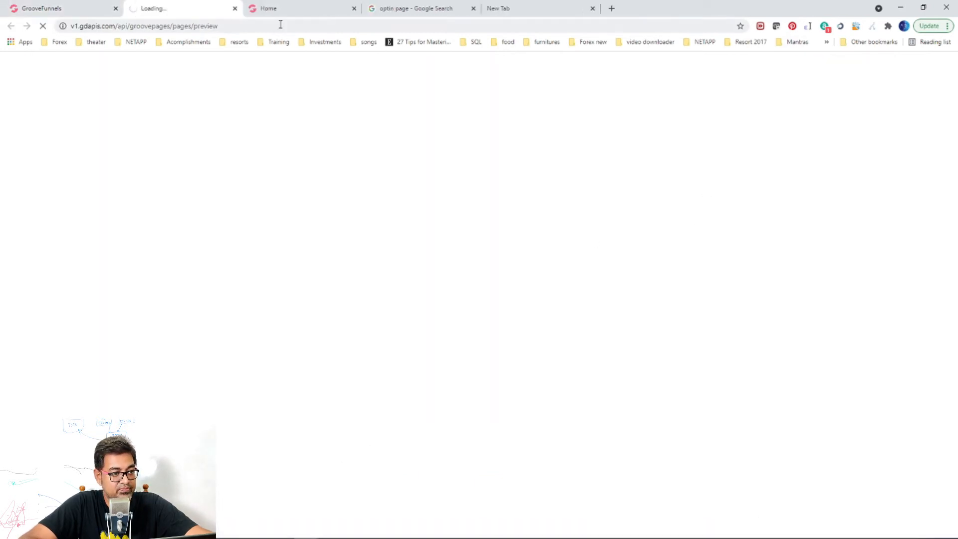
{"action": "left_click", "coordinate": [314, 9]}
{"action": "left_click", "coordinate": [171, 6]}
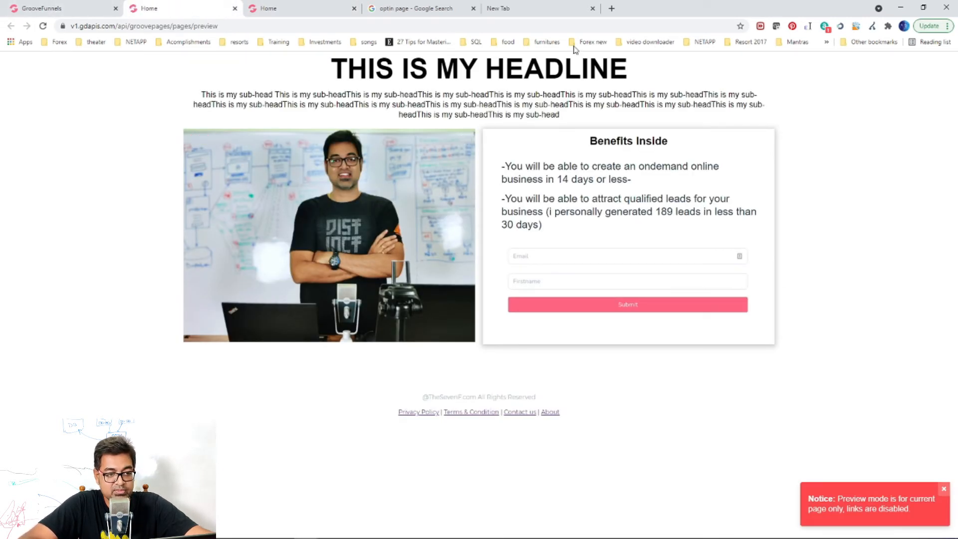
{"action": "left_click", "coordinate": [75, 6]}
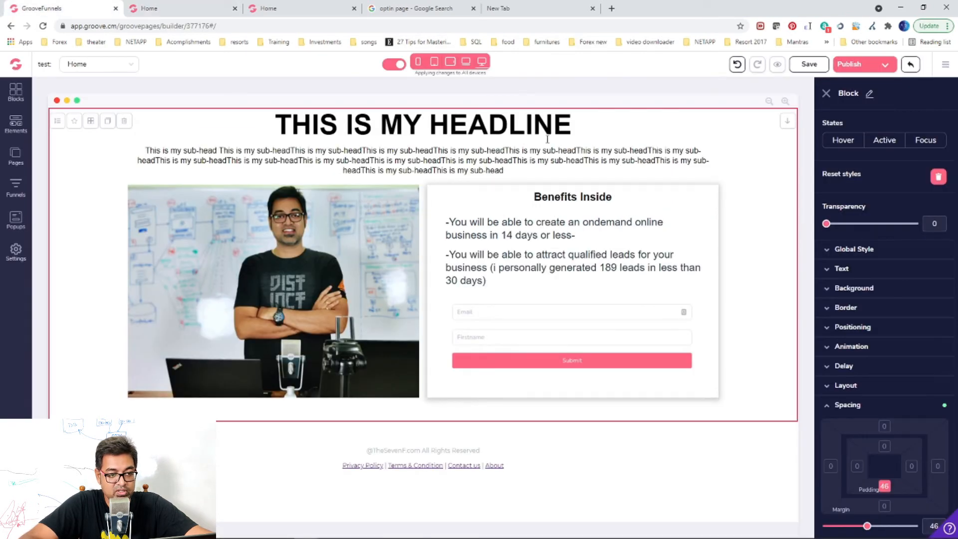
Set the top and bottom padding of the "THIS IS MY HEADLINE" heading to 24
{"action": "left_click", "coordinate": [643, 135]}
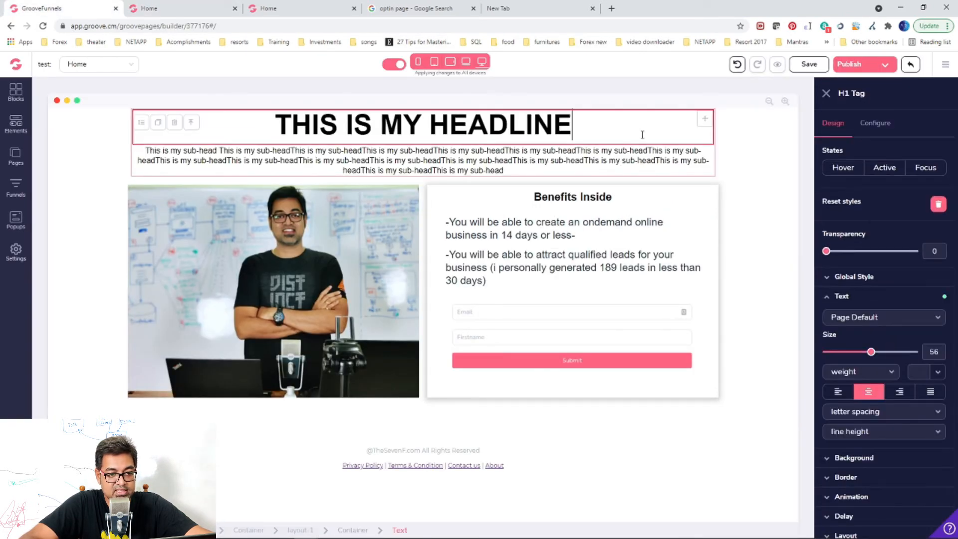
{"action": "left_click", "coordinate": [710, 149]}
{"action": "left_click", "coordinate": [618, 128]}
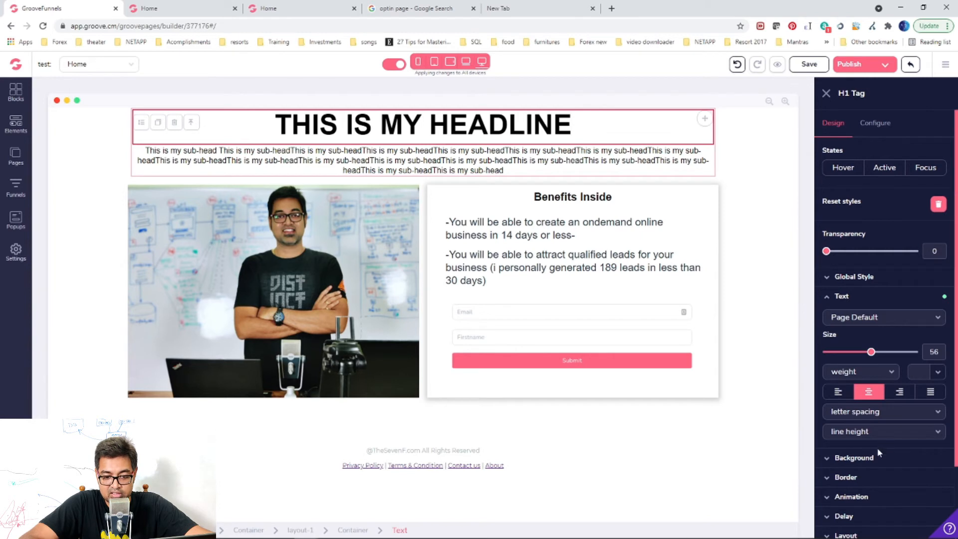
{"action": "scroll", "coordinate": [849, 496], "scroll_direction": "down", "scroll_amount": 1}
{"action": "scroll", "coordinate": [850, 497], "scroll_direction": "down", "scroll_amount": 2}
{"action": "left_click", "coordinate": [837, 472]}
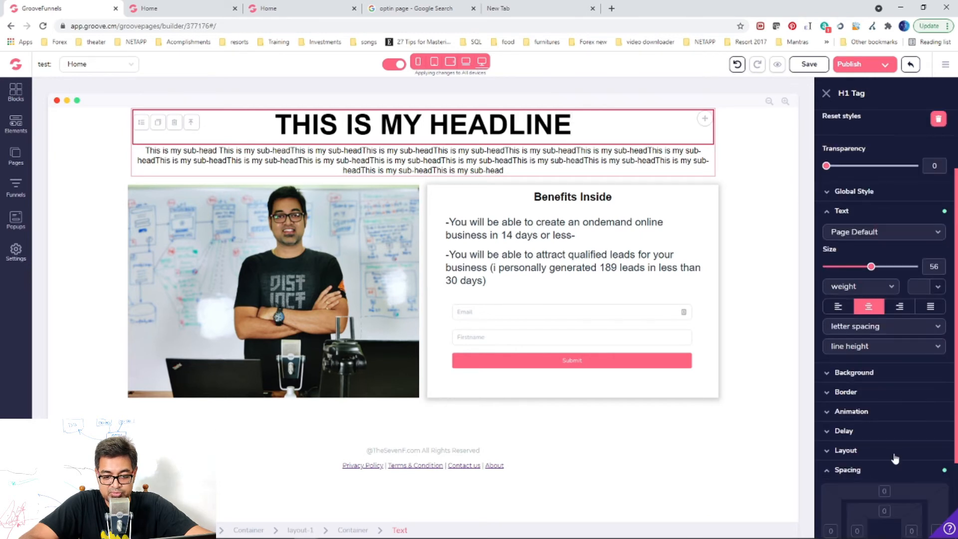
{"action": "scroll", "coordinate": [894, 455], "scroll_direction": "down", "scroll_amount": 2}
{"action": "left_click", "coordinate": [883, 403]}
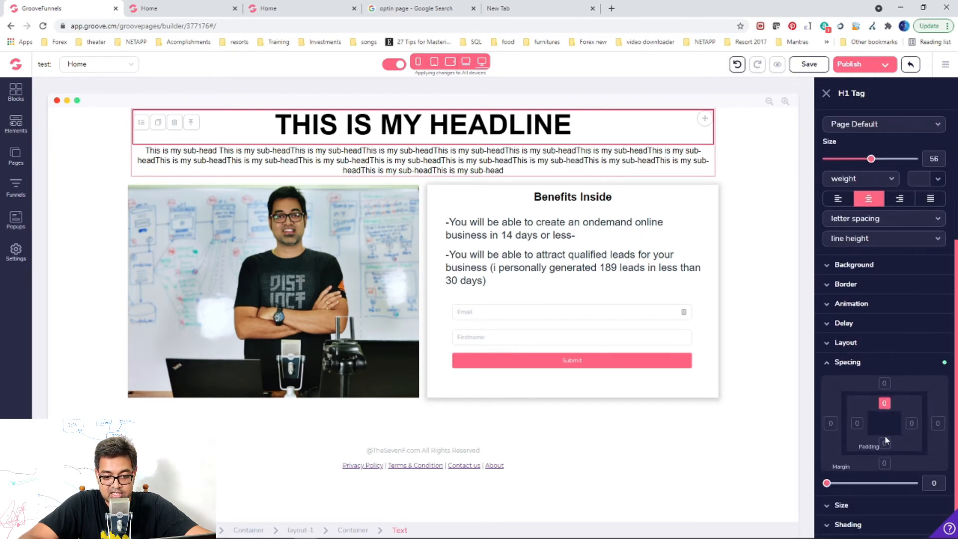
{"action": "left_click", "coordinate": [884, 444]}
{"action": "left_click_drag", "start_coordinate": [828, 484], "coordinate": [848, 484]}
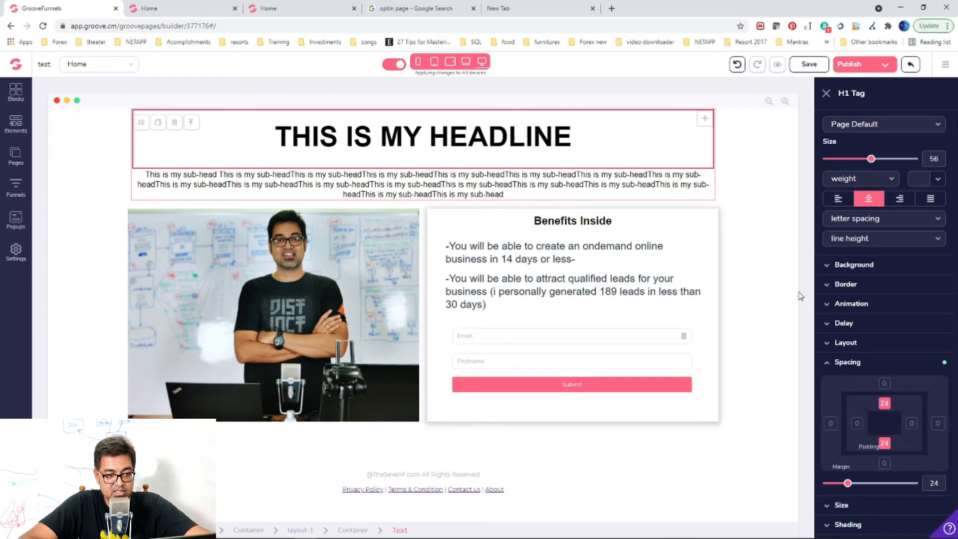
{"action": "left_click", "coordinate": [755, 398]}
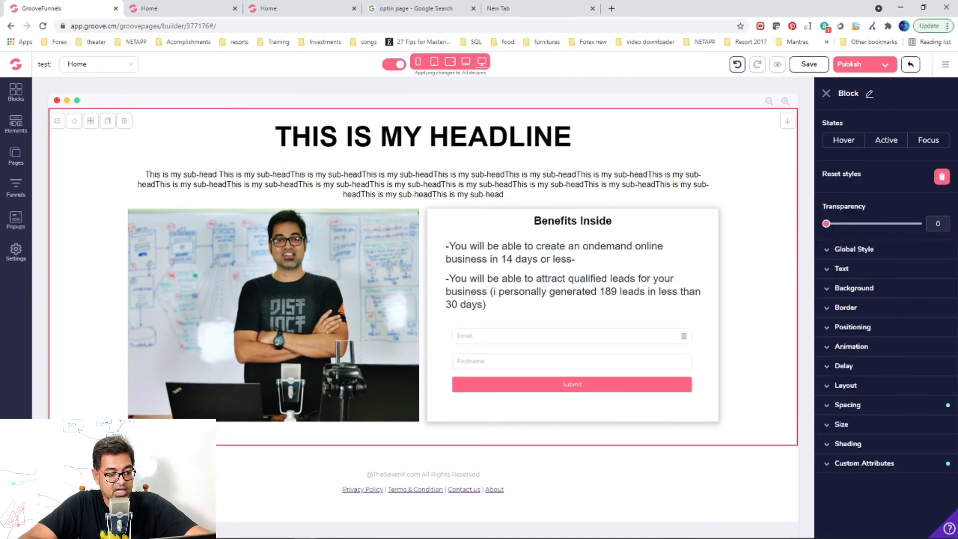
Set the text color of the "THIS IS MY HEADLINE" heading to red #DC1818
{"action": "left_click", "coordinate": [571, 134]}
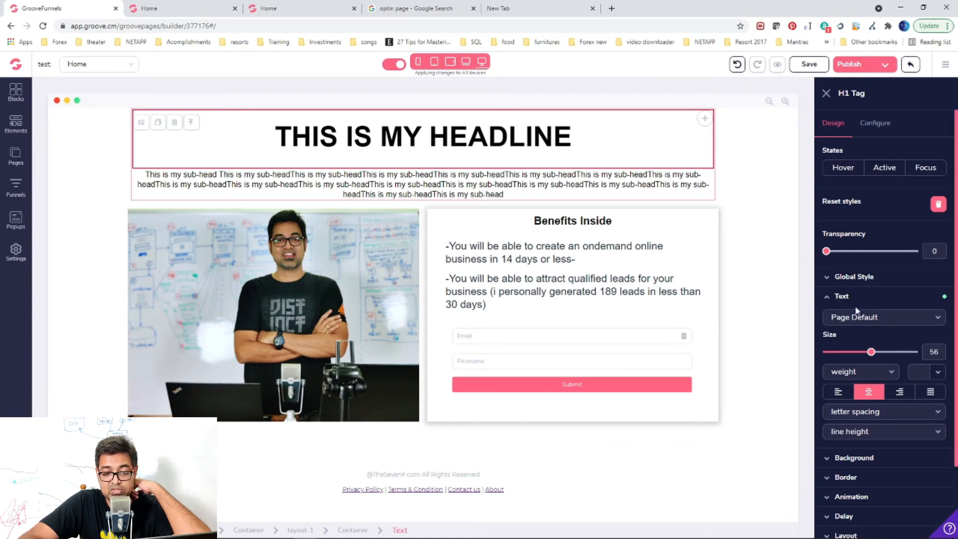
{"action": "left_click", "coordinate": [937, 377]}
{"action": "mouse_move", "coordinate": [906, 429]}
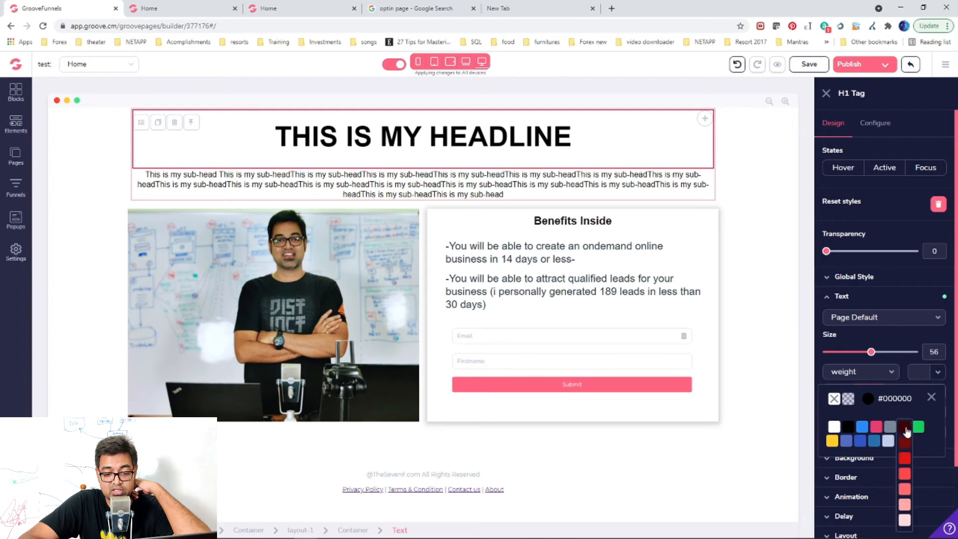
{"action": "left_click", "coordinate": [905, 458]}
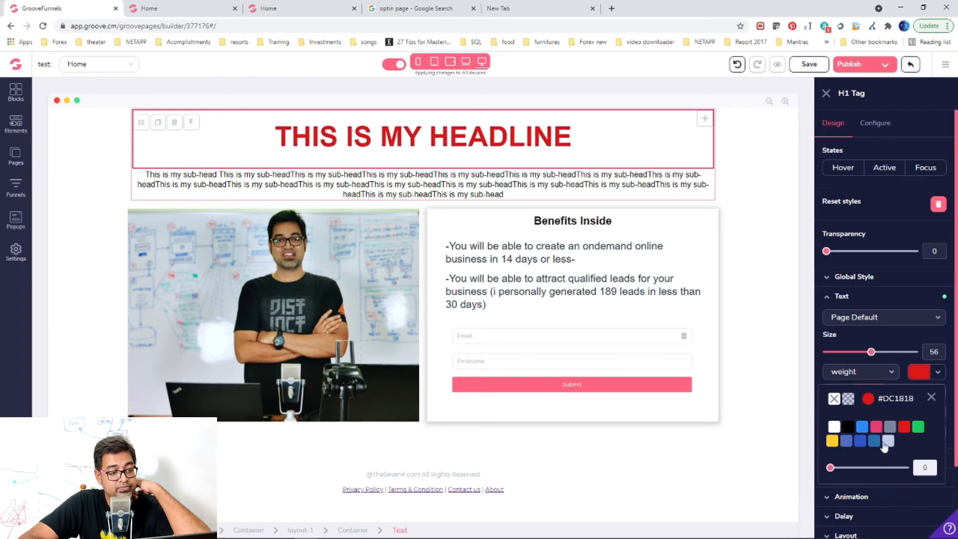
{"action": "left_click", "coordinate": [822, 262]}
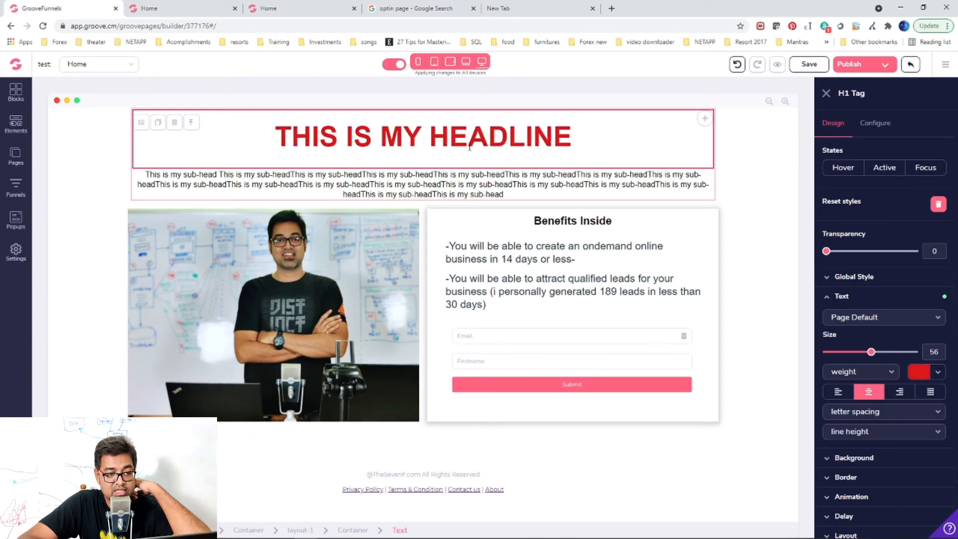
Try a dark blue highlight with white lettering on the word HEADLINE and undo the heading's color changes
{"action": "double_click", "coordinate": [462, 134]}
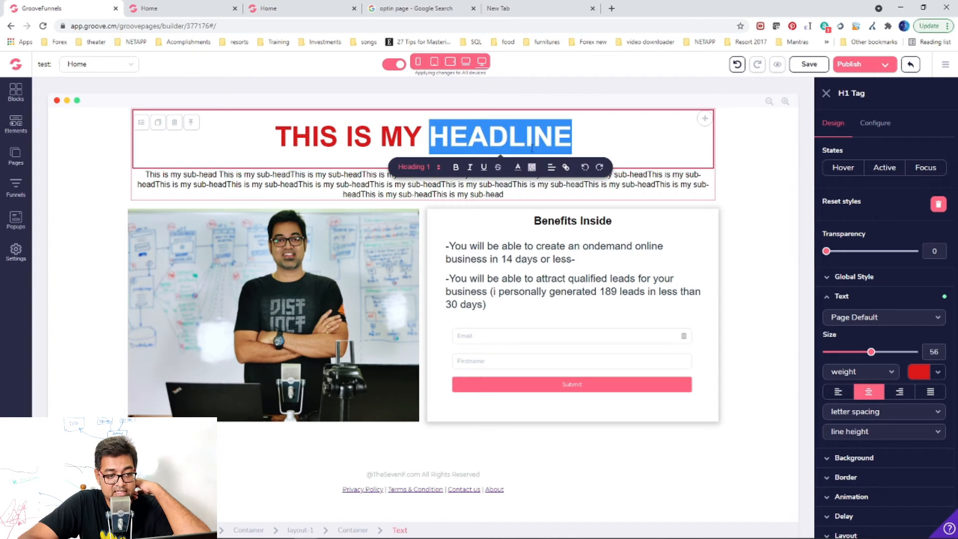
{"action": "left_click", "coordinate": [533, 168]}
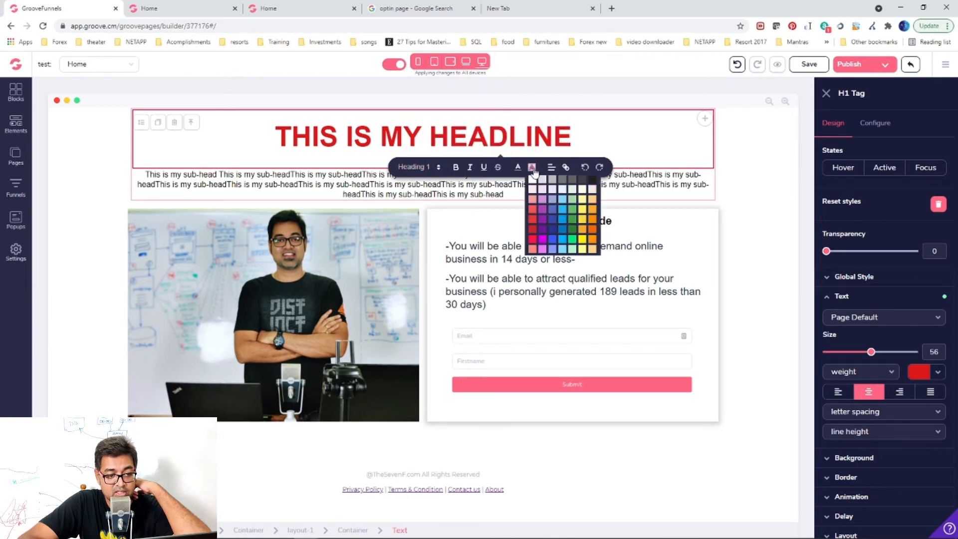
{"action": "left_click", "coordinate": [561, 231]}
{"action": "left_click", "coordinate": [741, 169]}
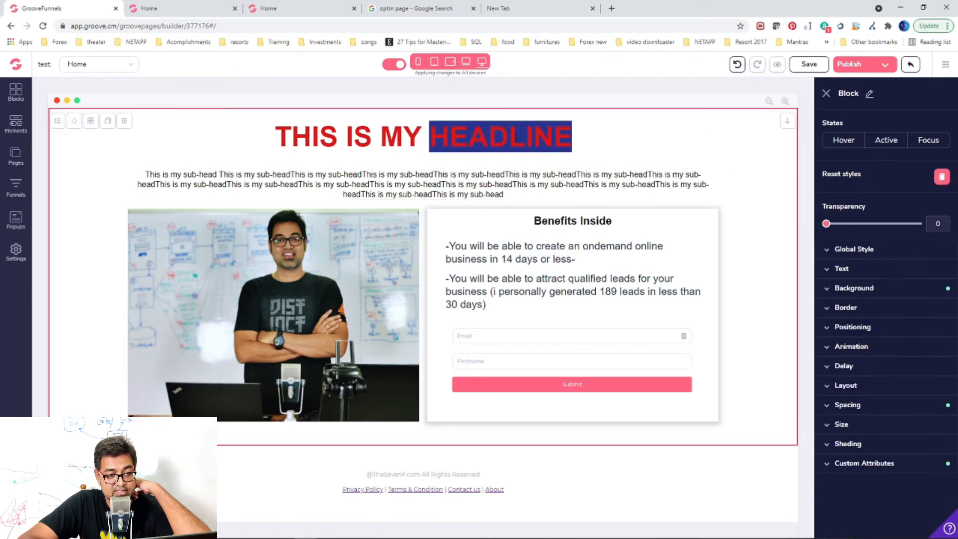
{"action": "double_click", "coordinate": [516, 136]}
{"action": "left_click_drag", "start_coordinate": [429, 137], "coordinate": [569, 132]}
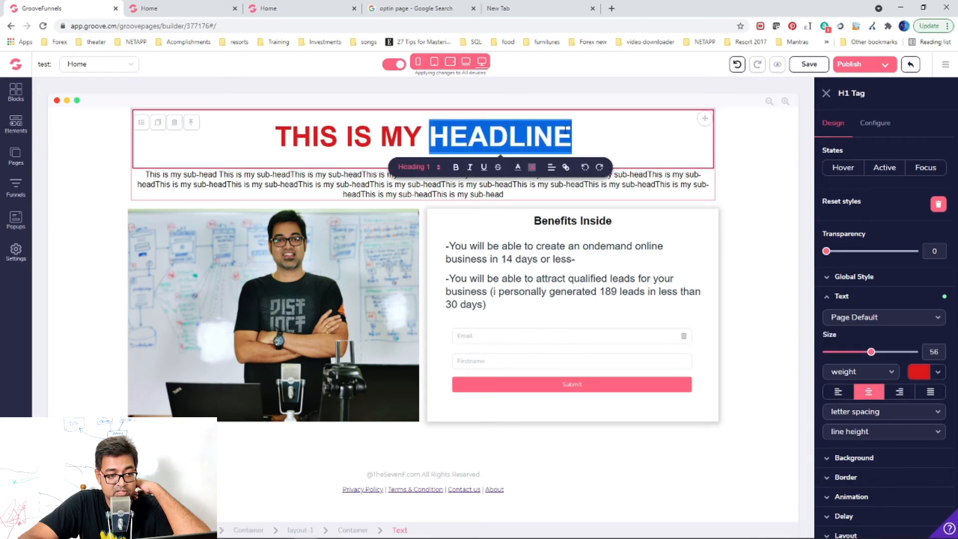
{"action": "left_click", "coordinate": [518, 167]}
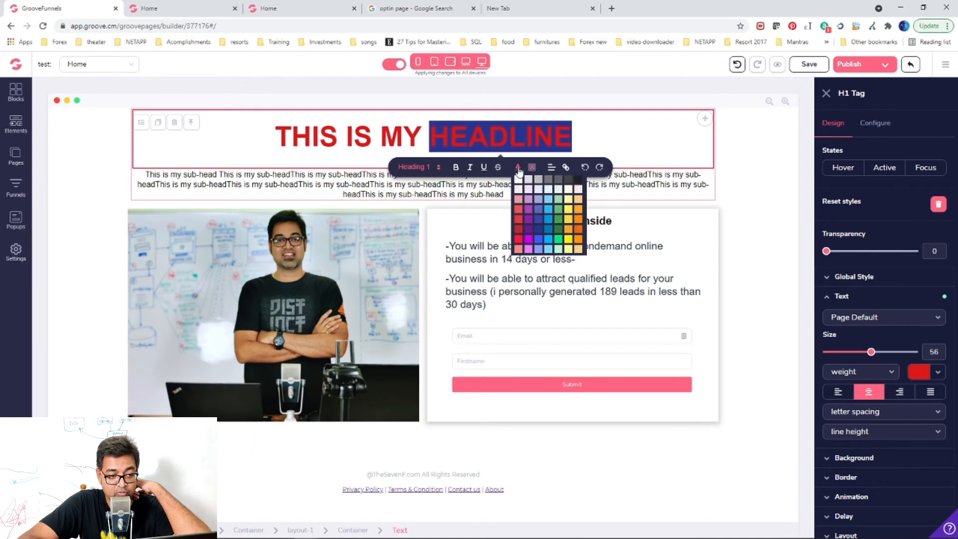
{"action": "left_click", "coordinate": [747, 116]}
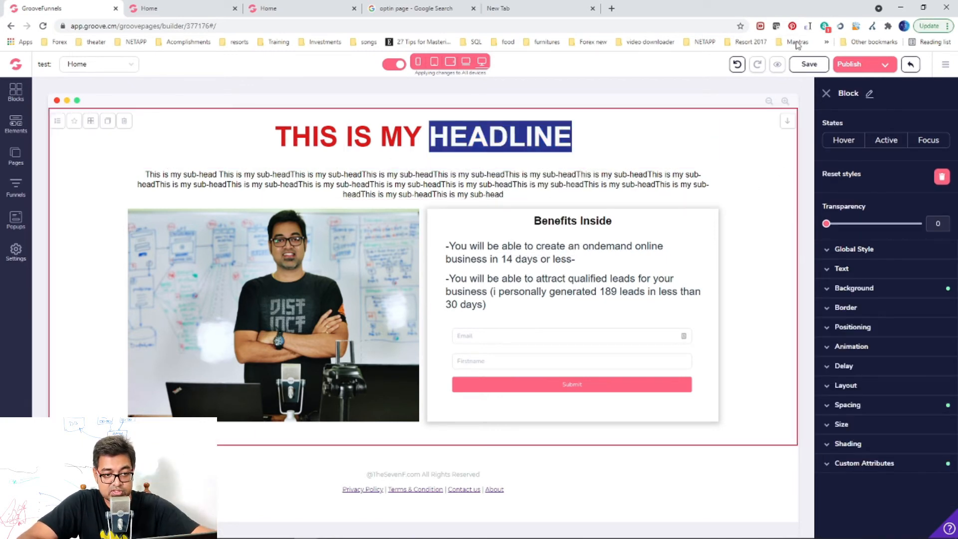
{"action": "left_click", "coordinate": [738, 66]}
{"action": "left_click", "coordinate": [737, 66]}
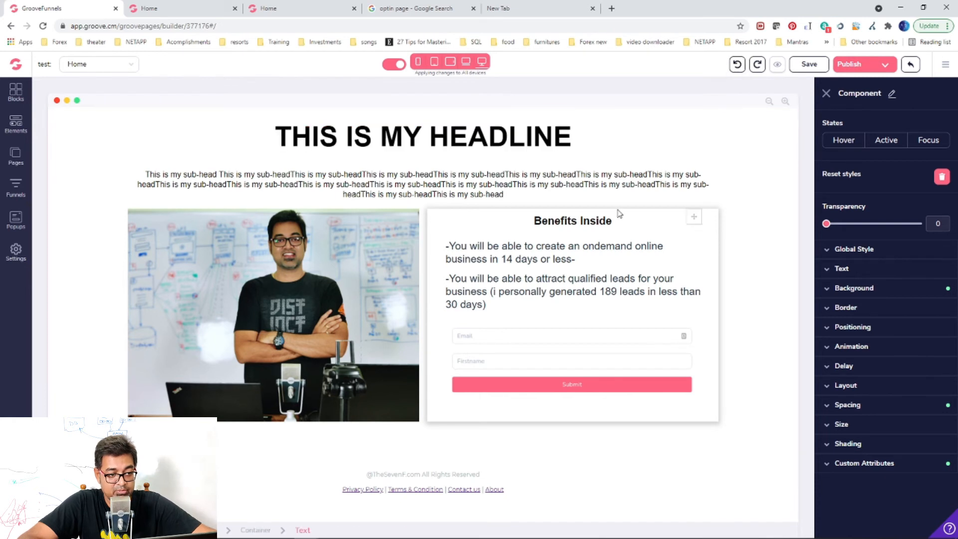
Color the whole "THIS IS MY HEADLINE" heading red #DC1818 and set its font weight to bold
{"action": "left_click", "coordinate": [492, 148]}
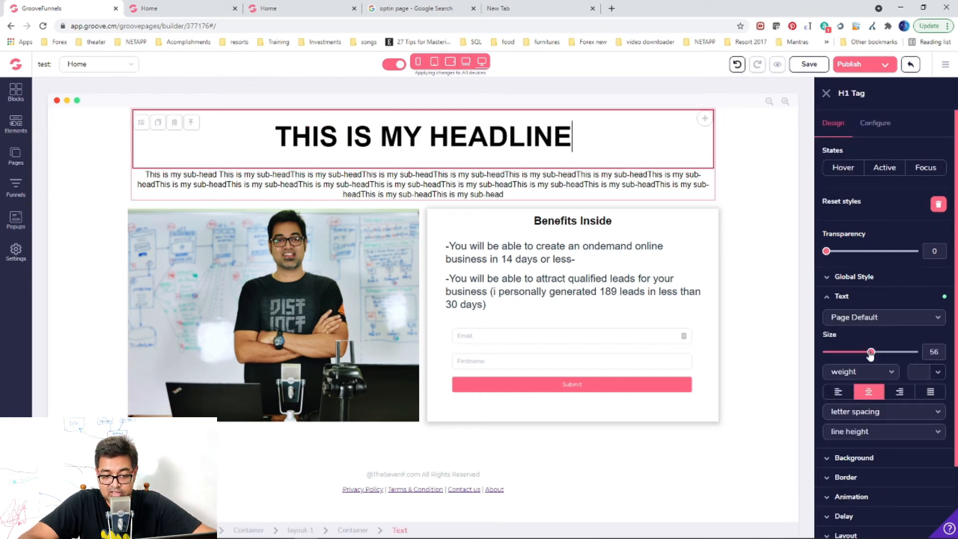
{"action": "left_click", "coordinate": [938, 373]}
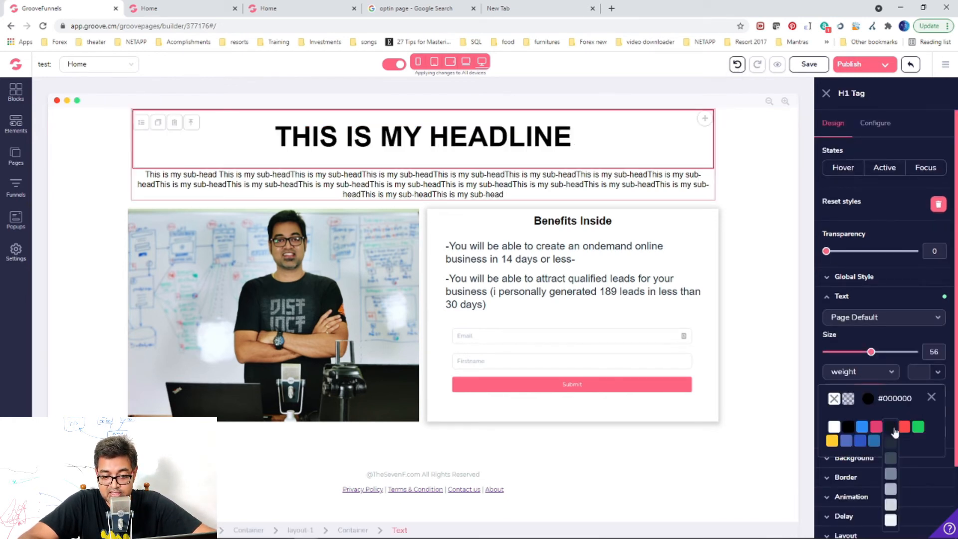
{"action": "mouse_move", "coordinate": [905, 429]}
{"action": "left_click", "coordinate": [905, 446]}
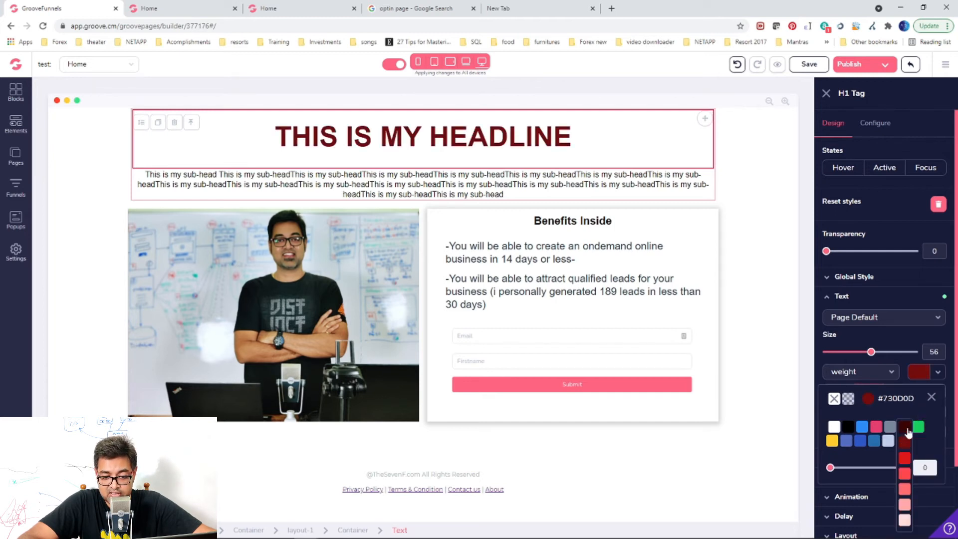
{"action": "left_click", "coordinate": [904, 459]}
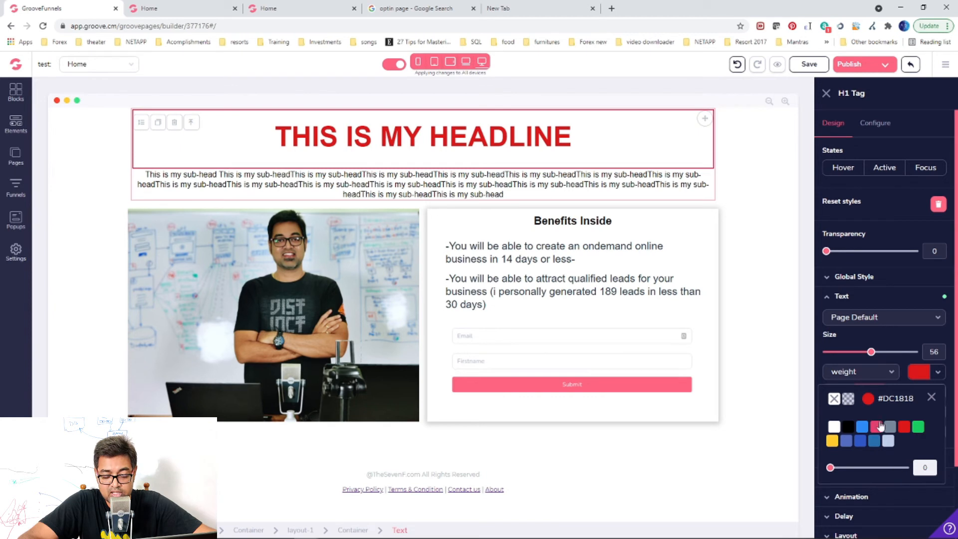
{"action": "left_click", "coordinate": [856, 375]}
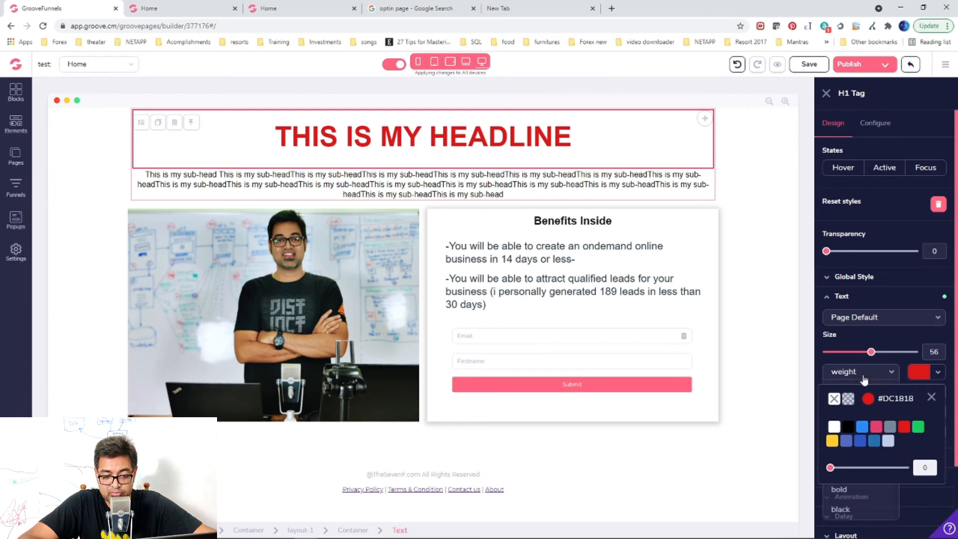
{"action": "left_click", "coordinate": [838, 493]}
{"action": "left_click", "coordinate": [930, 397]}
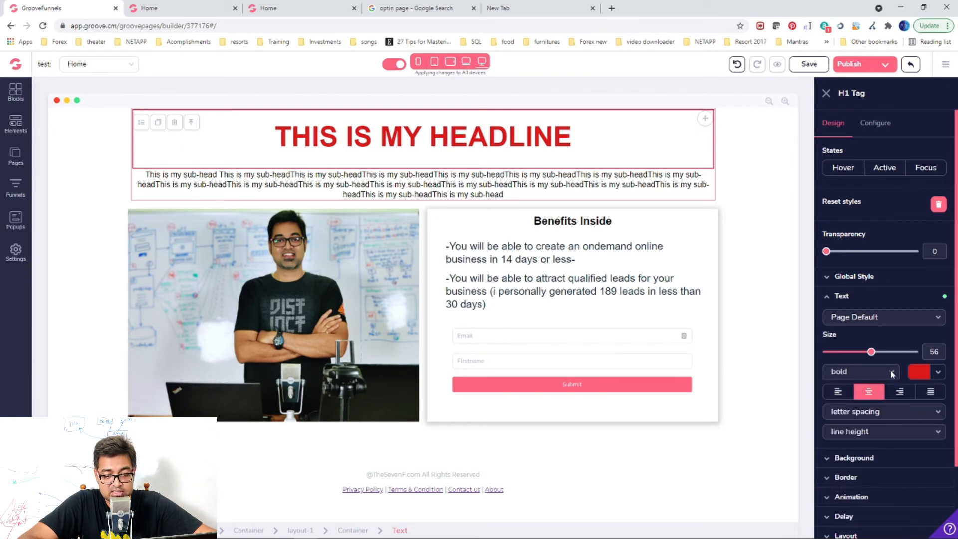
{"action": "left_click", "coordinate": [892, 374]}
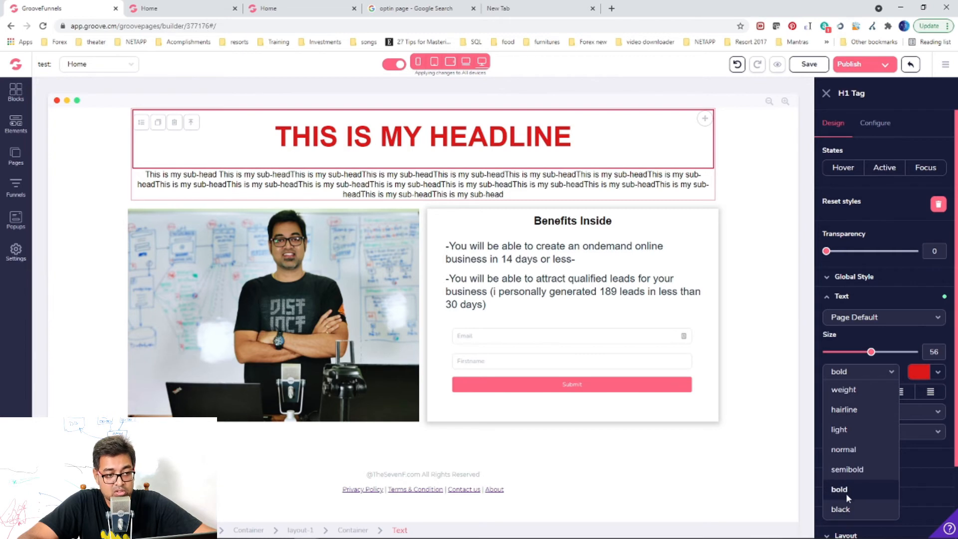
{"action": "left_click", "coordinate": [847, 494]}
Try the Montserrat and Asap fonts on the headline
{"action": "left_click", "coordinate": [924, 321]}
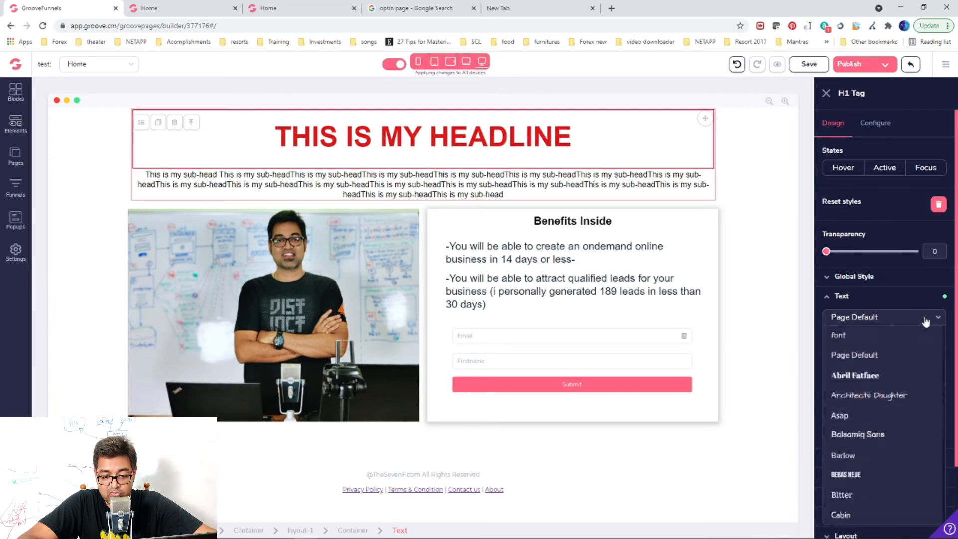
{"action": "scroll", "coordinate": [887, 447], "scroll_direction": "down", "scroll_amount": 3}
{"action": "scroll", "coordinate": [869, 486], "scroll_direction": "down", "scroll_amount": 2}
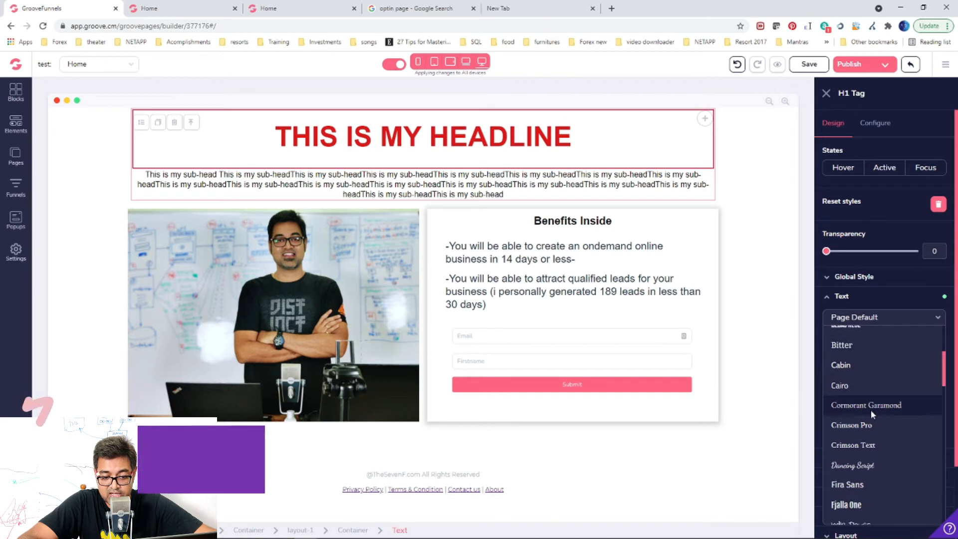
{"action": "scroll", "coordinate": [872, 418], "scroll_direction": "down", "scroll_amount": 3}
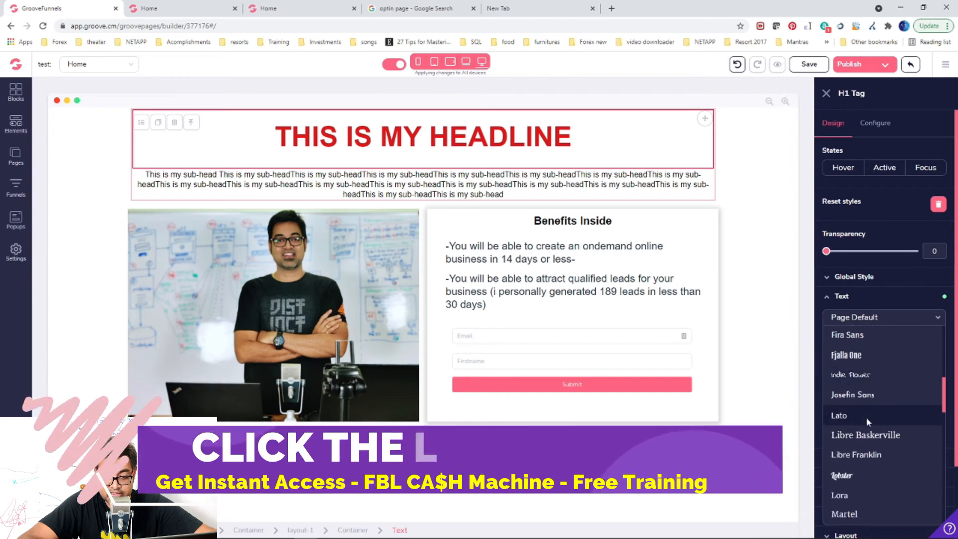
{"action": "scroll", "coordinate": [868, 452], "scroll_direction": "down", "scroll_amount": 2}
{"action": "left_click", "coordinate": [872, 459]}
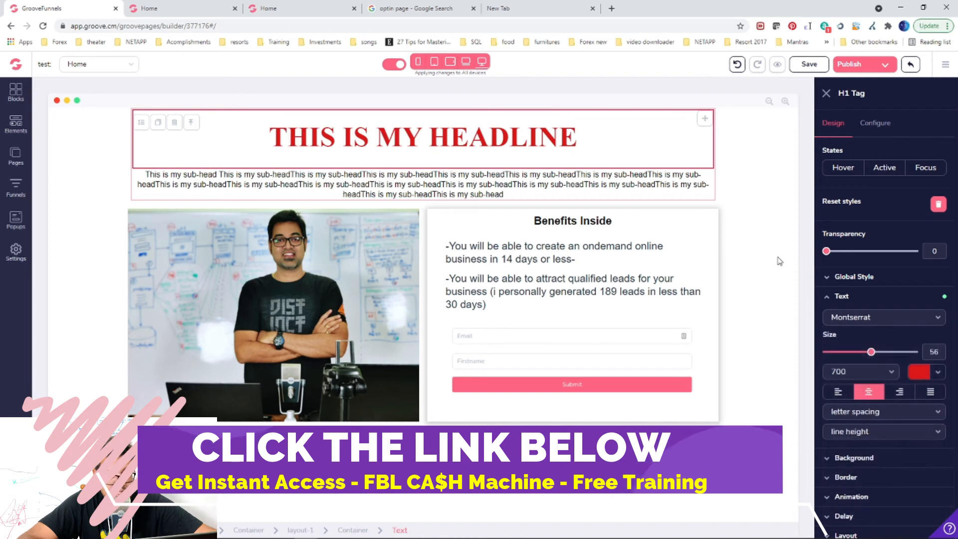
{"action": "left_click", "coordinate": [898, 317]}
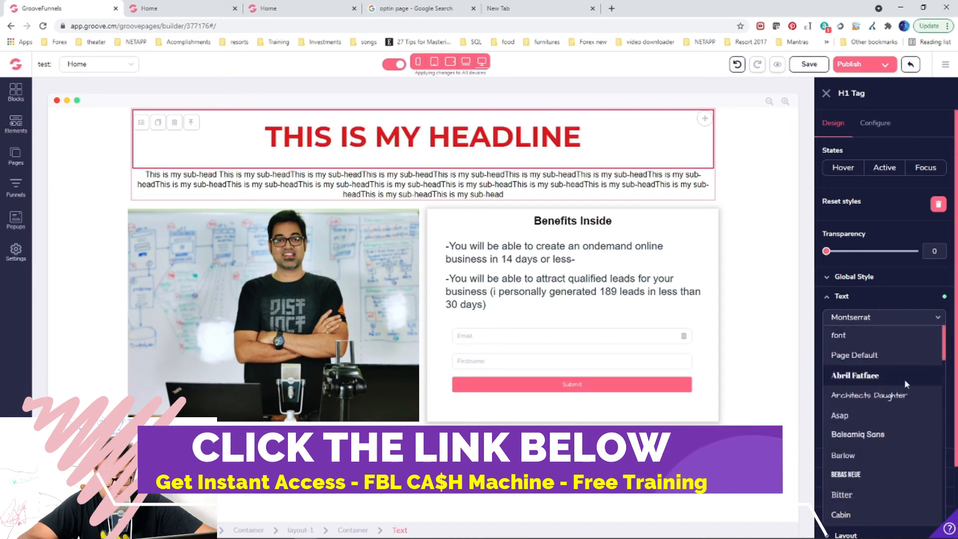
{"action": "left_click", "coordinate": [863, 416]}
Set the headline font to Balsamiq Sans and enlarge its text by about half
{"action": "left_click", "coordinate": [888, 320]}
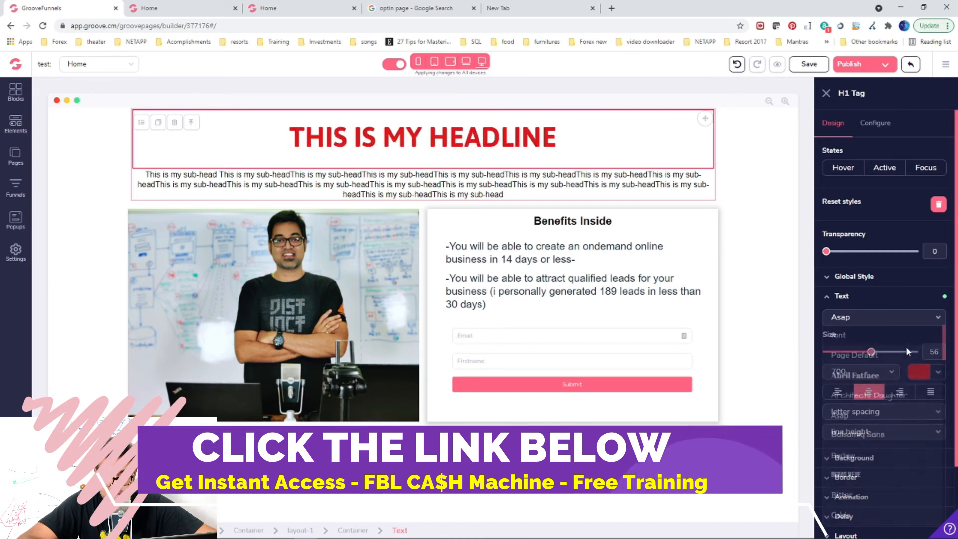
{"action": "left_click", "coordinate": [881, 434]}
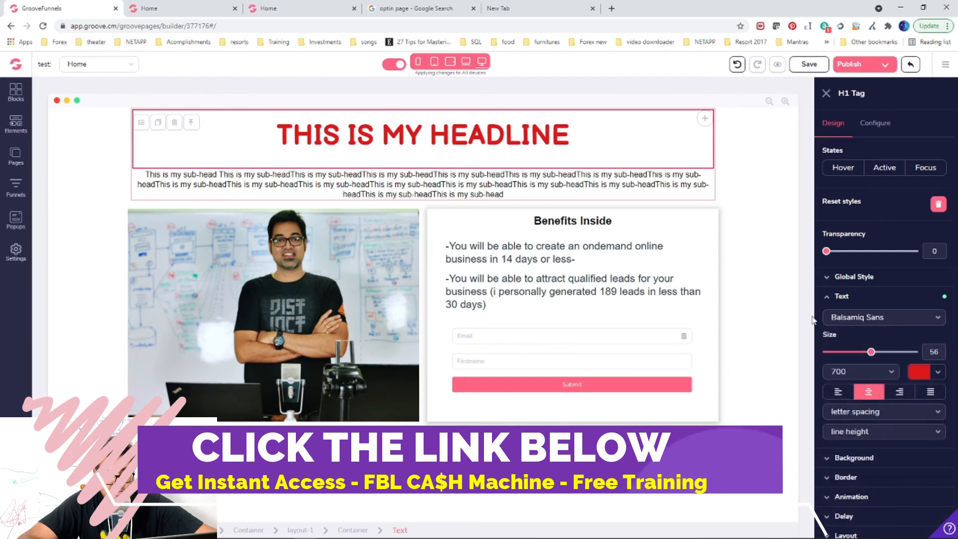
{"action": "left_click_drag", "start_coordinate": [872, 351], "coordinate": [896, 352]}
{"action": "left_click", "coordinate": [794, 354]}
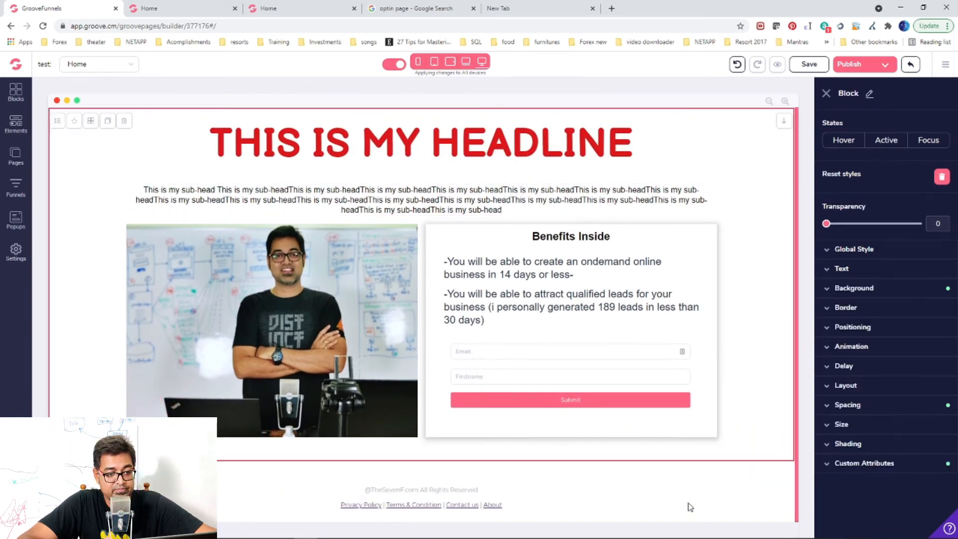
Save the page, check the updated layout in a new preview tab, and return to the page builder
{"action": "left_click", "coordinate": [807, 65]}
{"action": "left_click", "coordinate": [777, 66]}
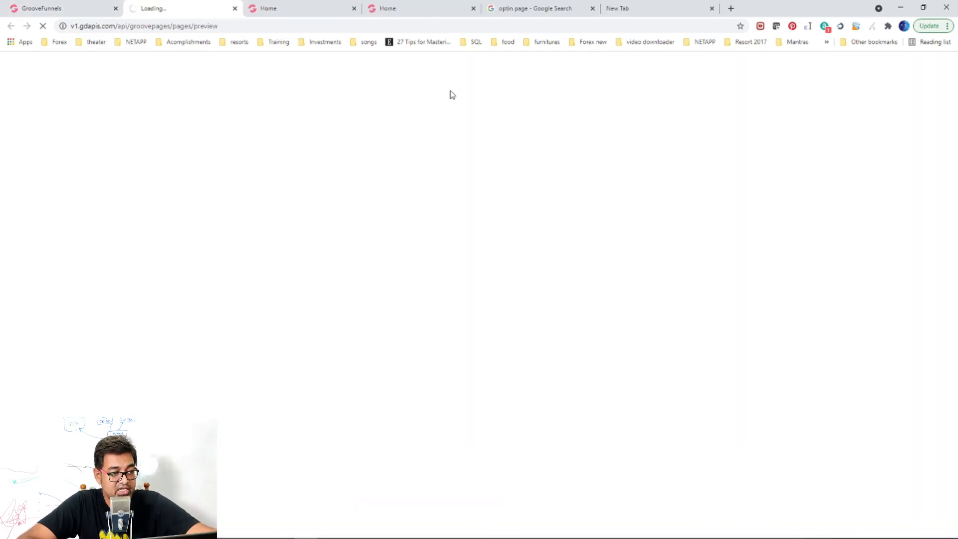
{"action": "left_click", "coordinate": [303, 7]}
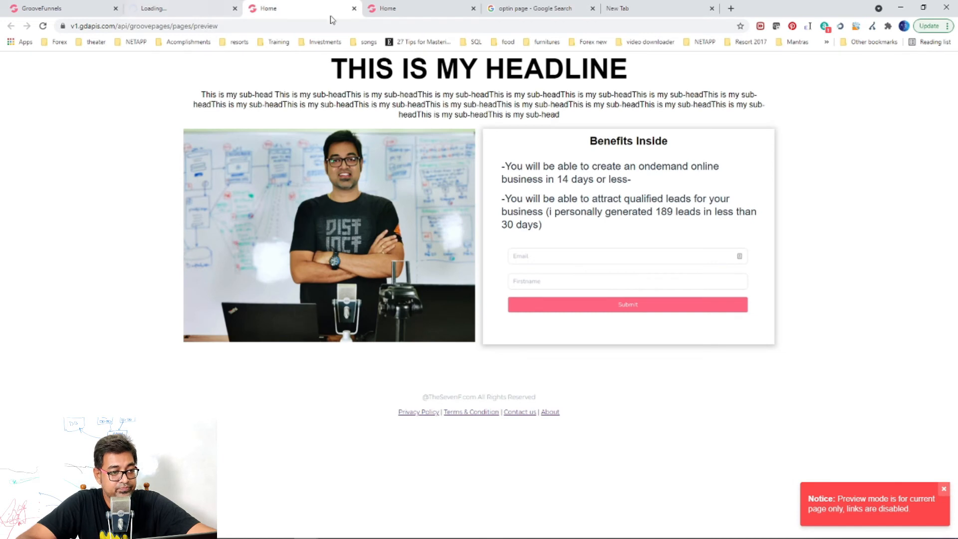
{"action": "left_click", "coordinate": [353, 9]}
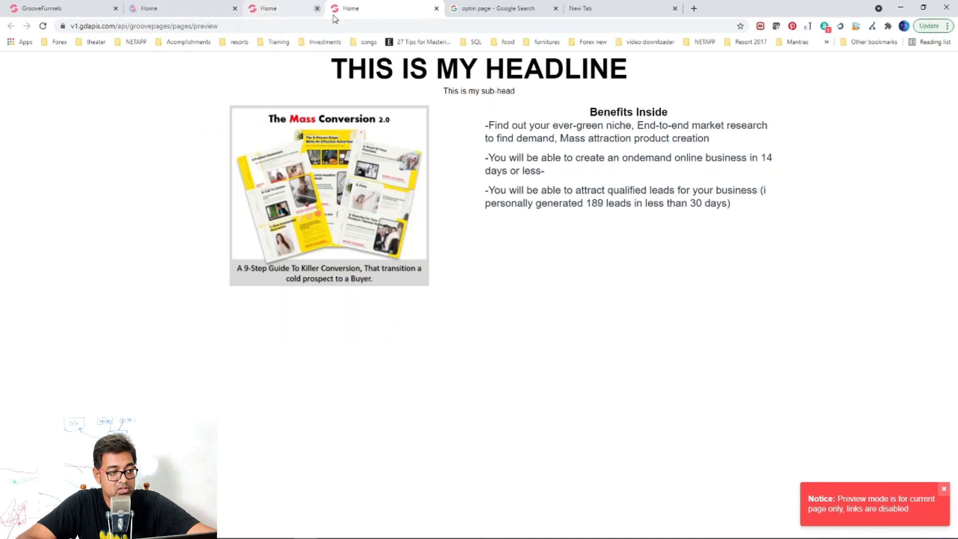
{"action": "left_click", "coordinate": [197, 4]}
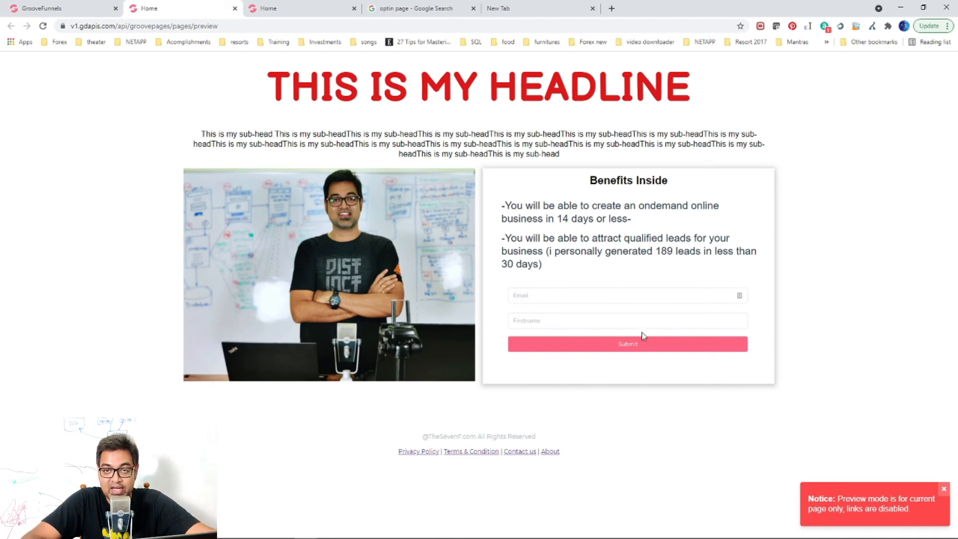
{"action": "left_click", "coordinate": [85, 7]}
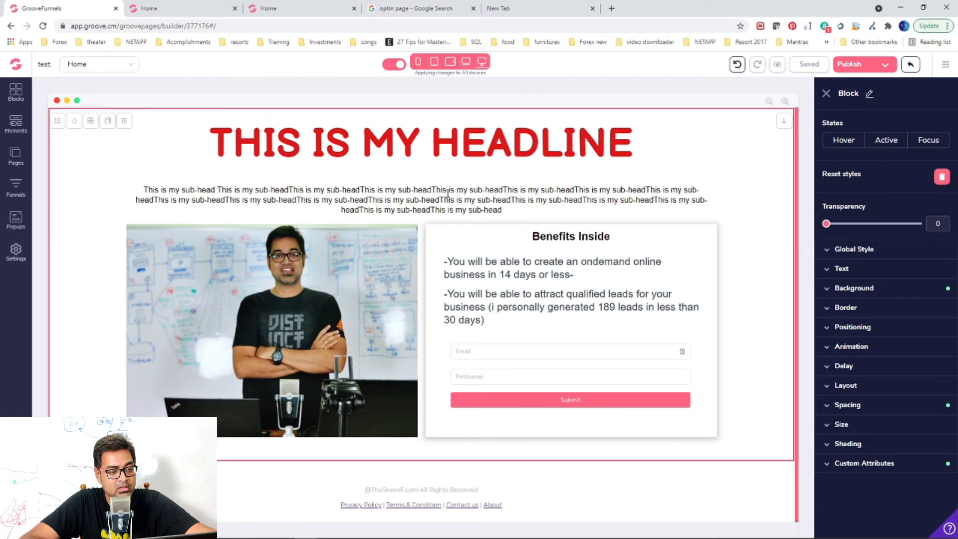
Add a Groovemail Form element to the Benefits Inside container, between the benefits text and the existing form
{"action": "left_click", "coordinate": [20, 125]}
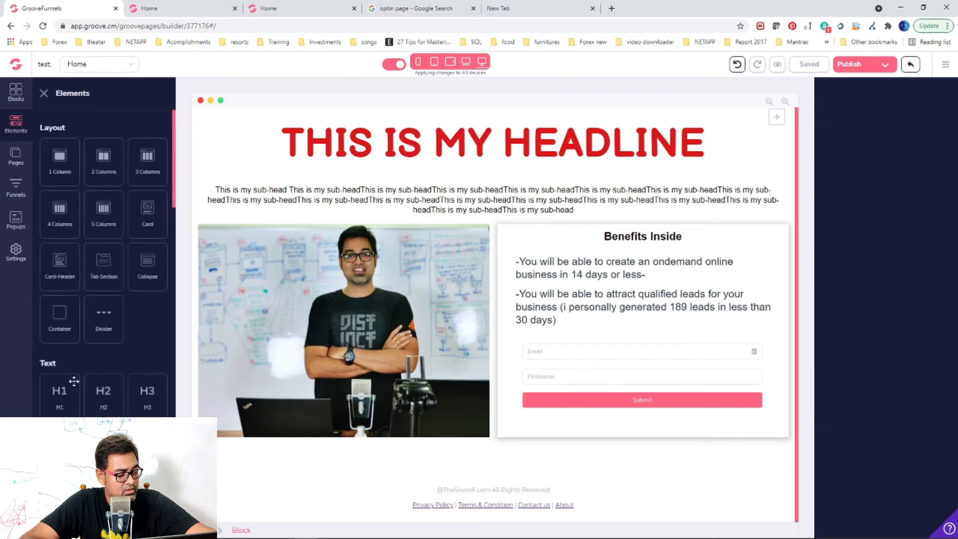
{"action": "scroll", "coordinate": [75, 350], "scroll_direction": "down", "scroll_amount": 15}
{"action": "scroll", "coordinate": [74, 299], "scroll_direction": "down", "scroll_amount": 4}
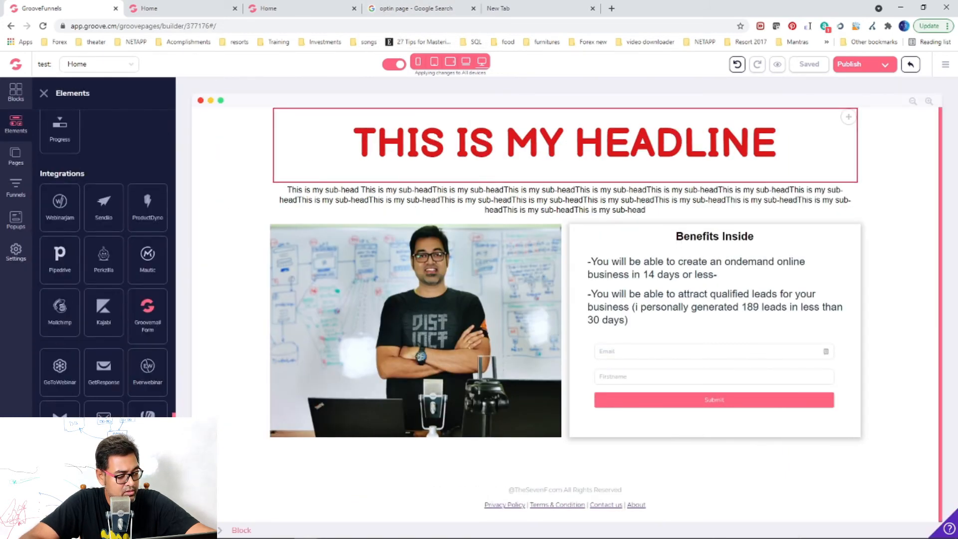
{"action": "left_click_drag", "start_coordinate": [57, 308], "coordinate": [694, 402]}
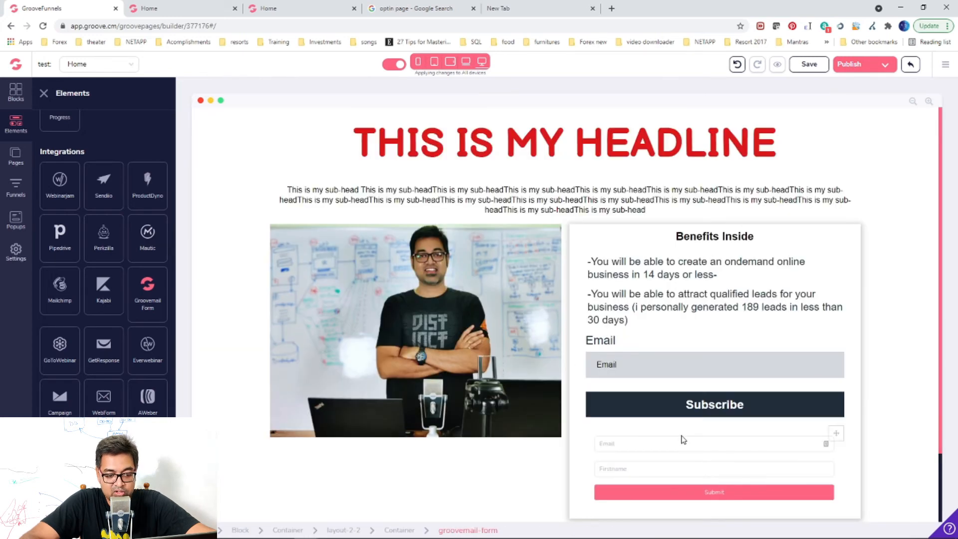
Delete the Groovemail form below the Subscribe button in the Benefits Inside container and confirm the removal
{"action": "left_click", "coordinate": [683, 439]}
{"action": "left_click", "coordinate": [482, 413]}
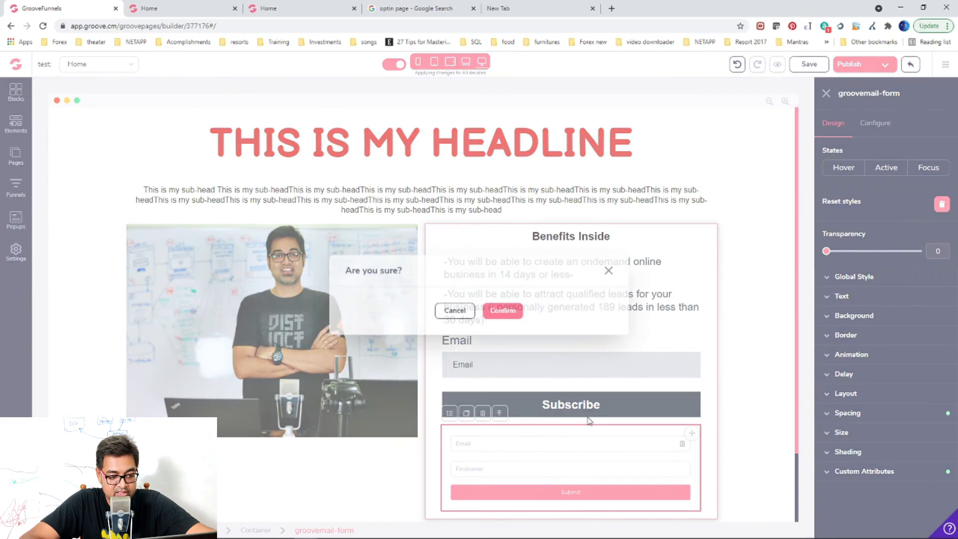
{"action": "left_click", "coordinate": [503, 310]}
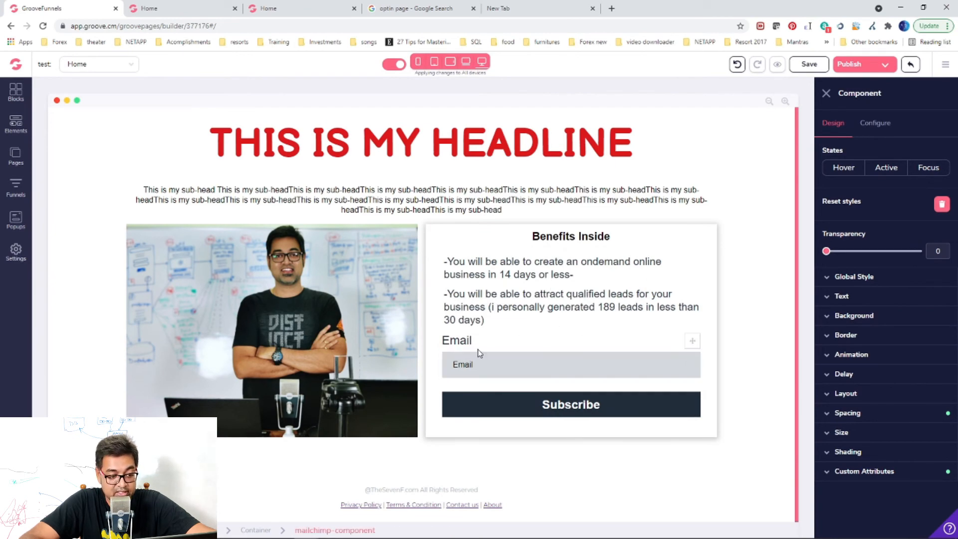
Browse the available page elements down to the form integrations, such as Mailchimp and Groovemail Form
{"action": "left_click", "coordinate": [16, 122]}
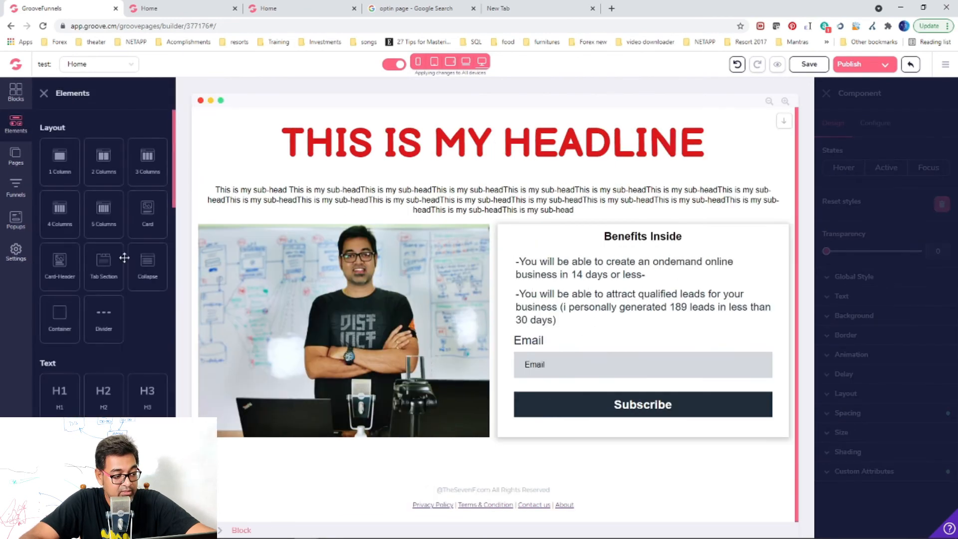
{"action": "scroll", "coordinate": [110, 300], "scroll_direction": "down", "scroll_amount": 10}
{"action": "scroll", "coordinate": [105, 409], "scroll_direction": "down", "scroll_amount": 5}
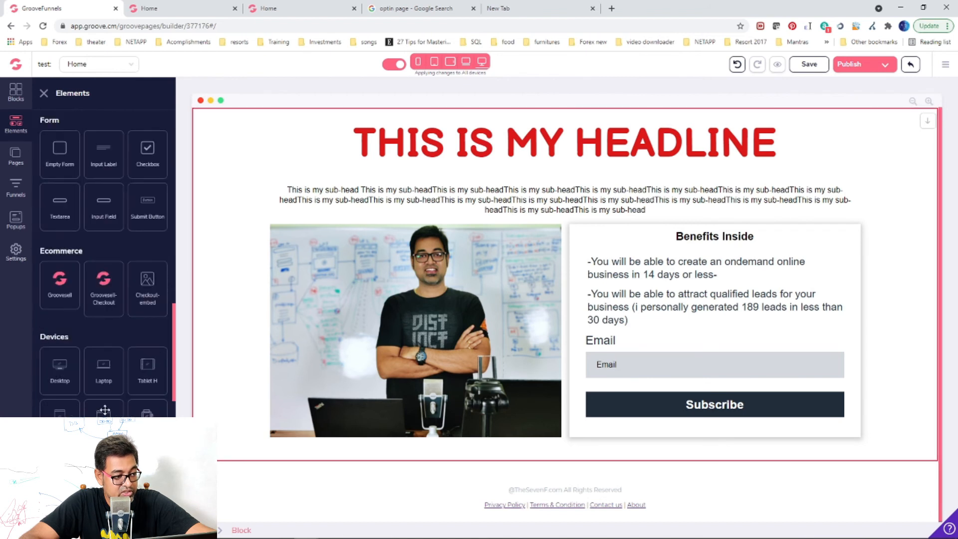
{"action": "scroll", "coordinate": [128, 303], "scroll_direction": "up", "scroll_amount": 2}
{"action": "scroll", "coordinate": [103, 249], "scroll_direction": "up", "scroll_amount": 3}
{"action": "scroll", "coordinate": [103, 250], "scroll_direction": "down", "scroll_amount": 12}
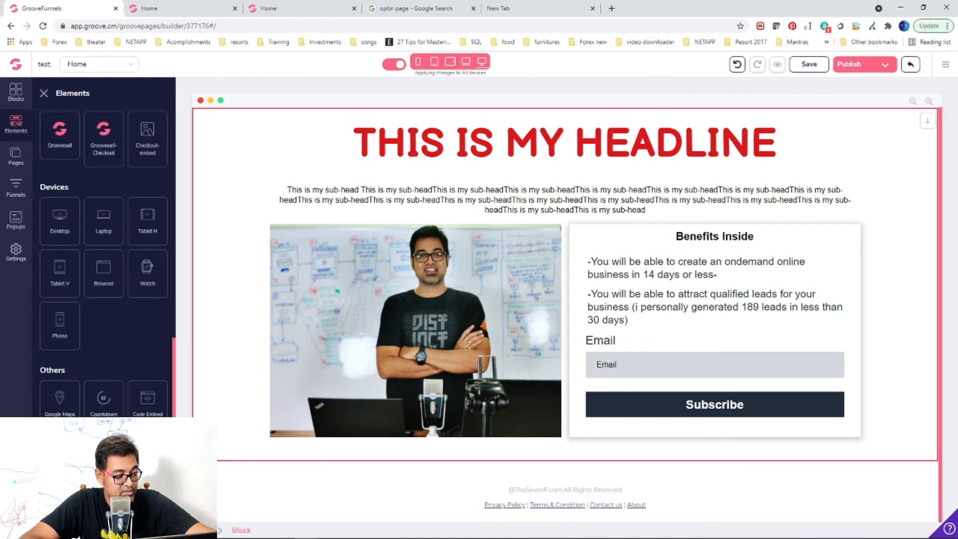
{"action": "scroll", "coordinate": [104, 249], "scroll_direction": "down", "scroll_amount": 1}
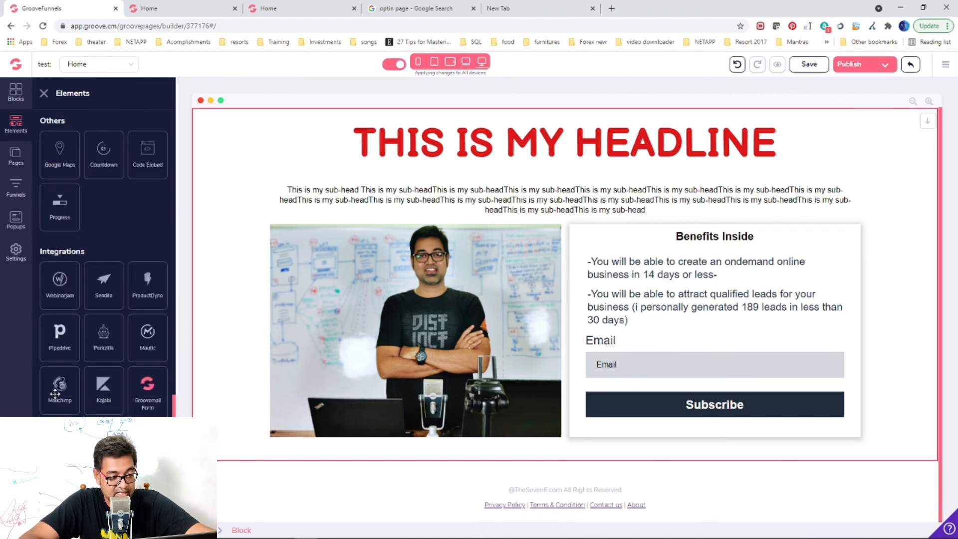
{"action": "left_click", "coordinate": [688, 385]}
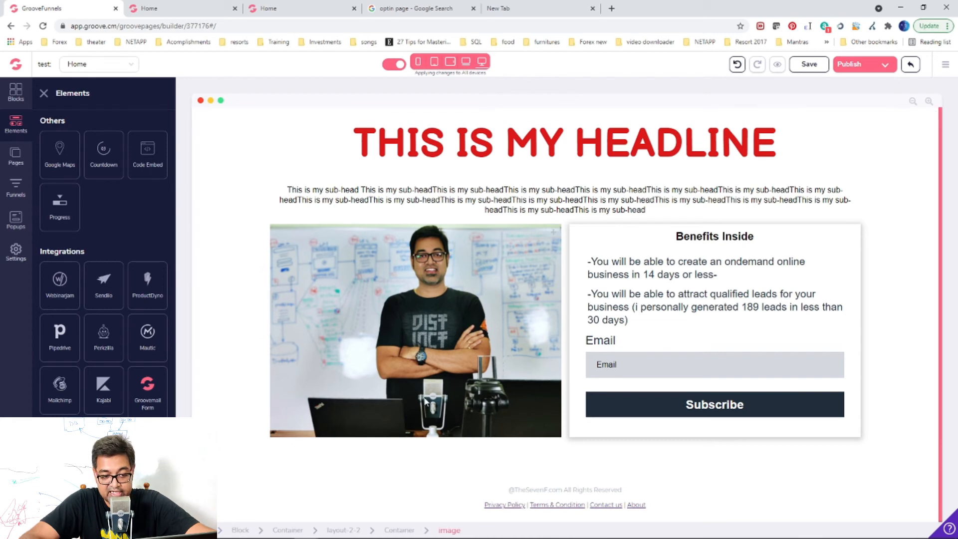
Delete the Email label above the email field in the opt-in form and confirm the removal
{"action": "left_click", "coordinate": [643, 338]}
{"action": "left_click", "coordinate": [462, 342]}
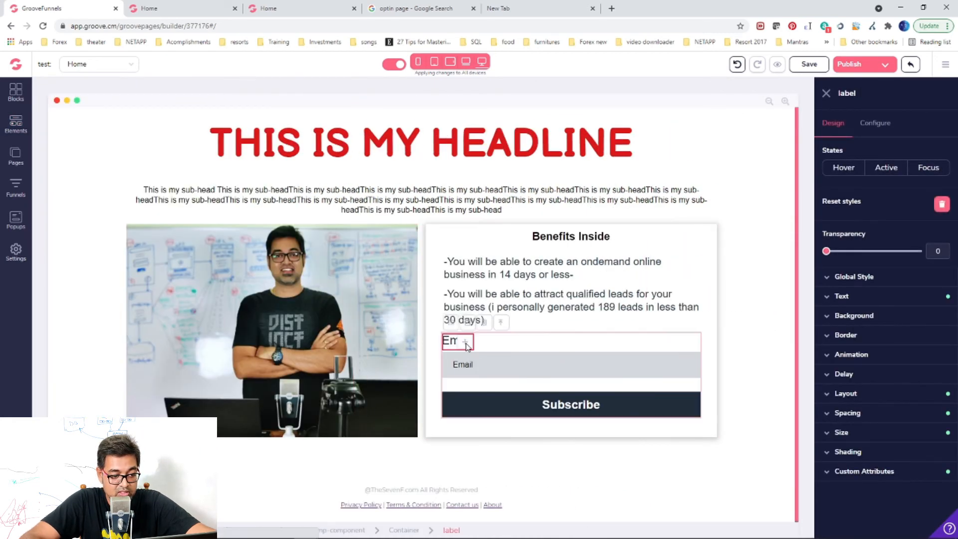
{"action": "left_click", "coordinate": [484, 323]}
{"action": "left_click", "coordinate": [501, 308]}
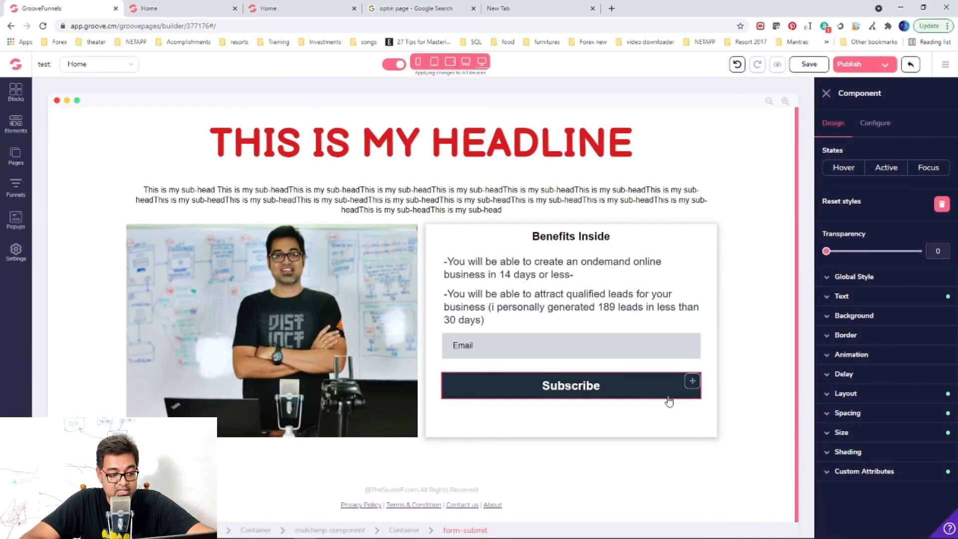
Duplicate the form's email field and change the upper copy's placeholder to First Name
{"action": "left_click", "coordinate": [565, 349]}
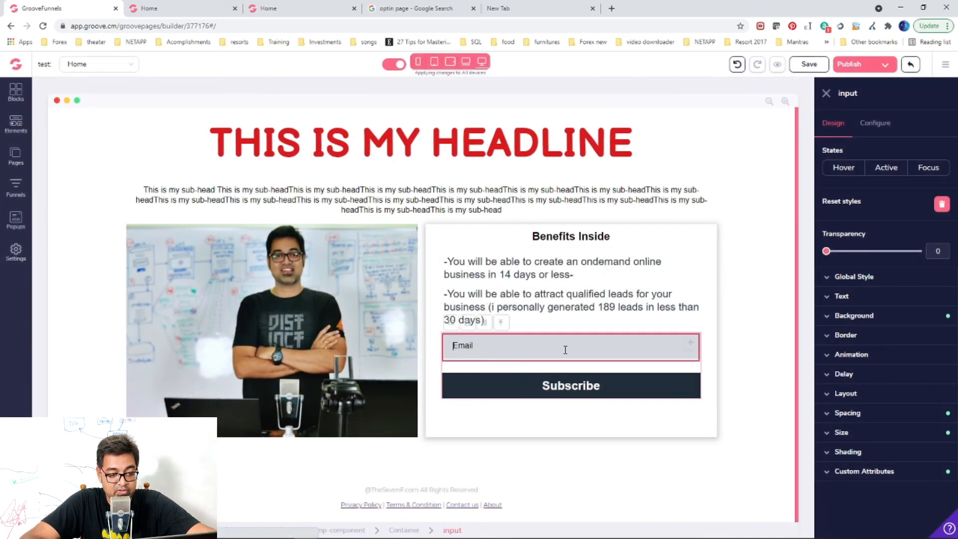
{"action": "left_click", "coordinate": [467, 322]}
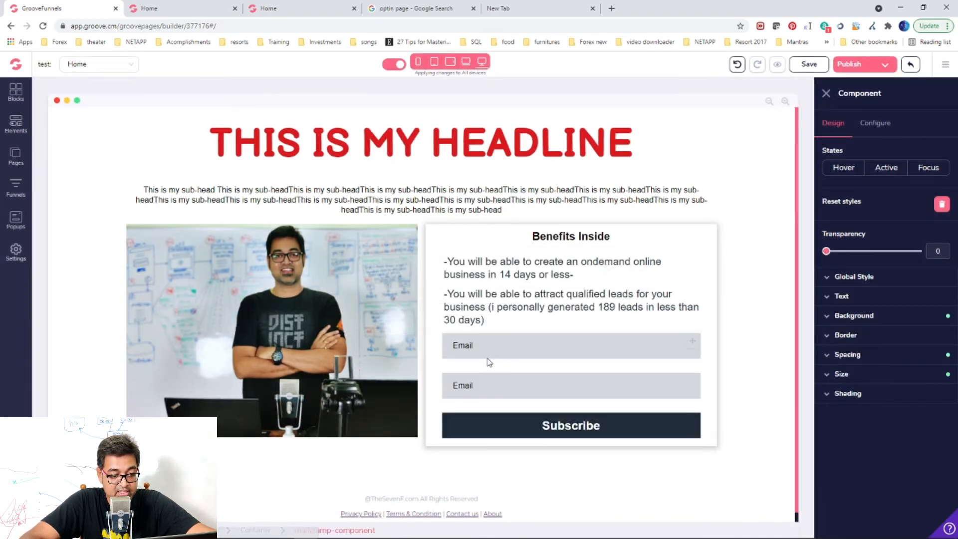
{"action": "left_click", "coordinate": [879, 125]}
{"action": "double_click", "coordinate": [871, 213]}
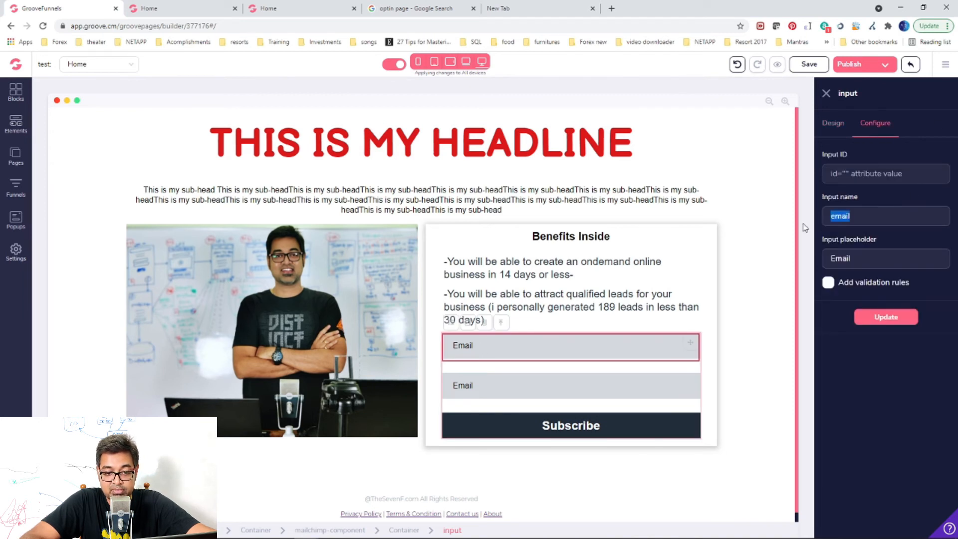
{"action": "double_click", "coordinate": [856, 262]}
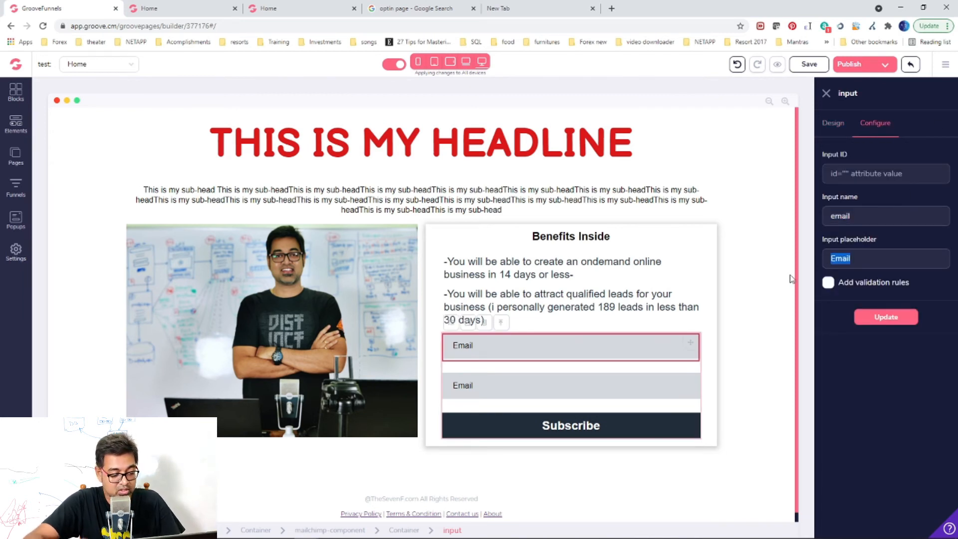
{"action": "type", "text": "Fir"}
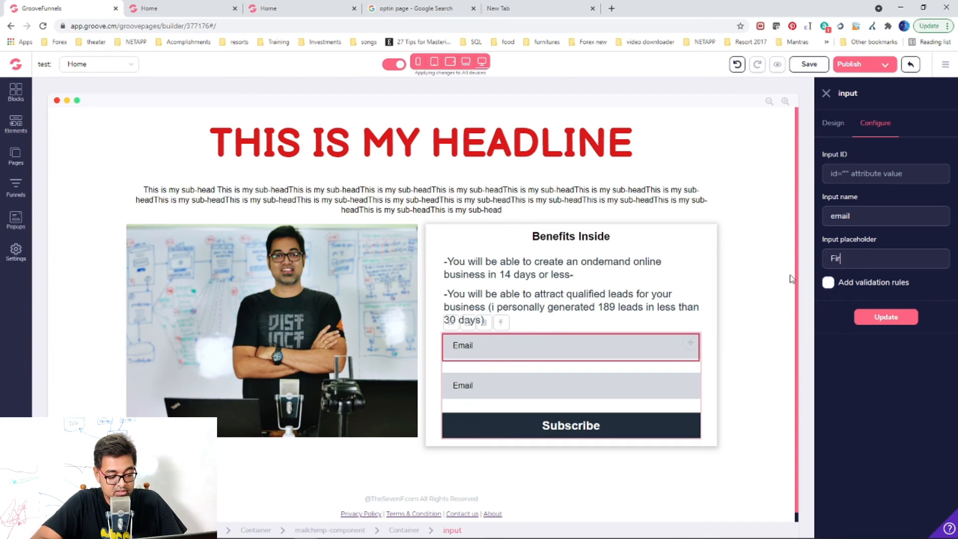
{"action": "type", "text": "st Name"}
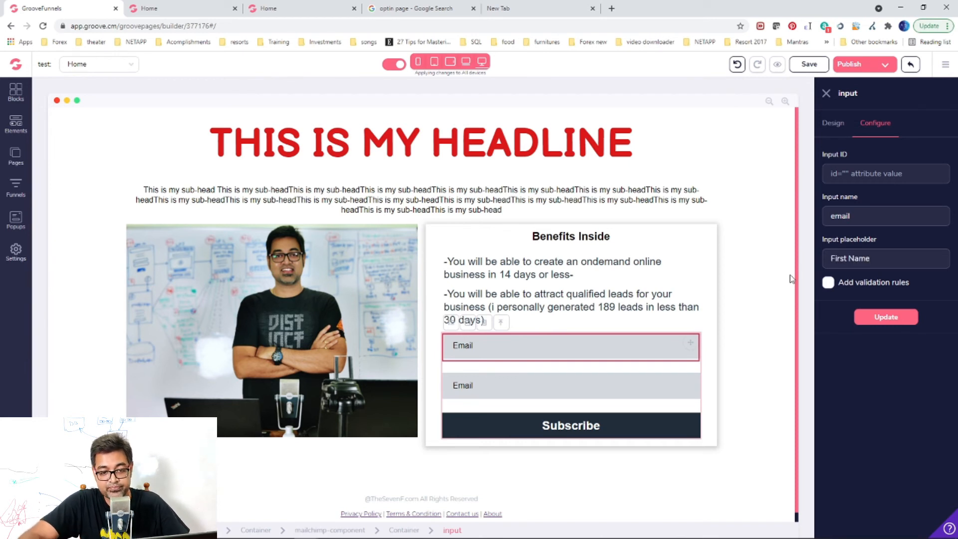
{"action": "left_click", "coordinate": [886, 318]}
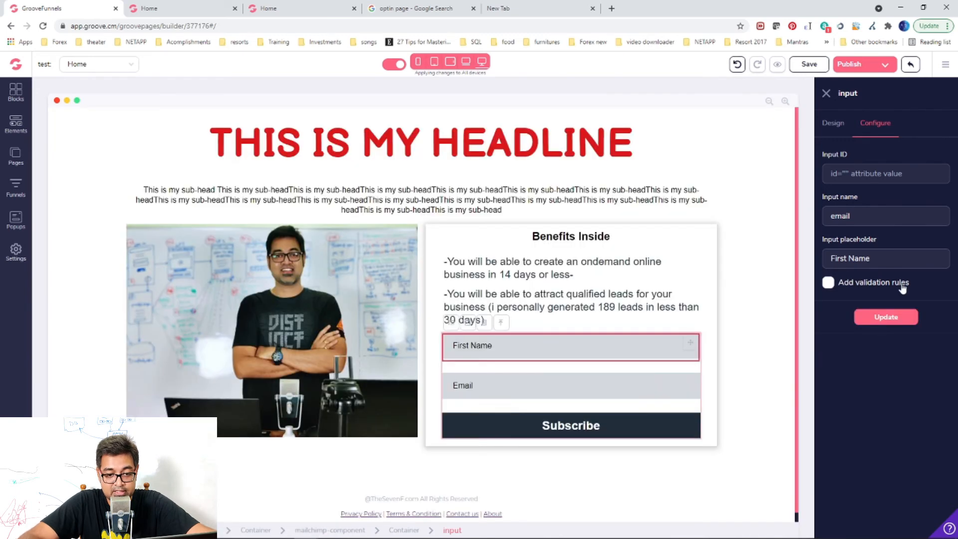
Add validation rules to the First Name field, with input type text and empty input not allowed
{"action": "left_click", "coordinate": [861, 290]}
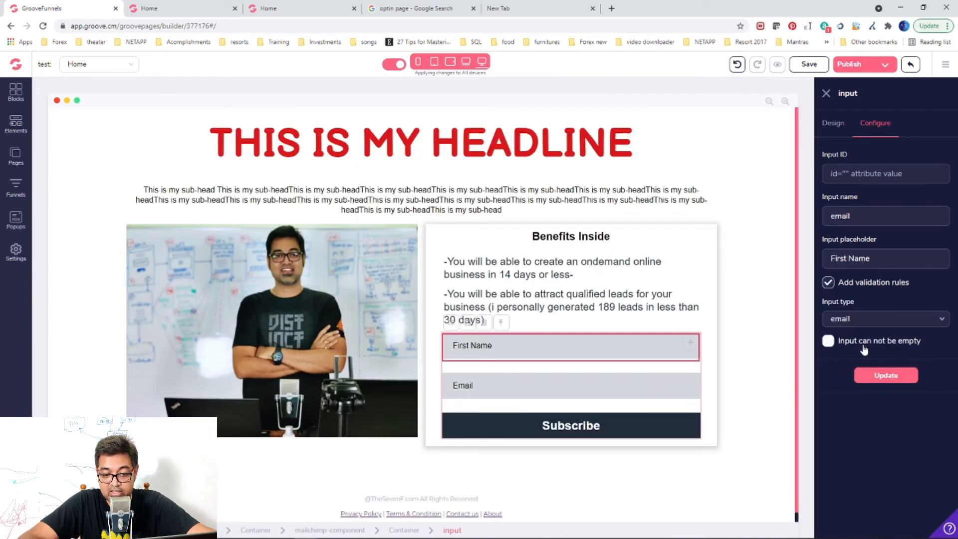
{"action": "left_click", "coordinate": [829, 341]}
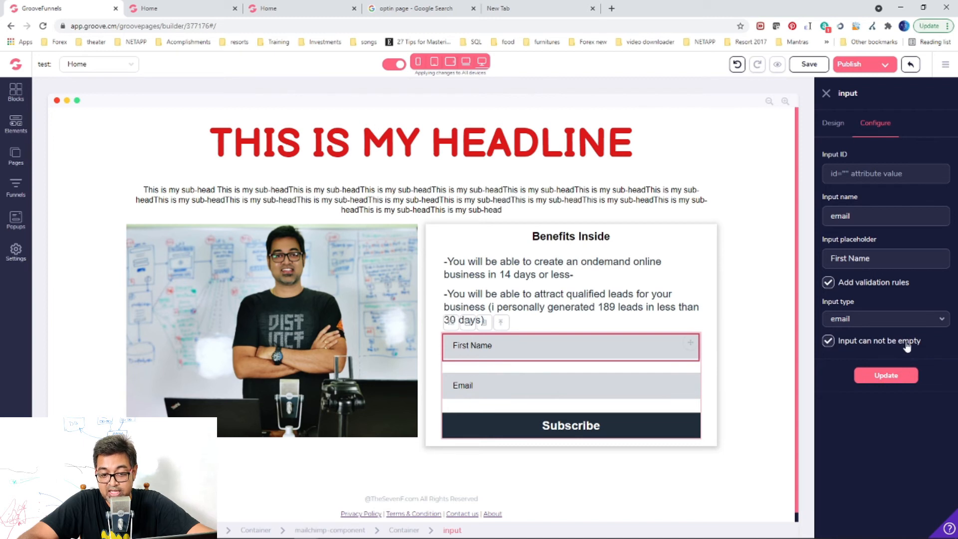
{"action": "left_click", "coordinate": [884, 318]}
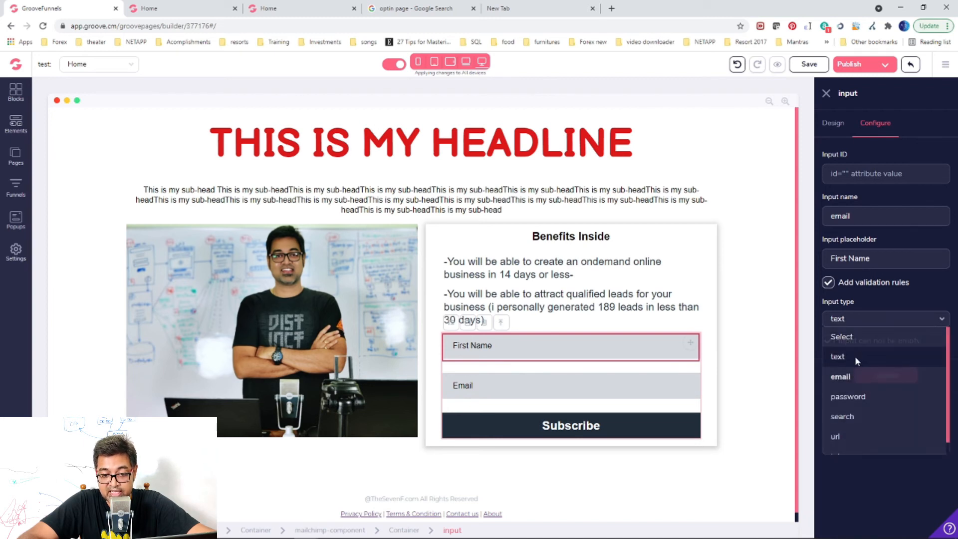
{"action": "left_click", "coordinate": [854, 355]}
{"action": "left_click", "coordinate": [896, 380]}
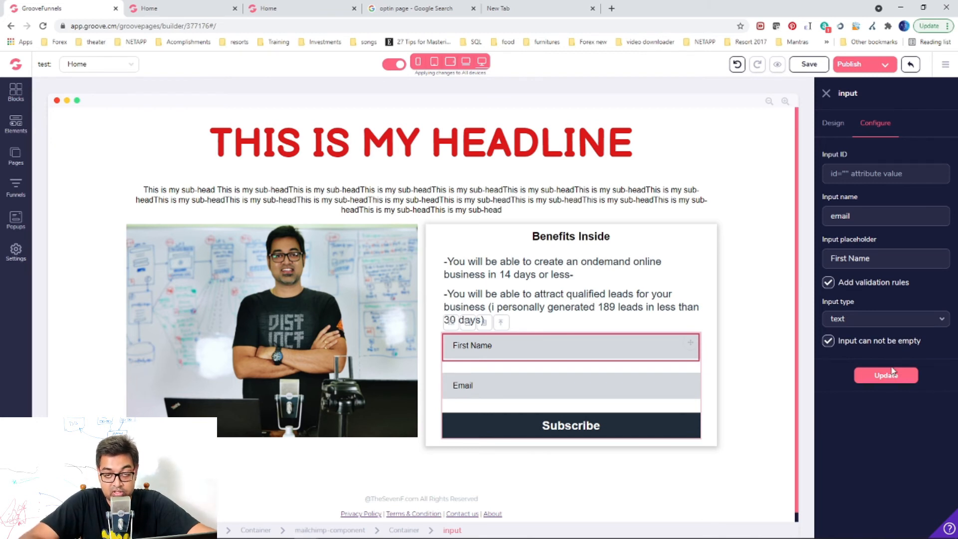
Add validation rules to the Email field, keeping input type email and disallowing empty input
{"action": "left_click", "coordinate": [488, 385]}
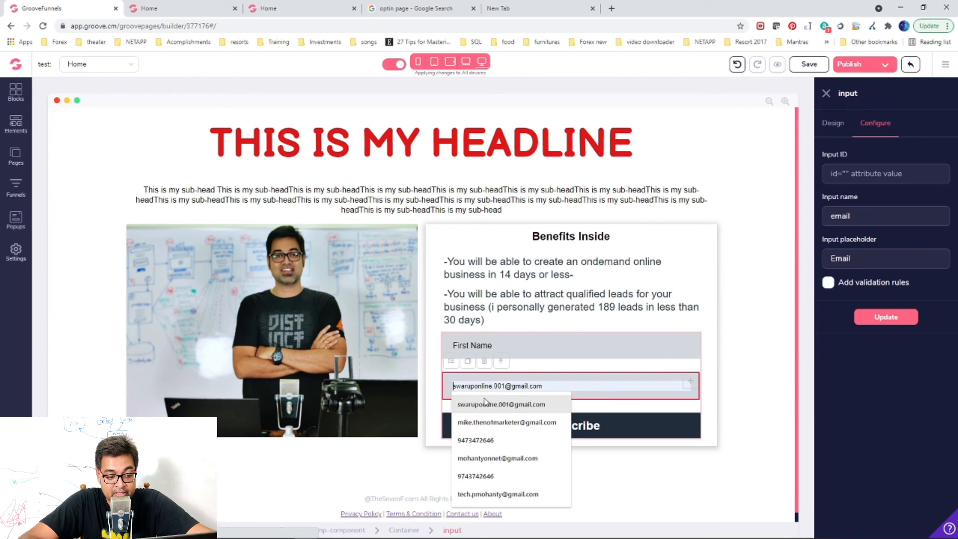
{"action": "left_click", "coordinate": [706, 394]}
{"action": "left_click", "coordinate": [687, 397]}
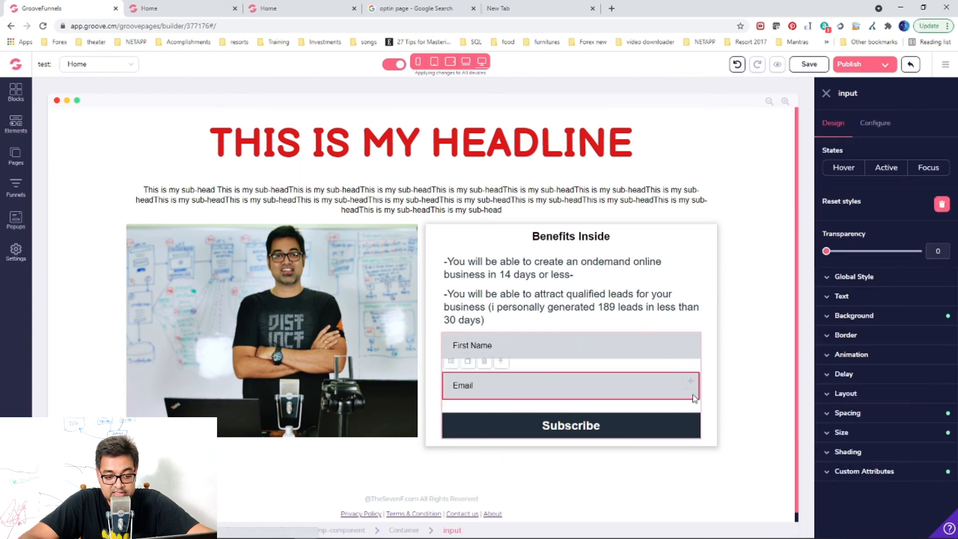
{"action": "left_click", "coordinate": [879, 126]}
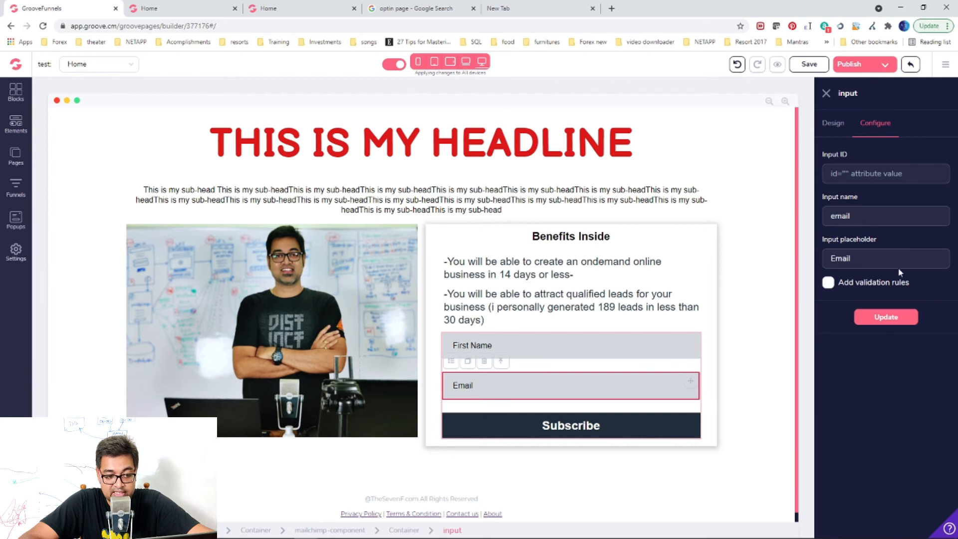
{"action": "left_click", "coordinate": [828, 284]}
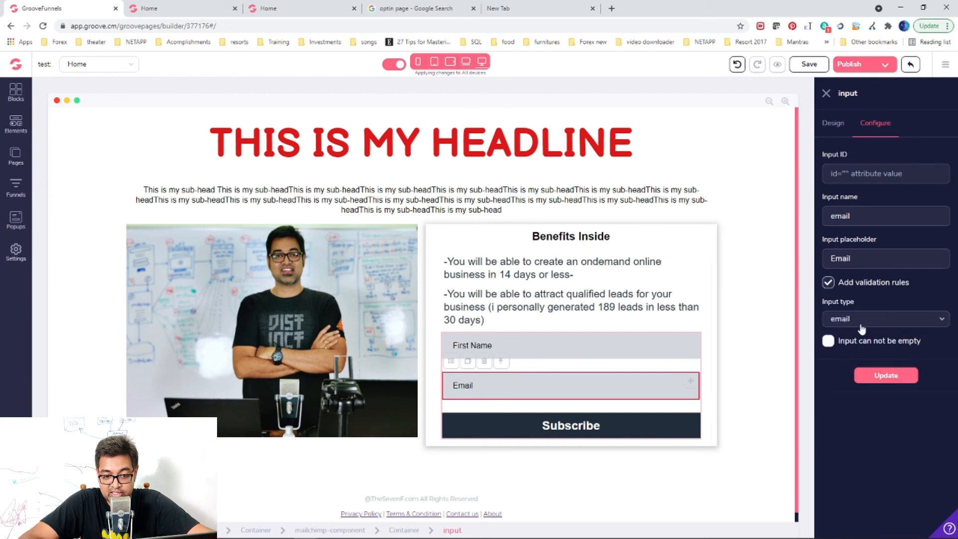
{"action": "left_click", "coordinate": [859, 342]}
{"action": "left_click", "coordinate": [911, 380]}
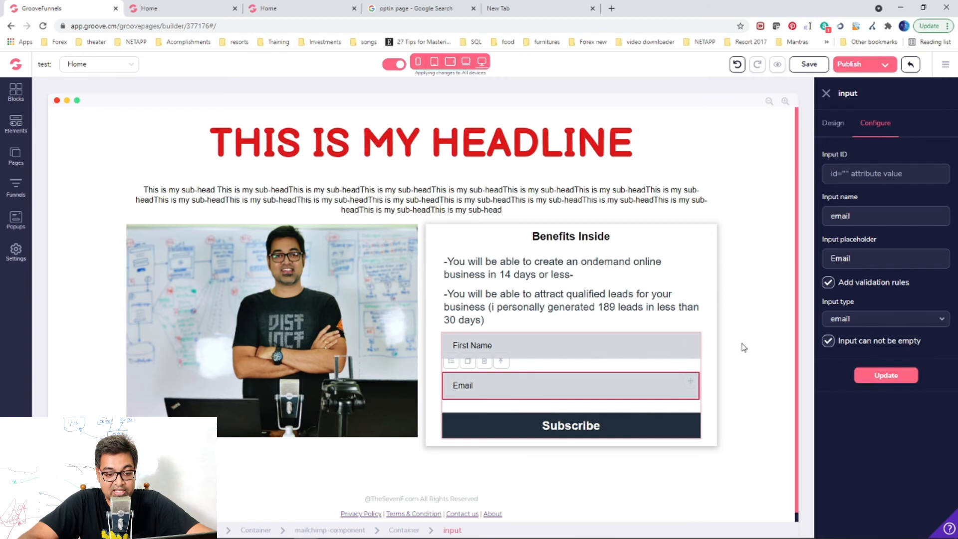
{"action": "left_click", "coordinate": [755, 351]}
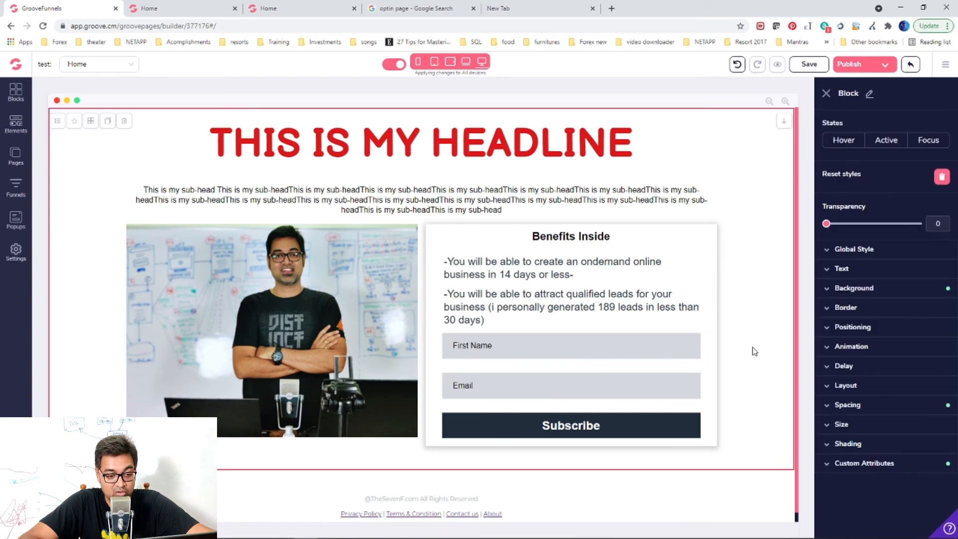
Change the Subscribe button's text to "Yes I Want It!" with Submit as its action
{"action": "left_click", "coordinate": [670, 424]}
{"action": "left_click", "coordinate": [879, 125]}
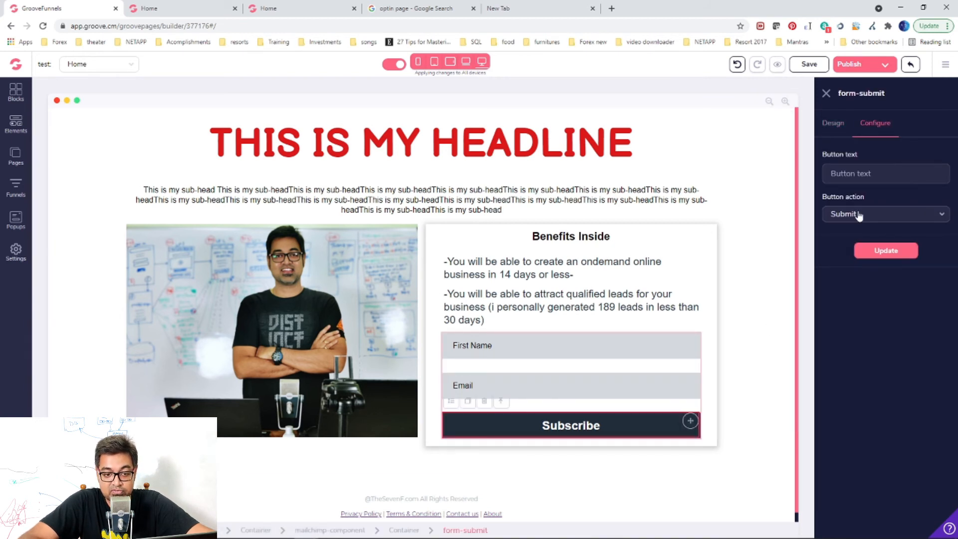
{"action": "left_click", "coordinate": [891, 168]}
{"action": "type", "text": "Yes I W"}
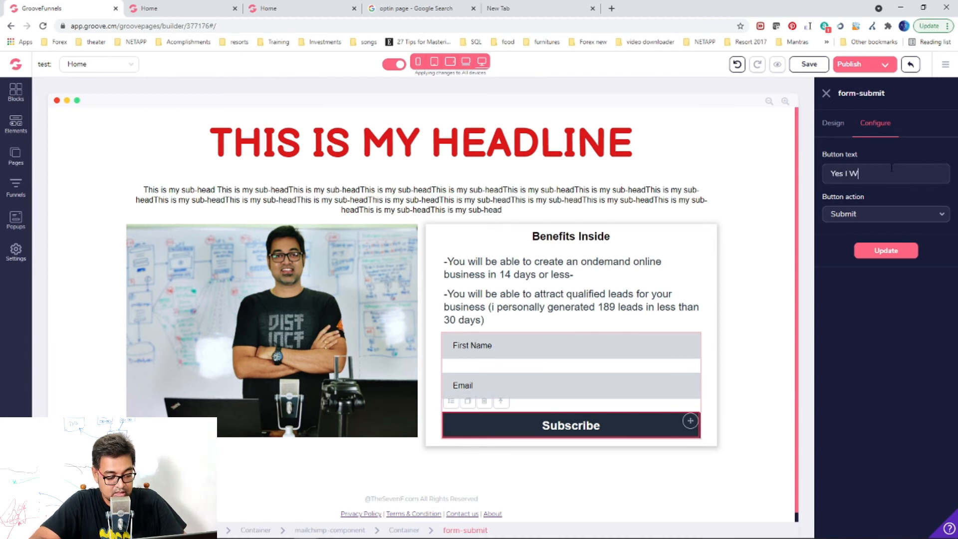
{"action": "type", "text": "ant It"}
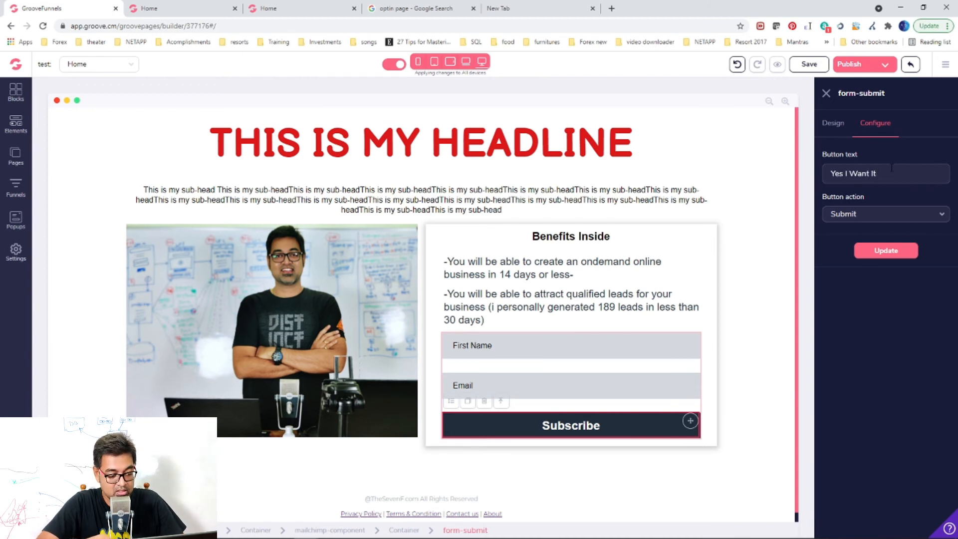
{"action": "type", "text": "!"}
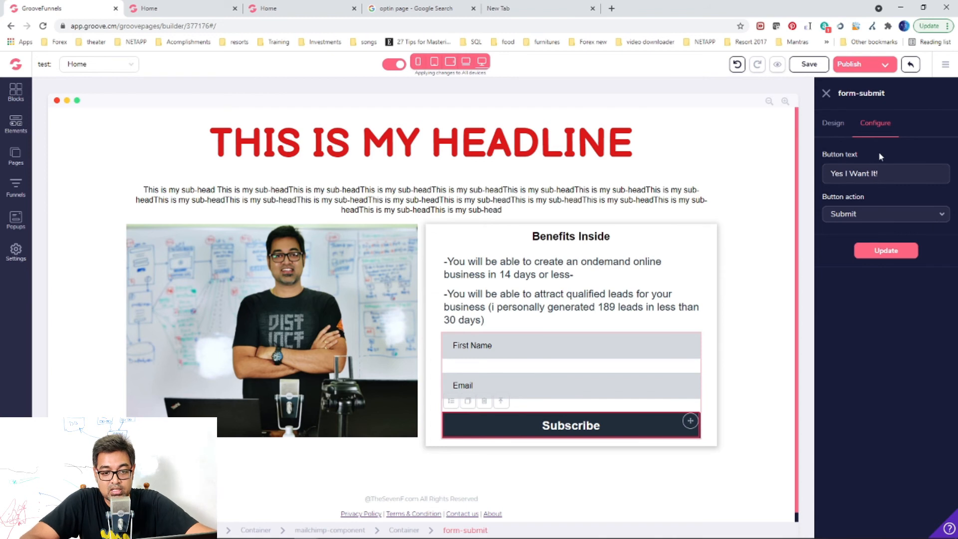
{"action": "left_click", "coordinate": [885, 214]}
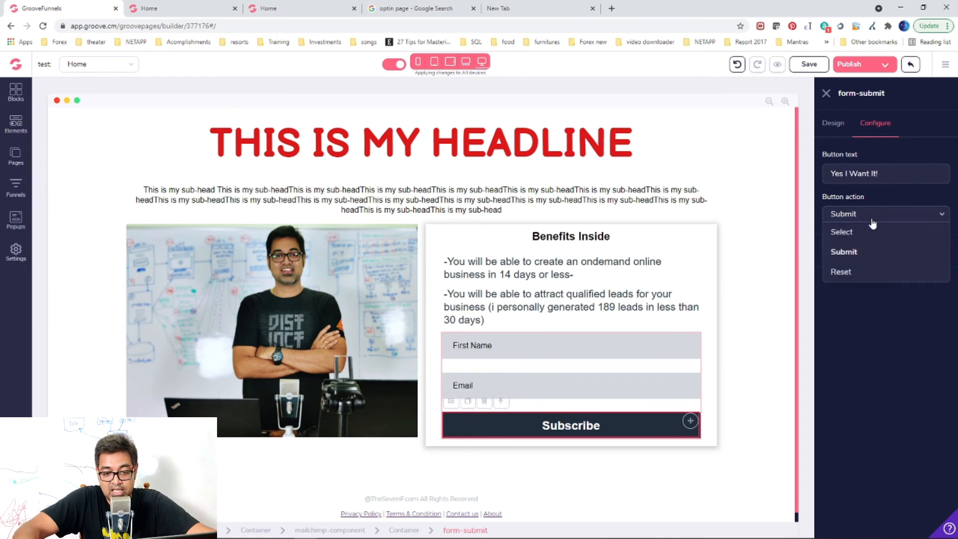
{"action": "left_click", "coordinate": [854, 253]}
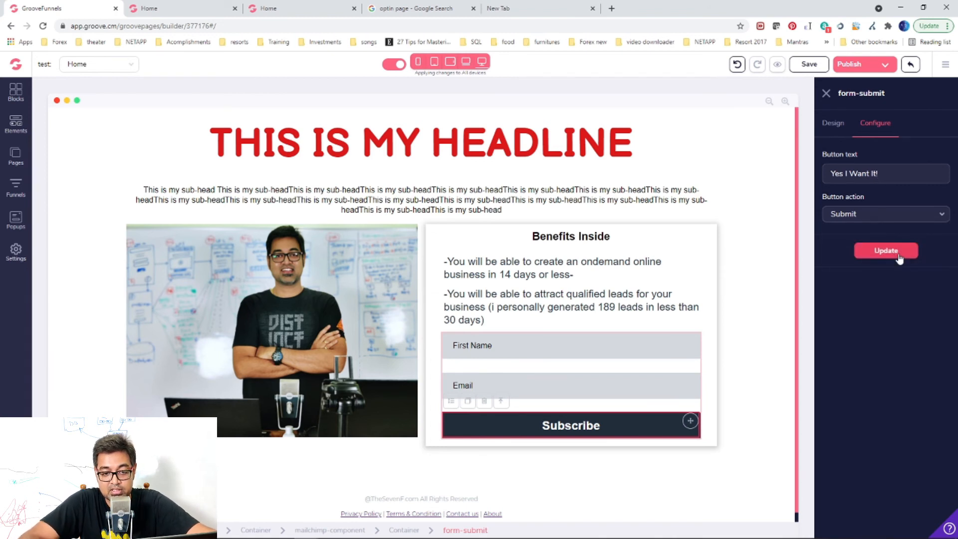
{"action": "left_click", "coordinate": [891, 252]}
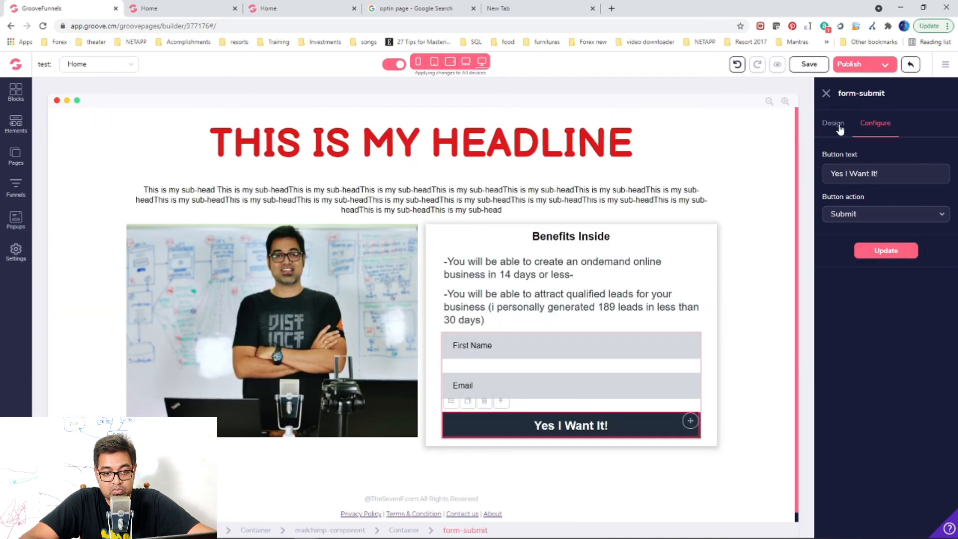
Change the background colour of the "Yes I Want It!" button to bright red
{"action": "left_click", "coordinate": [839, 126]}
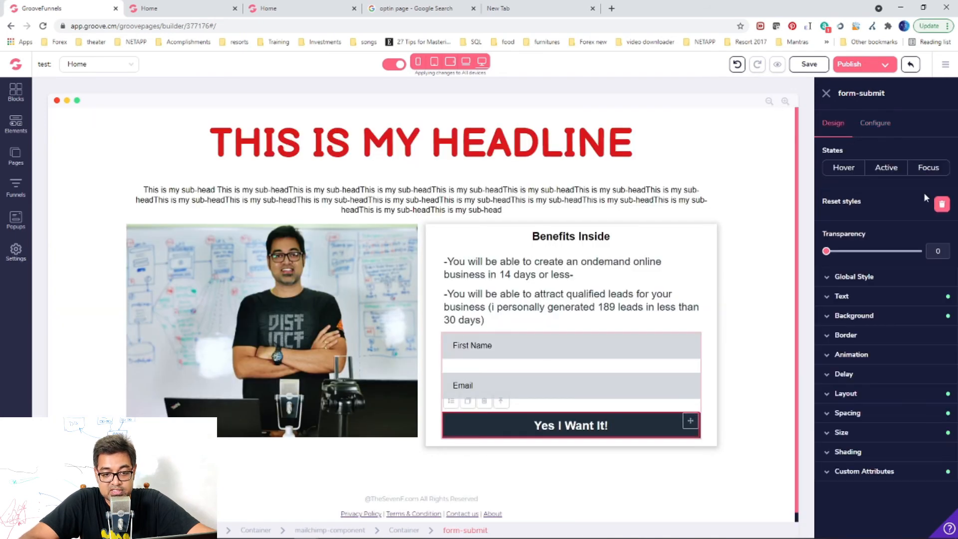
{"action": "left_click", "coordinate": [846, 316]}
{"action": "left_click", "coordinate": [931, 338]}
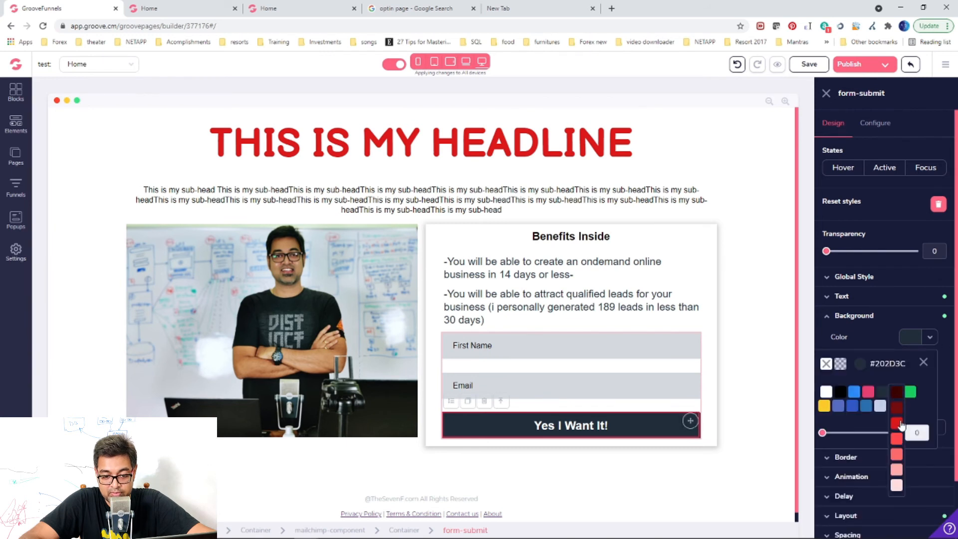
{"action": "left_click", "coordinate": [896, 392]}
{"action": "left_click", "coordinate": [744, 461]}
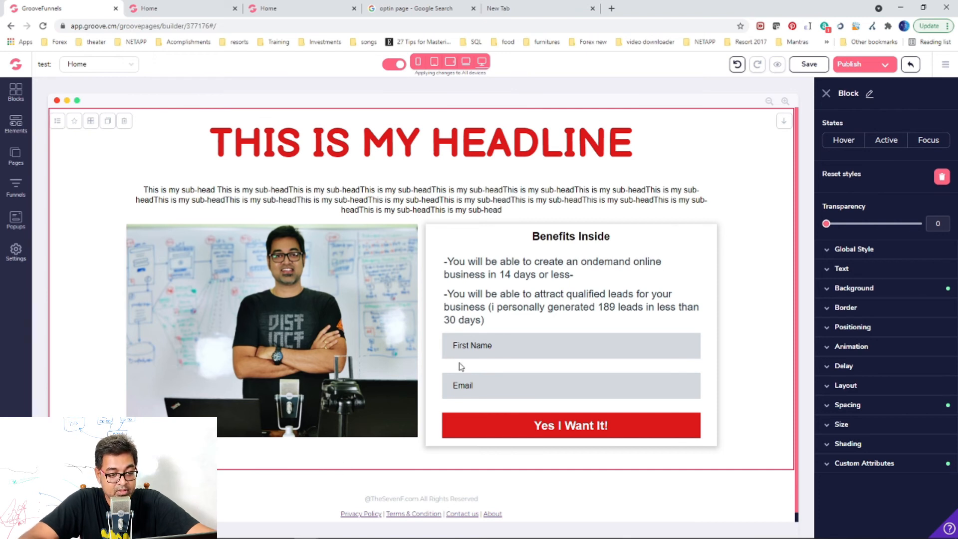
Examine the page layout in the mobile, both tablet, laptop and desktop previews
{"action": "left_click", "coordinate": [419, 62]}
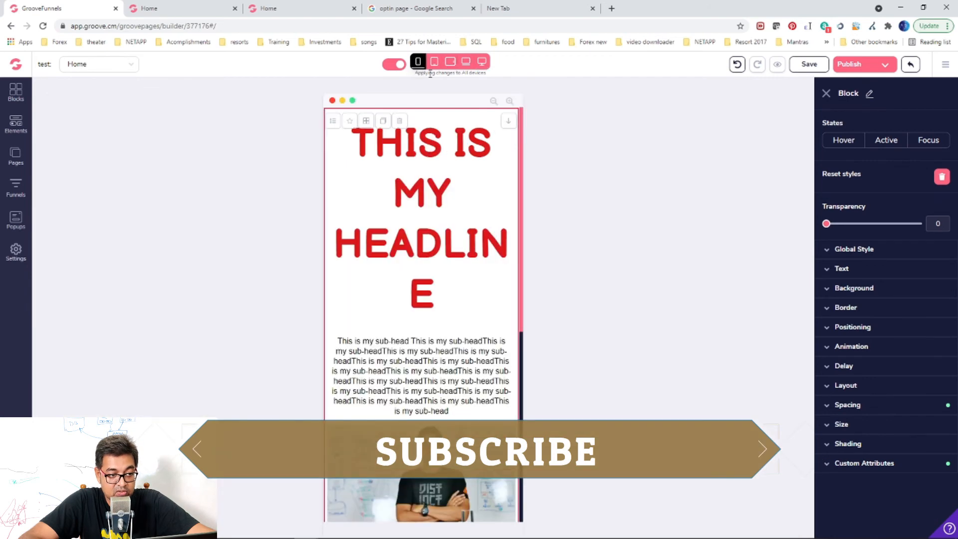
{"action": "scroll", "coordinate": [474, 184], "scroll_direction": "down", "scroll_amount": 6}
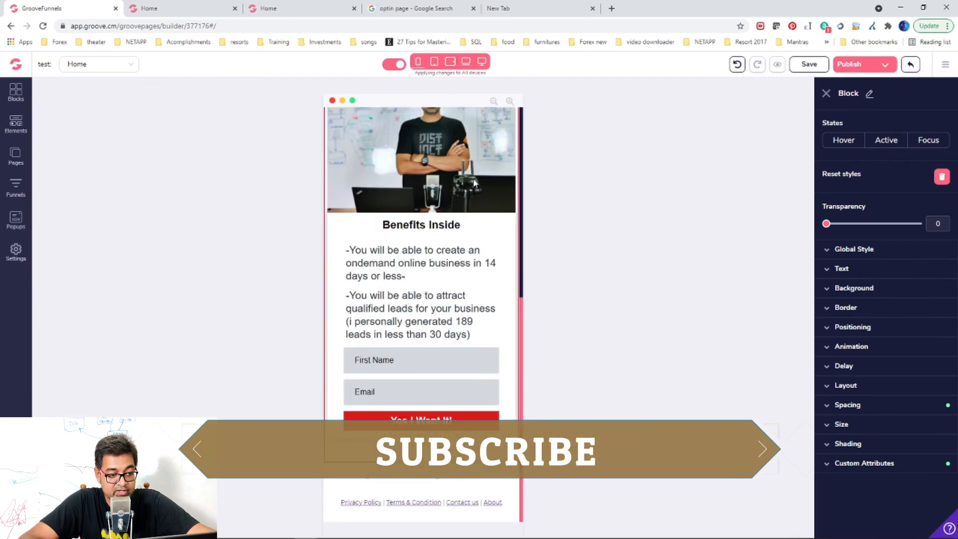
{"action": "scroll", "coordinate": [474, 183], "scroll_direction": "up", "scroll_amount": 8}
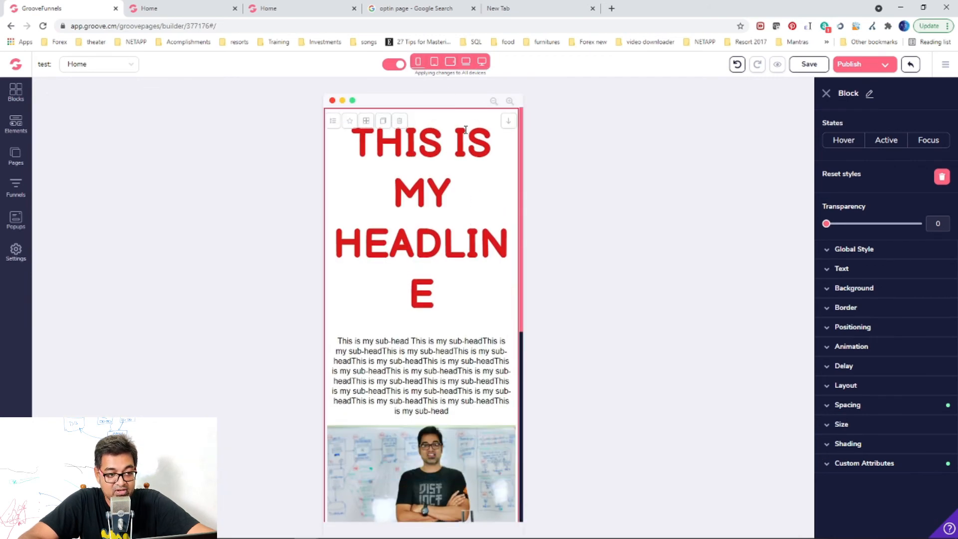
{"action": "left_click", "coordinate": [434, 61]}
{"action": "scroll", "coordinate": [486, 147], "scroll_direction": "down", "scroll_amount": 6}
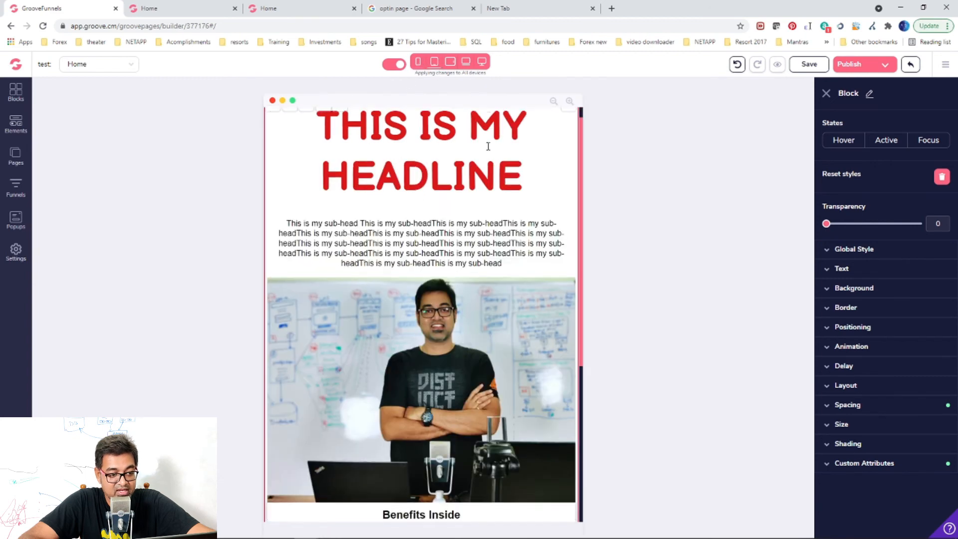
{"action": "scroll", "coordinate": [484, 157], "scroll_direction": "up", "scroll_amount": 6}
{"action": "left_click", "coordinate": [450, 61]}
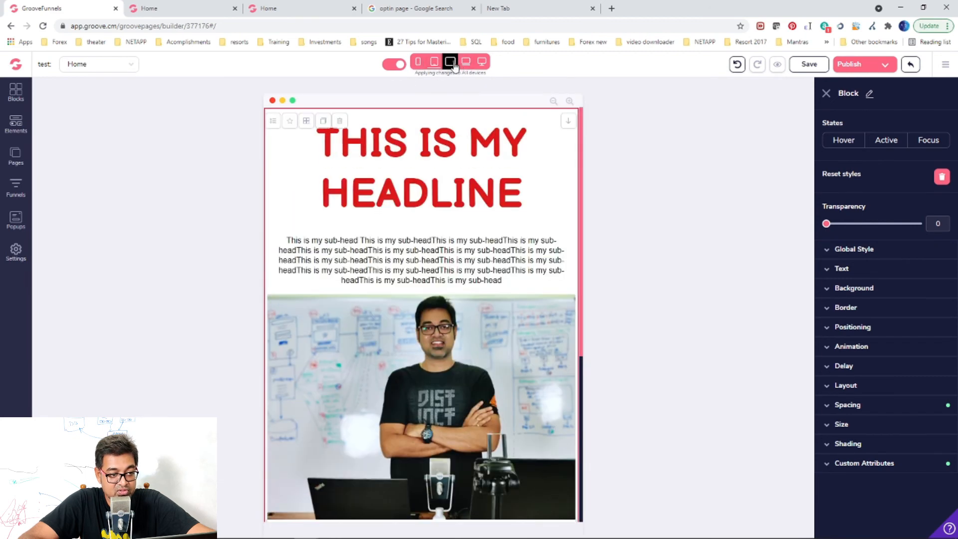
{"action": "scroll", "coordinate": [477, 196], "scroll_direction": "down", "scroll_amount": 5}
{"action": "scroll", "coordinate": [477, 196], "scroll_direction": "up", "scroll_amount": 5}
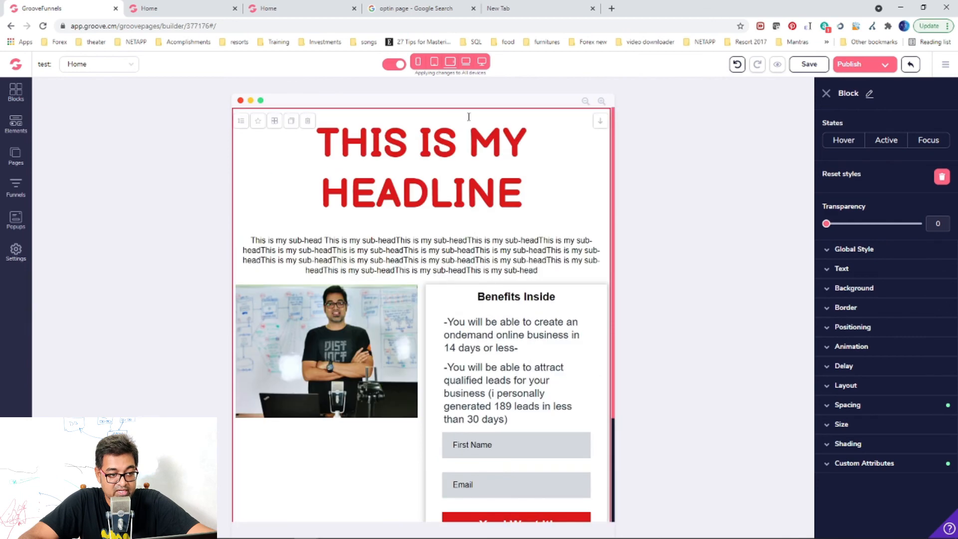
{"action": "left_click", "coordinate": [466, 61]}
{"action": "scroll", "coordinate": [499, 194], "scroll_direction": "down", "scroll_amount": 5}
{"action": "scroll", "coordinate": [499, 190], "scroll_direction": "up", "scroll_amount": 5}
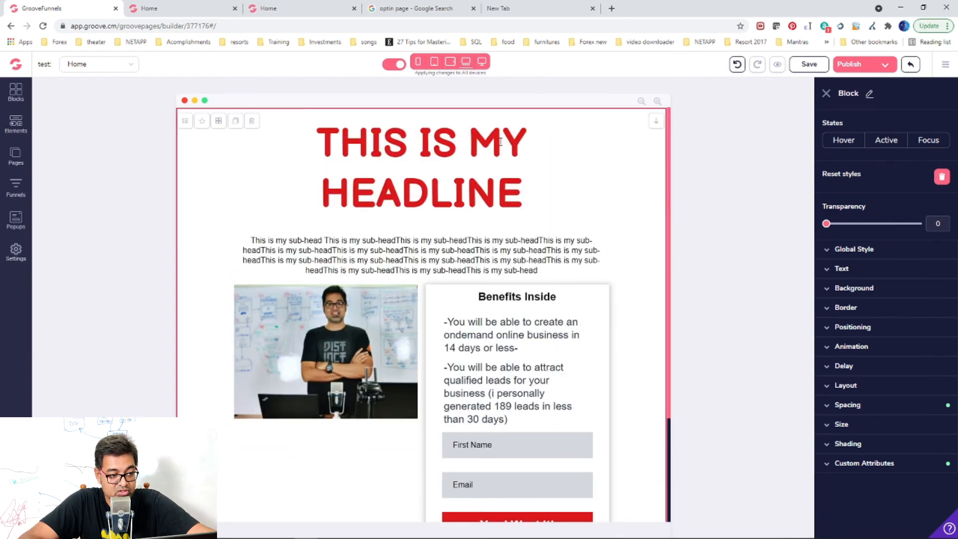
{"action": "left_click", "coordinate": [482, 61]}
{"action": "scroll", "coordinate": [517, 197], "scroll_direction": "down", "scroll_amount": 1}
{"action": "scroll", "coordinate": [517, 199], "scroll_direction": "up", "scroll_amount": 1}
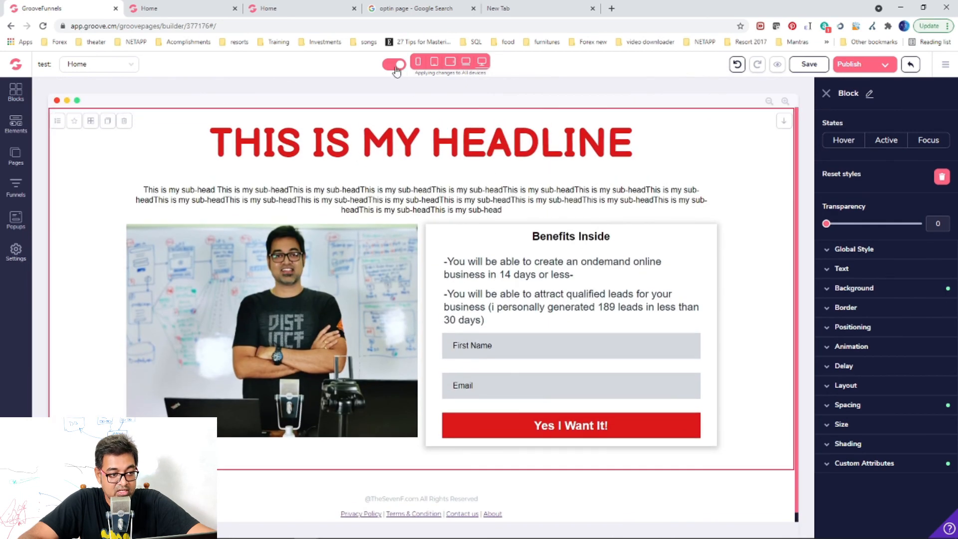
Limit changes to the mobile device only and reduce the headline's text size to 43 there
{"action": "left_click", "coordinate": [395, 65]}
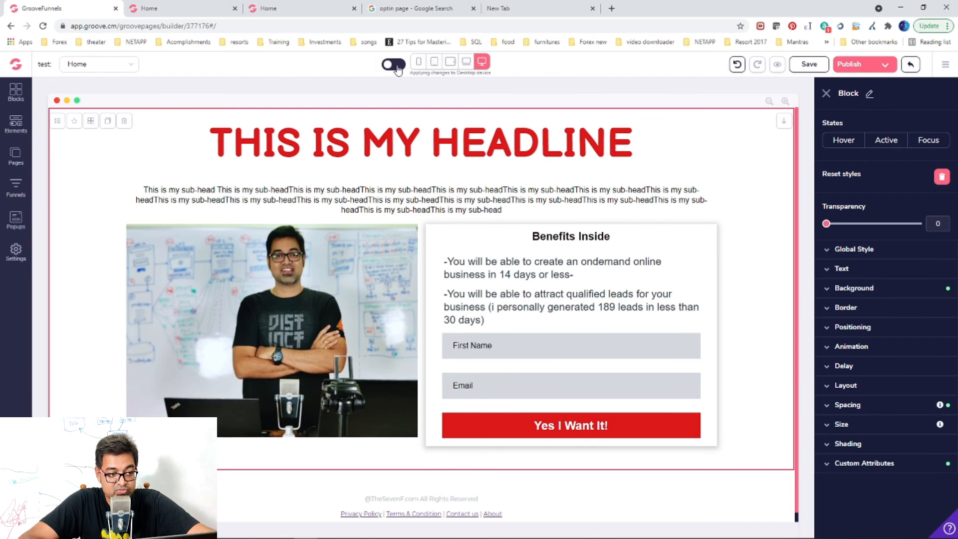
{"action": "left_click", "coordinate": [419, 62]}
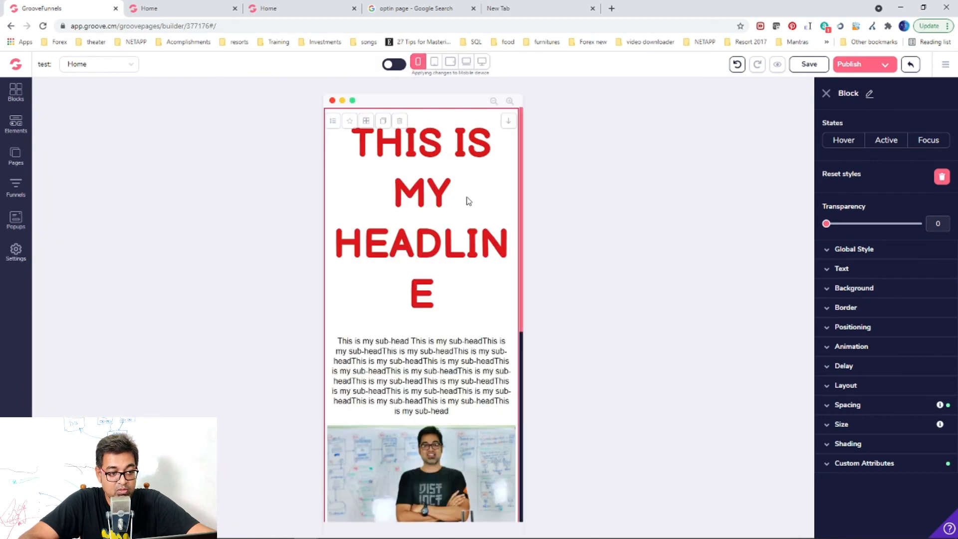
{"action": "left_click", "coordinate": [494, 205]}
{"action": "left_click_drag", "start_coordinate": [896, 353], "coordinate": [859, 362]}
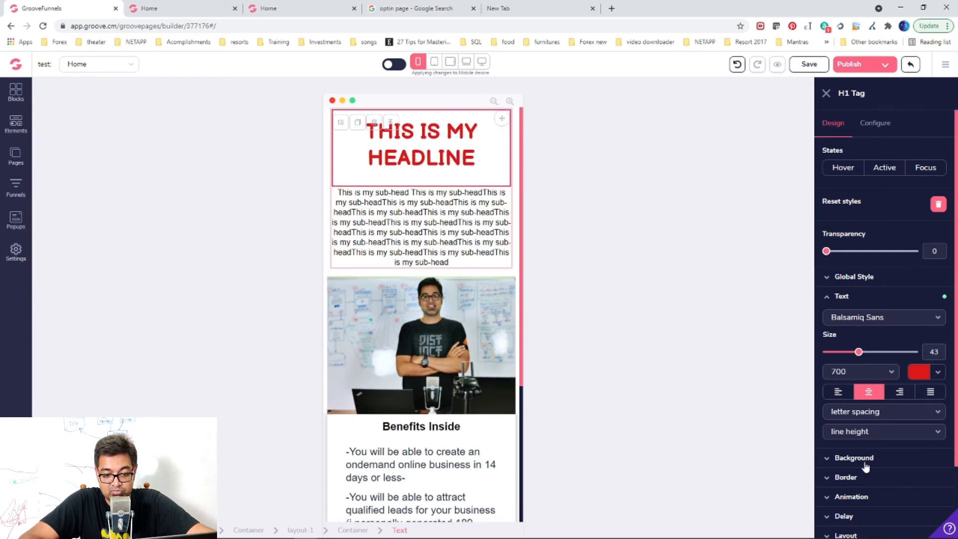
Reduce the headline's bottom padding to 4 for the mobile layout
{"action": "scroll", "coordinate": [902, 411], "scroll_direction": "down", "scroll_amount": 2}
{"action": "left_click", "coordinate": [847, 471]}
{"action": "scroll", "coordinate": [904, 452], "scroll_direction": "down", "scroll_amount": 2}
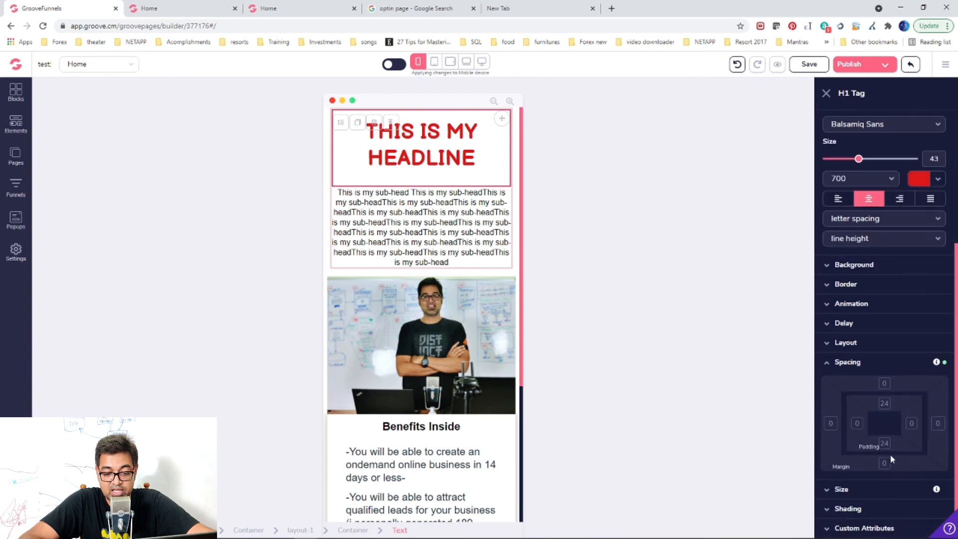
{"action": "left_click", "coordinate": [885, 444]}
{"action": "left_click_drag", "start_coordinate": [848, 483], "coordinate": [830, 484]}
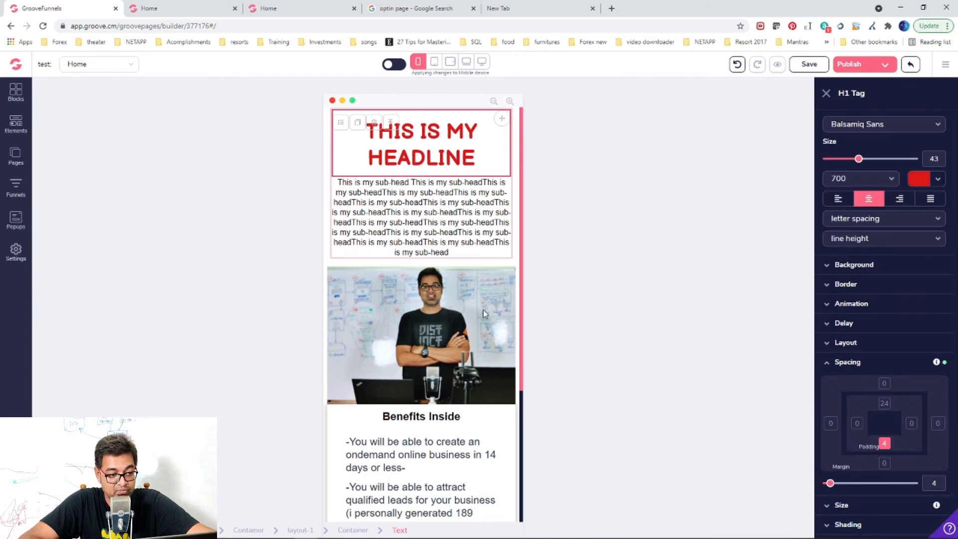
Check the mobile layout down to the footer, and return to the desktop view with changes applied to all devices
{"action": "scroll", "coordinate": [477, 320], "scroll_direction": "down", "scroll_amount": 3}
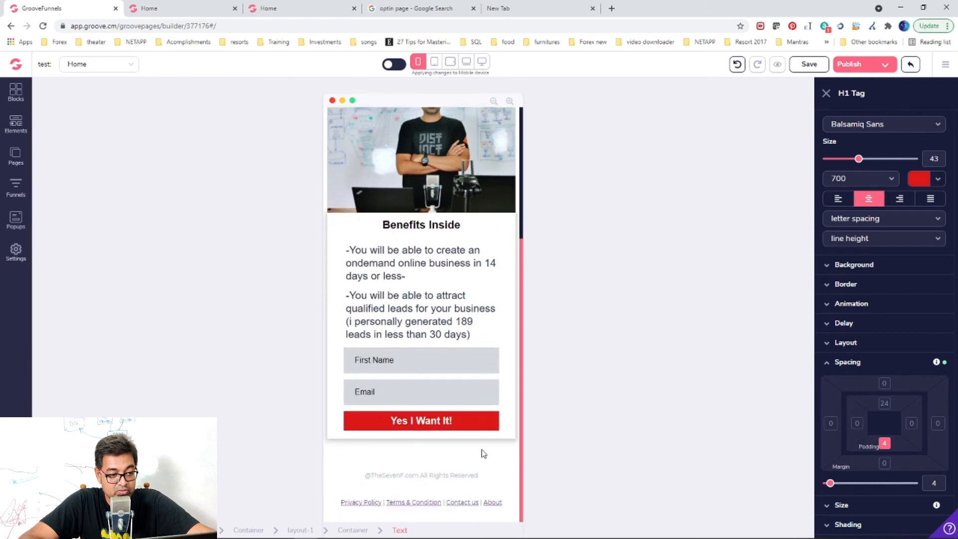
{"action": "scroll", "coordinate": [480, 452], "scroll_direction": "up", "scroll_amount": 4}
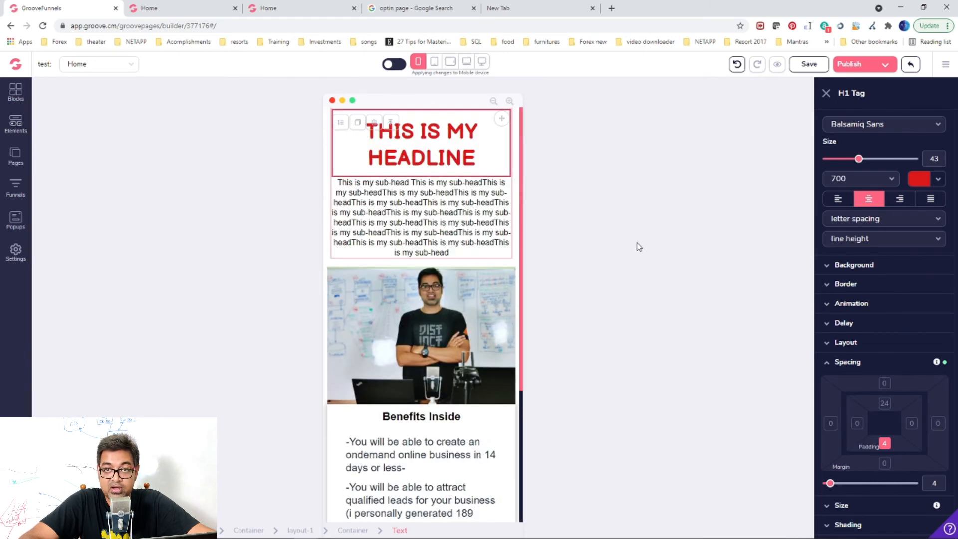
{"action": "scroll", "coordinate": [427, 449], "scroll_direction": "down", "scroll_amount": 4}
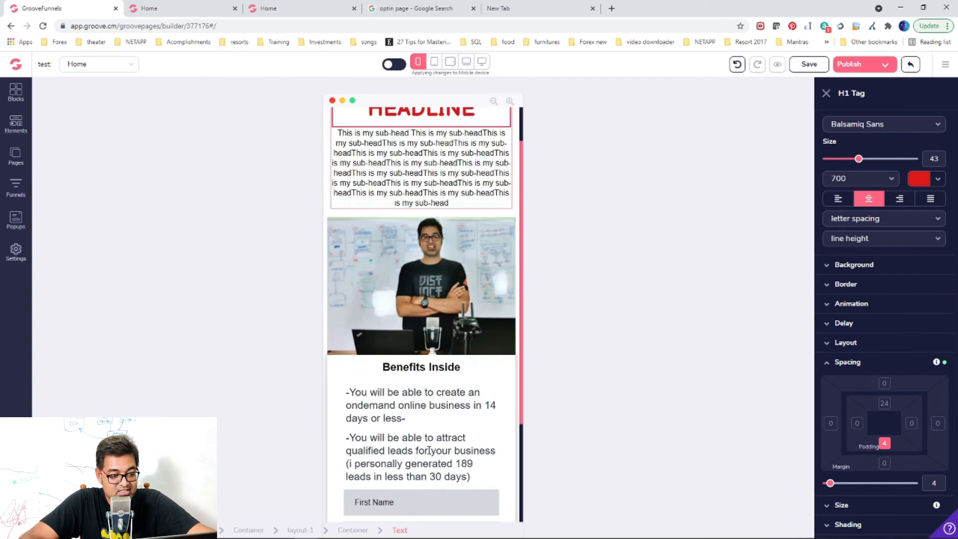
{"action": "scroll", "coordinate": [501, 380], "scroll_direction": "up", "scroll_amount": 4}
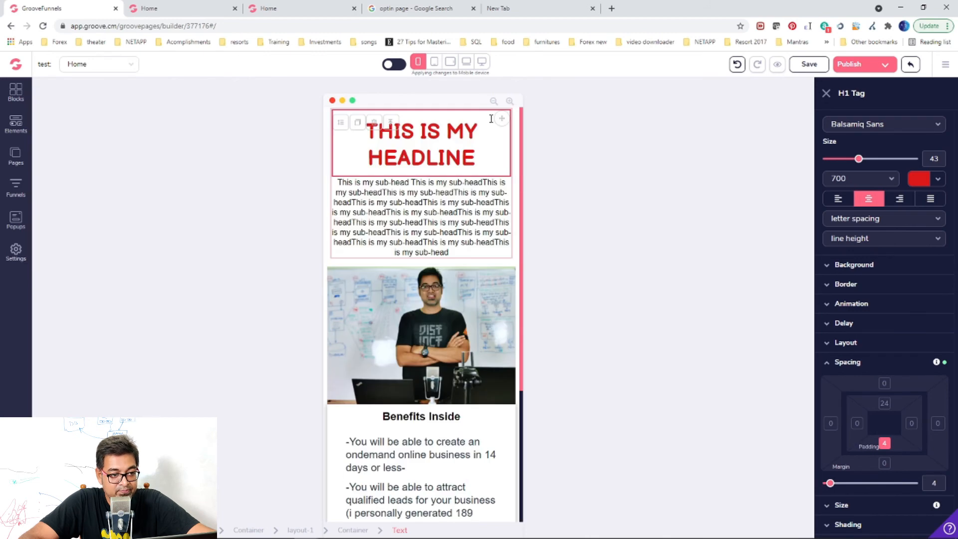
{"action": "left_click", "coordinate": [482, 61]}
{"action": "left_click", "coordinate": [395, 65]}
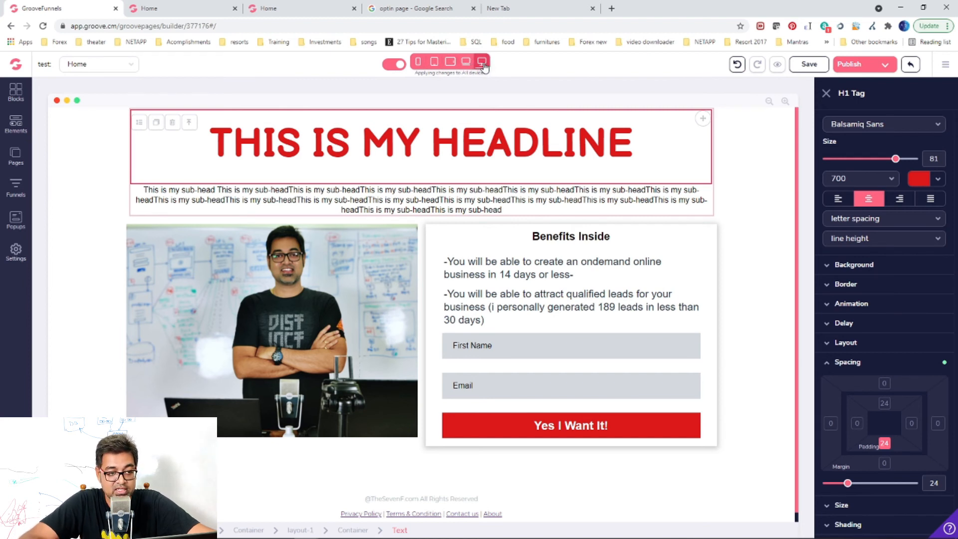
{"action": "left_click", "coordinate": [724, 141]}
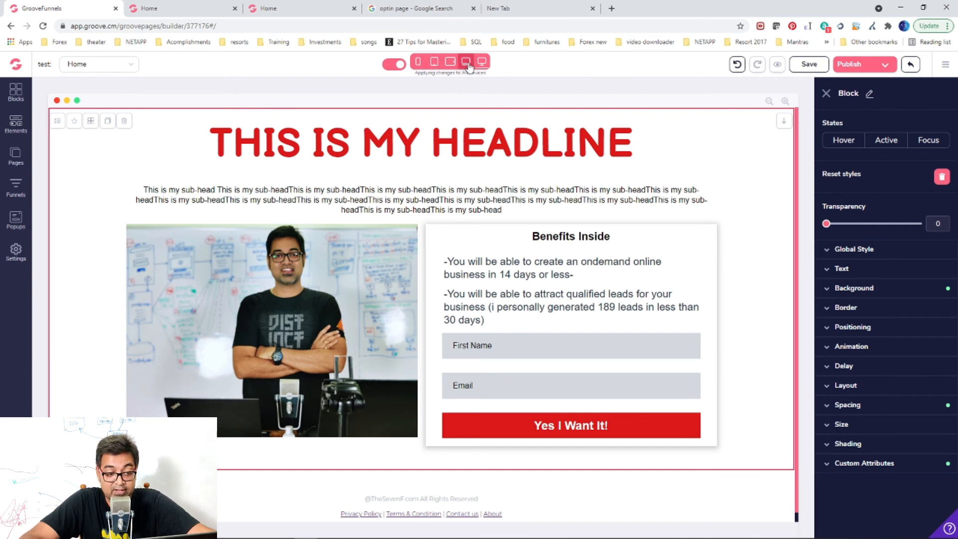
Open the publish settings and publish the current page on the GroovePages subdomain
{"action": "left_click", "coordinate": [892, 67]}
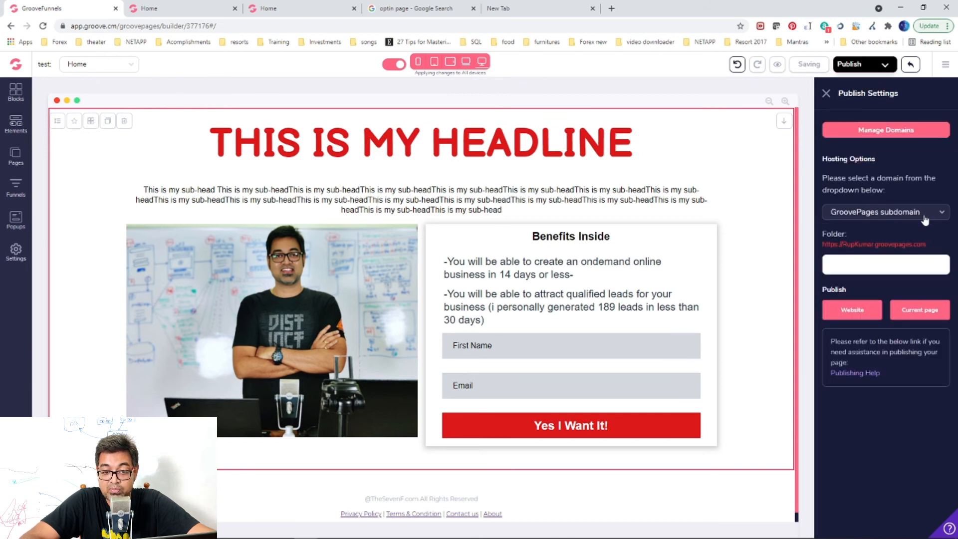
{"action": "left_click", "coordinate": [908, 318]}
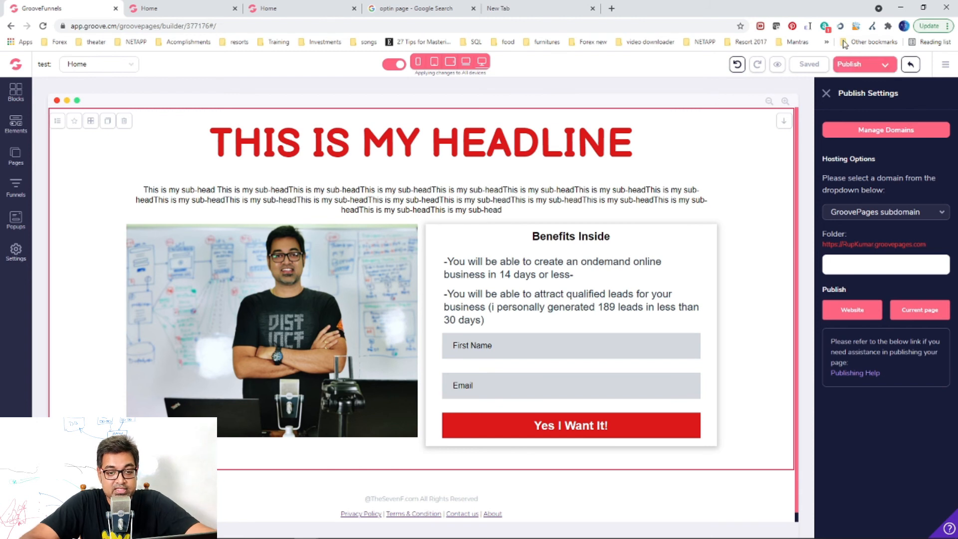
Preview the page in a new browser tab, close the two older preview tabs, and return to the page builder
{"action": "left_click", "coordinate": [777, 63]}
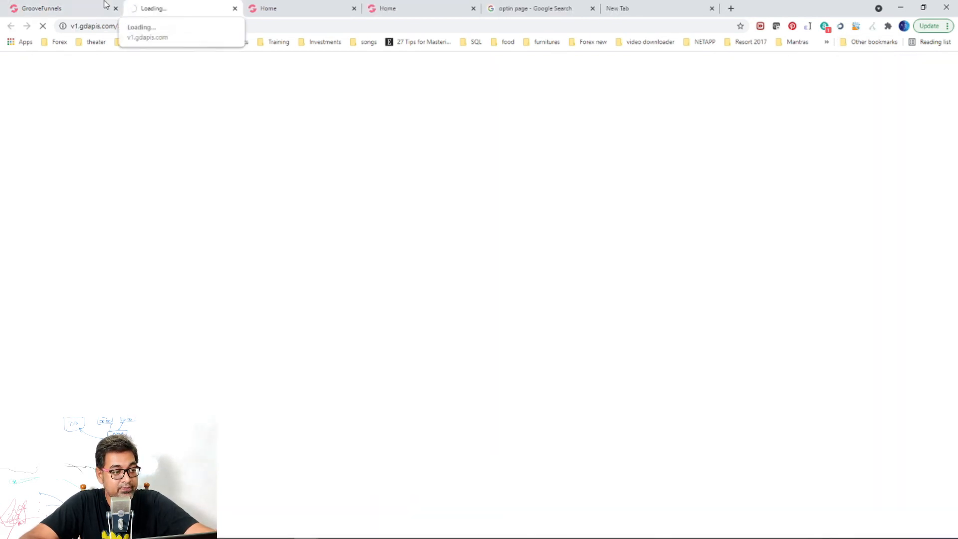
{"action": "left_click", "coordinate": [355, 8]}
{"action": "left_click", "coordinate": [354, 8]}
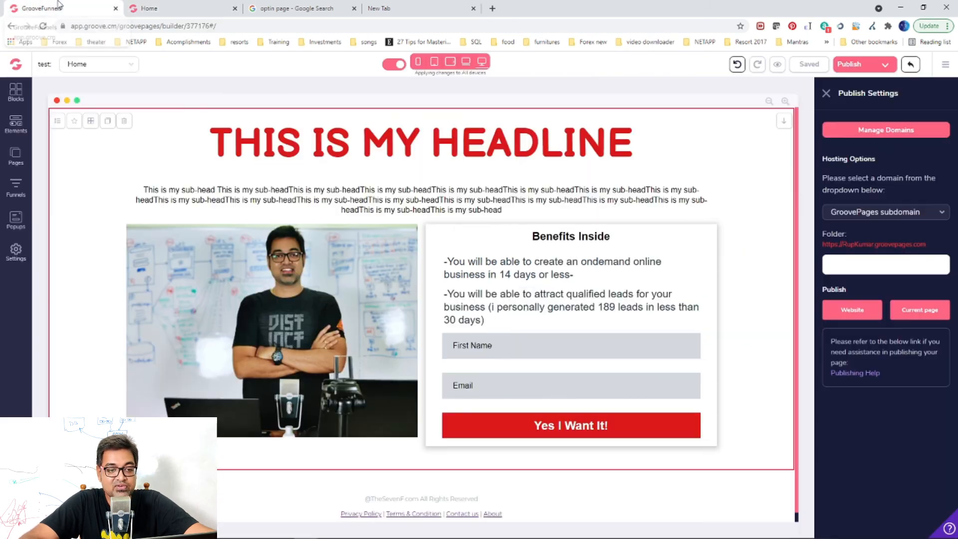
{"action": "left_click", "coordinate": [59, 7]}
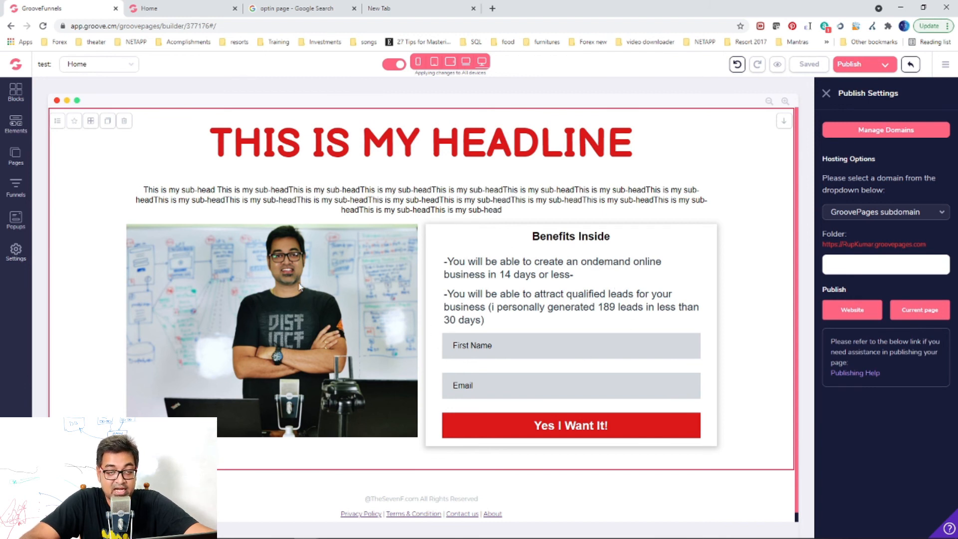
Browse the available elements from the layout group to the form group and select the photo beside the benefits container
{"action": "left_click", "coordinate": [18, 130]}
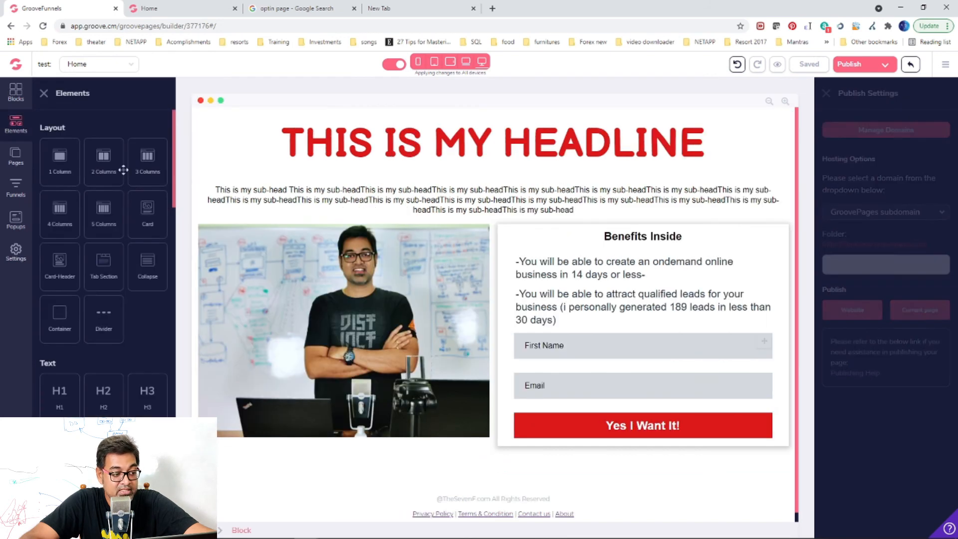
{"action": "scroll", "coordinate": [116, 294], "scroll_direction": "down", "scroll_amount": 6}
{"action": "scroll", "coordinate": [115, 294], "scroll_direction": "down", "scroll_amount": 4}
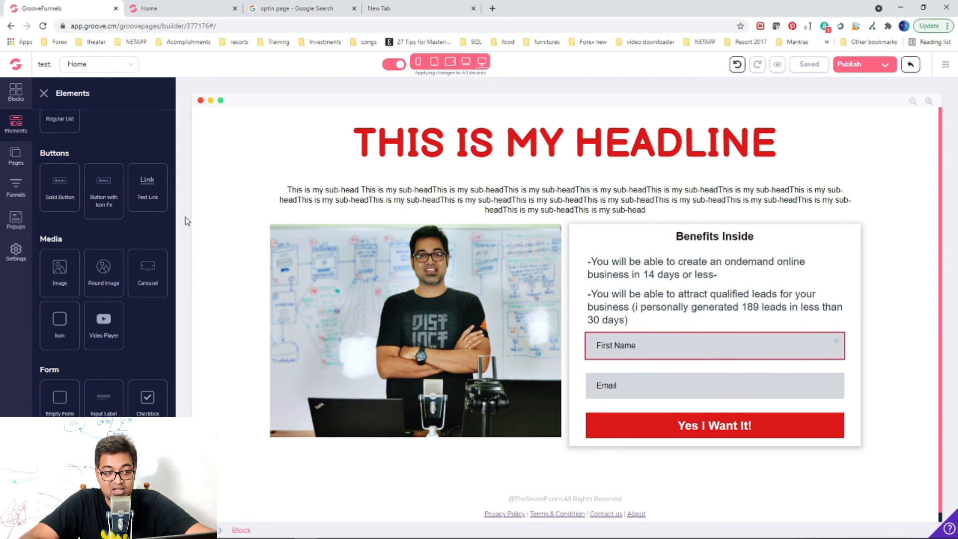
{"action": "left_click", "coordinate": [314, 275]}
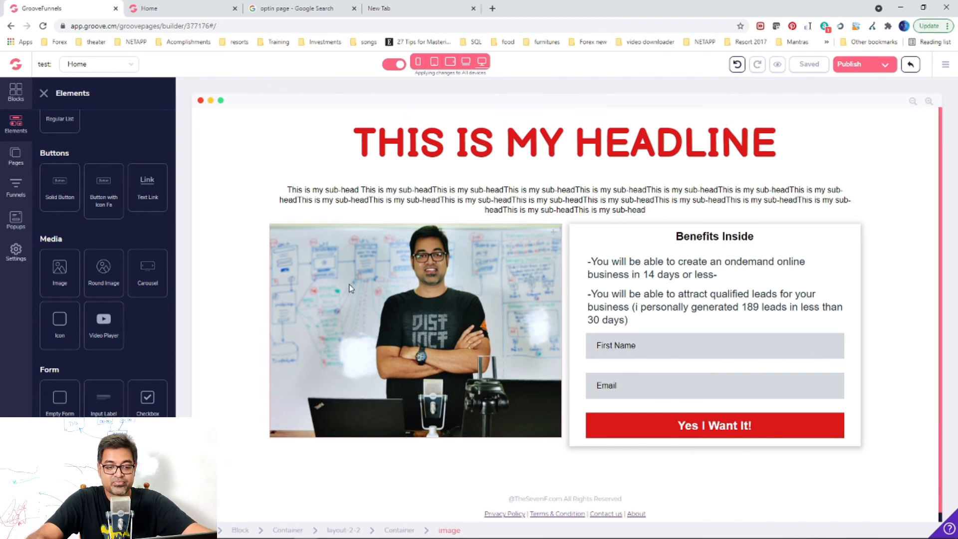